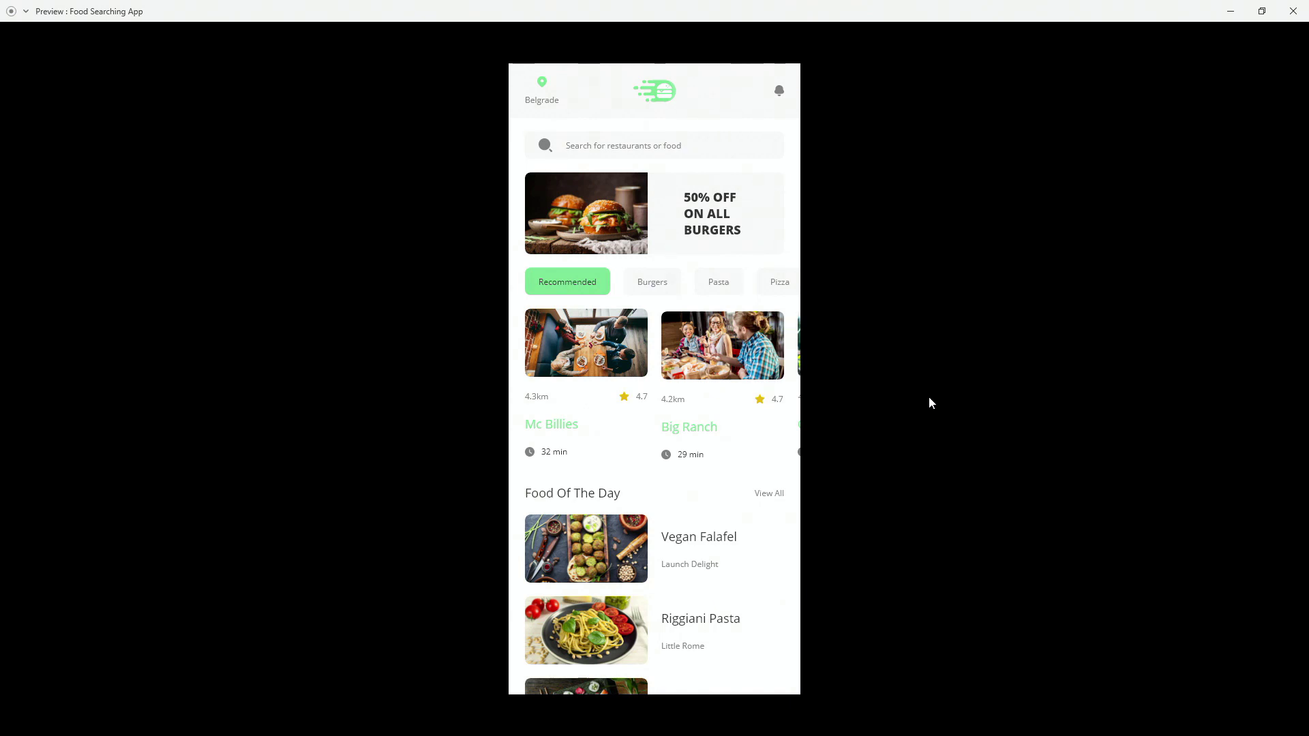
- Preview the finished food app by scrolling its home screen and swiping through the restaurant cards and category tabs
{"action": "scroll", "coordinate": [571, 356], "scroll_direction": "down", "scroll_amount": 3}
{"action": "scroll", "coordinate": [578, 361], "scroll_direction": "up", "scroll_amount": 2}
{"action": "left_click_drag", "start_coordinate": [580, 354], "coordinate": [452, 333]}
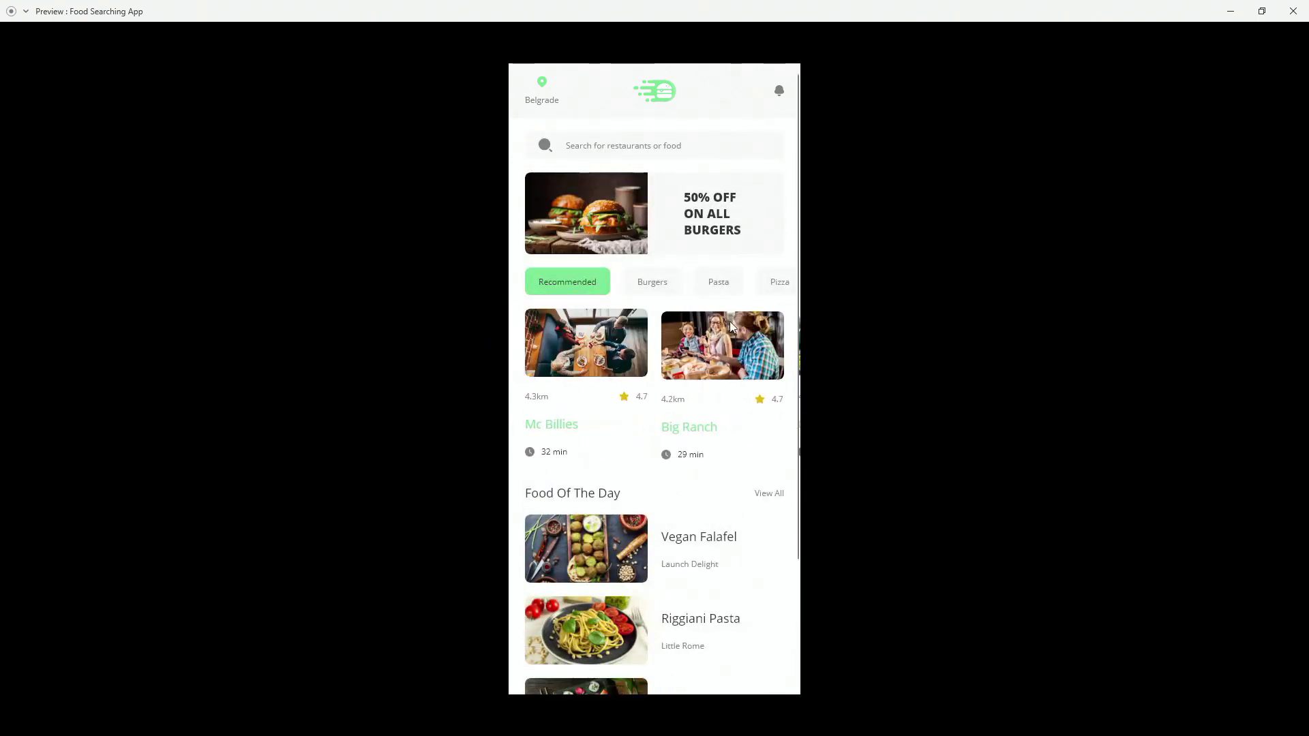
{"action": "left_click_drag", "start_coordinate": [768, 288], "coordinate": [1073, 271]}
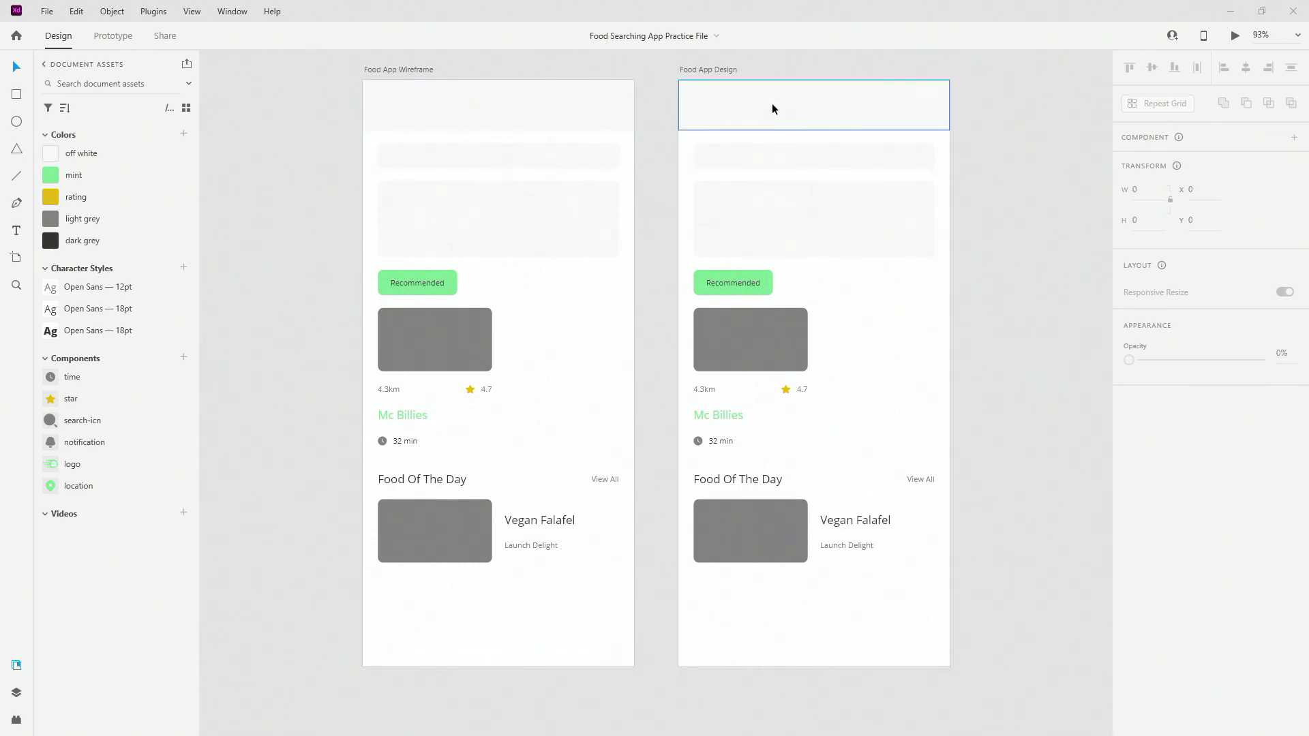
- Place the logo component in the Food App Design top bar and center it horizontally and vertically
{"action": "left_click", "coordinate": [80, 470]}
{"action": "left_click_drag", "start_coordinate": [789, 173], "coordinate": [809, 108]}
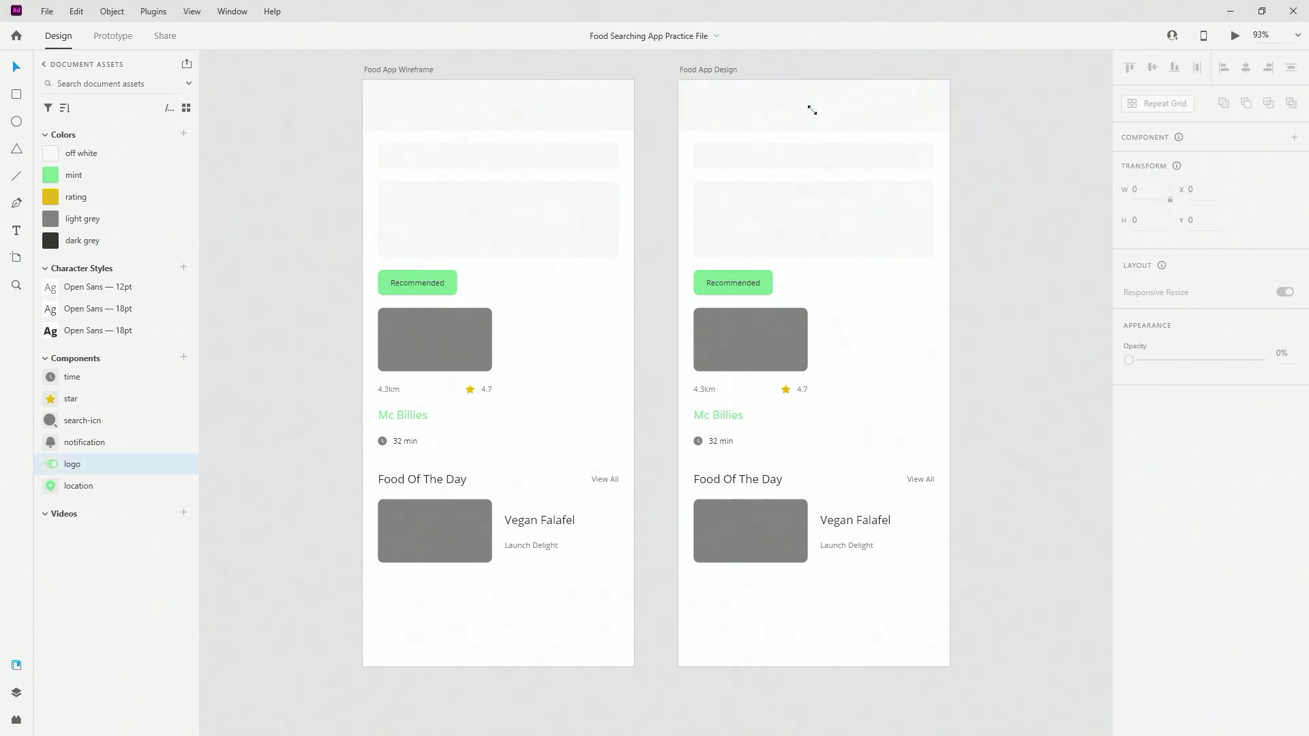
{"action": "left_click", "coordinate": [1246, 69]}
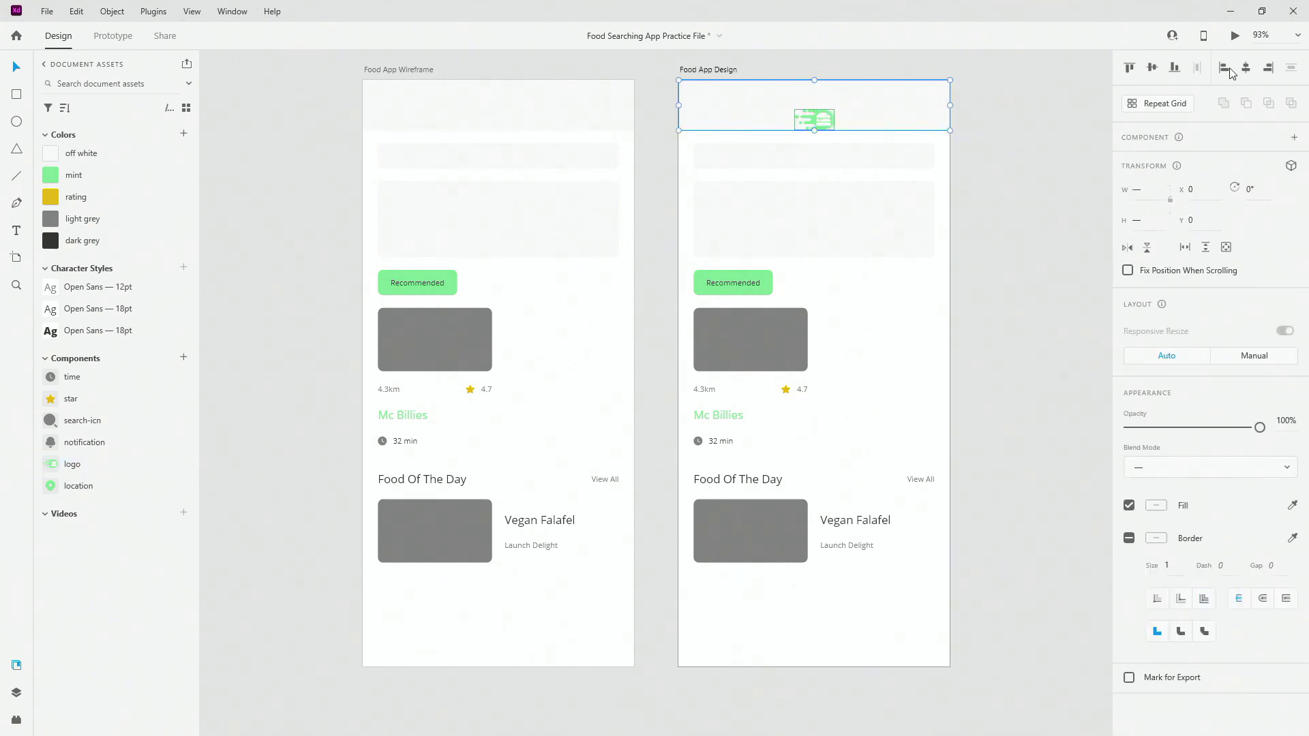
{"action": "left_click", "coordinate": [1152, 69]}
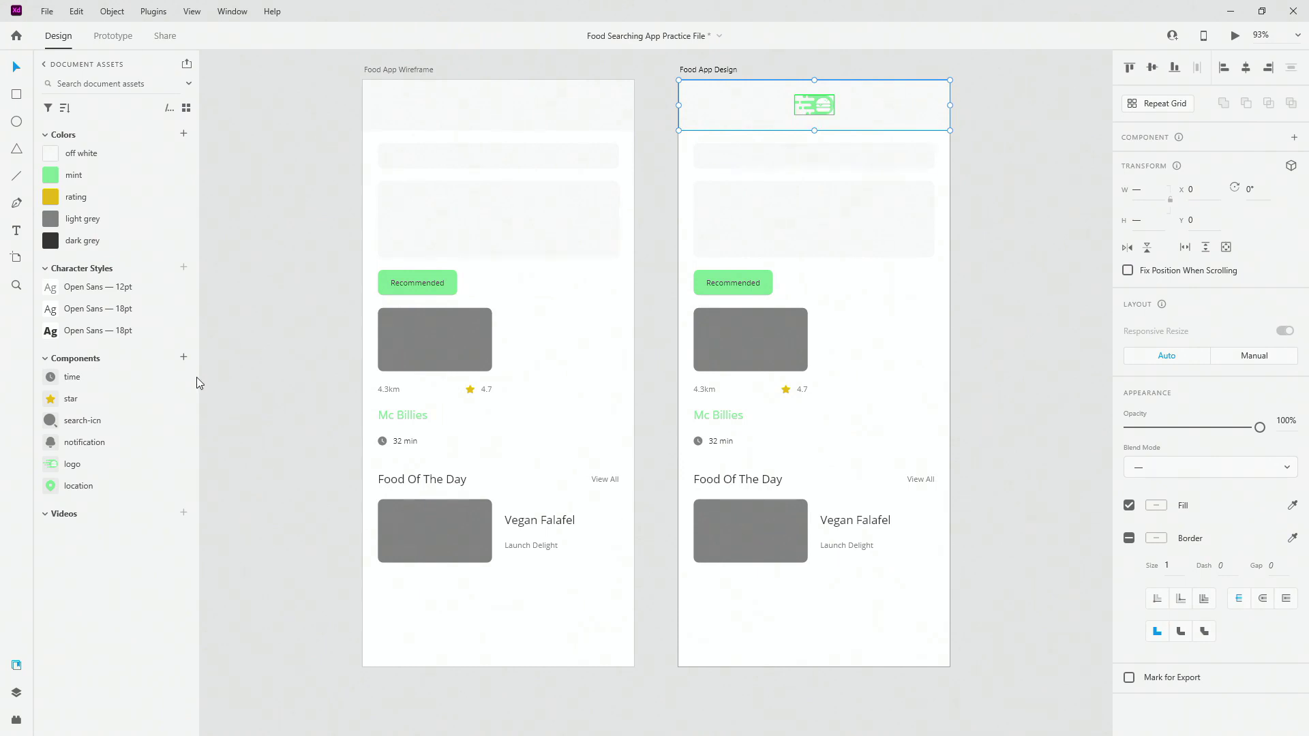
- Show the Food App Design artboard's layout grid and place the notification icon, vertically centered, against the top bar's right grid margin
{"action": "left_click", "coordinate": [694, 71]}
{"action": "left_click", "coordinate": [1129, 522]}
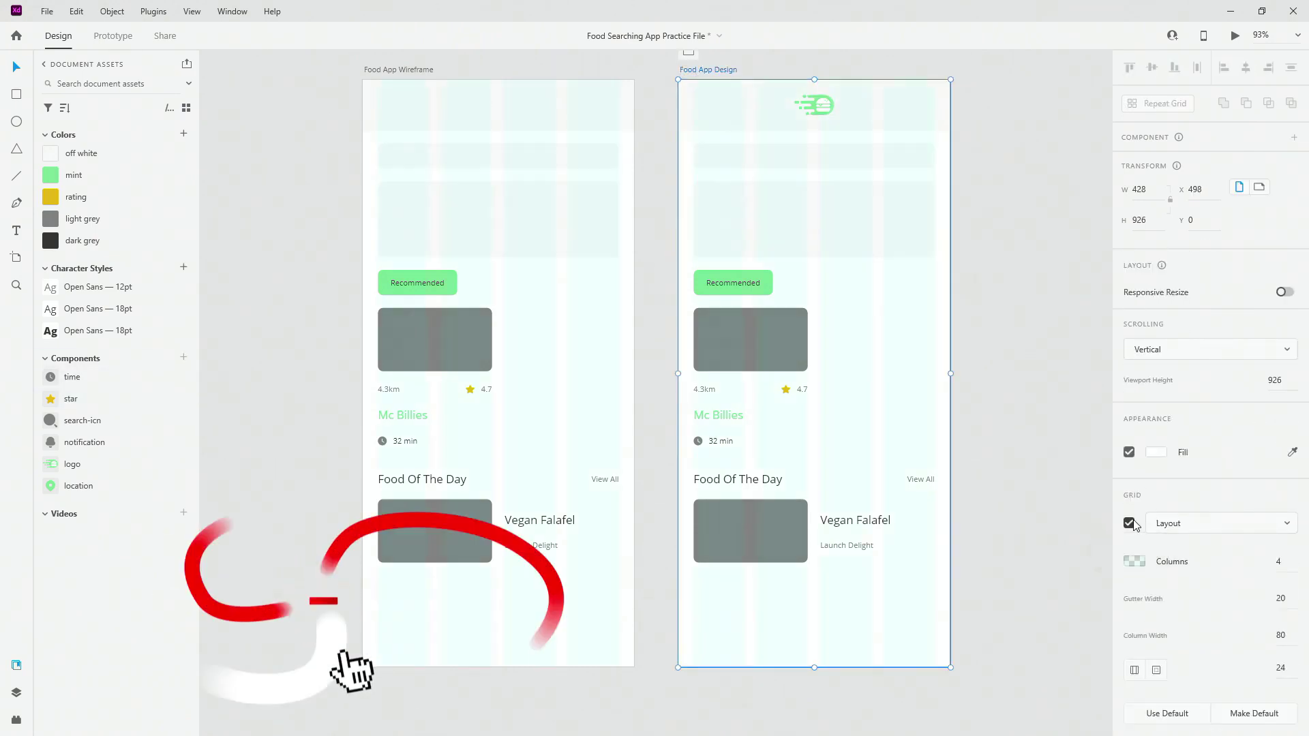
{"action": "scroll", "coordinate": [946, 82], "scroll_direction": "up", "scroll_amount": 3}
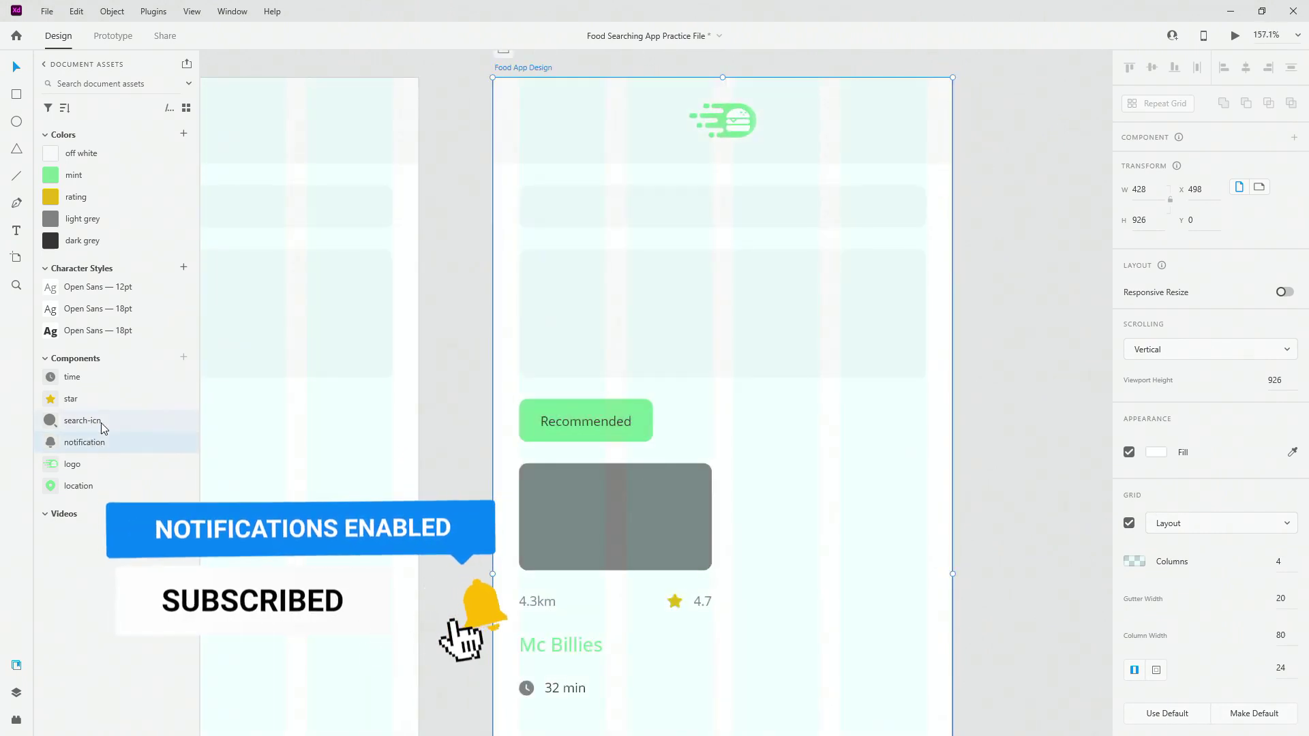
{"action": "left_click_drag", "start_coordinate": [102, 442], "coordinate": [895, 114]}
{"action": "scroll", "coordinate": [911, 100], "scroll_direction": "up", "scroll_amount": 5}
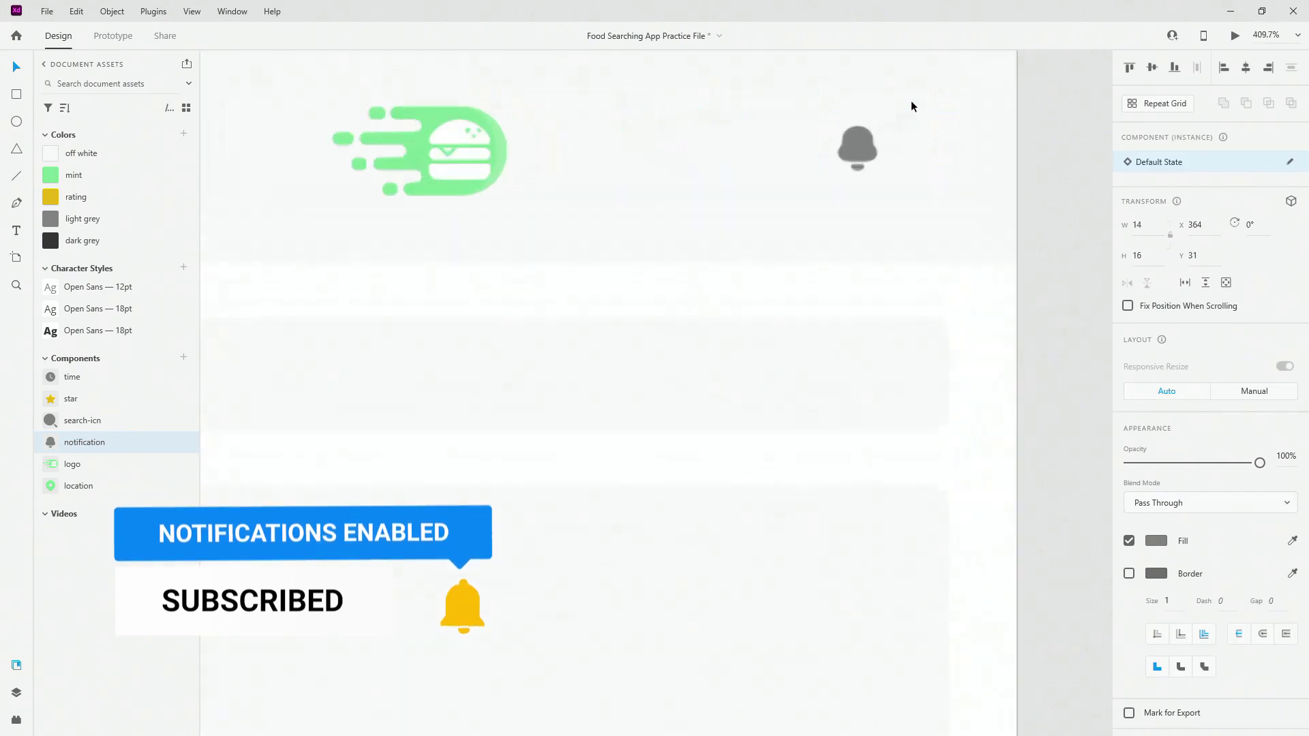
{"action": "scroll", "coordinate": [911, 106], "scroll_direction": "up", "scroll_amount": 1}
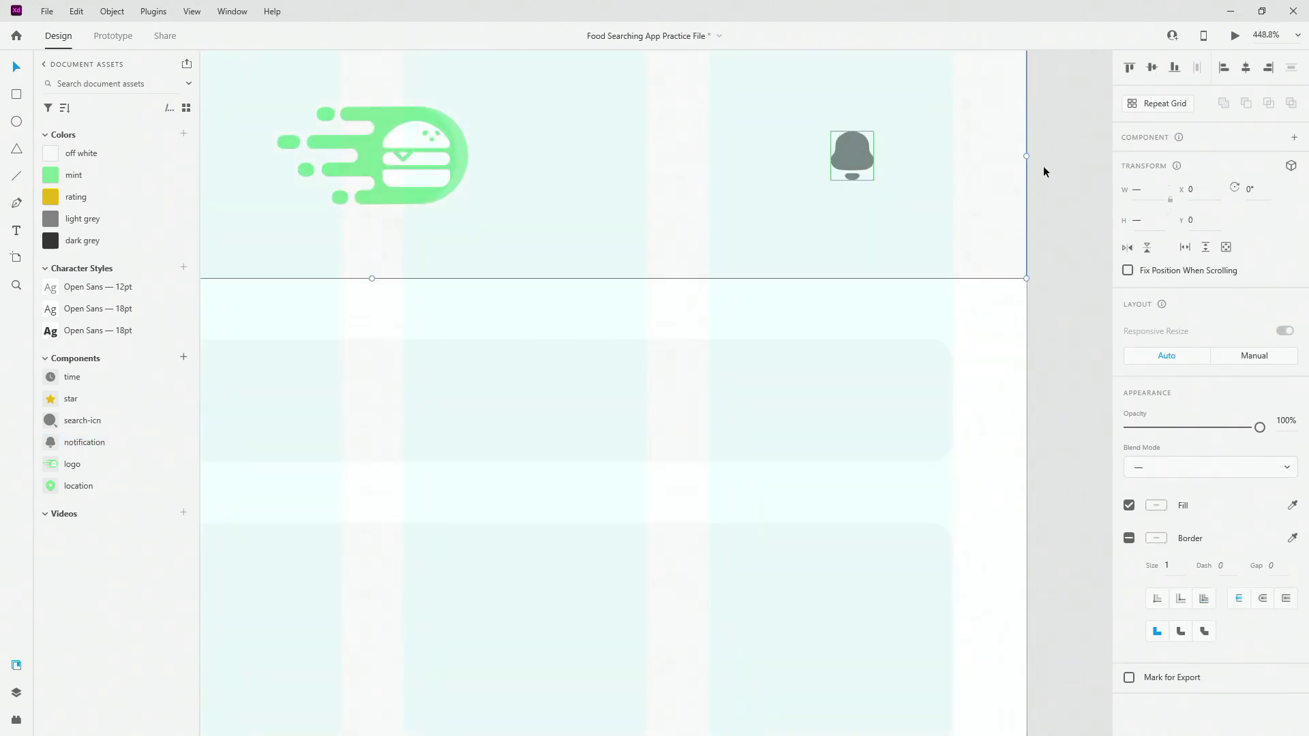
{"action": "left_click_drag", "start_coordinate": [860, 156], "coordinate": [931, 154]}
{"action": "scroll", "coordinate": [933, 157], "scroll_direction": "down", "scroll_amount": 5}
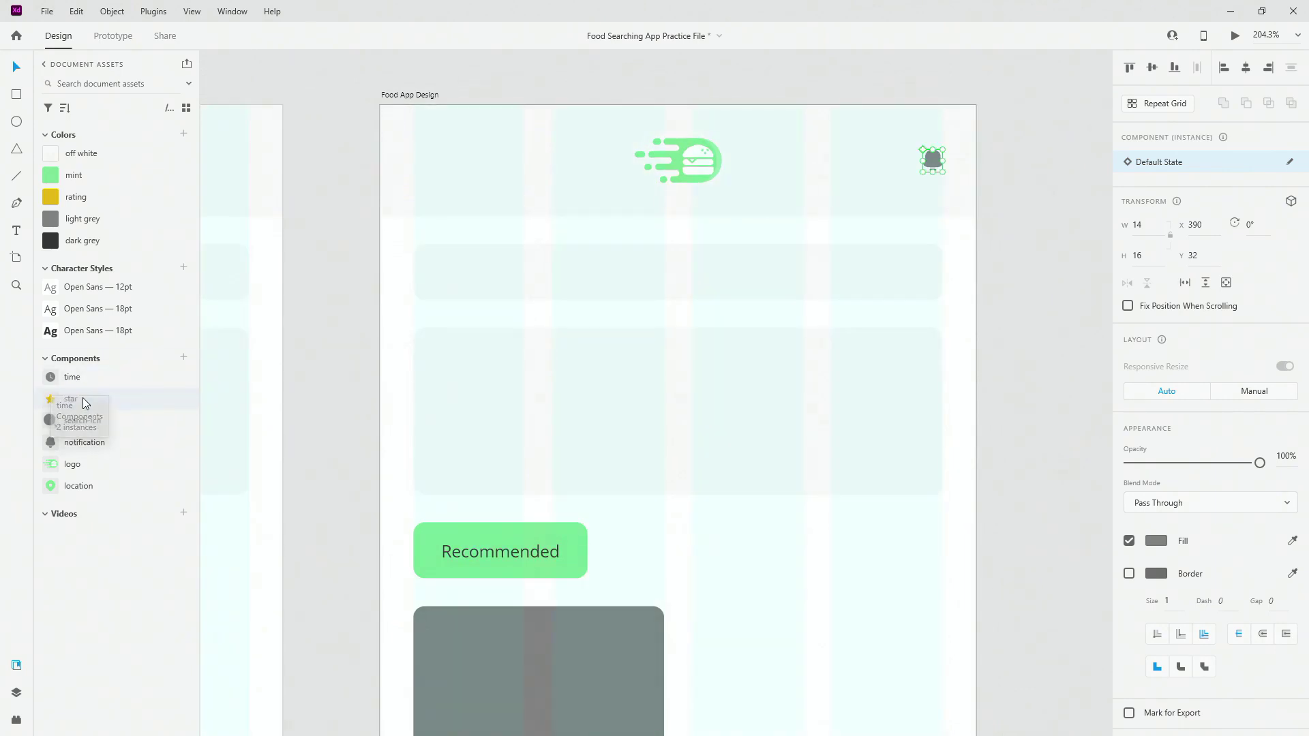
- Place the location icon in the top bar's left part and add the text "Belgrade" in the Open Sans 12pt character style
{"action": "left_click_drag", "start_coordinate": [91, 477], "coordinate": [474, 145]}
{"action": "scroll", "coordinate": [429, 130], "scroll_direction": "up", "scroll_amount": 5}
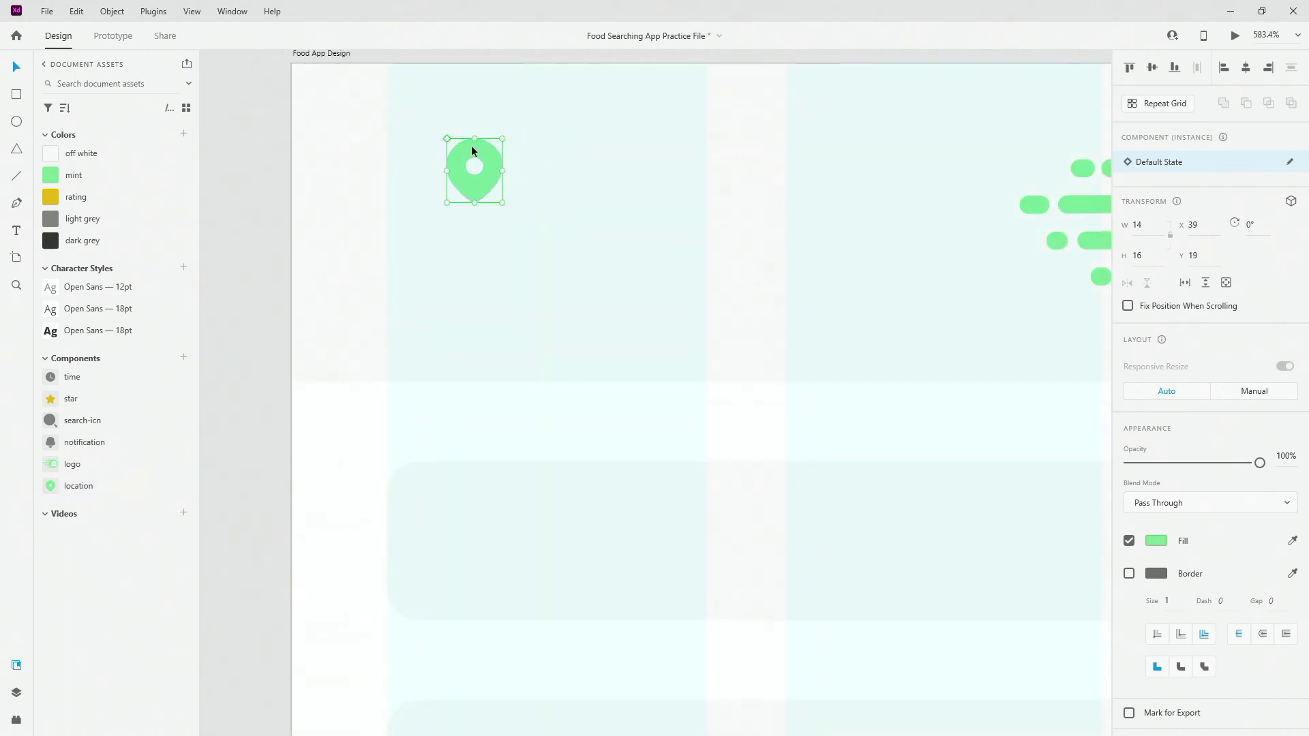
{"action": "key", "text": "t"}
{"action": "left_click", "coordinate": [434, 236]}
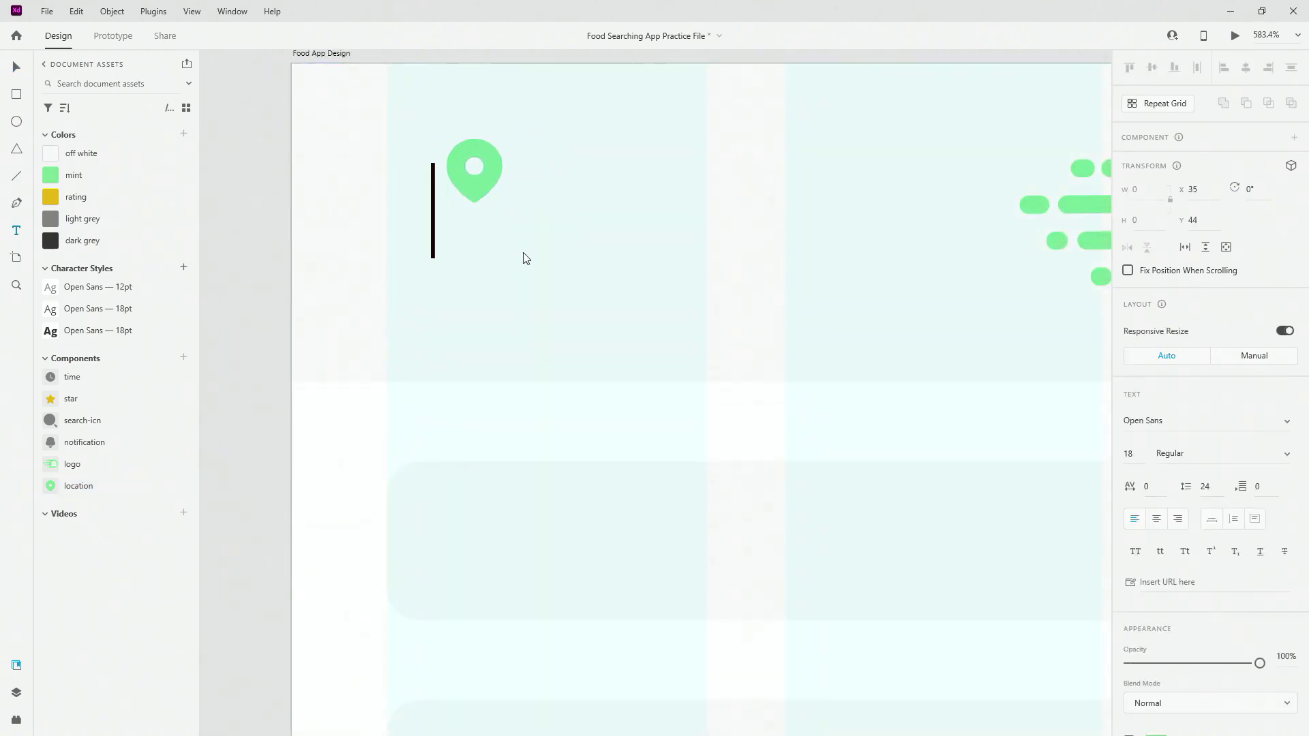
{"action": "type", "text": "Belgrade"}
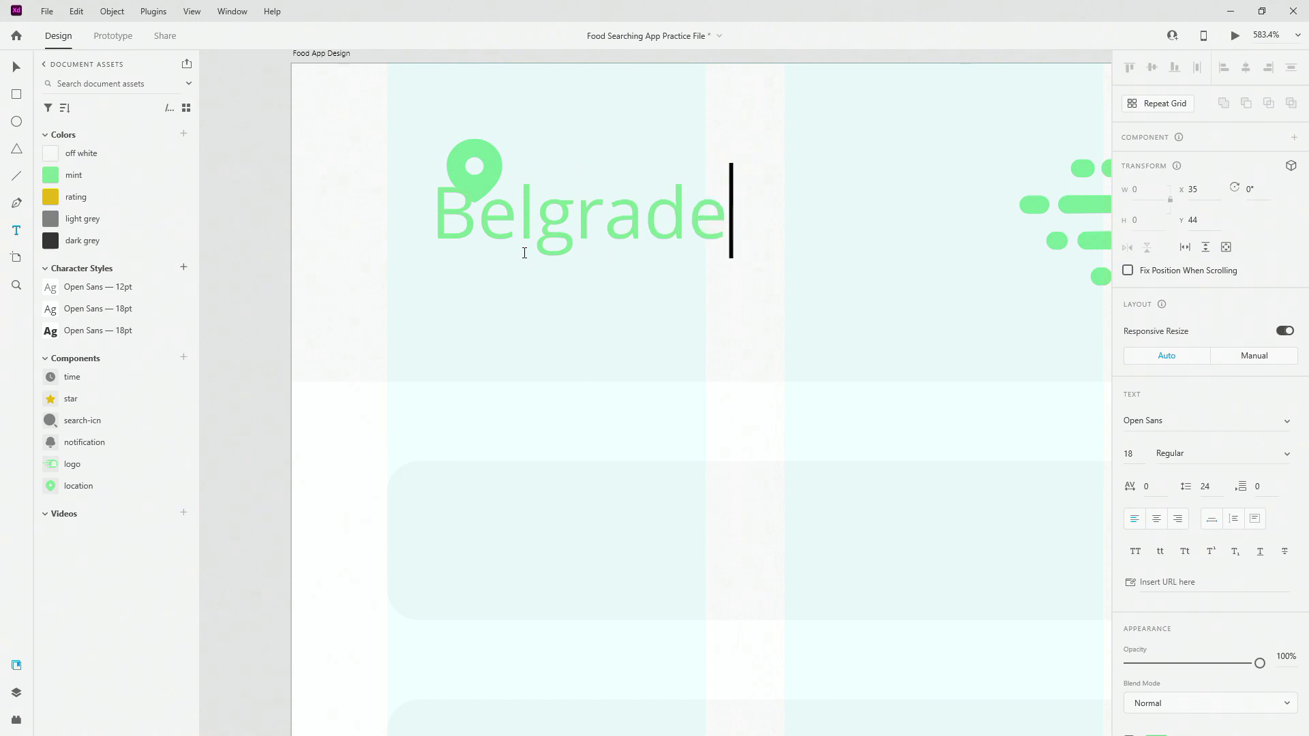
{"action": "key", "text": "ctrl+z"}
{"action": "key", "text": "ctrl+shift+z"}
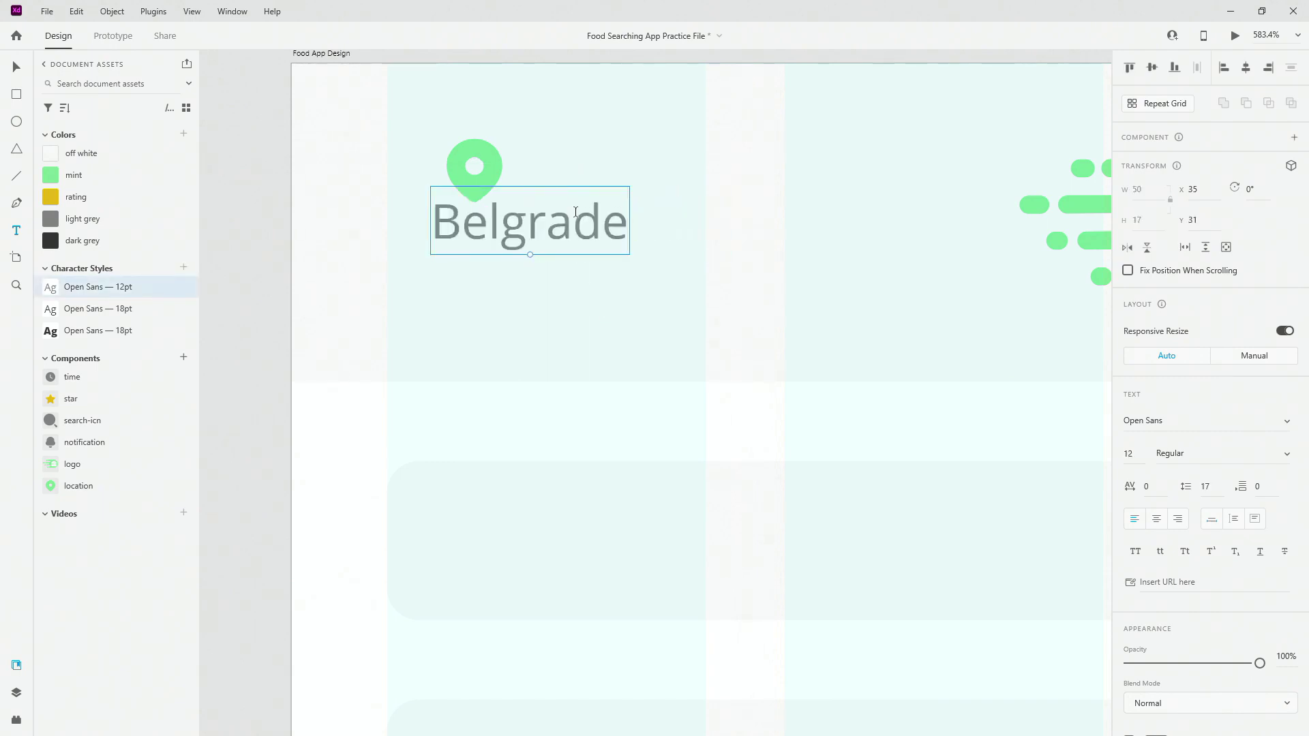
- Move the Belgrade text below the location icon and center-align the two horizontally
{"action": "key", "text": "v"}
{"action": "left_click_drag", "start_coordinate": [529, 216], "coordinate": [519, 238]}
{"action": "key", "text": "shift+Down"}
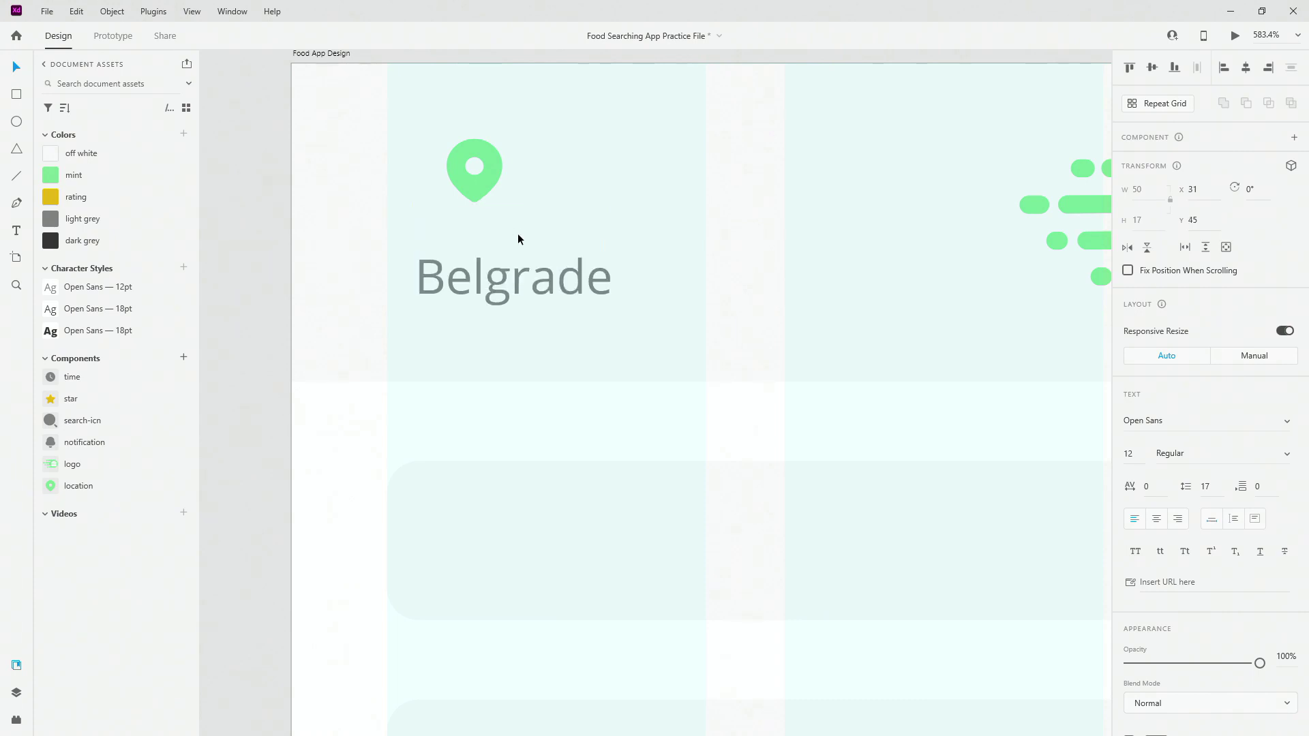
{"action": "left_click", "coordinate": [495, 161], "text": "shift"}
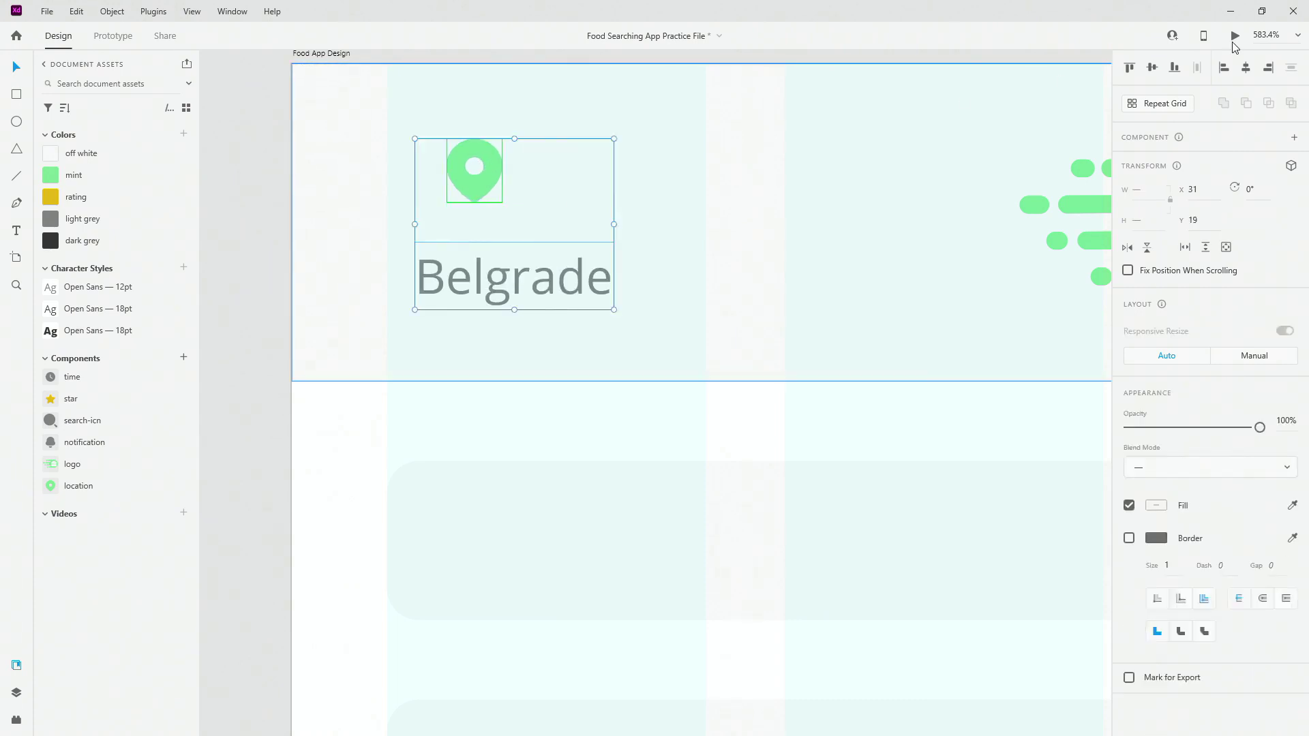
{"action": "left_click", "coordinate": [1247, 68]}
- Group the location icon with the Belgrade text and name the group "location"
{"action": "key", "text": "ctrl+g"}
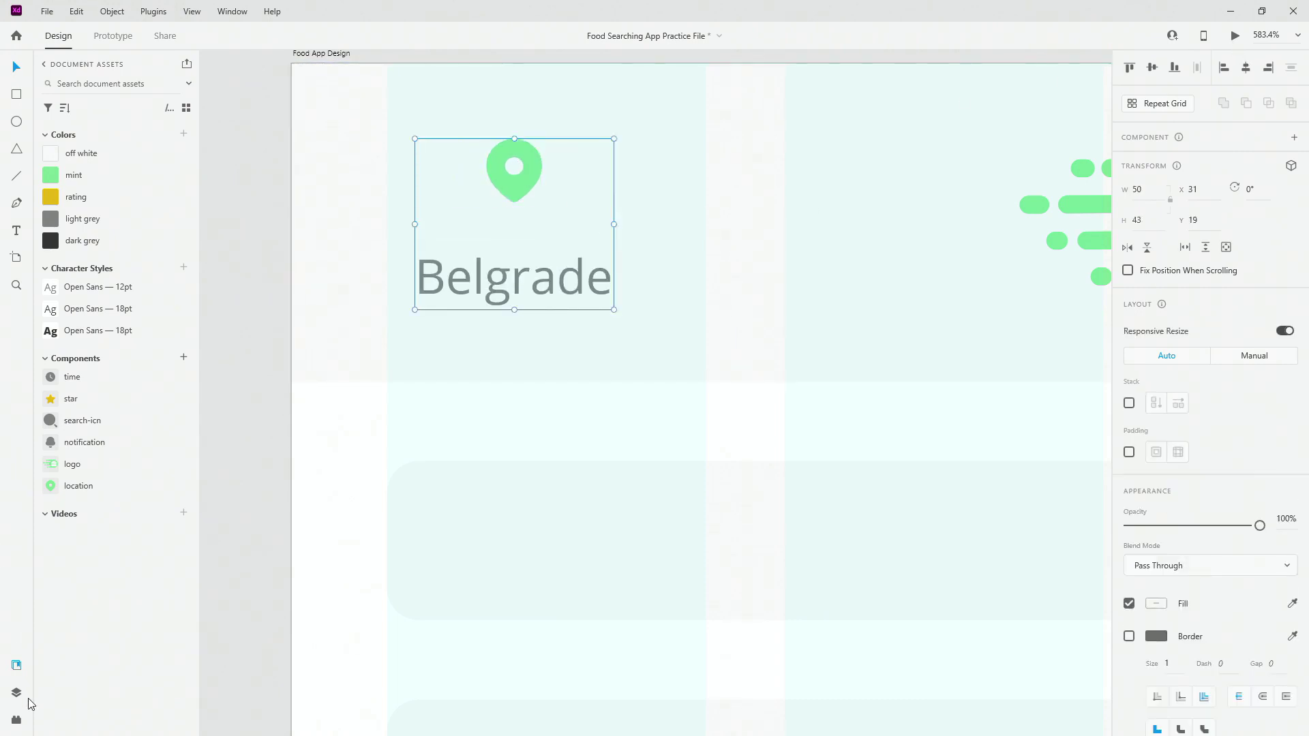
{"action": "left_click", "coordinate": [17, 693]}
{"action": "double_click", "coordinate": [87, 116]}
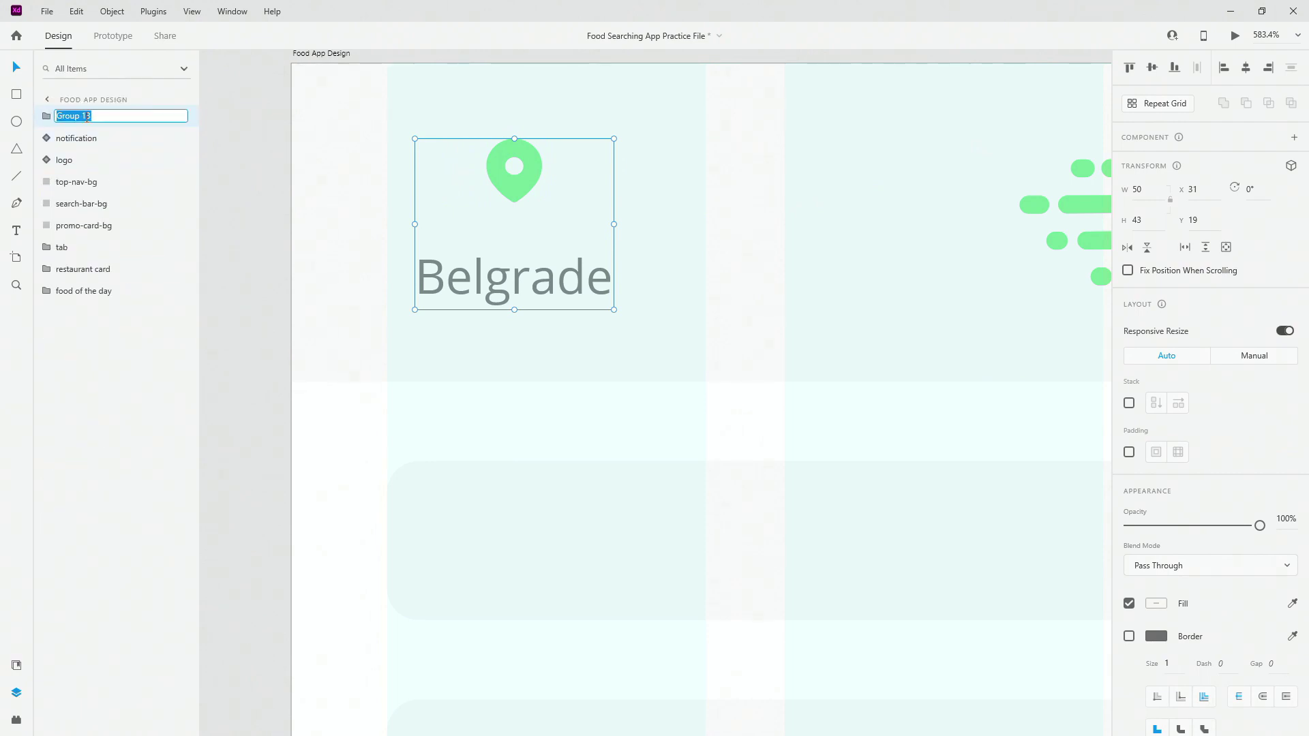
{"action": "type", "text": "location"}
{"action": "key", "text": "Return"}
- Center the location group vertically in the top bar and move it to the left grid margin at X 24
{"action": "left_click", "coordinate": [860, 132], "text": "shift"}
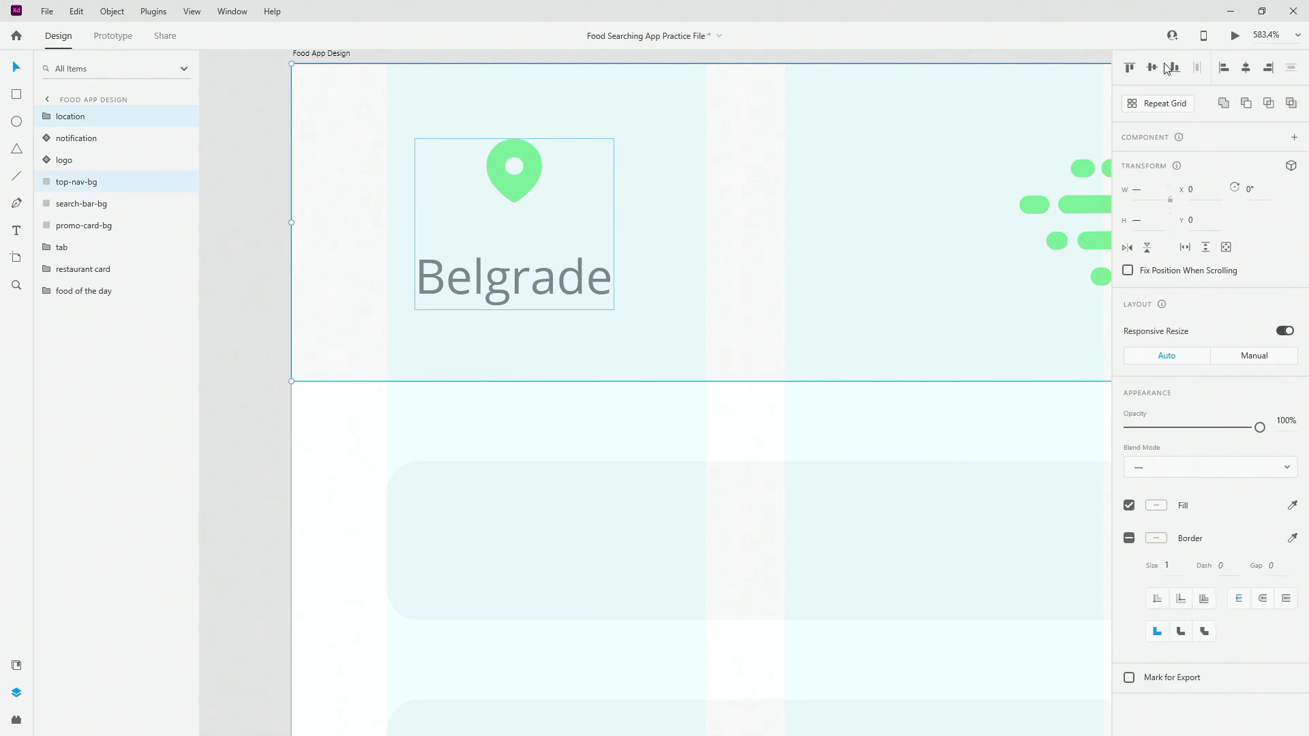
{"action": "key", "text": "Escape"}
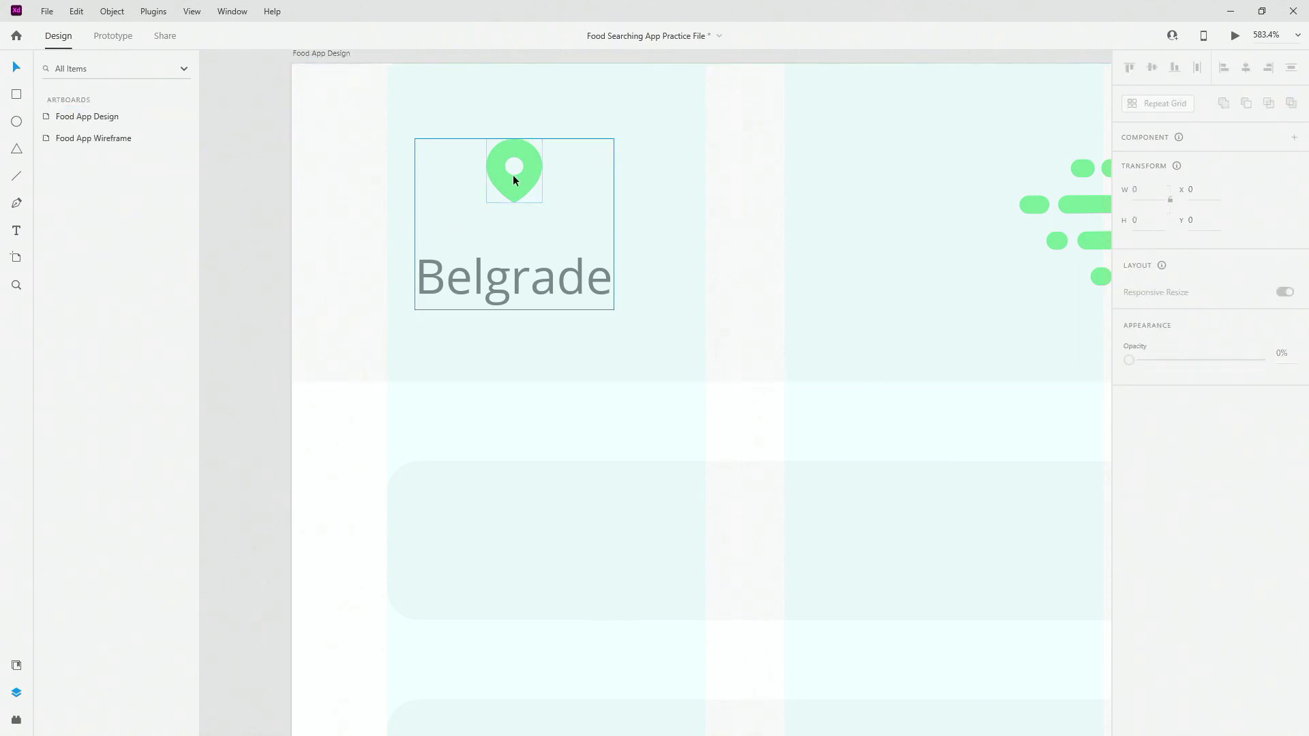
{"action": "left_click_drag", "start_coordinate": [513, 174], "coordinate": [496, 186]}
{"action": "scroll", "coordinate": [496, 185], "scroll_direction": "down", "scroll_amount": 5}
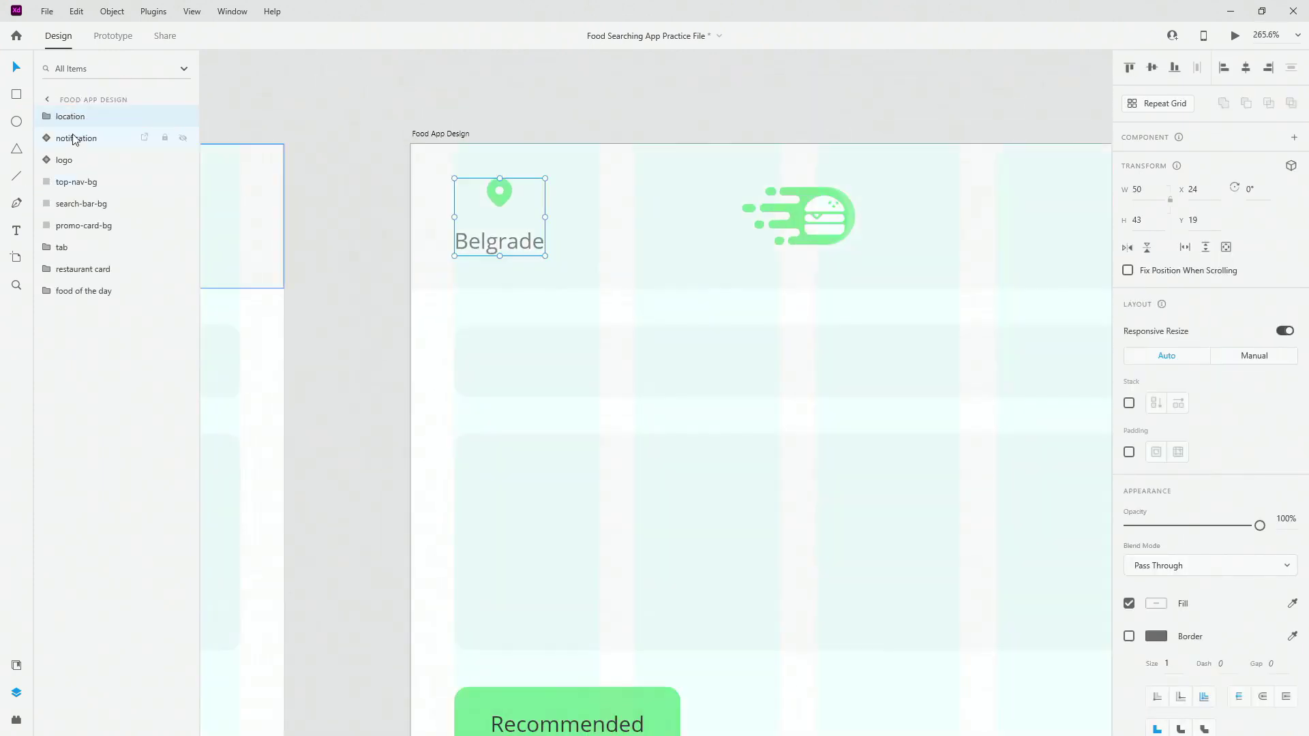
- Group the location, notification, logo and top-nav-bg layers and name the group "top-nav"
{"action": "left_click", "coordinate": [81, 183], "text": "shift"}
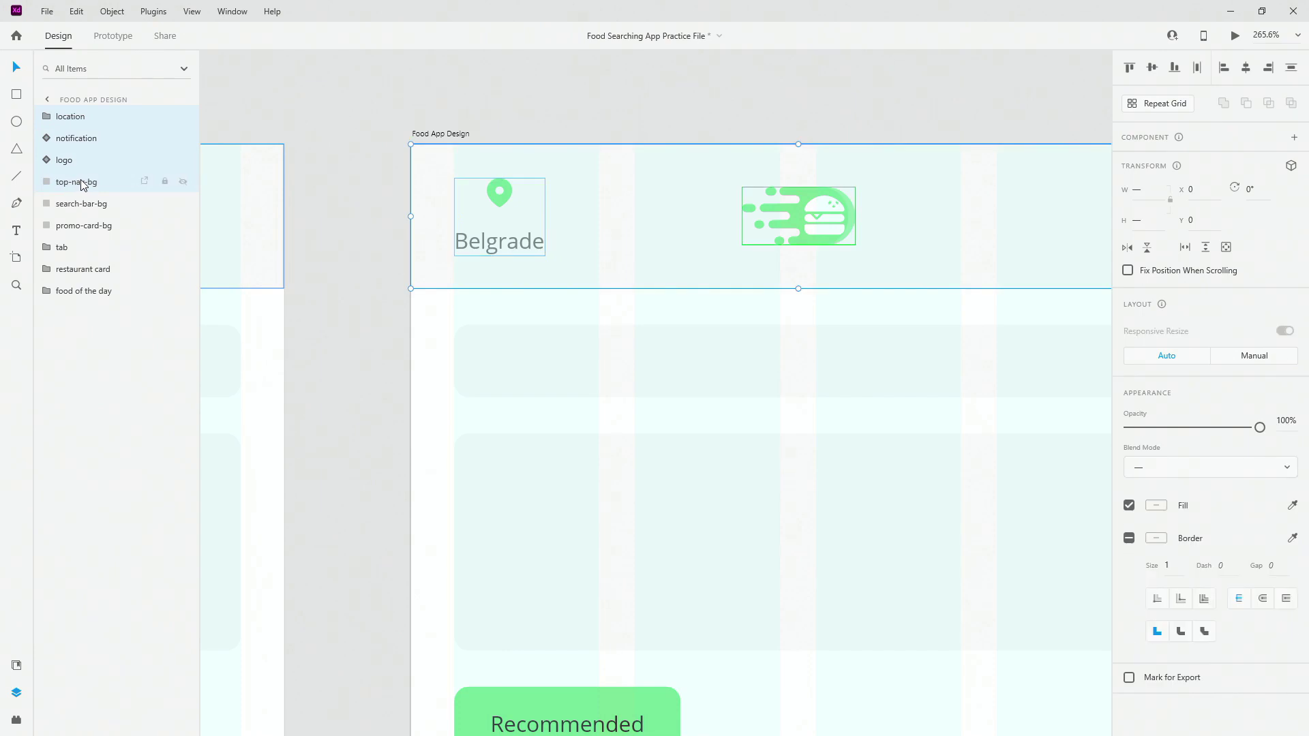
{"action": "key", "text": "ctrl+g"}
{"action": "double_click", "coordinate": [69, 117]}
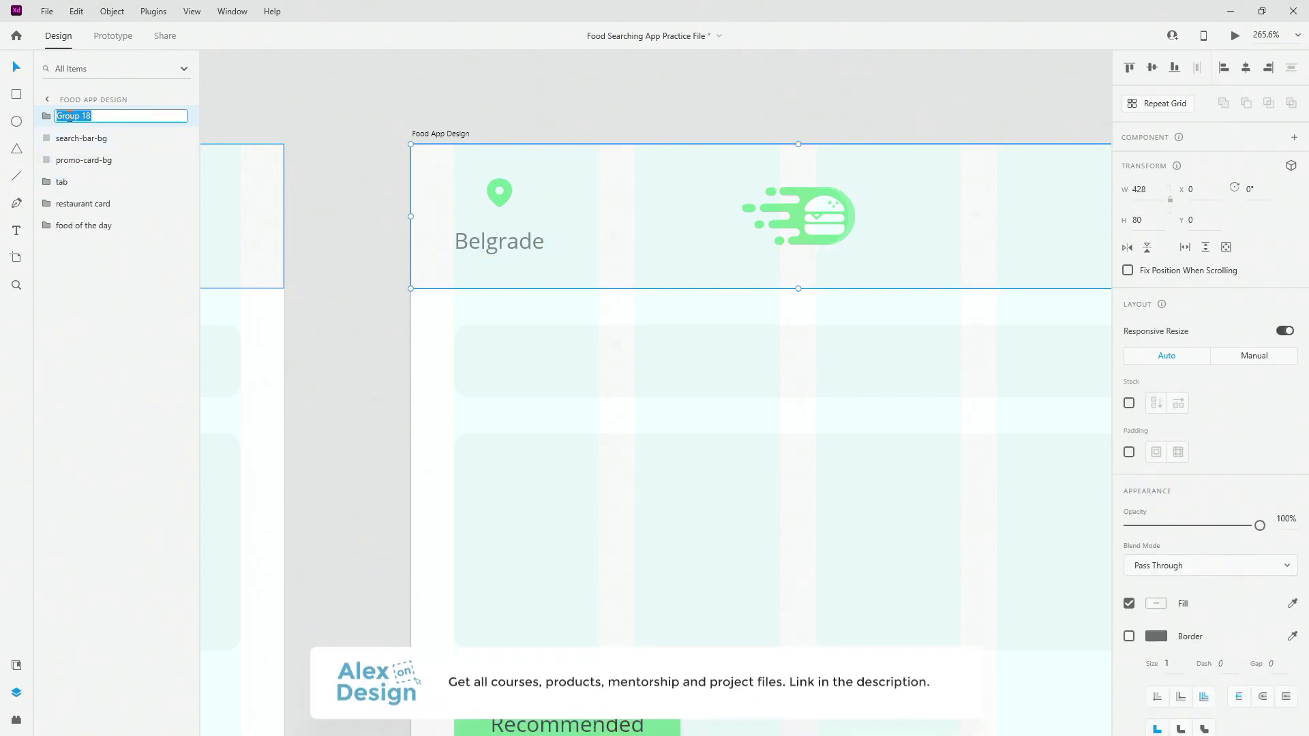
{"action": "type", "text": "top-nav"}
{"action": "key", "text": "Return"}
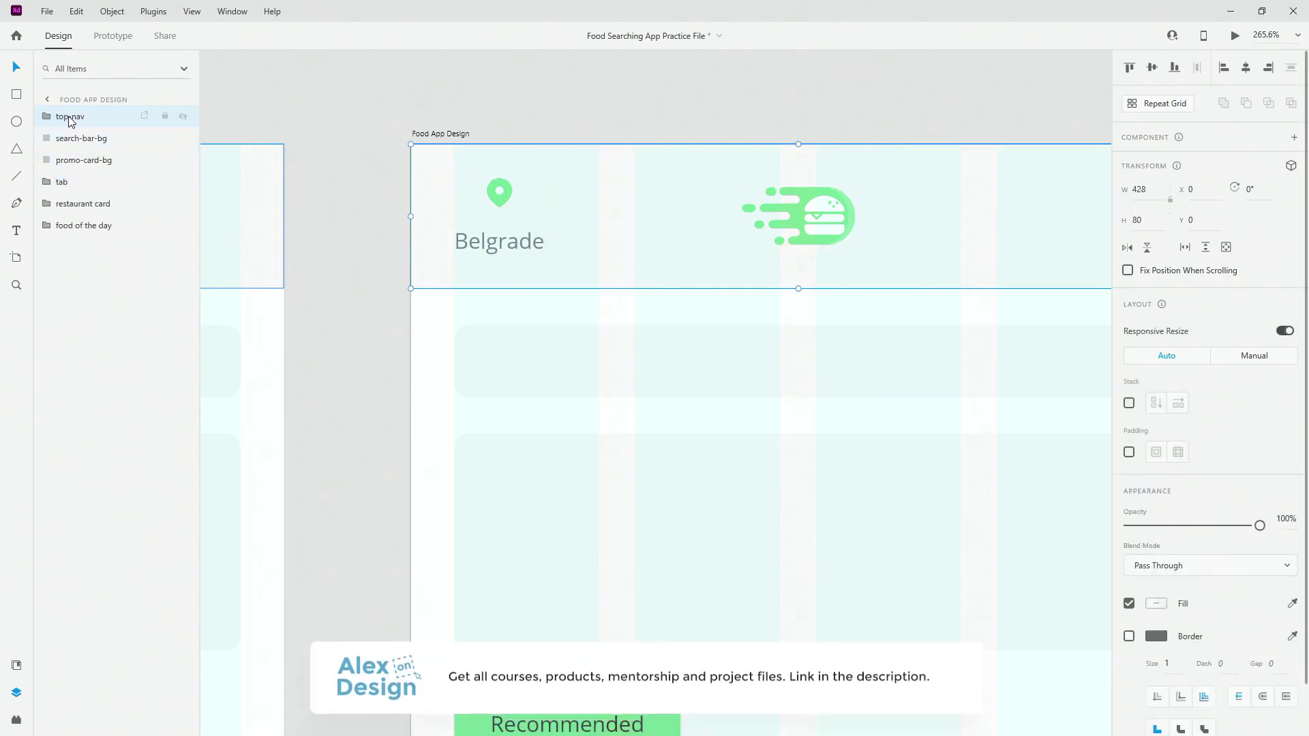
- Place the search-icn component in the search bar, vertically centered and 20 px from the bar's left edge
{"action": "scroll", "coordinate": [410, 267], "scroll_direction": "down", "scroll_amount": 3}
{"action": "left_click", "coordinate": [623, 313]}
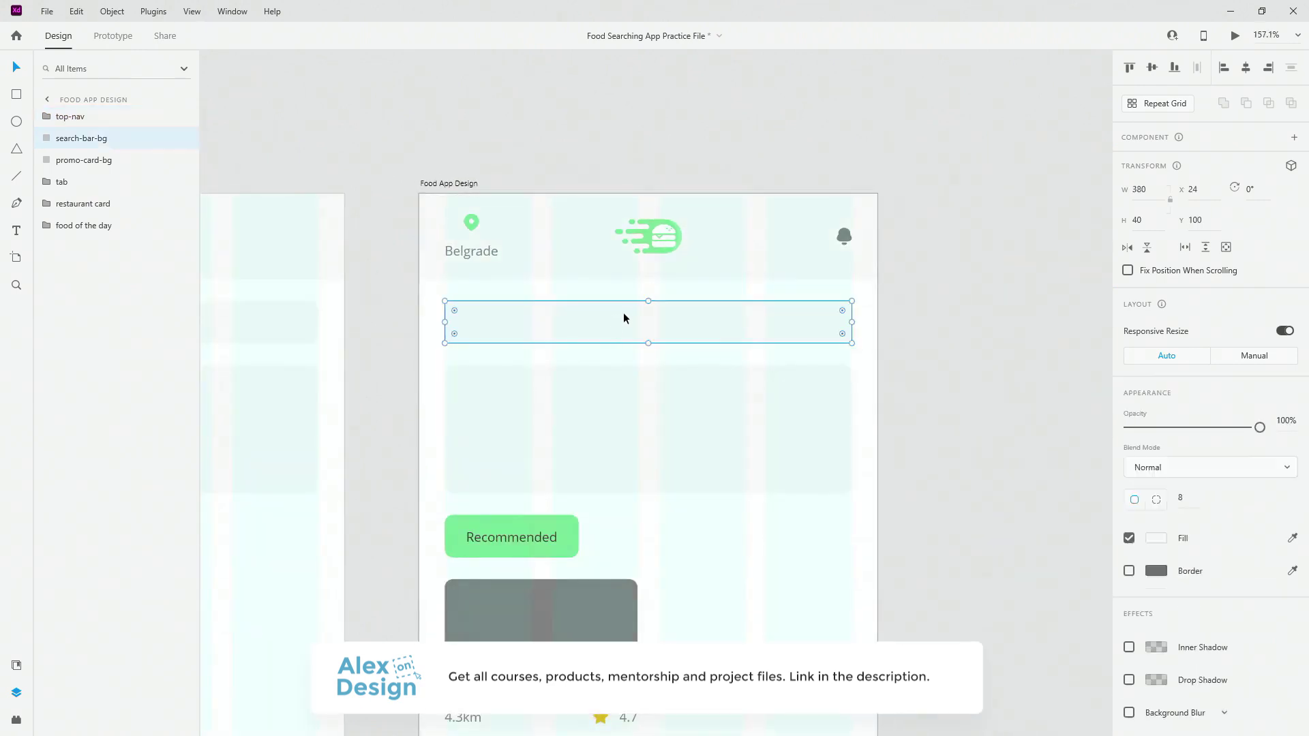
{"action": "left_click", "coordinate": [15, 665]}
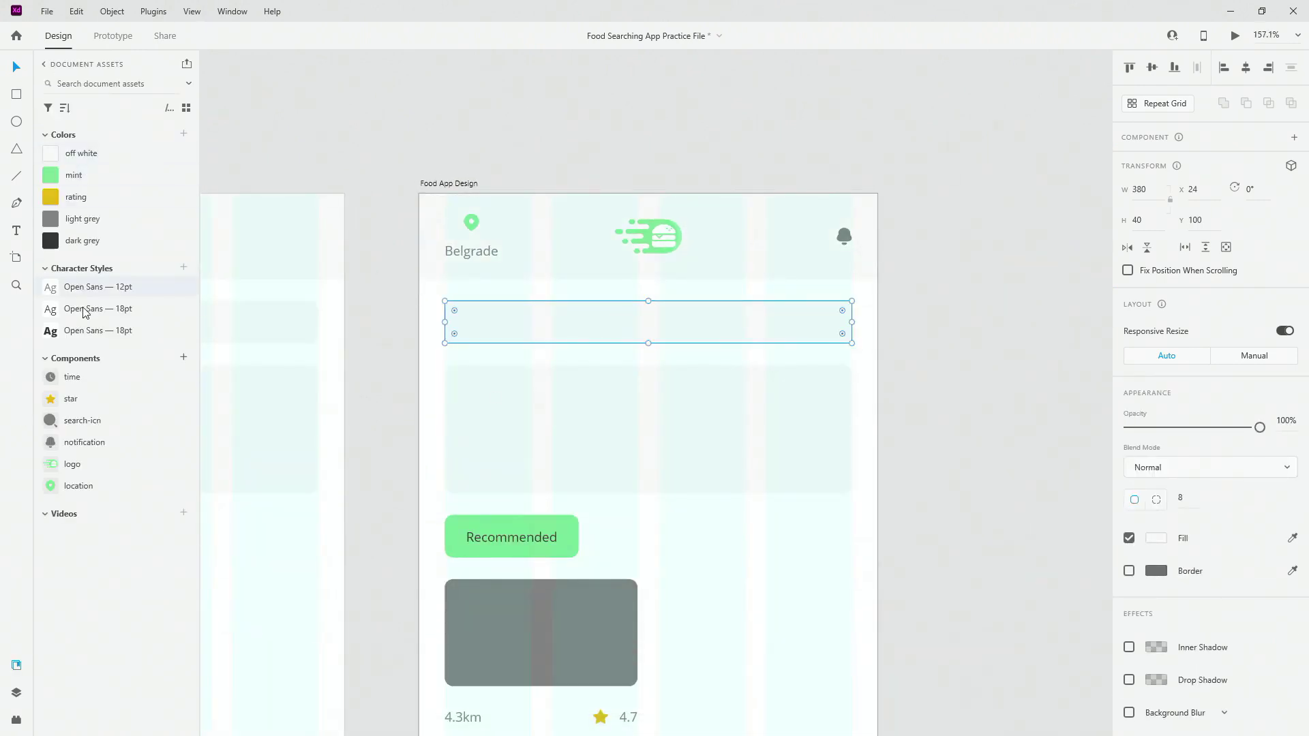
{"action": "left_click_drag", "start_coordinate": [81, 428], "coordinate": [424, 321]}
{"action": "scroll", "coordinate": [463, 322], "scroll_direction": "up", "scroll_amount": 5}
{"action": "key", "text": "Tab"}
{"action": "key", "text": "shift+Right"}
{"action": "key", "text": "shift+Right"}
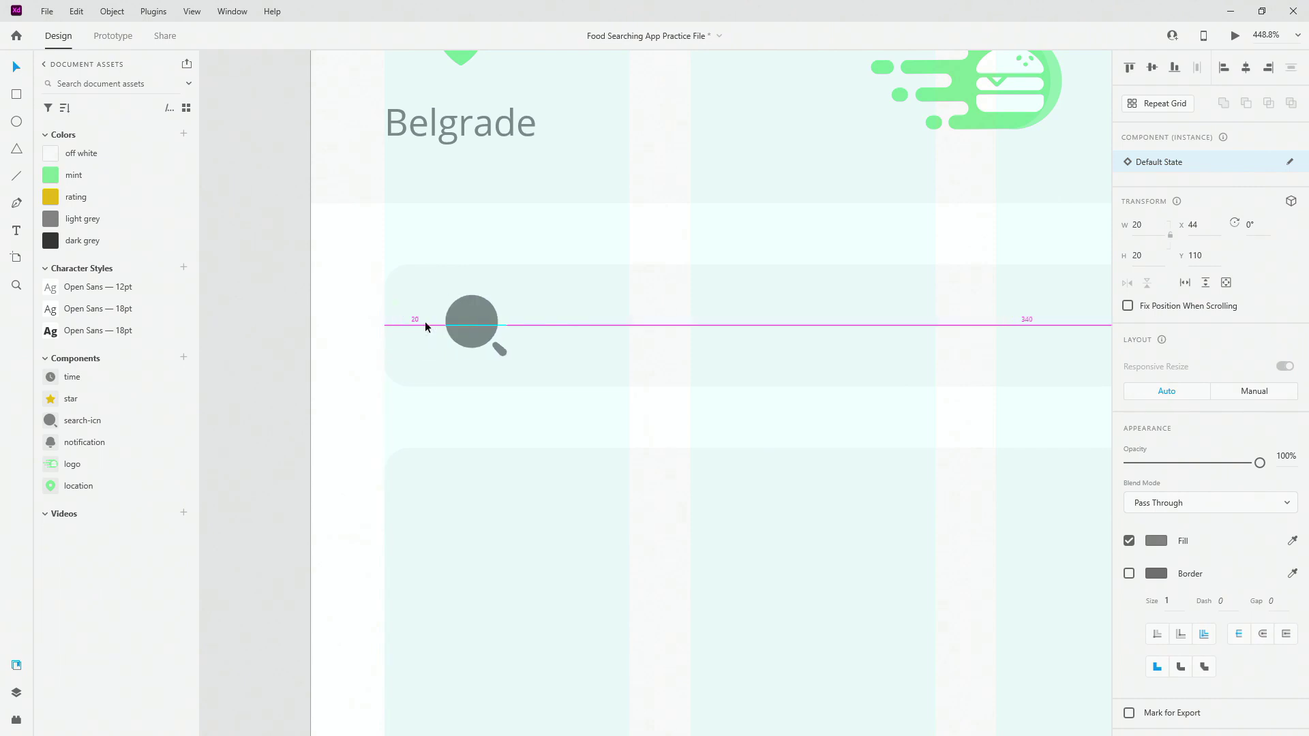
- Add the placeholder text "Search for restaurants or food" to the search bar in the Open Sans 12pt character style
{"action": "scroll", "coordinate": [525, 333], "scroll_direction": "down", "scroll_amount": 2}
{"action": "key", "text": "t"}
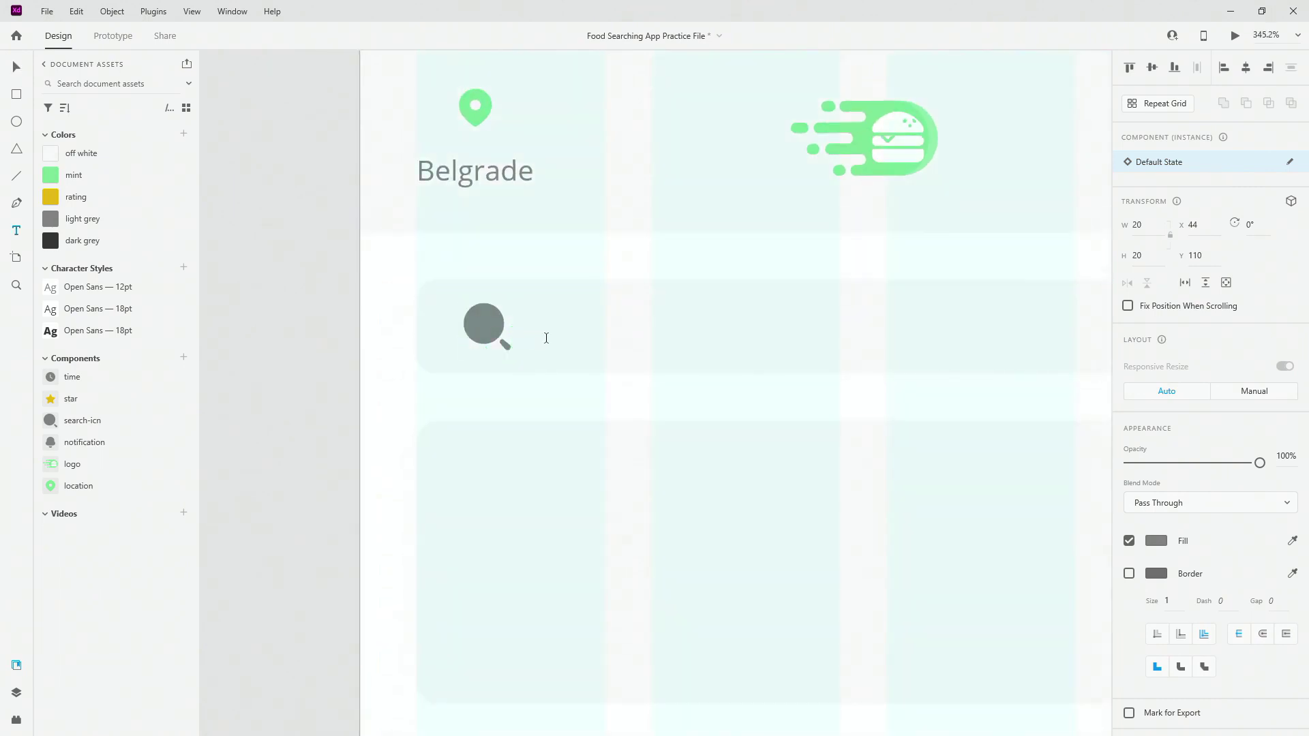
{"action": "left_click", "coordinate": [547, 334]}
{"action": "type", "text": "text"}
{"action": "key", "text": "Escape"}
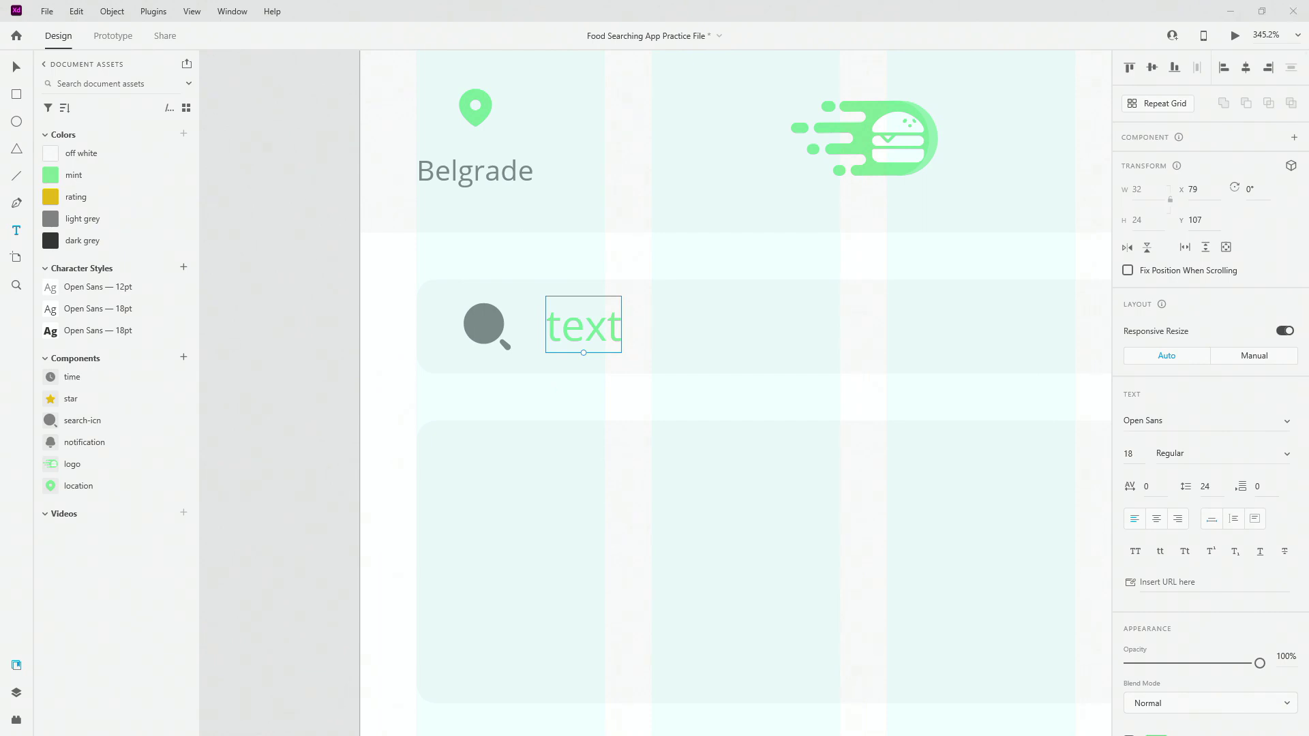
{"action": "double_click", "coordinate": [607, 342]}
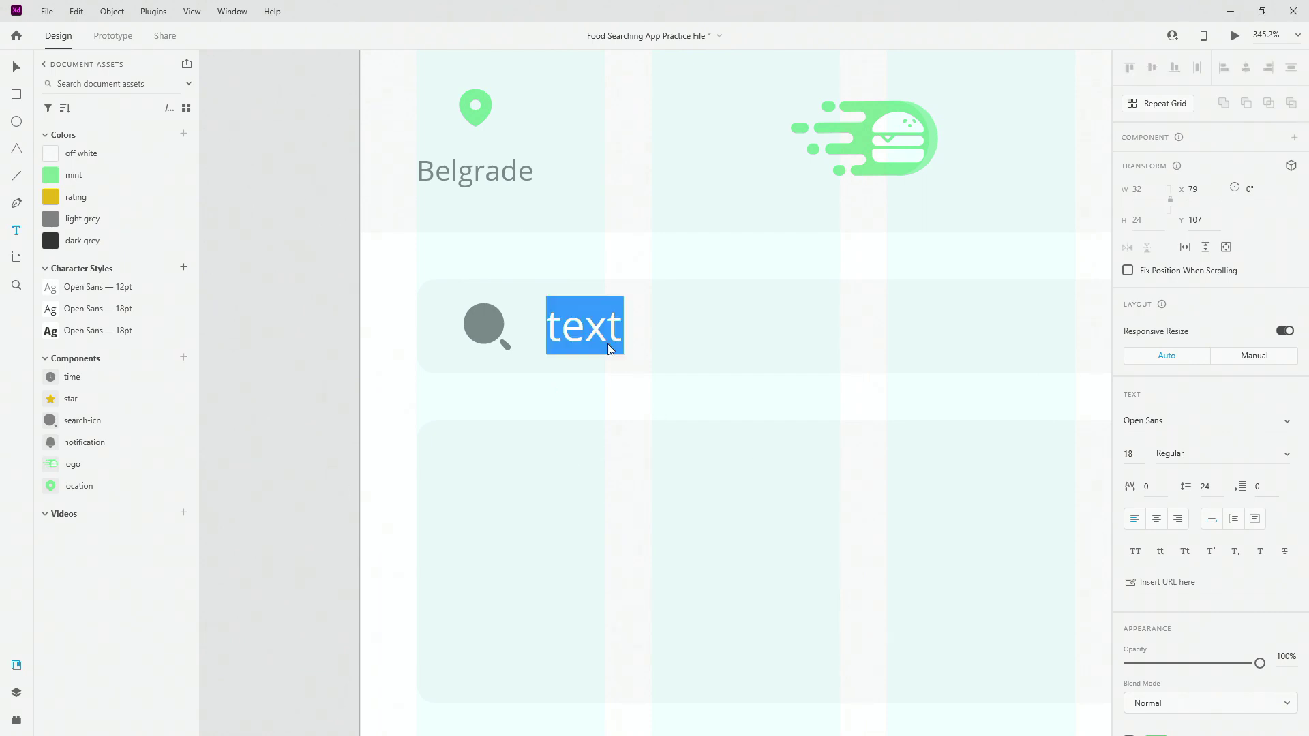
{"action": "type", "text": "Search for restaurants or foo"}
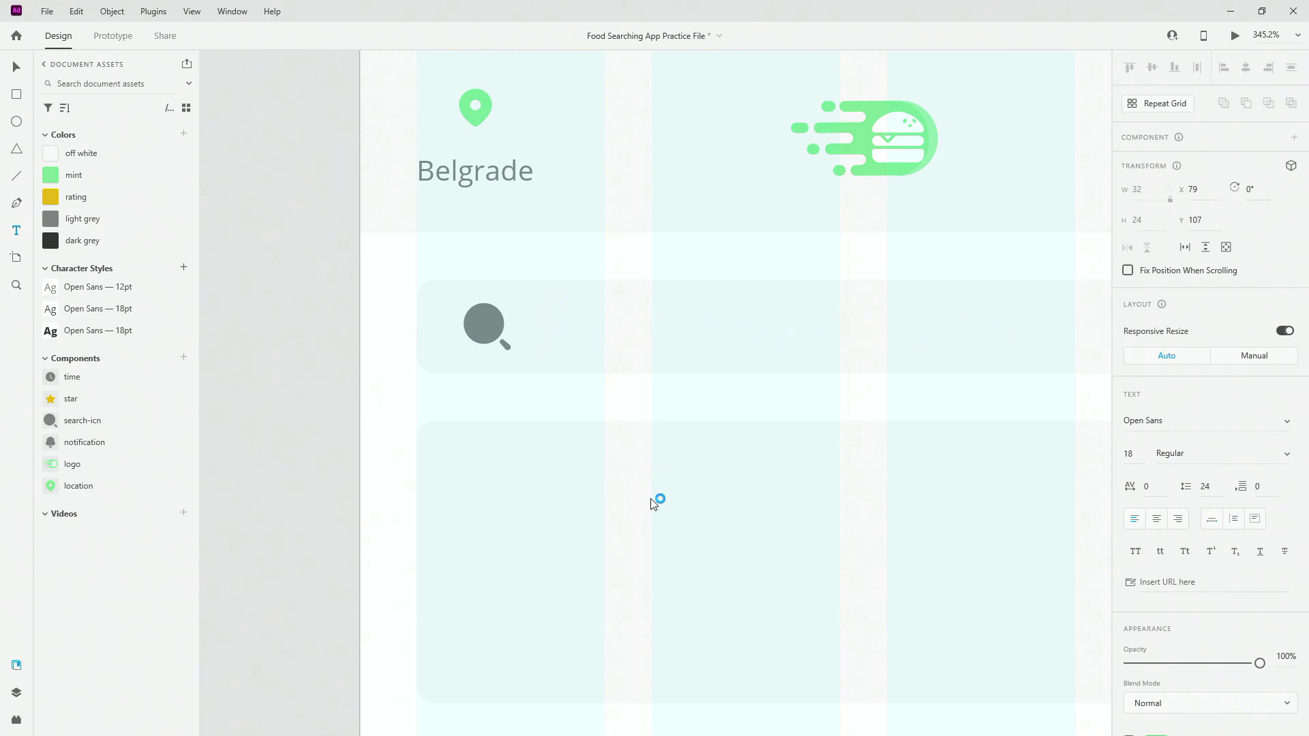
{"action": "key", "text": "Escape"}
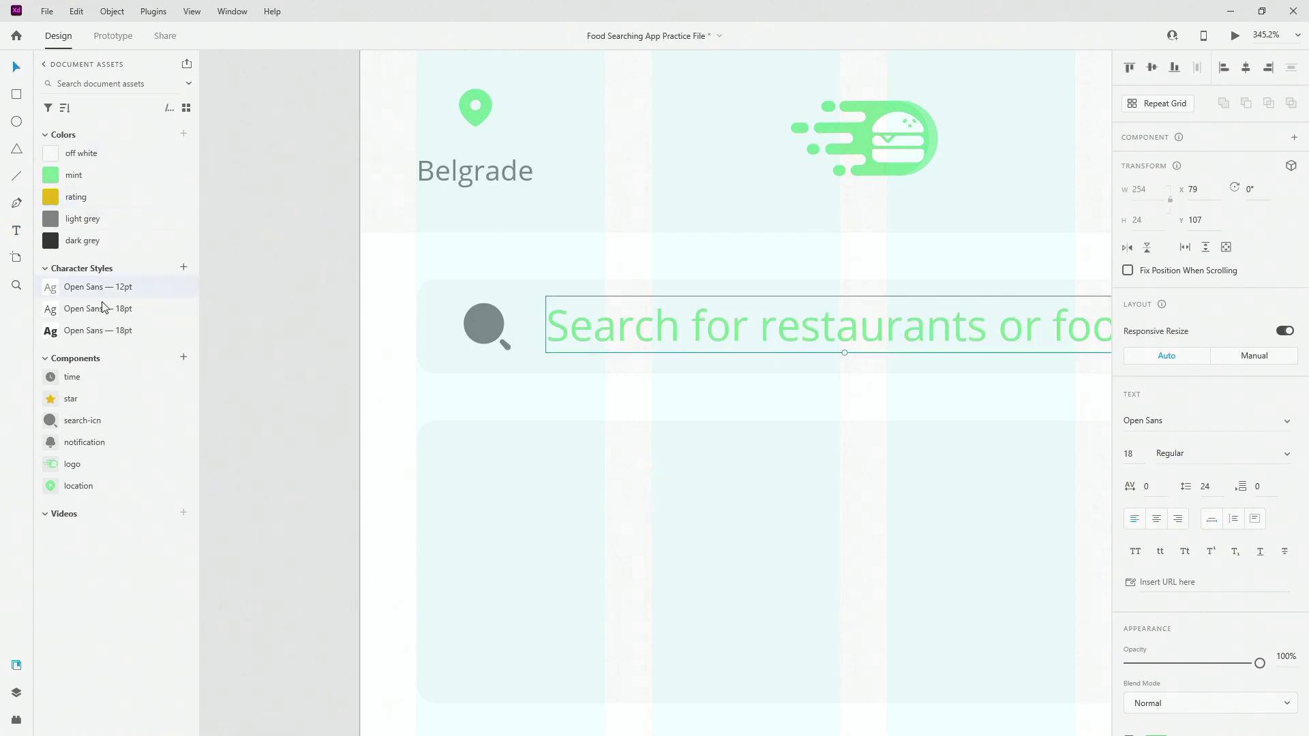
{"action": "left_click", "coordinate": [105, 310]}
{"action": "left_click", "coordinate": [112, 287]}
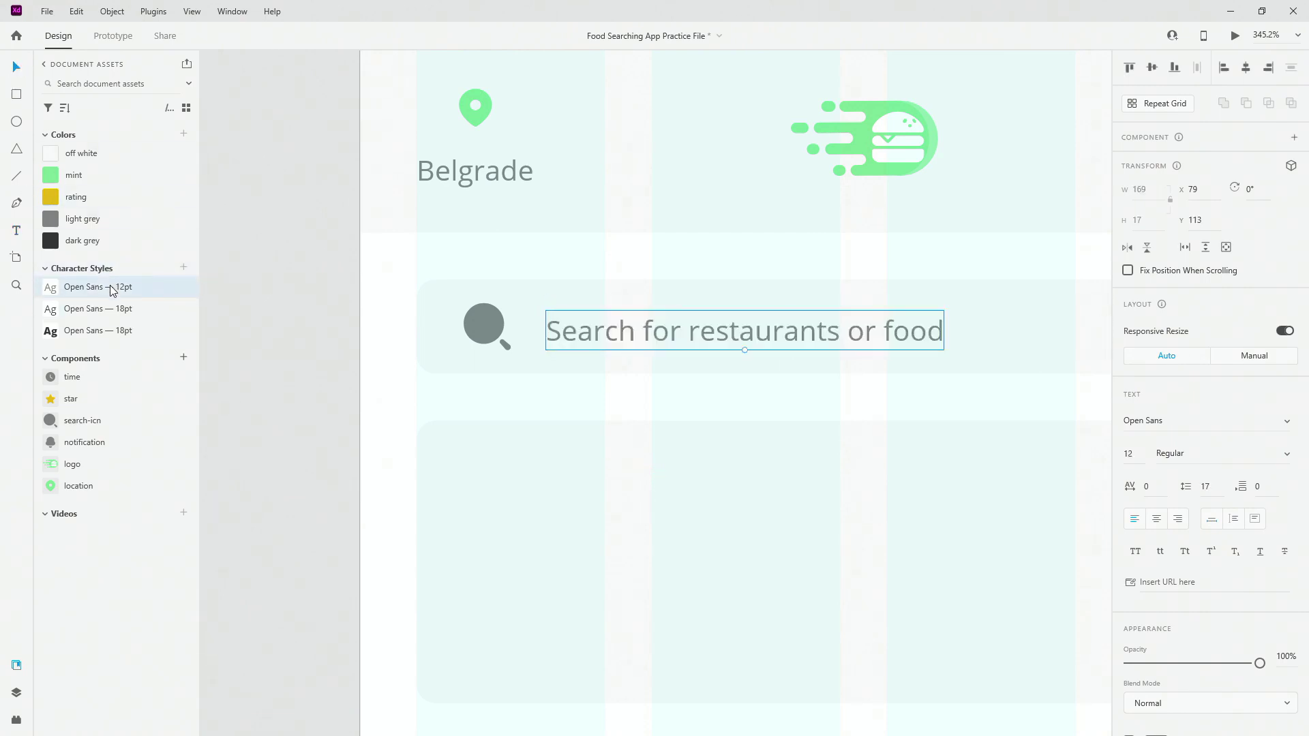
- Center the placeholder text vertically in the search bar and place it 20 px from the search icon, at X 84
{"action": "left_click", "coordinate": [1018, 314]}
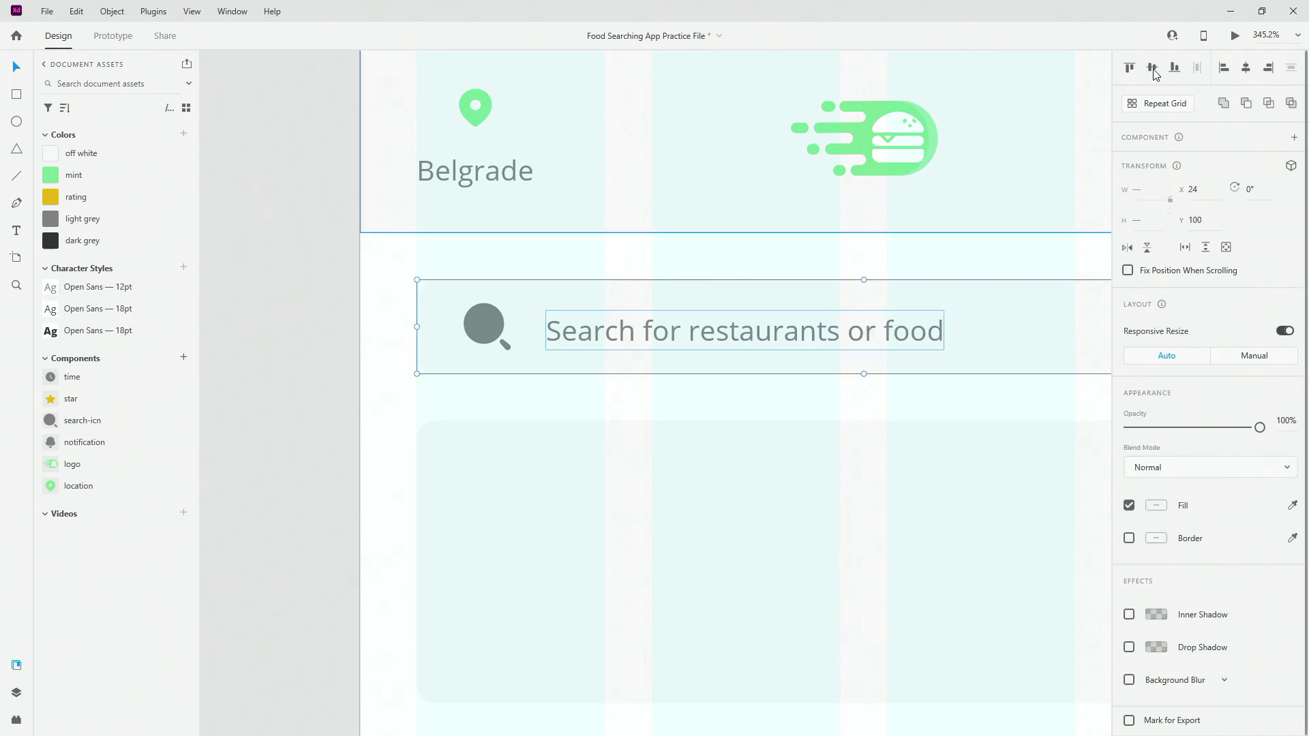
{"action": "left_click", "coordinate": [590, 458]}
{"action": "double_click", "coordinate": [665, 333]}
{"action": "left_click_drag", "start_coordinate": [696, 328], "coordinate": [664, 331]}
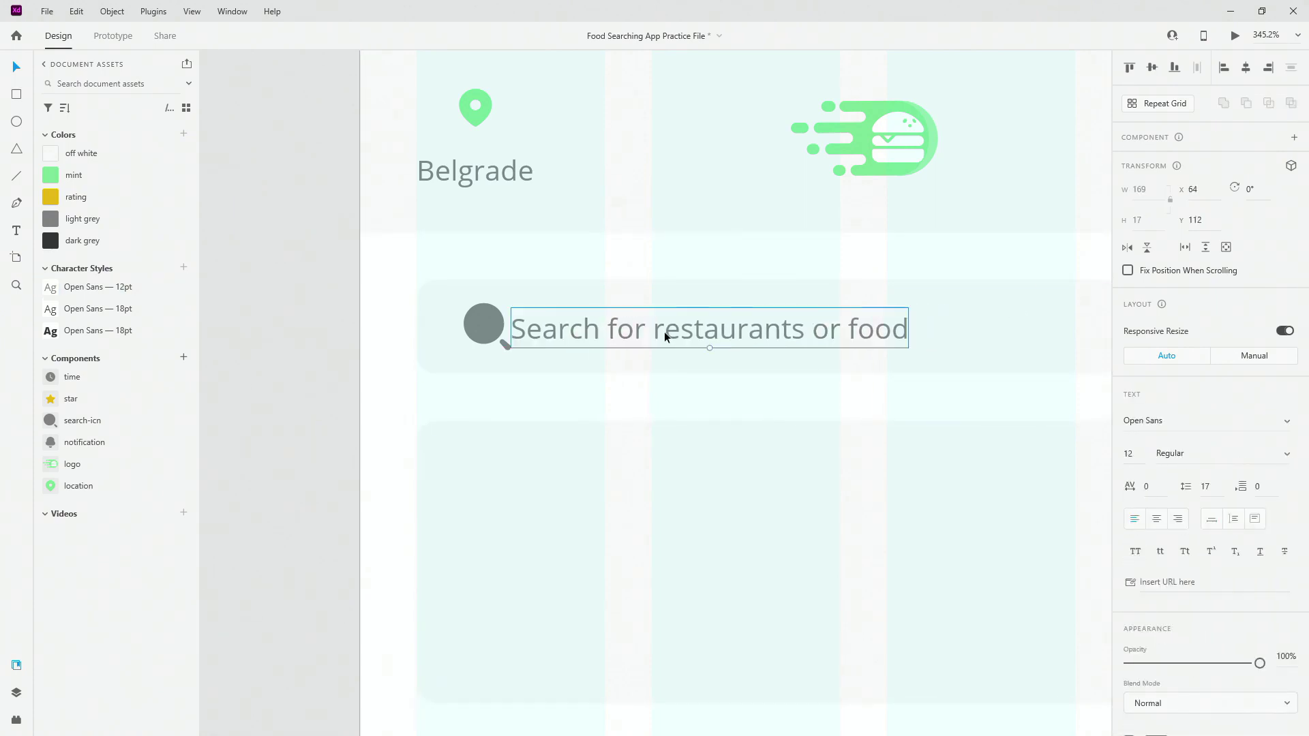
{"action": "key", "text": "shift+Right"}
{"action": "key", "text": "shift+Right"}
{"action": "scroll", "coordinate": [503, 360], "scroll_direction": "down", "scroll_amount": 3}
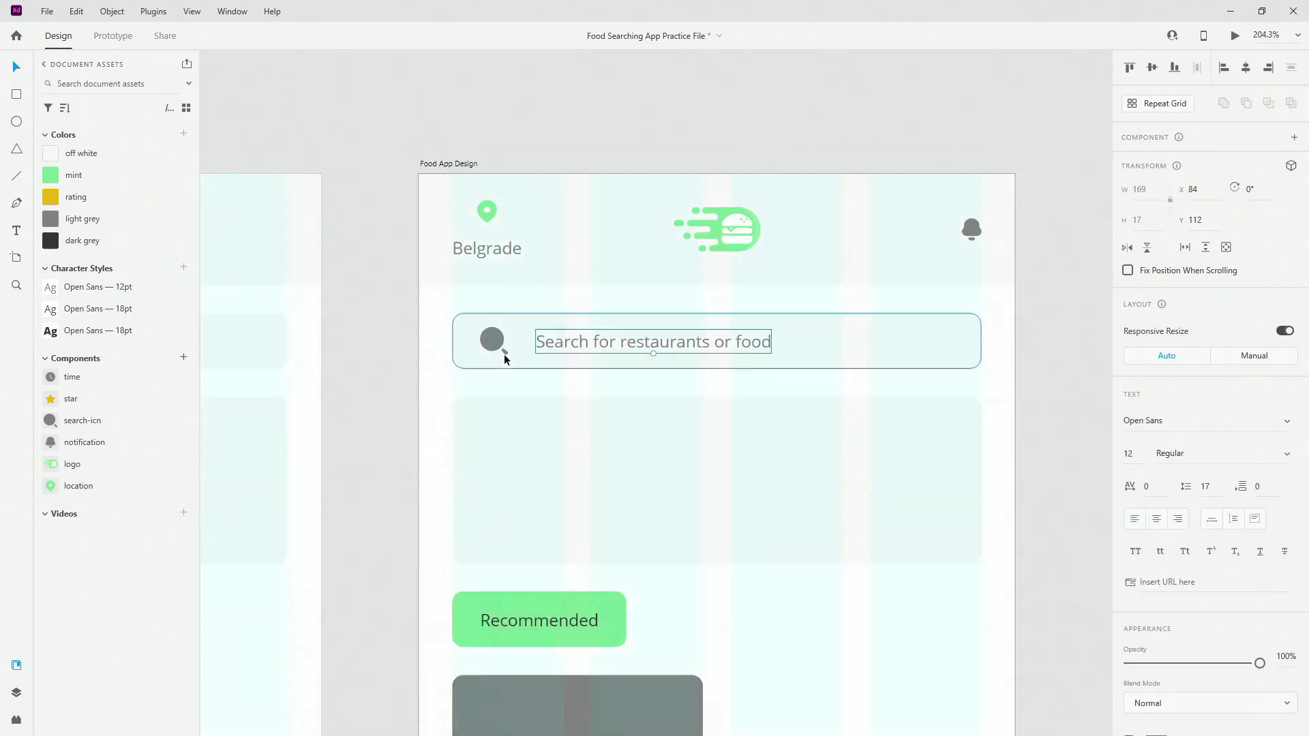
- Group the search icon, placeholder text and search bar background below top-nav in the layer order, and name the group "search"
{"action": "left_click", "coordinate": [494, 337], "text": "shift"}
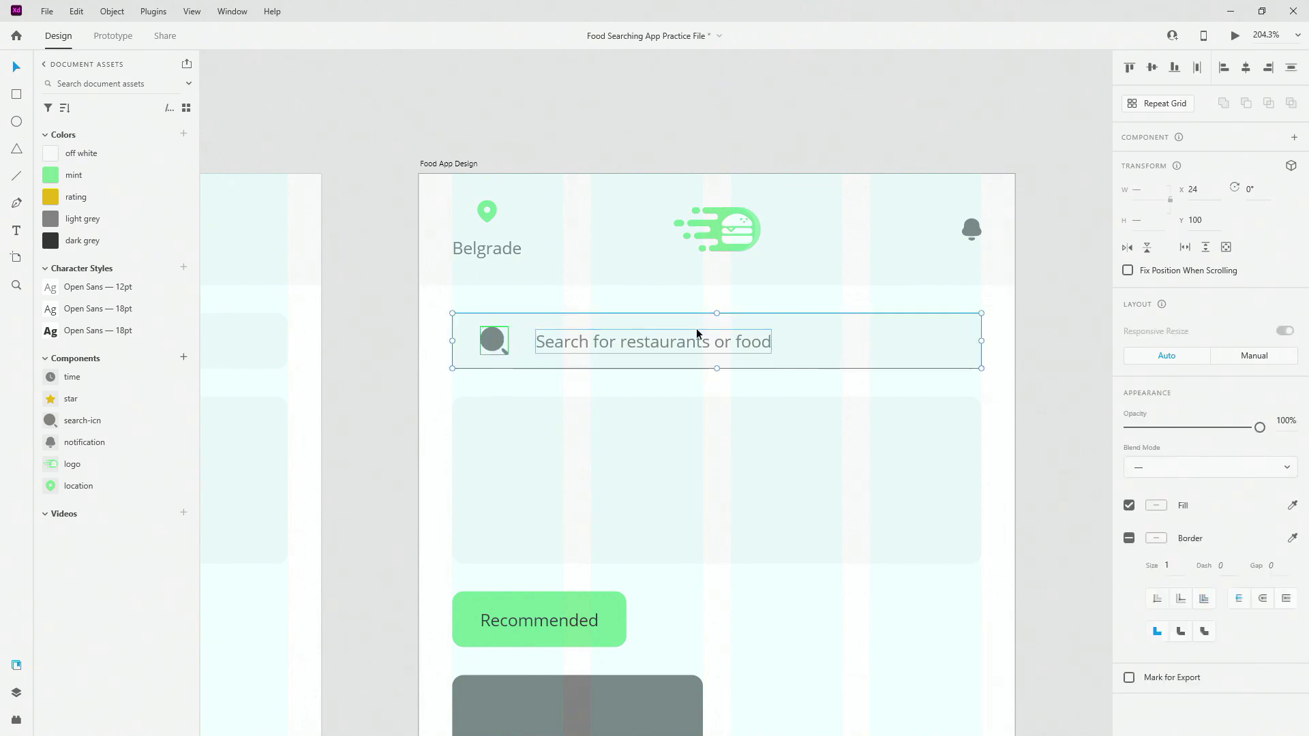
{"action": "key", "text": "Escape"}
{"action": "key", "text": "ctrl+y"}
{"action": "left_click_drag", "start_coordinate": [68, 117], "coordinate": [76, 141]}
{"action": "double_click", "coordinate": [75, 139]}
{"action": "type", "text": "search"}
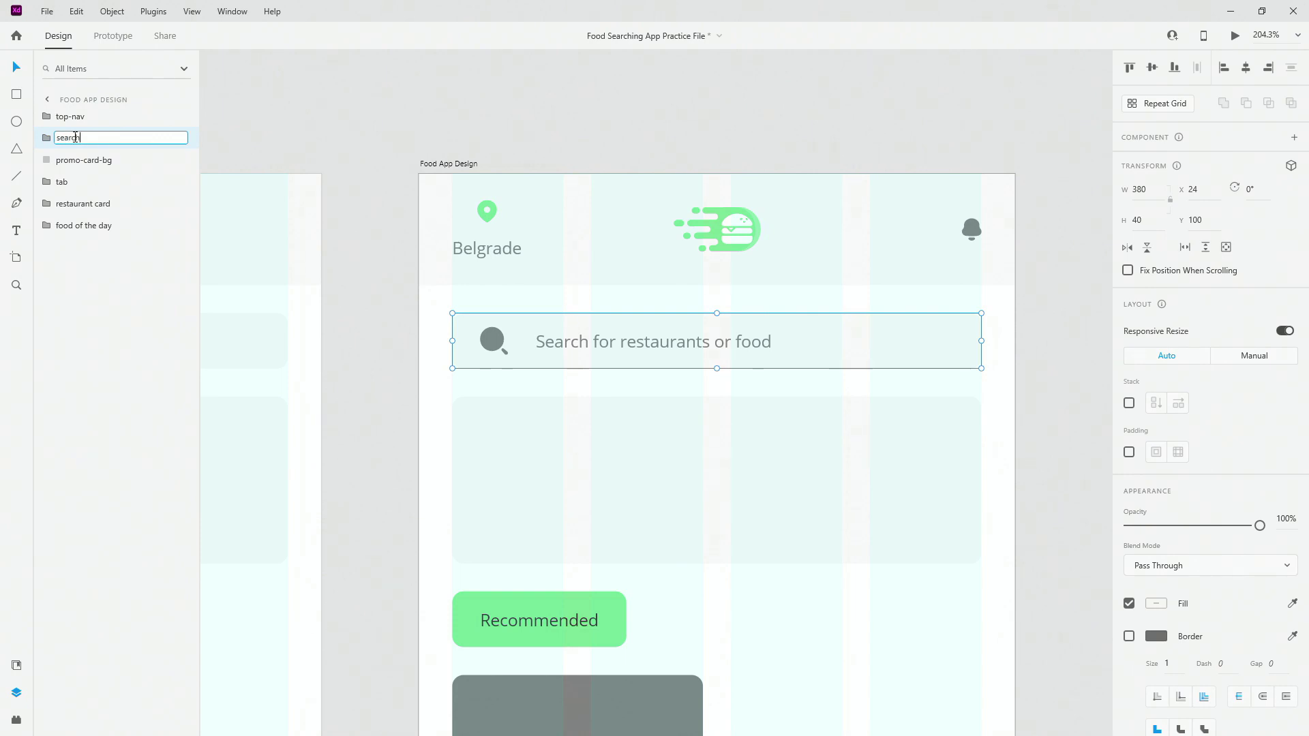
{"action": "key", "text": "Return"}
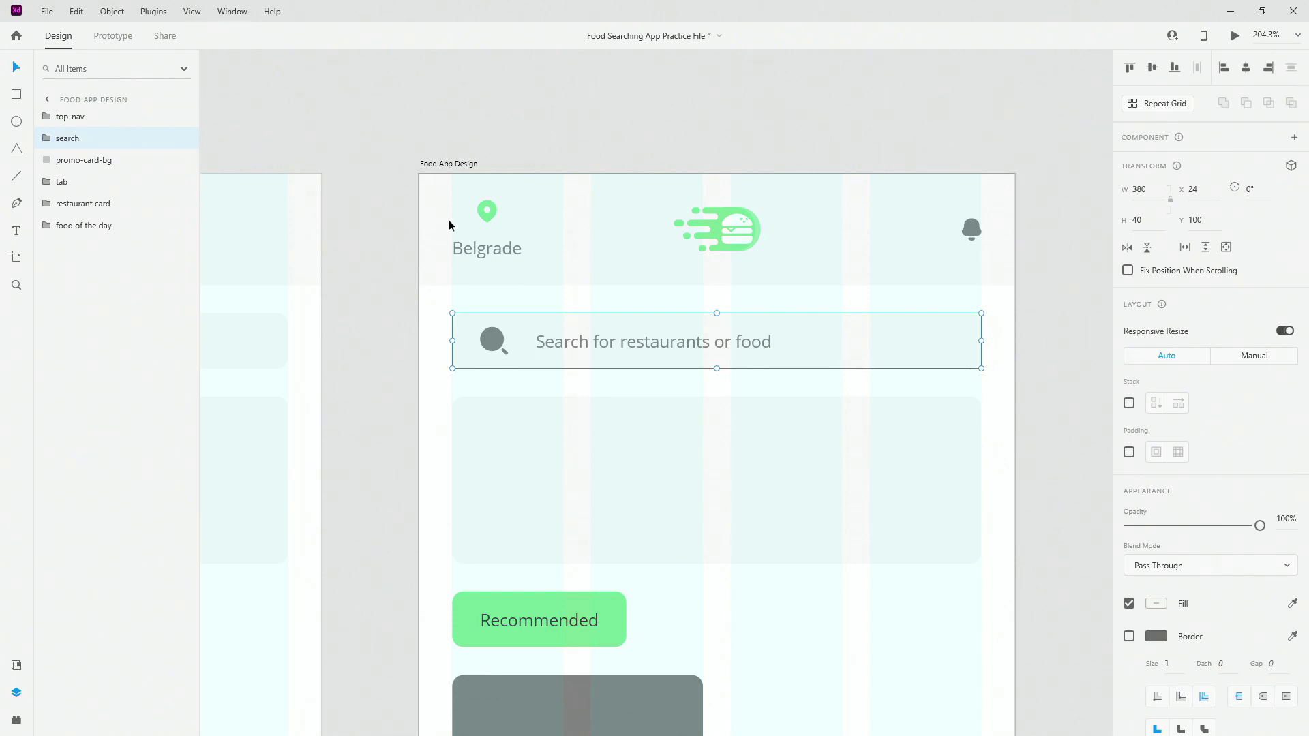
- Duplicate the promo-card-bg rectangle and narrow the copy from its right edge to a width of 180, spanning two grid columns
{"action": "scroll", "coordinate": [520, 312], "scroll_direction": "down", "scroll_amount": 2}
{"action": "left_click", "coordinate": [672, 434]}
{"action": "scroll", "coordinate": [730, 404], "scroll_direction": "up", "scroll_amount": 2}
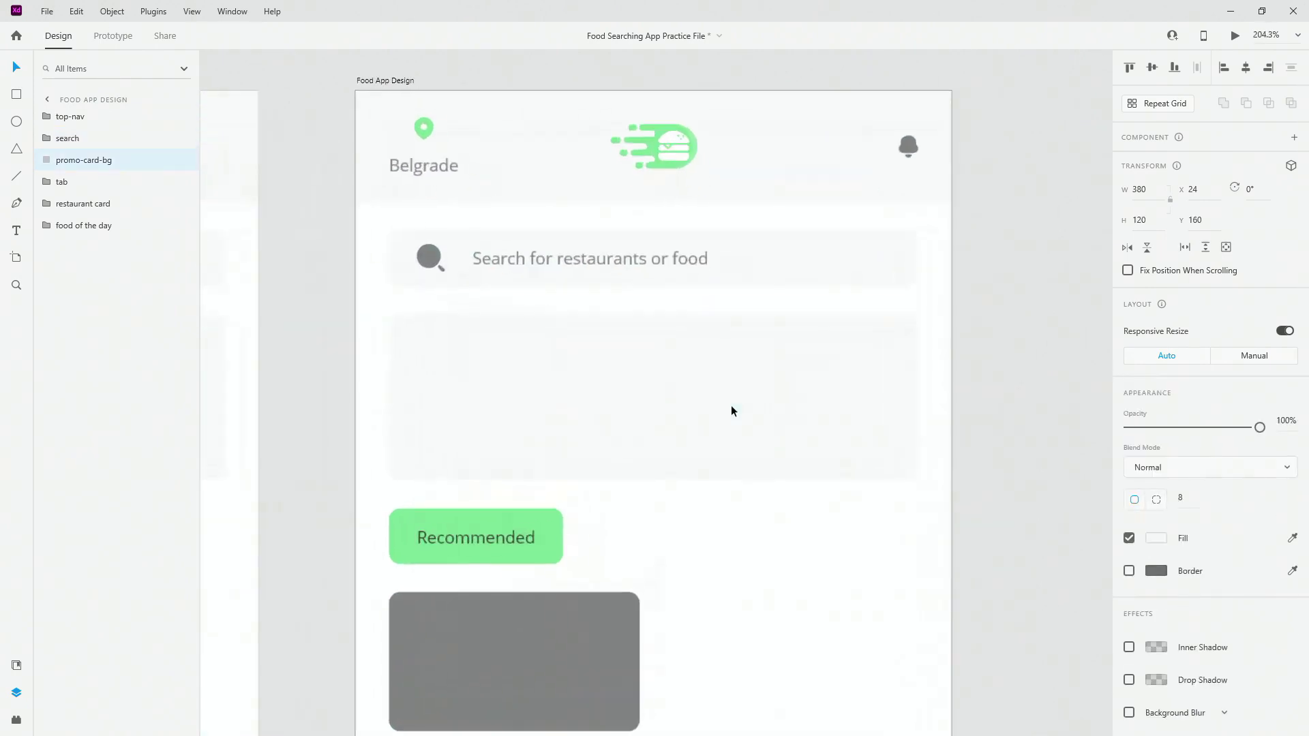
{"action": "scroll", "coordinate": [645, 371], "scroll_direction": "up", "scroll_amount": 1}
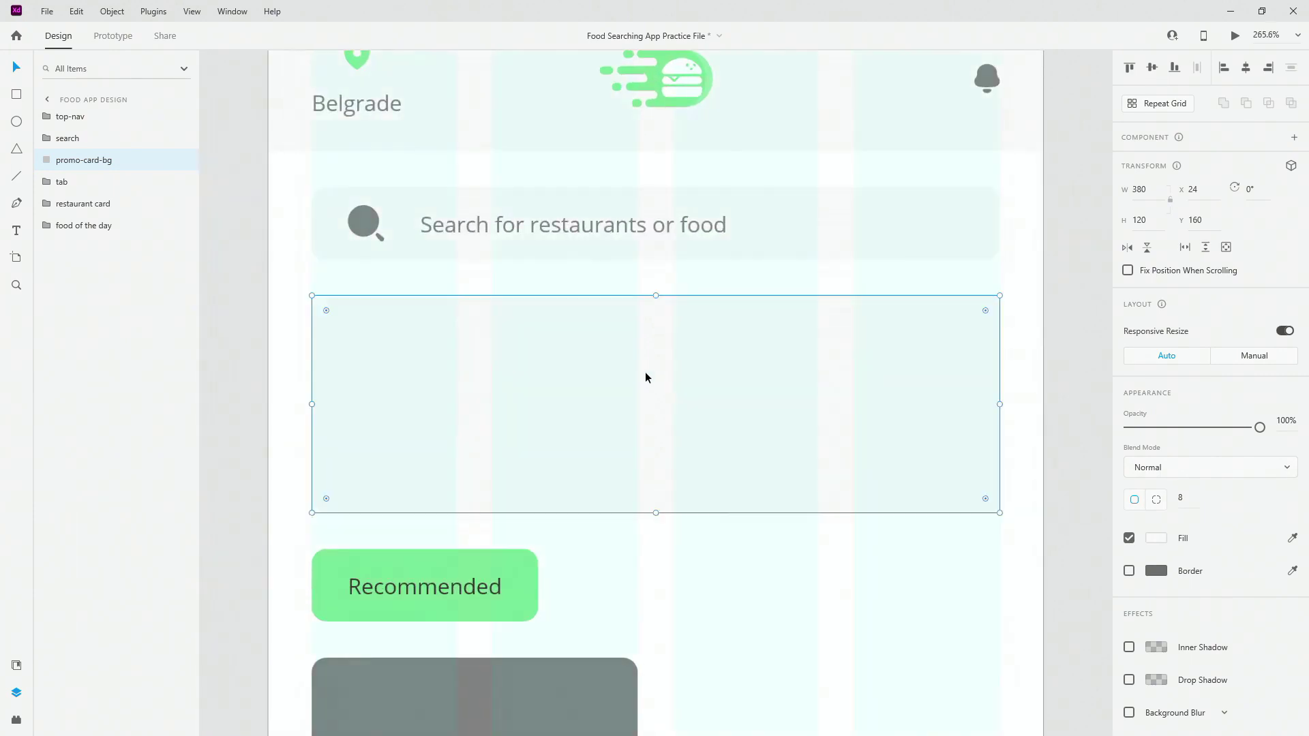
{"action": "key", "text": "ctrl+d"}
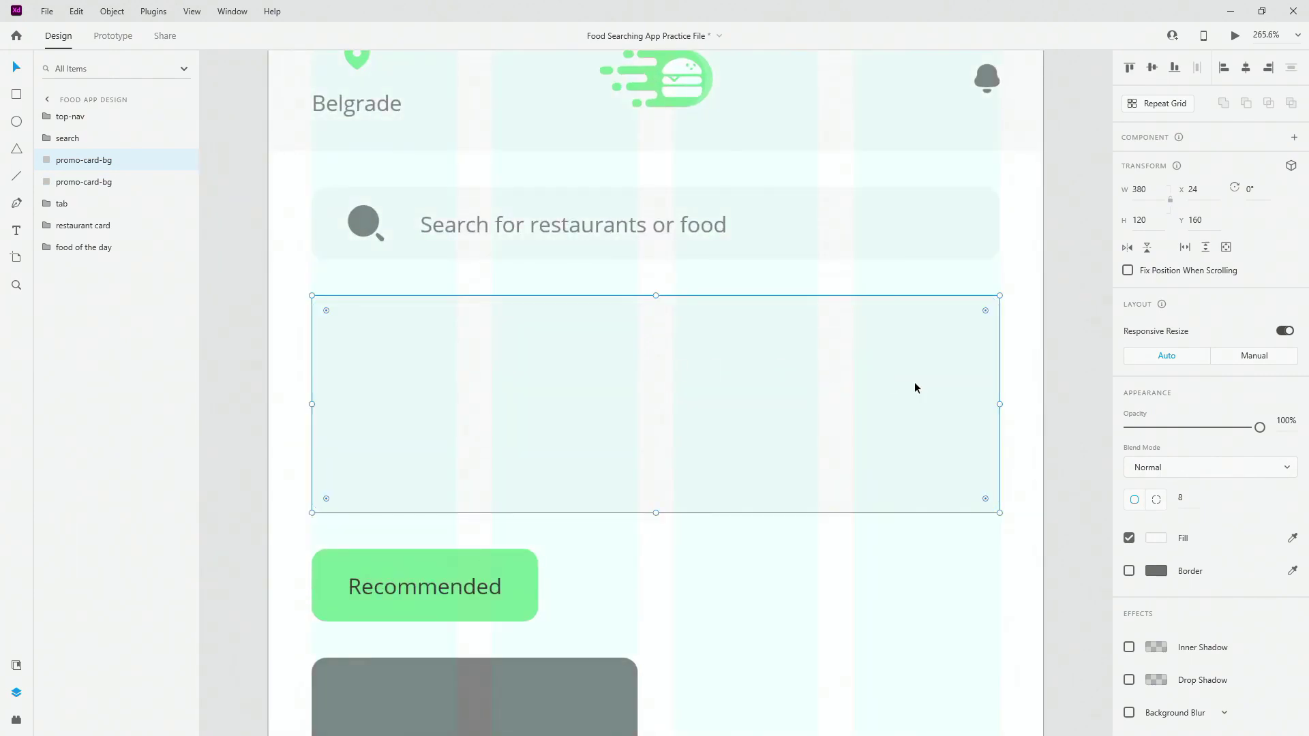
{"action": "left_click_drag", "start_coordinate": [1000, 404], "coordinate": [762, 381]}
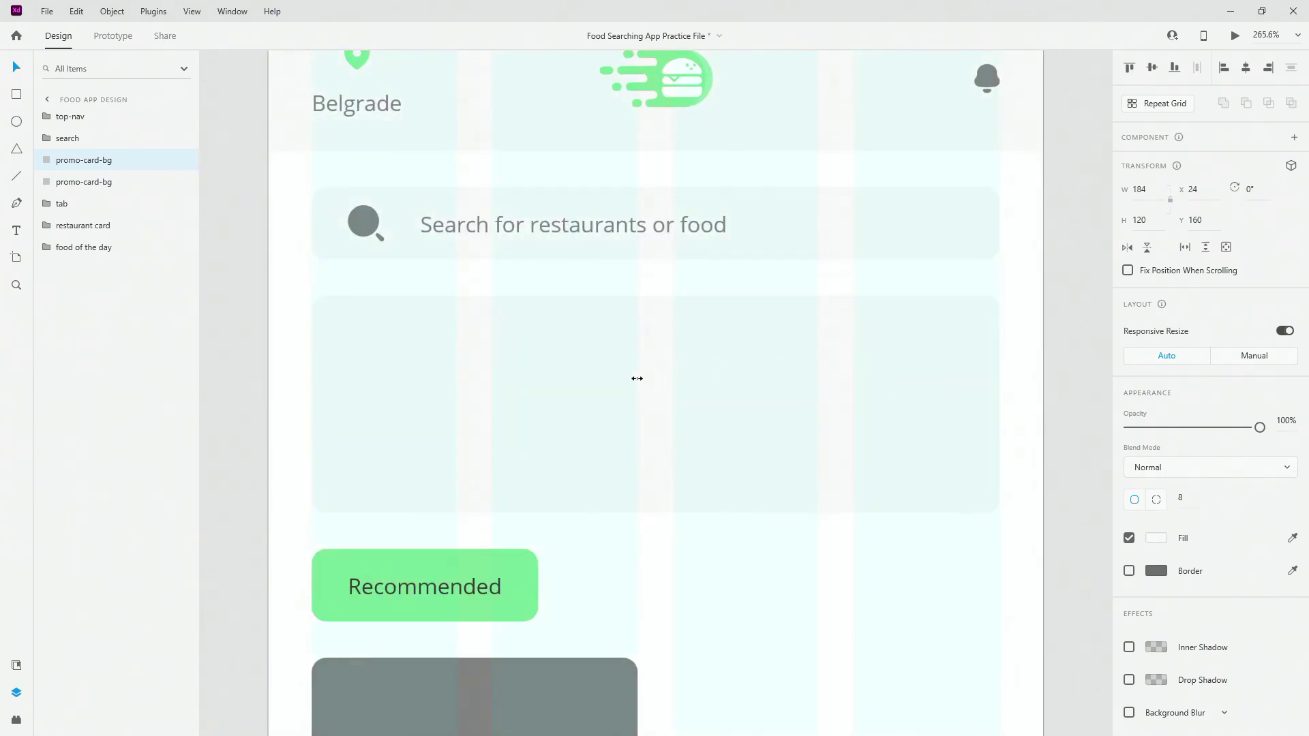
{"action": "left_click_drag", "start_coordinate": [637, 378], "coordinate": [638, 377]}
- Rename the narrowed copy of promo-card-bg as "promo-card-img"
{"action": "double_click", "coordinate": [68, 160]}
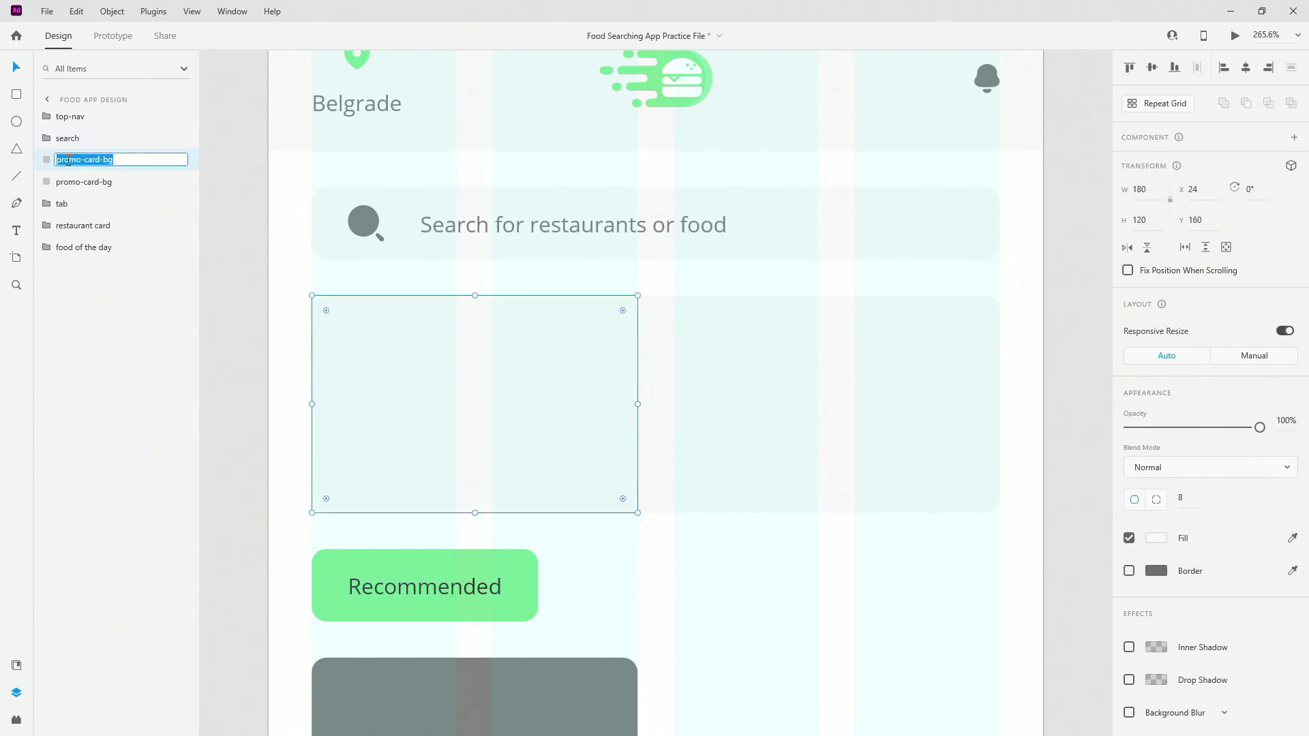
{"action": "key", "text": "End"}
{"action": "type", "text": "img"}
{"action": "key", "text": "Return"}
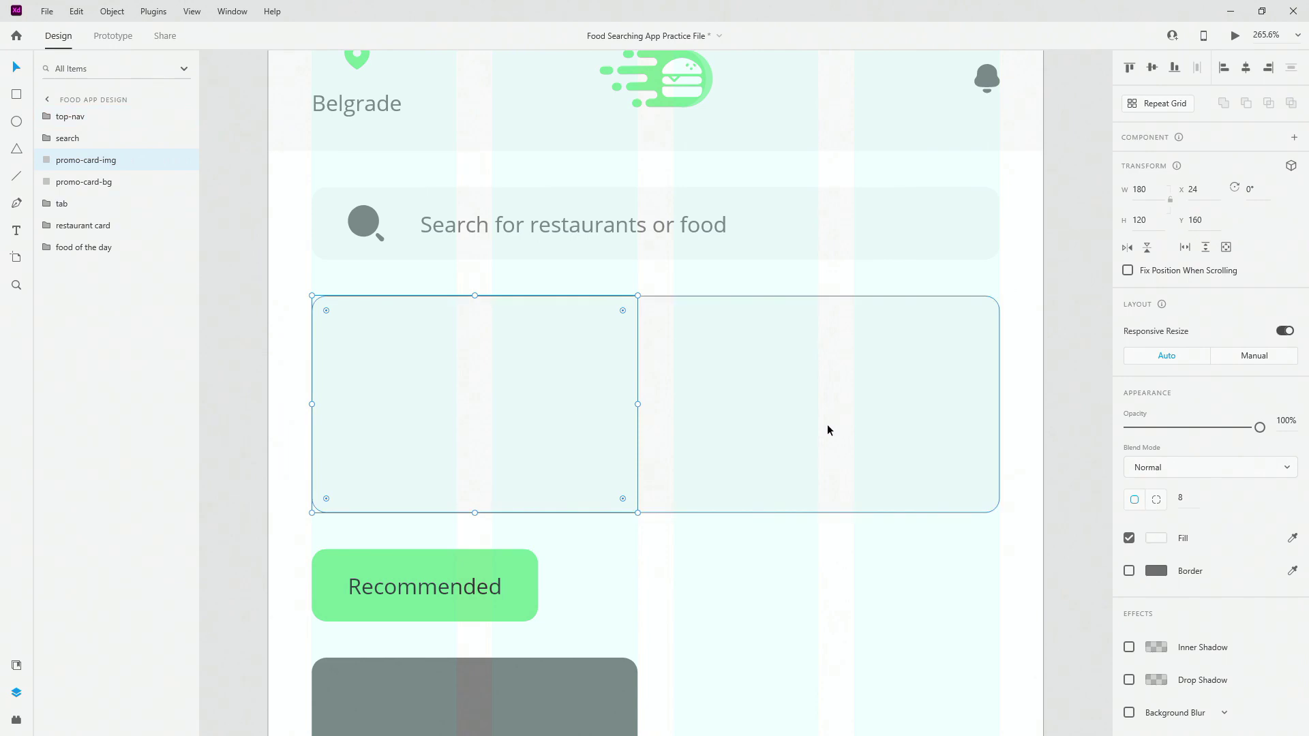
- Fill promo-card-img with the dark grey color and set its top right and bottom right corner radii to 0
{"action": "left_click", "coordinate": [15, 664]}
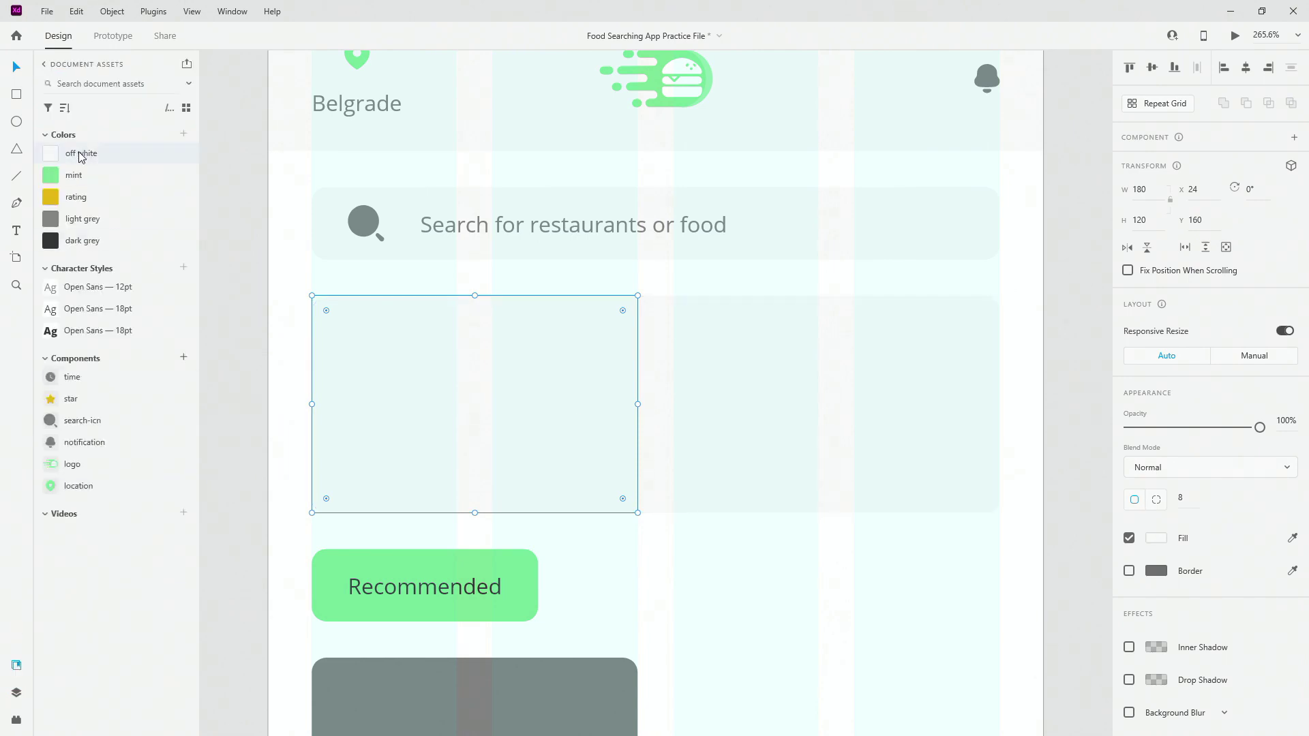
{"action": "left_click", "coordinate": [83, 241]}
{"action": "scroll", "coordinate": [354, 351], "scroll_direction": "up", "scroll_amount": 2}
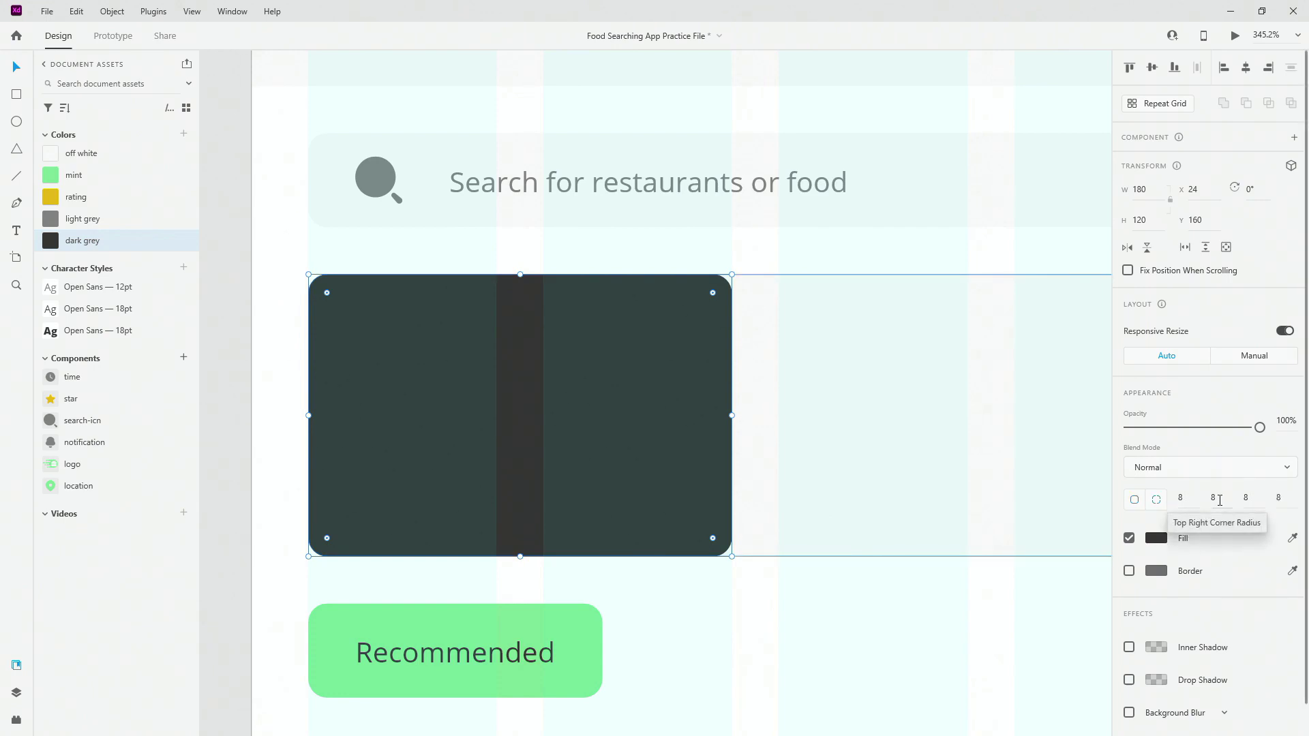
{"action": "left_click", "coordinate": [1214, 498]}
{"action": "type", "text": "0"}
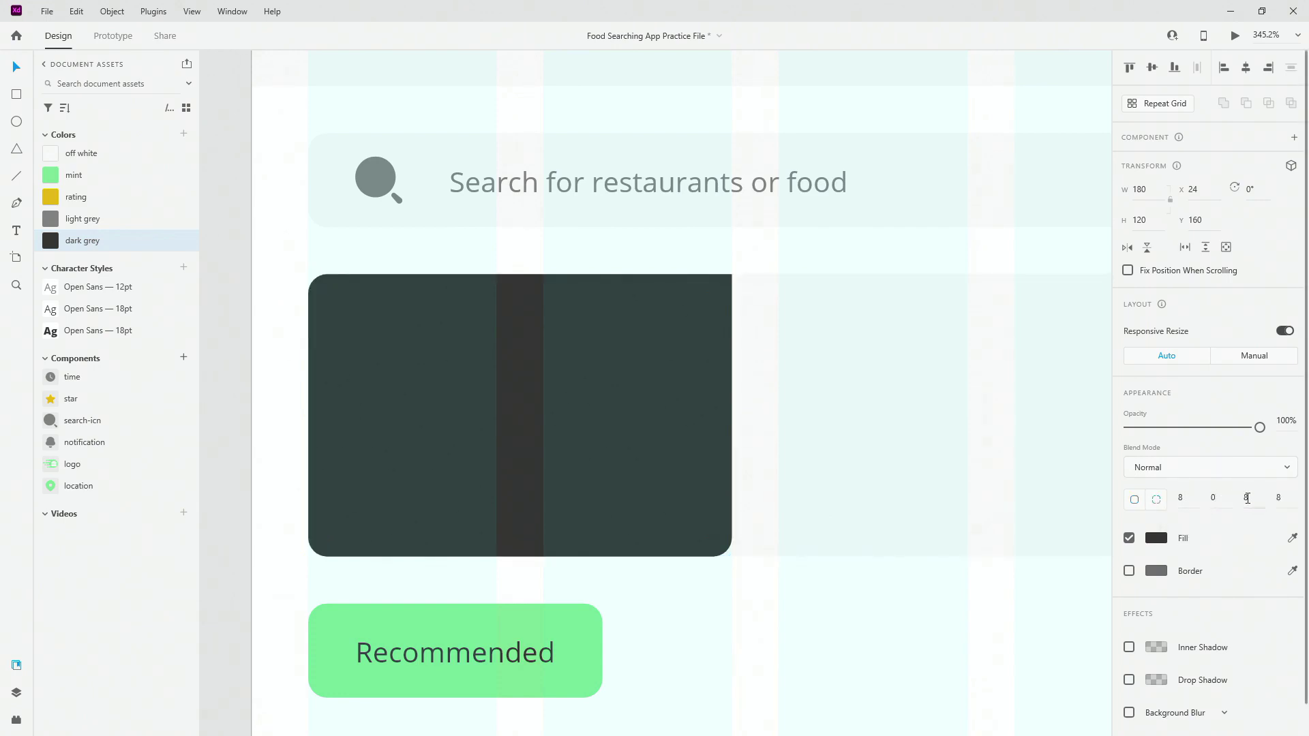
{"action": "left_click", "coordinate": [1248, 499]}
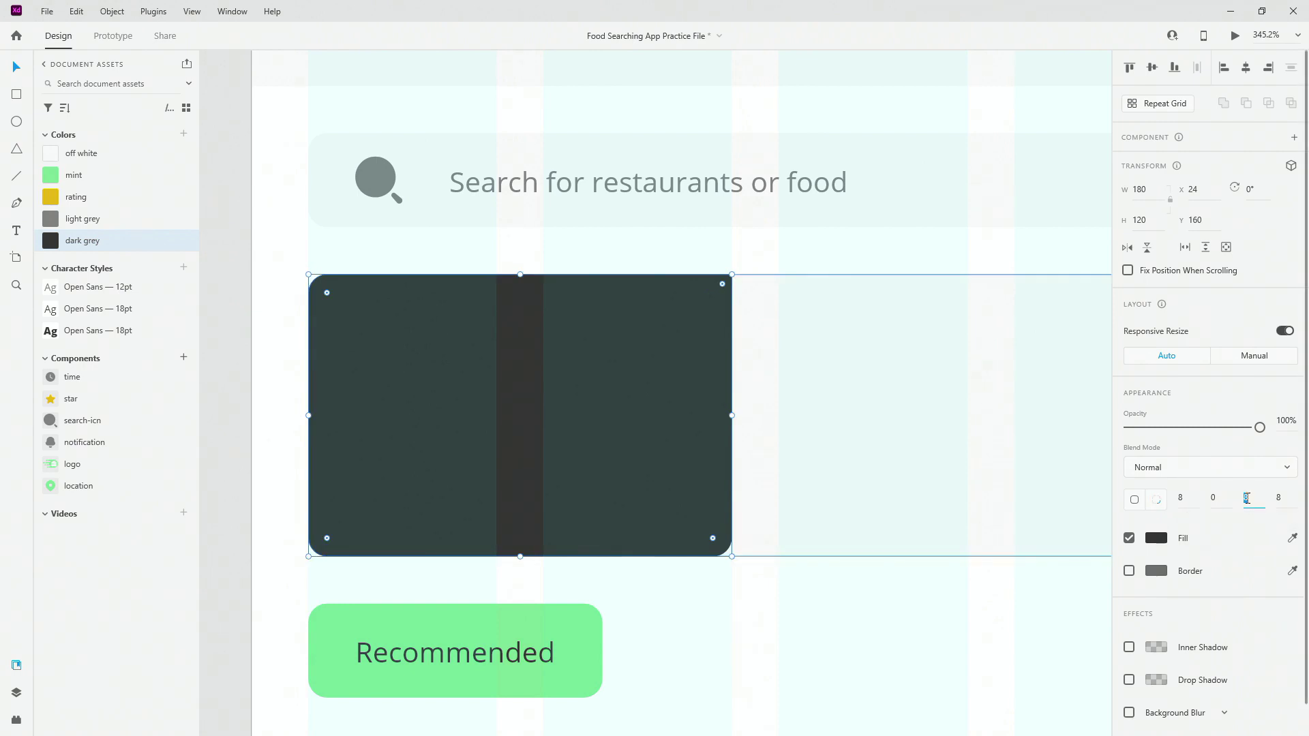
{"action": "type", "text": "0"}
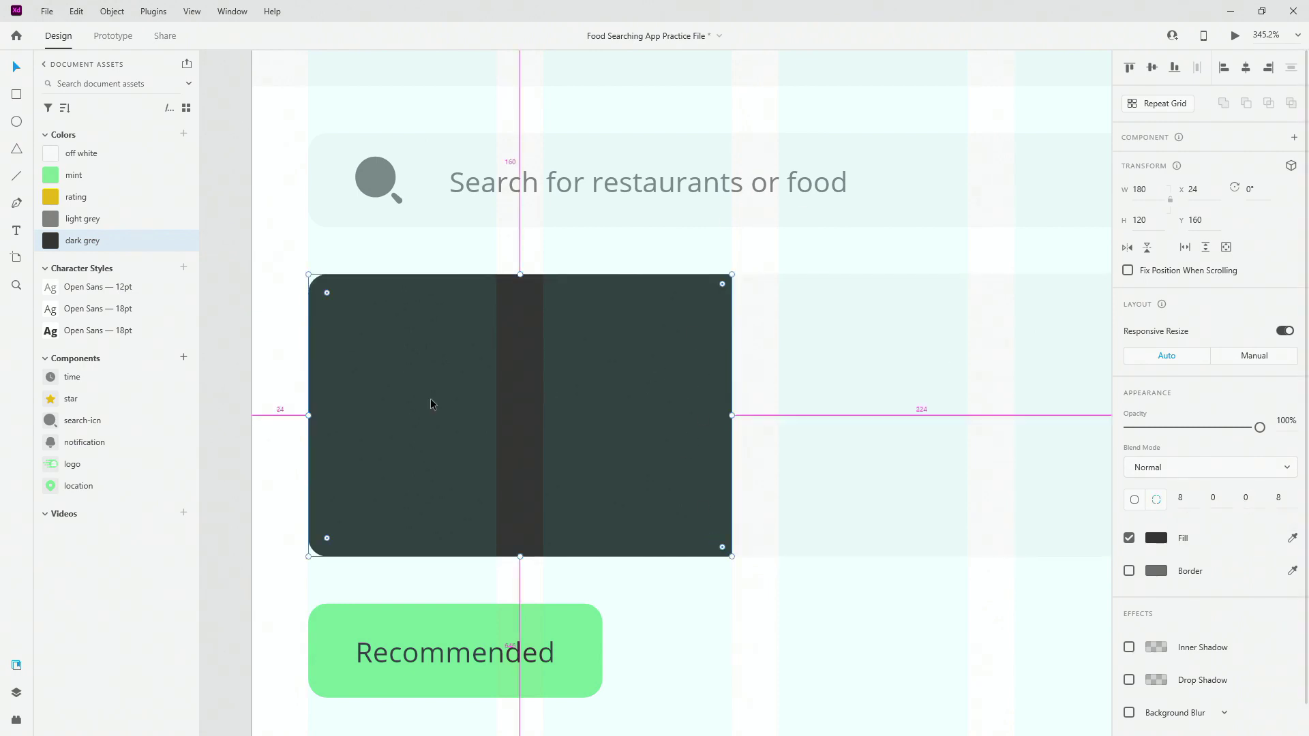
- Place the burger photo into promo-card-img and enlarge the photo inside its frame so the burgers fill more of it
{"action": "scroll", "coordinate": [361, 406], "scroll_direction": "down", "scroll_amount": 3}
{"action": "scroll", "coordinate": [365, 409], "scroll_direction": "down", "scroll_amount": 1}
{"action": "scroll", "coordinate": [365, 409], "scroll_direction": "down", "scroll_amount": 1}
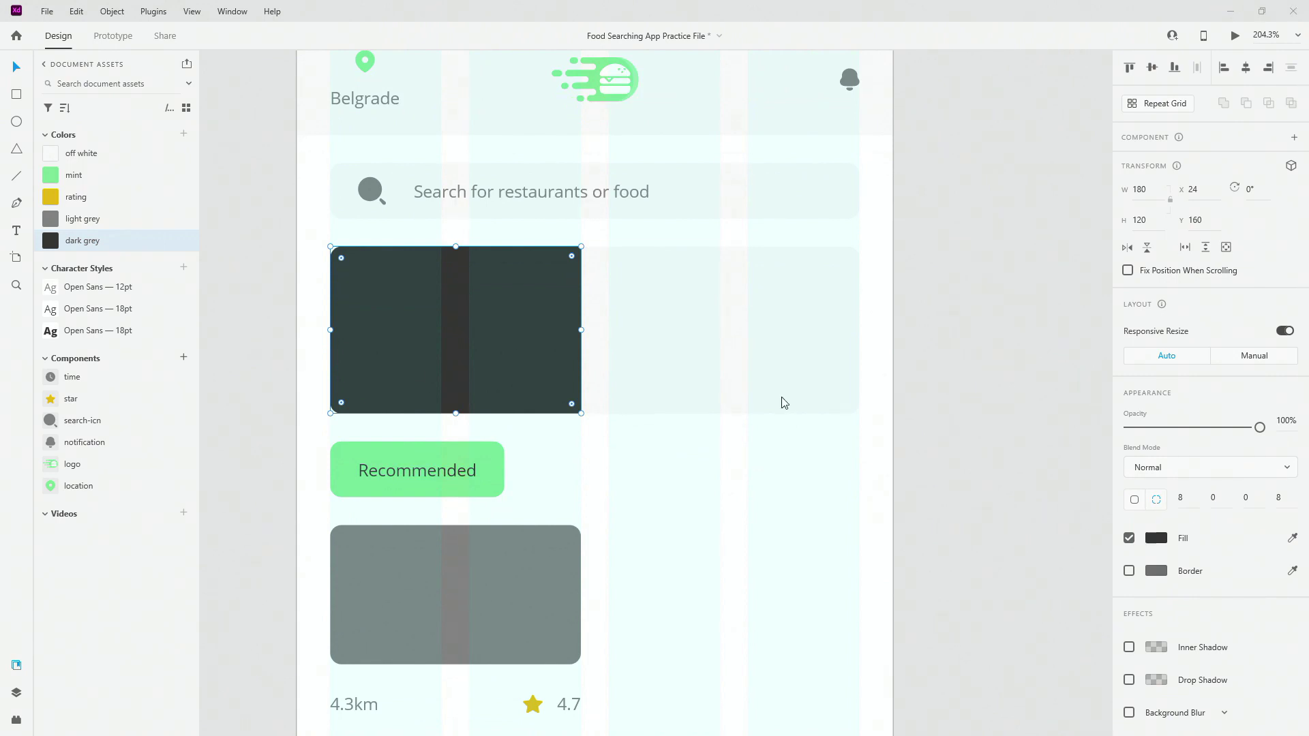
{"action": "left_click_drag", "start_coordinate": [784, 402], "coordinate": [522, 341]}
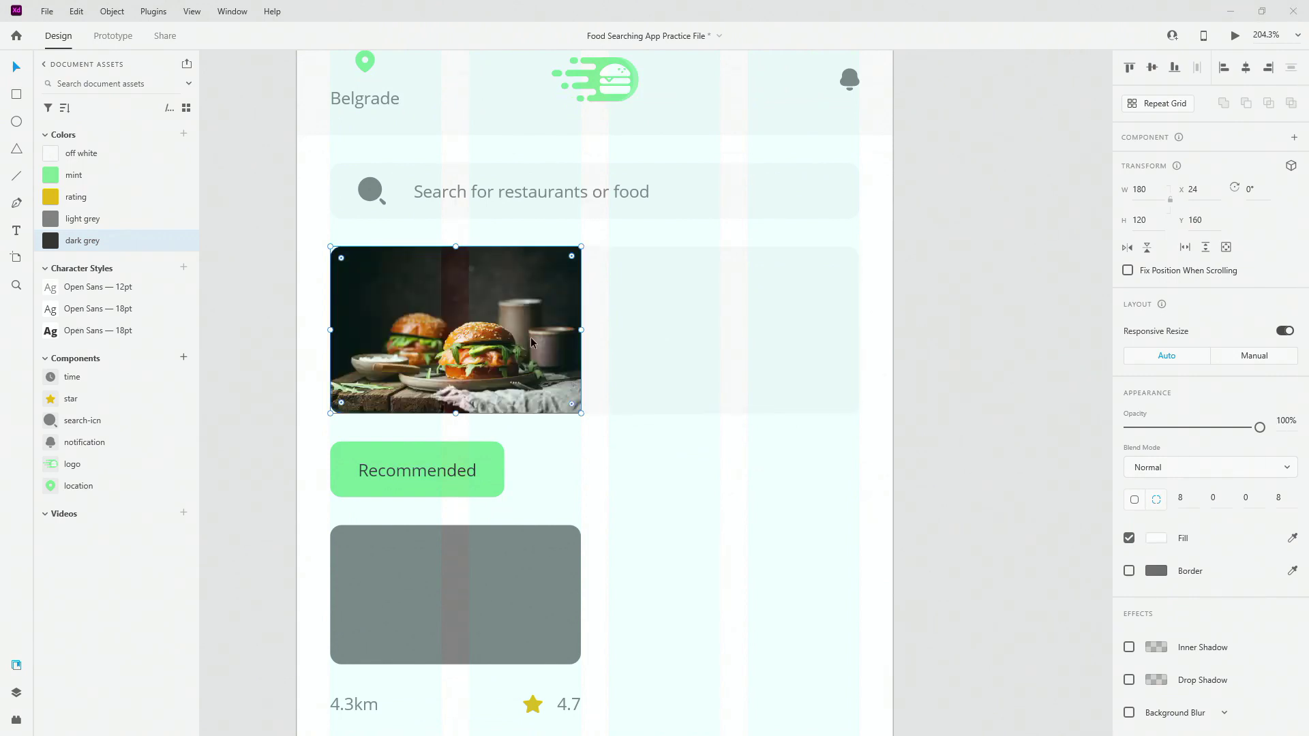
{"action": "left_click_drag", "start_coordinate": [580, 247], "coordinate": [596, 230]}
{"action": "left_click_drag", "start_coordinate": [506, 287], "coordinate": [506, 284]}
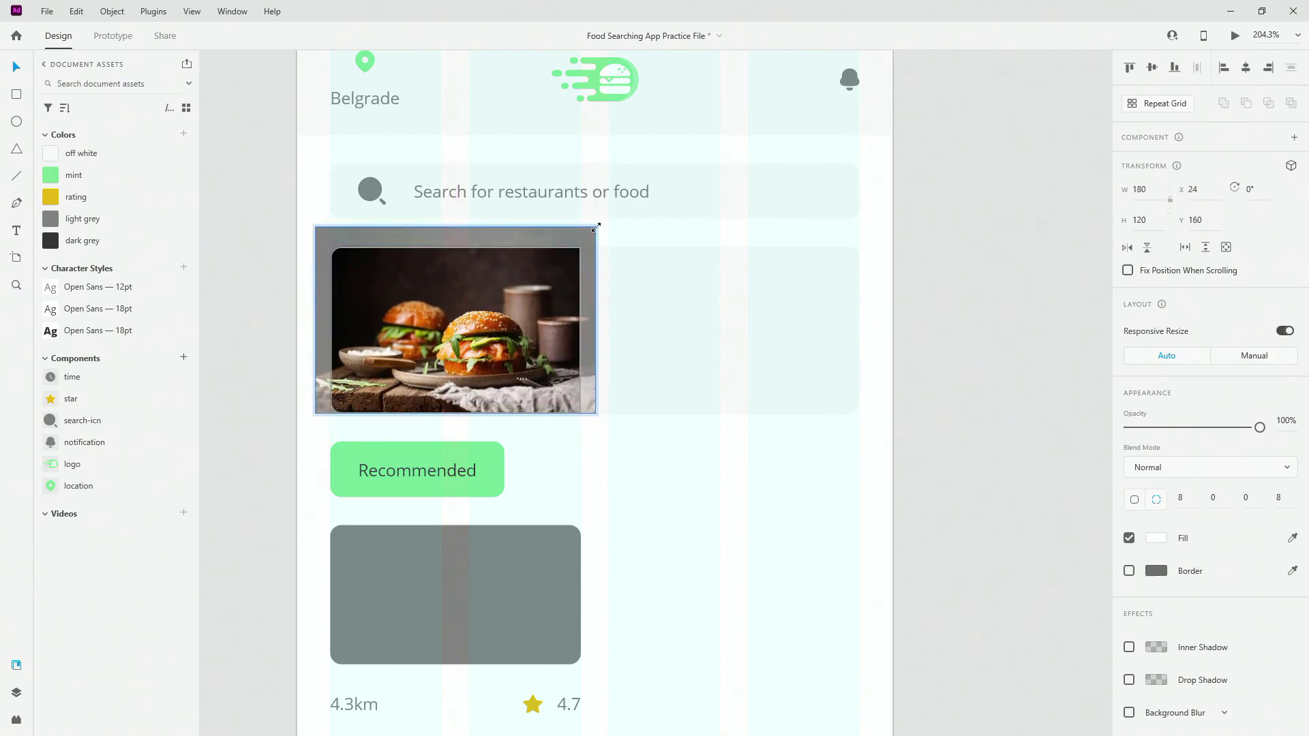
{"action": "left_click_drag", "start_coordinate": [596, 227], "coordinate": [605, 219]}
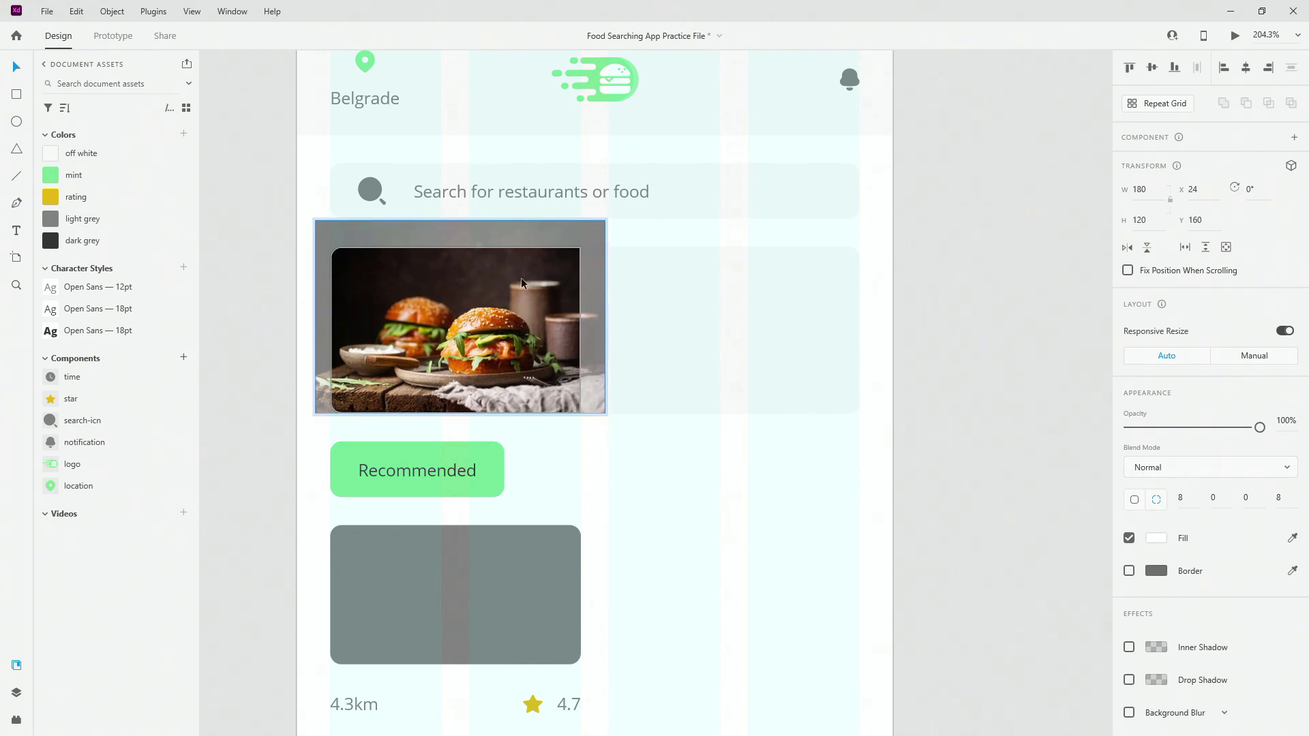
{"action": "left_click", "coordinate": [973, 348]}
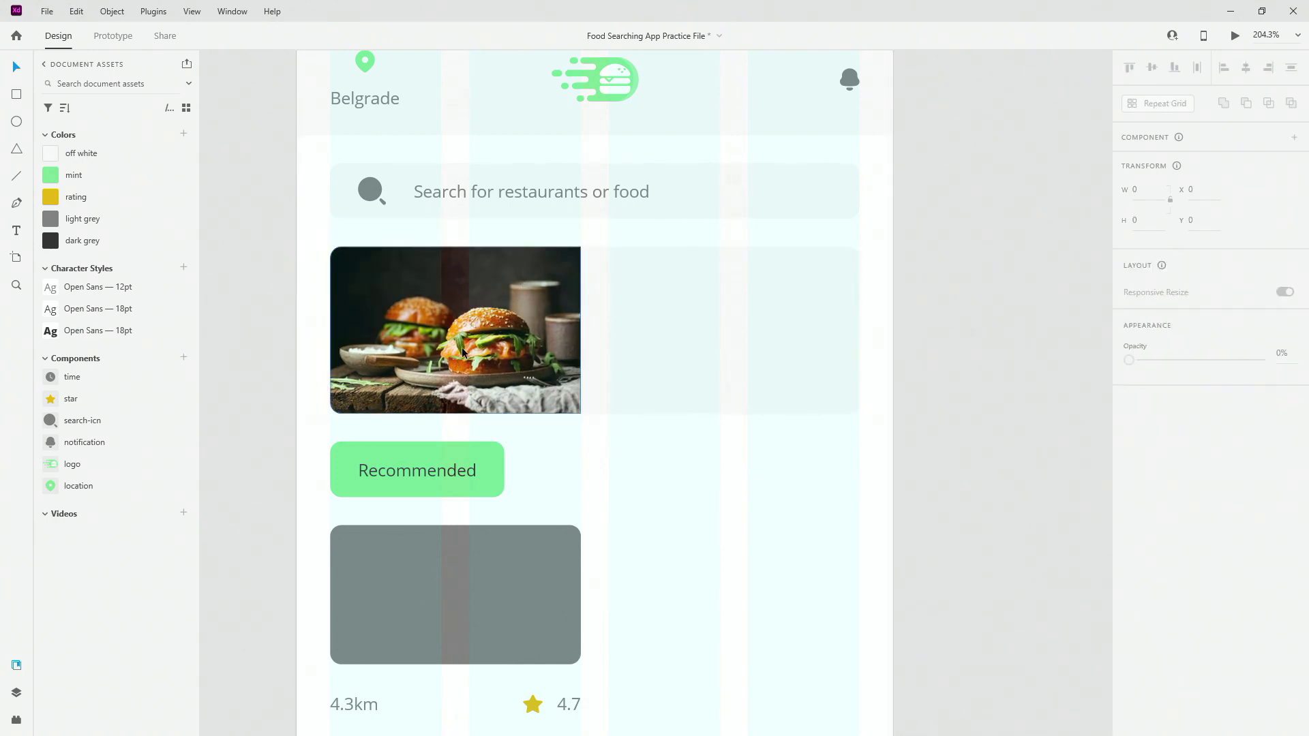
- Add the text "50% OFF ON ALL BURGERS" on three lines in the promo card's empty area beside the burger photo
{"action": "key", "text": "t"}
{"action": "left_click", "coordinate": [670, 307]}
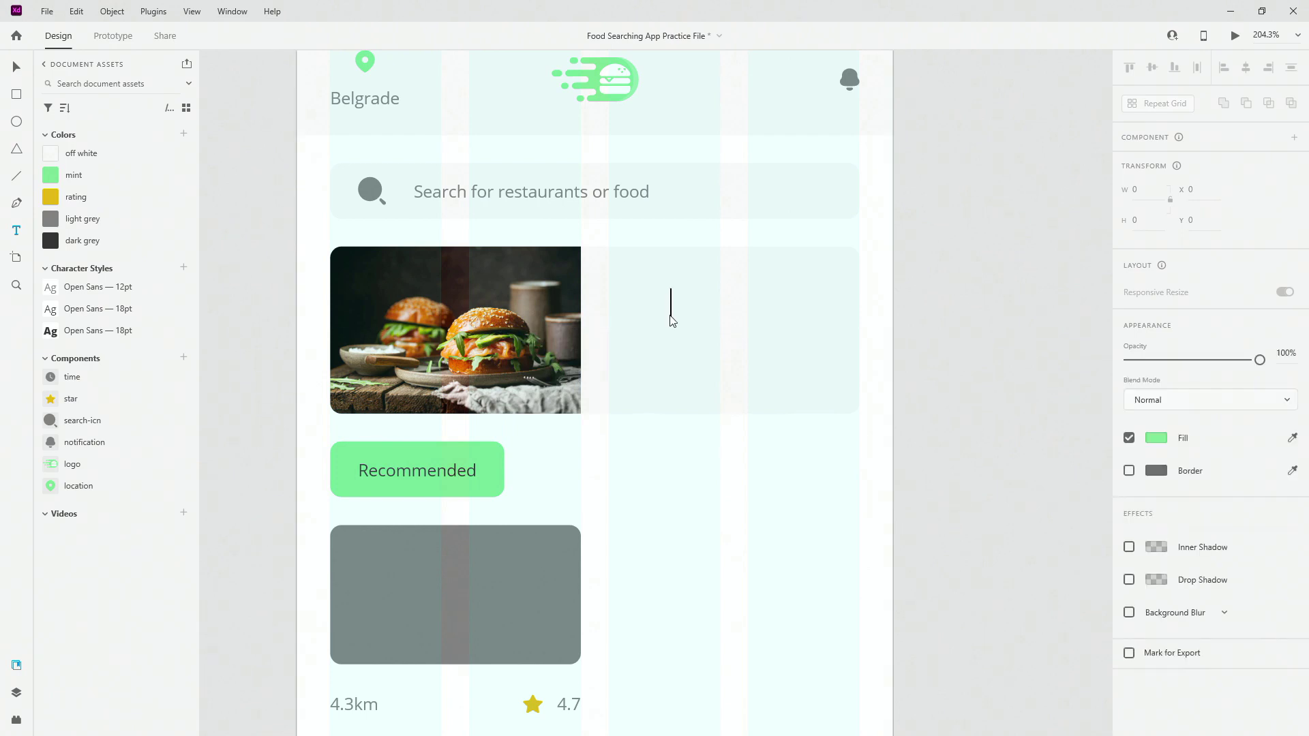
{"action": "type", "text": "sasa"}
{"action": "key", "text": "Escape"}
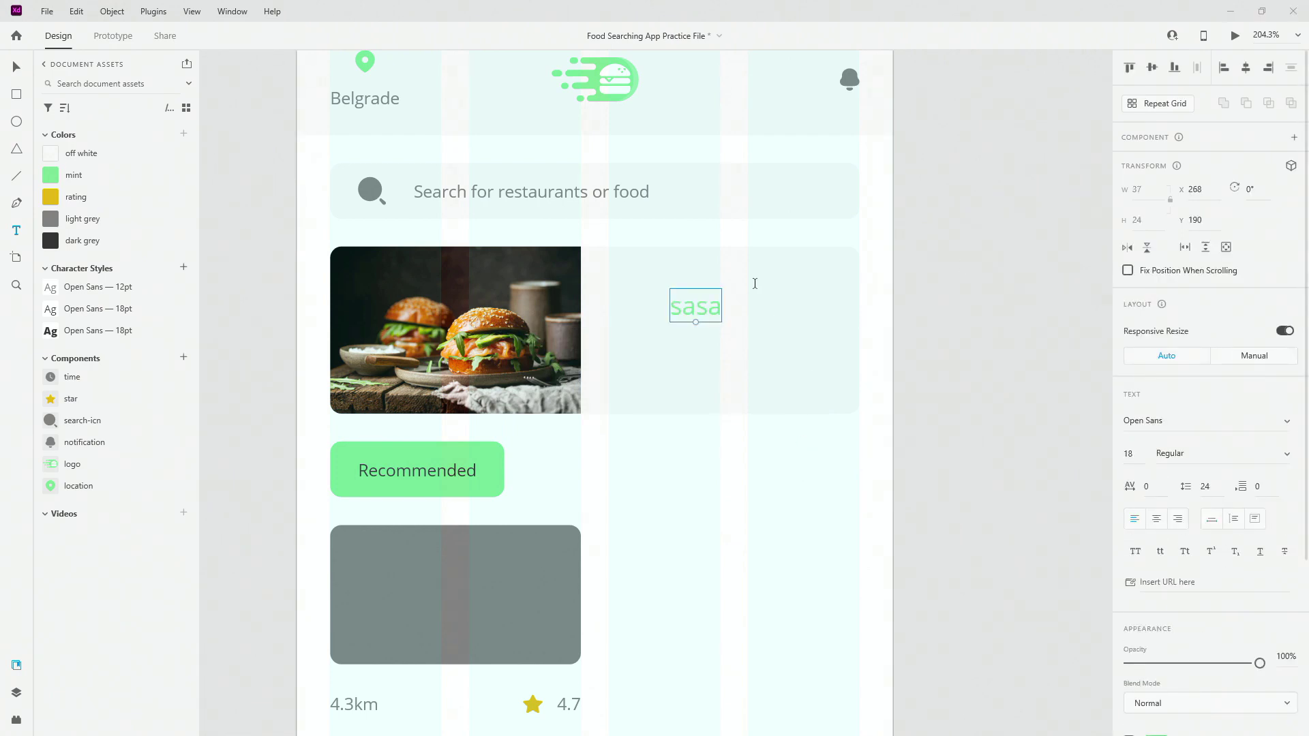
{"action": "double_click", "coordinate": [691, 308]}
{"action": "type", "text": "50% OFF ON ALL BURGERS"}
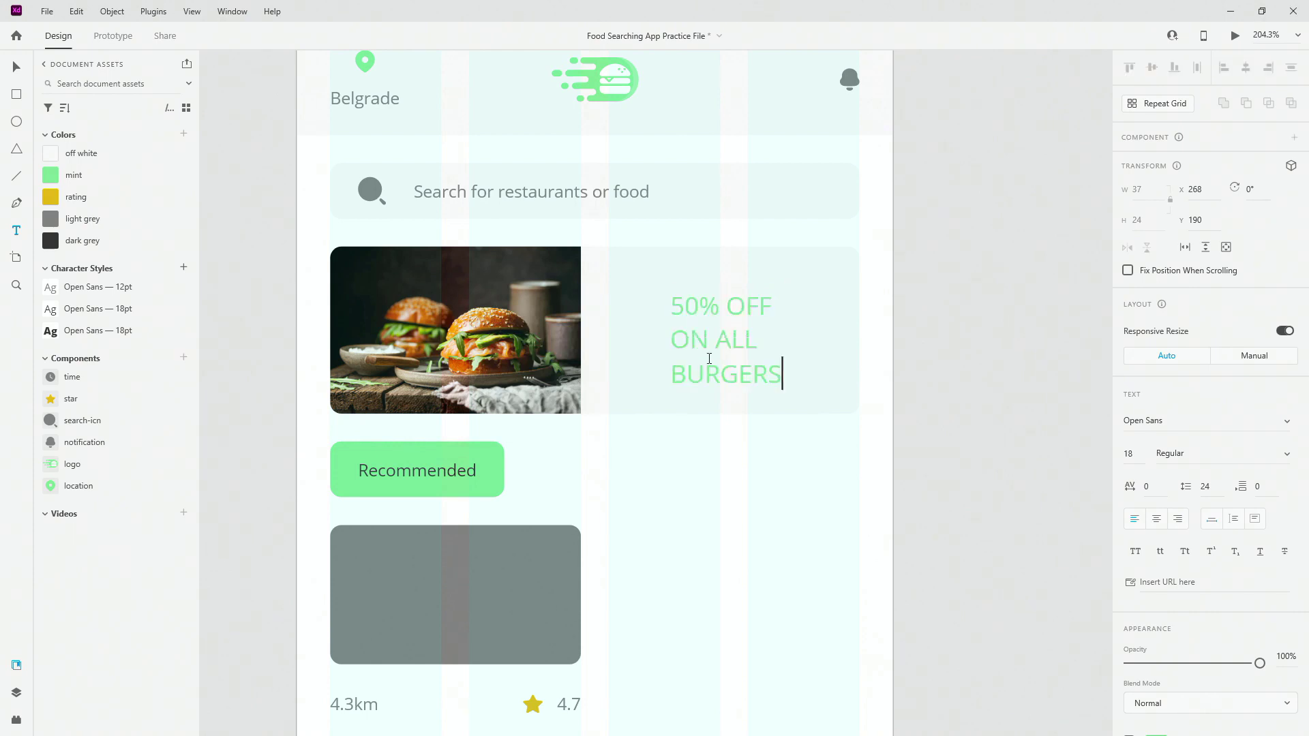
{"action": "key", "text": "Escape"}
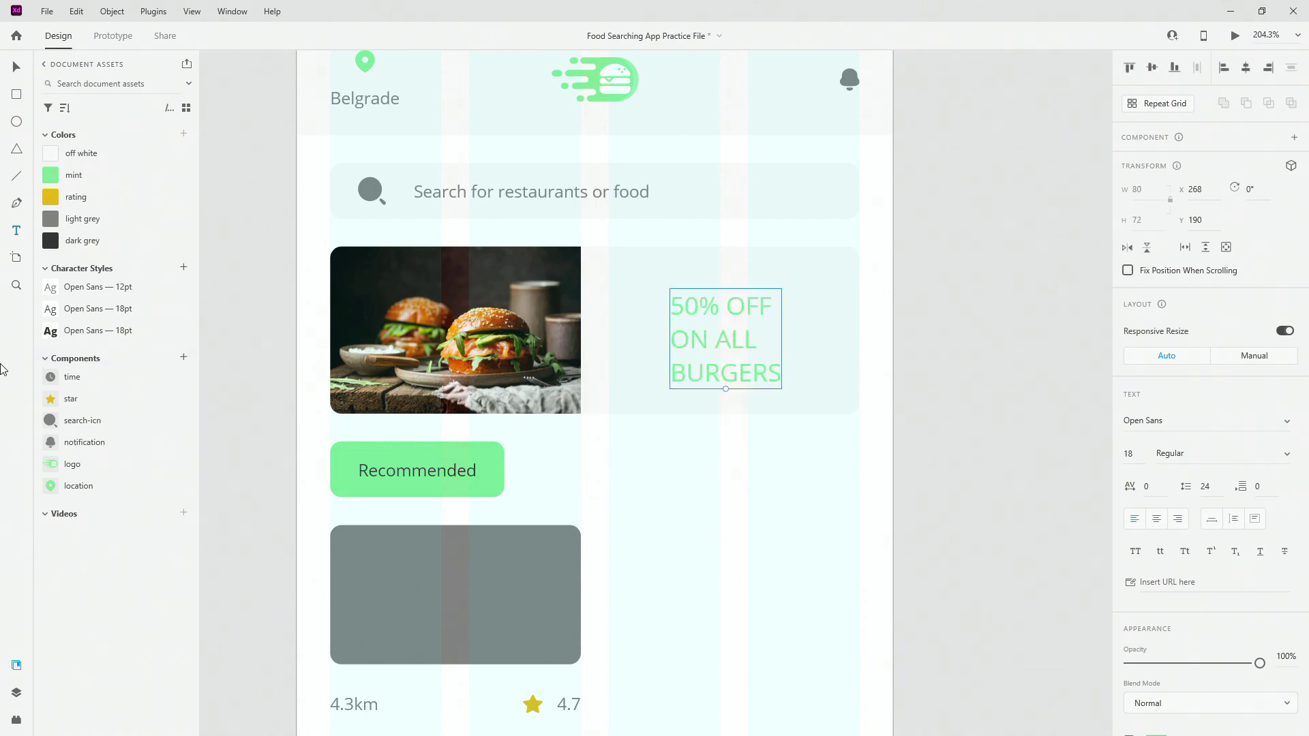
- Apply the Open Sans 18pt Extrabold character style to the promo text and center it vertically on the card, at X 267
{"action": "left_click", "coordinate": [93, 332]}
{"action": "left_click", "coordinate": [17, 66]}
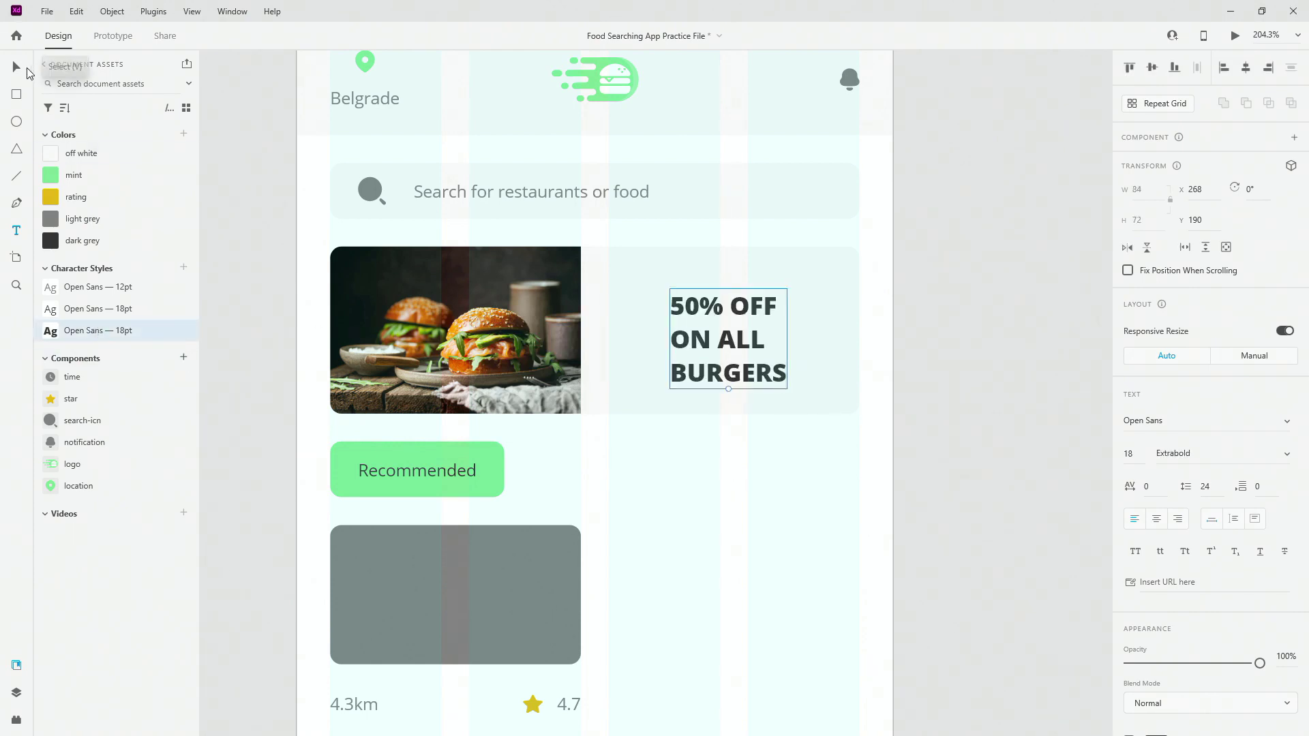
{"action": "key", "text": "Escape"}
{"action": "left_click", "coordinate": [1152, 68]}
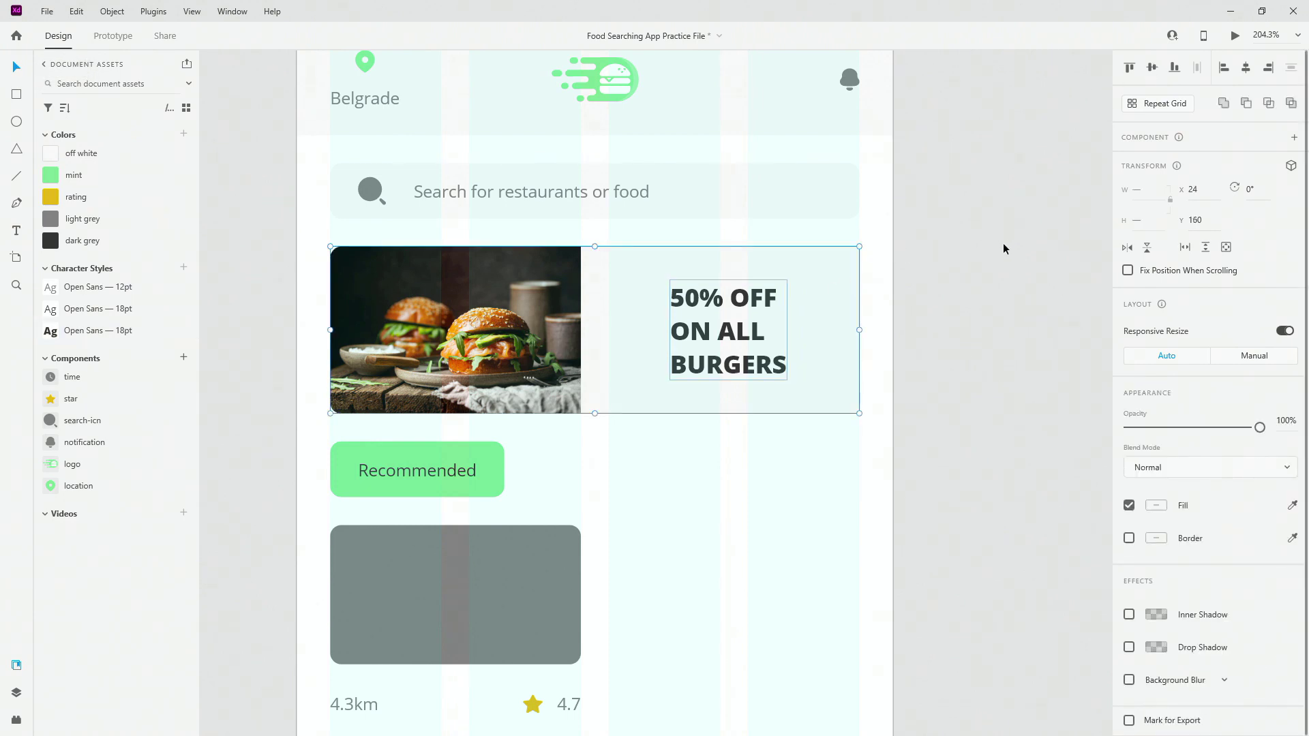
{"action": "left_click_drag", "start_coordinate": [740, 336], "coordinate": [737, 334]}
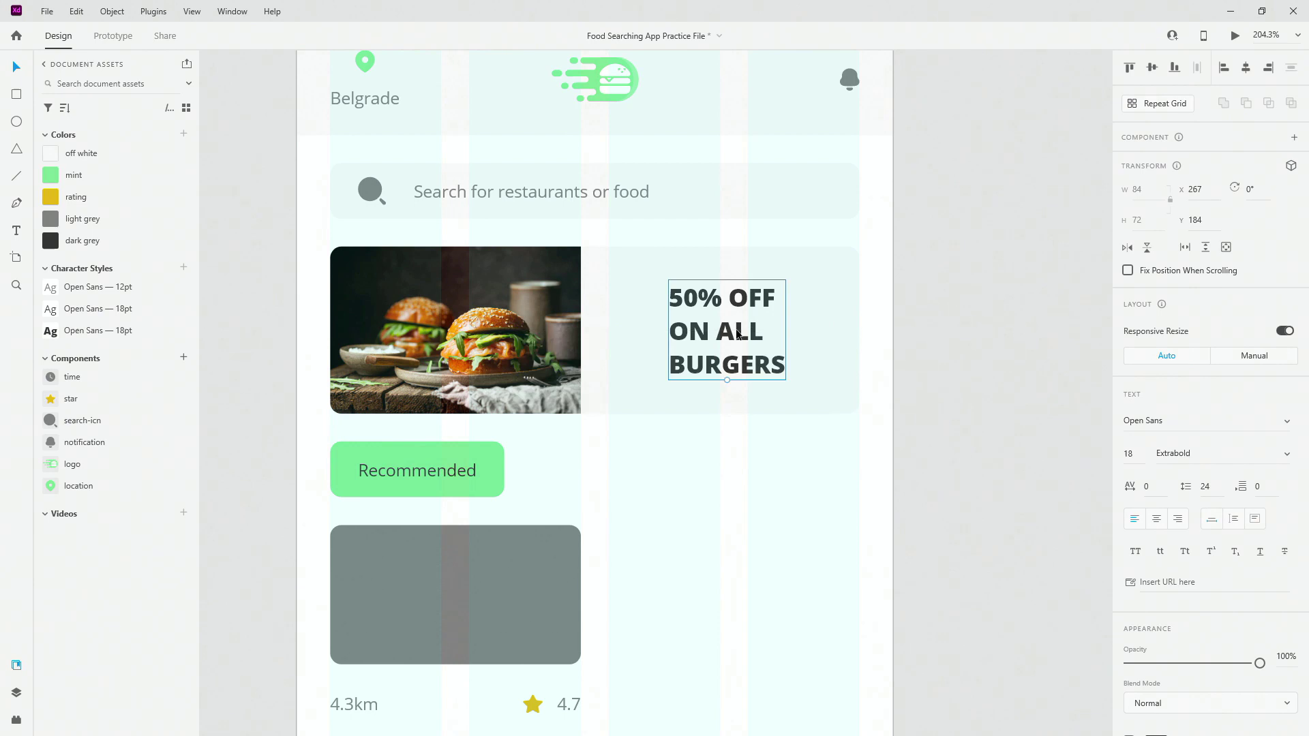
- Preview the home screen design and close the preview
{"action": "key", "text": "ctrl+Return"}
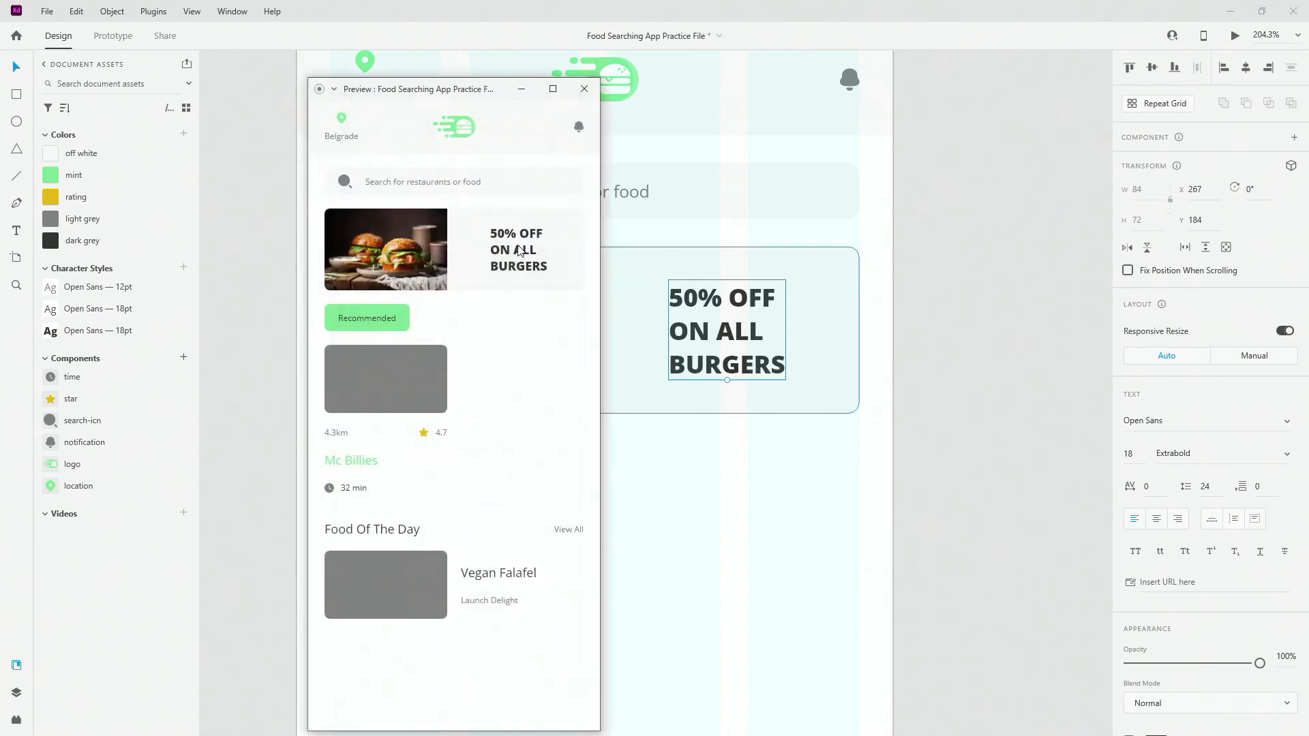
{"action": "left_click", "coordinate": [583, 94]}
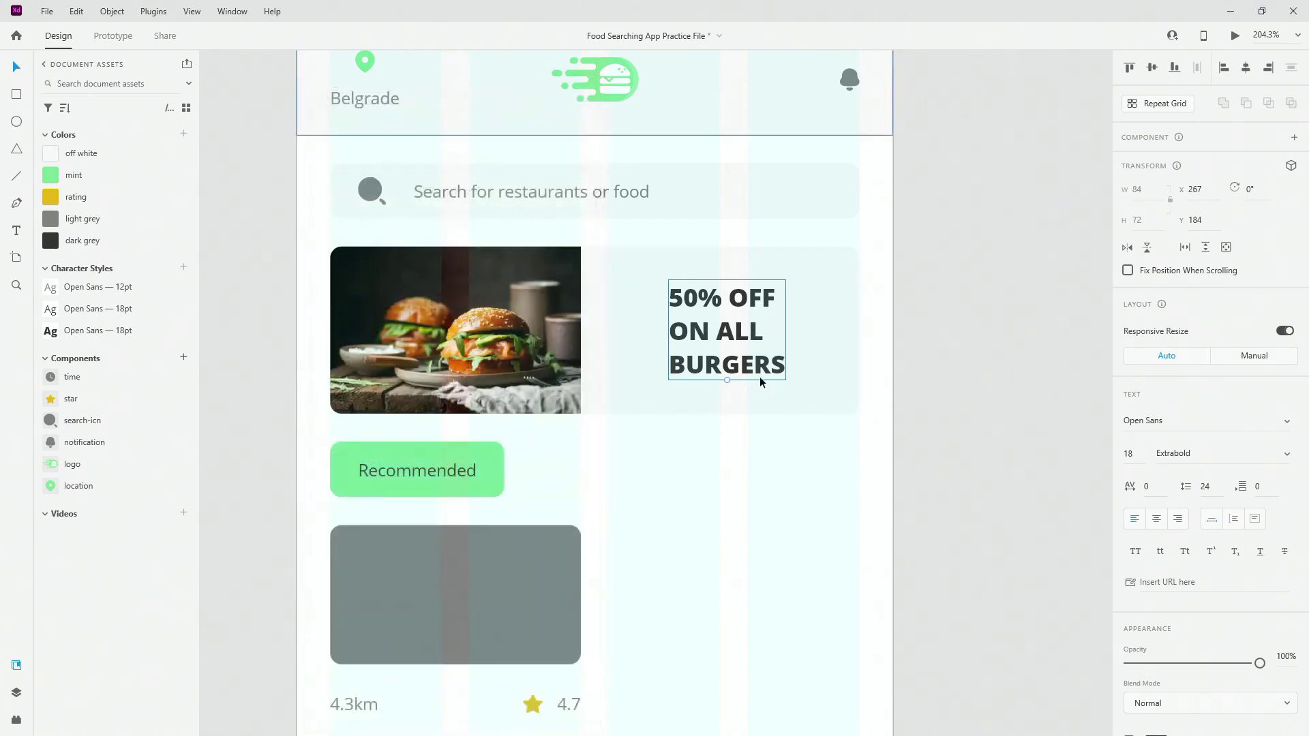
- Group the promo text, promo-card-img and promo-card-bg layers below the search group and name the group "promo card"
{"action": "scroll", "coordinate": [767, 384], "scroll_direction": "down", "scroll_amount": 2}
{"action": "left_click", "coordinate": [15, 694]}
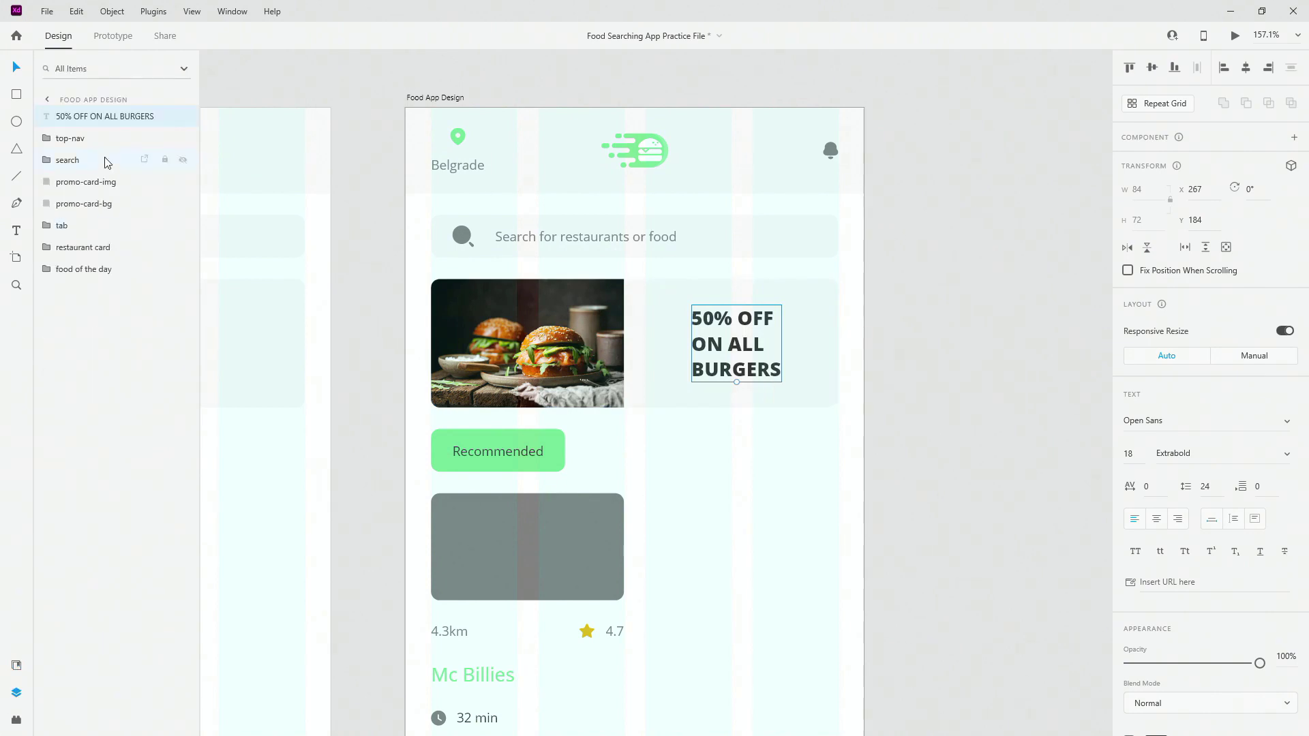
{"action": "left_click_drag", "start_coordinate": [102, 118], "coordinate": [102, 161]}
{"action": "left_click", "coordinate": [100, 203], "text": "shift"}
{"action": "key", "text": "ctrl+g"}
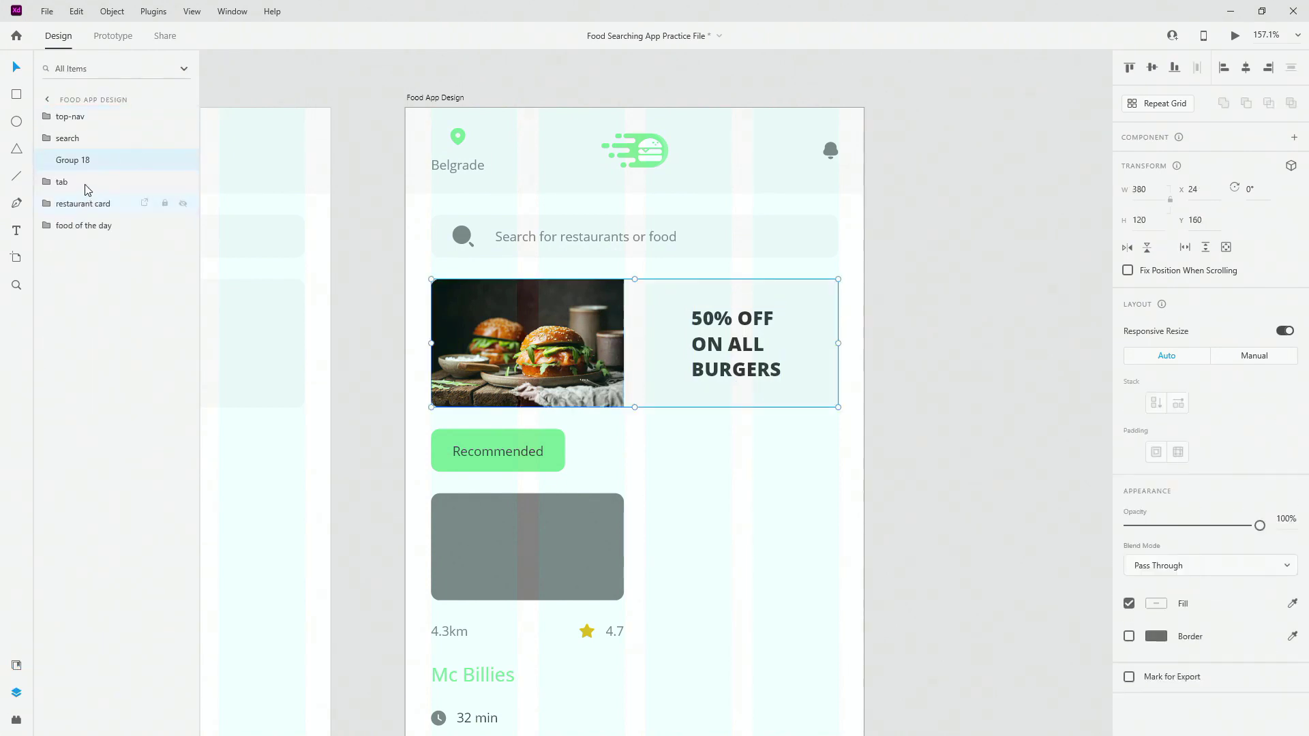
{"action": "double_click", "coordinate": [84, 158]}
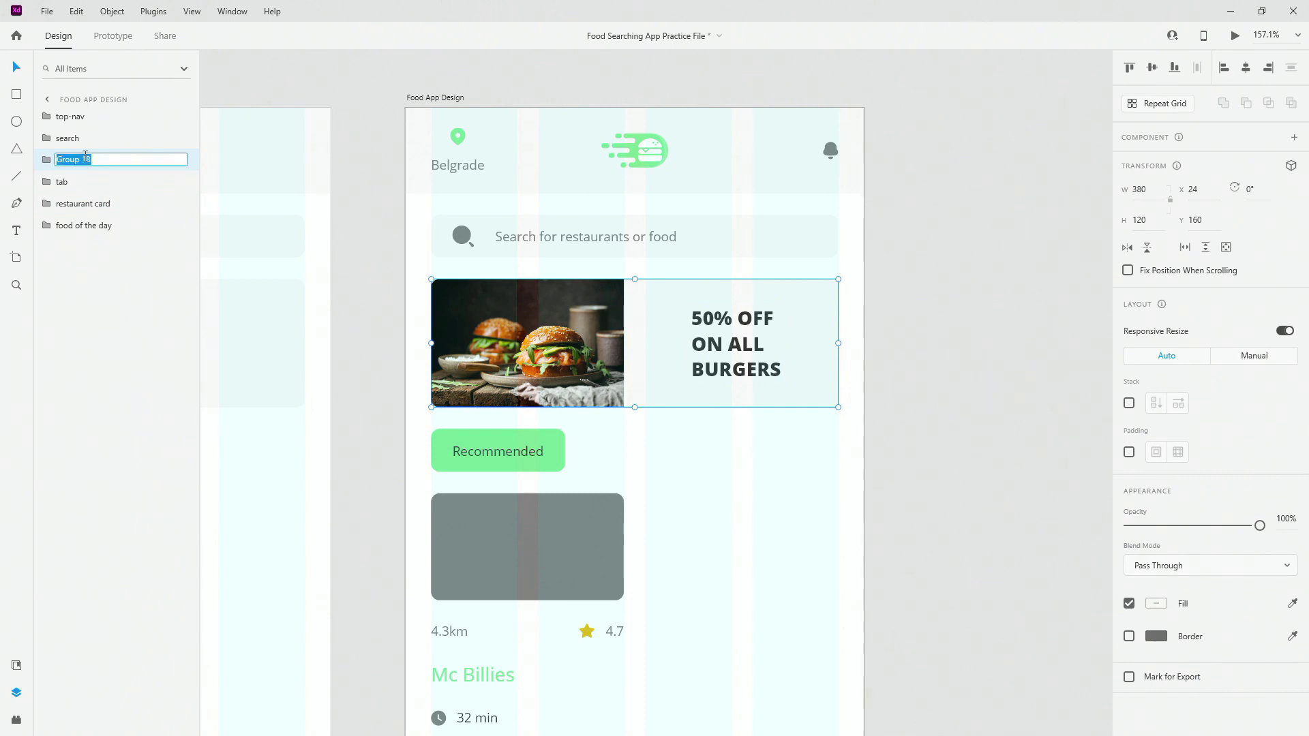
{"action": "type", "text": "promo card"}
{"action": "key", "text": "Return"}
- Group the Recommended tab, name the new group "tabs" and make it a horizontal stack
{"action": "left_click", "coordinate": [511, 461]}
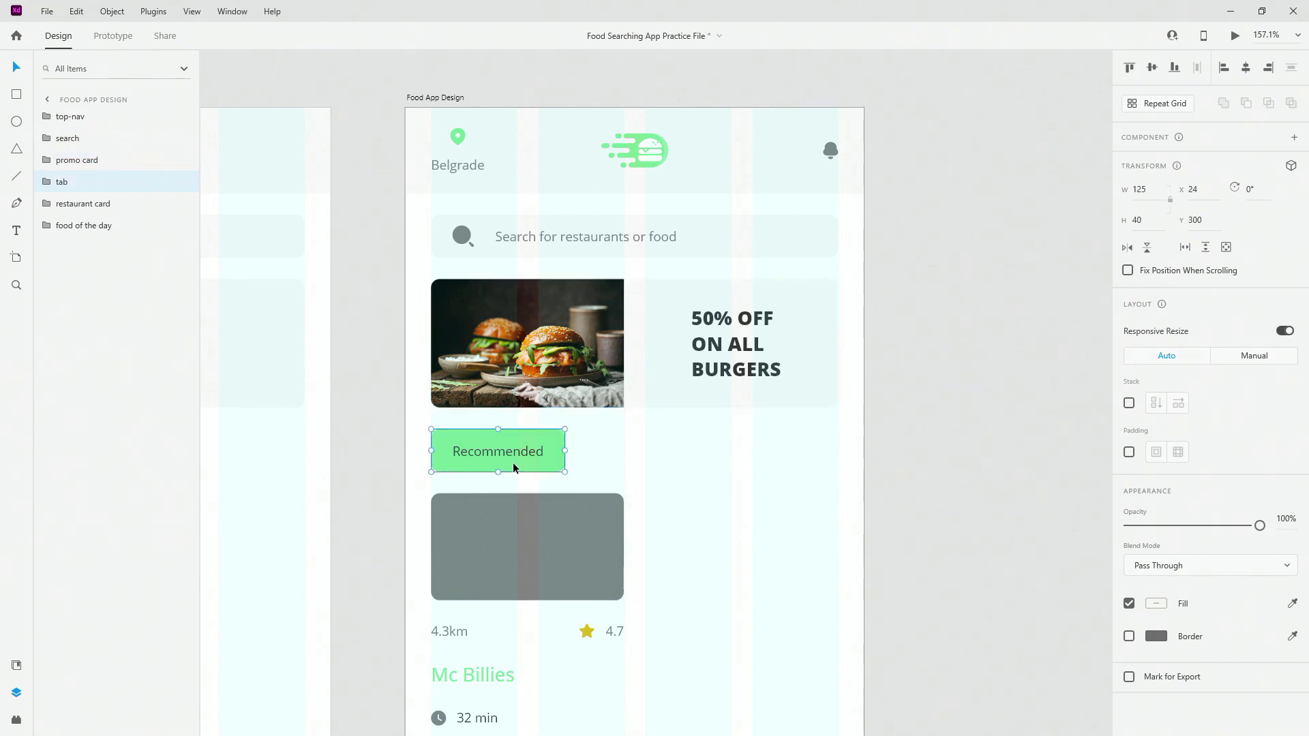
{"action": "scroll", "coordinate": [503, 456], "scroll_direction": "down", "scroll_amount": 3}
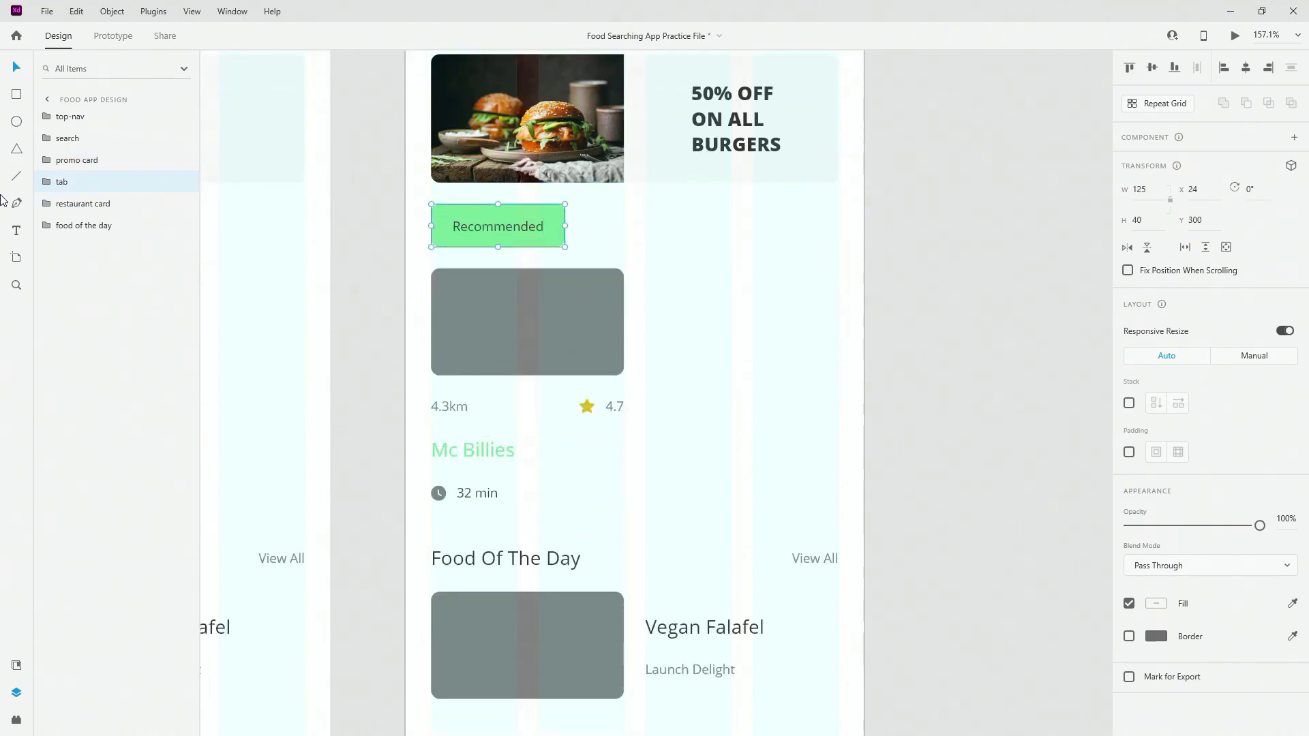
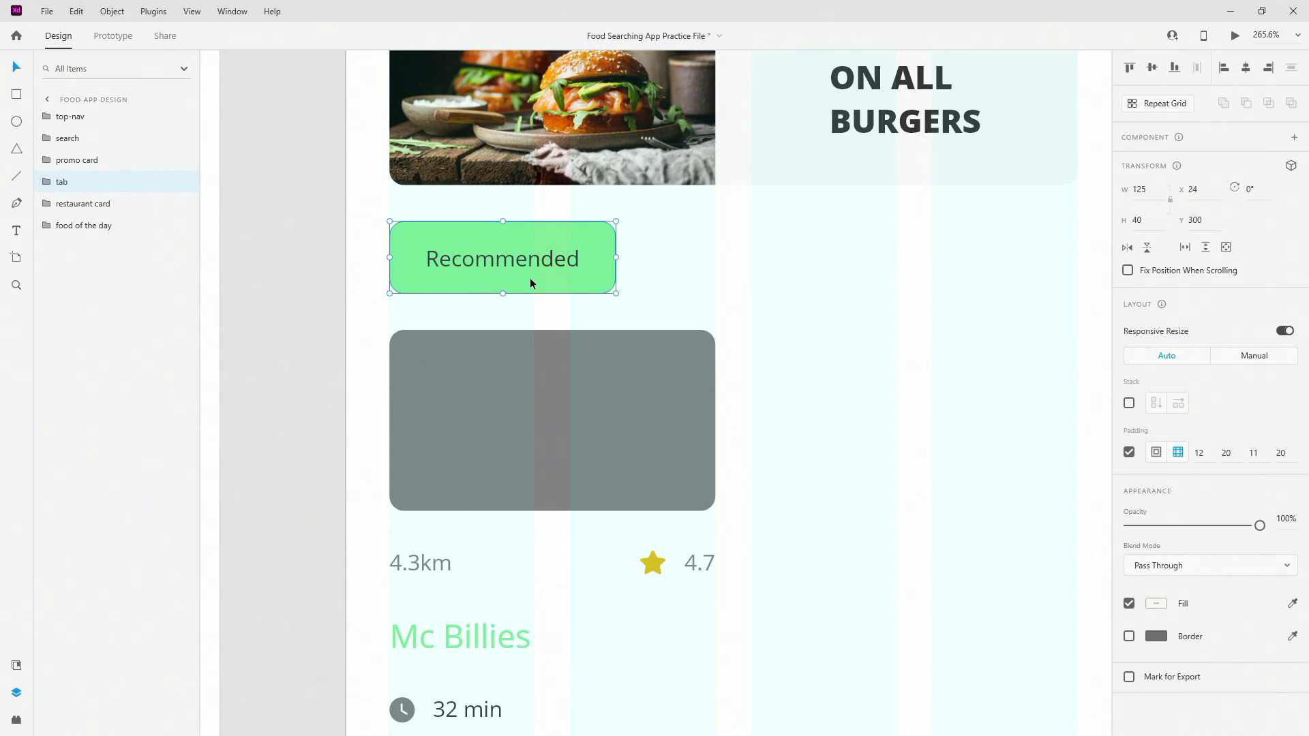
{"action": "key", "text": "ctrl+g"}
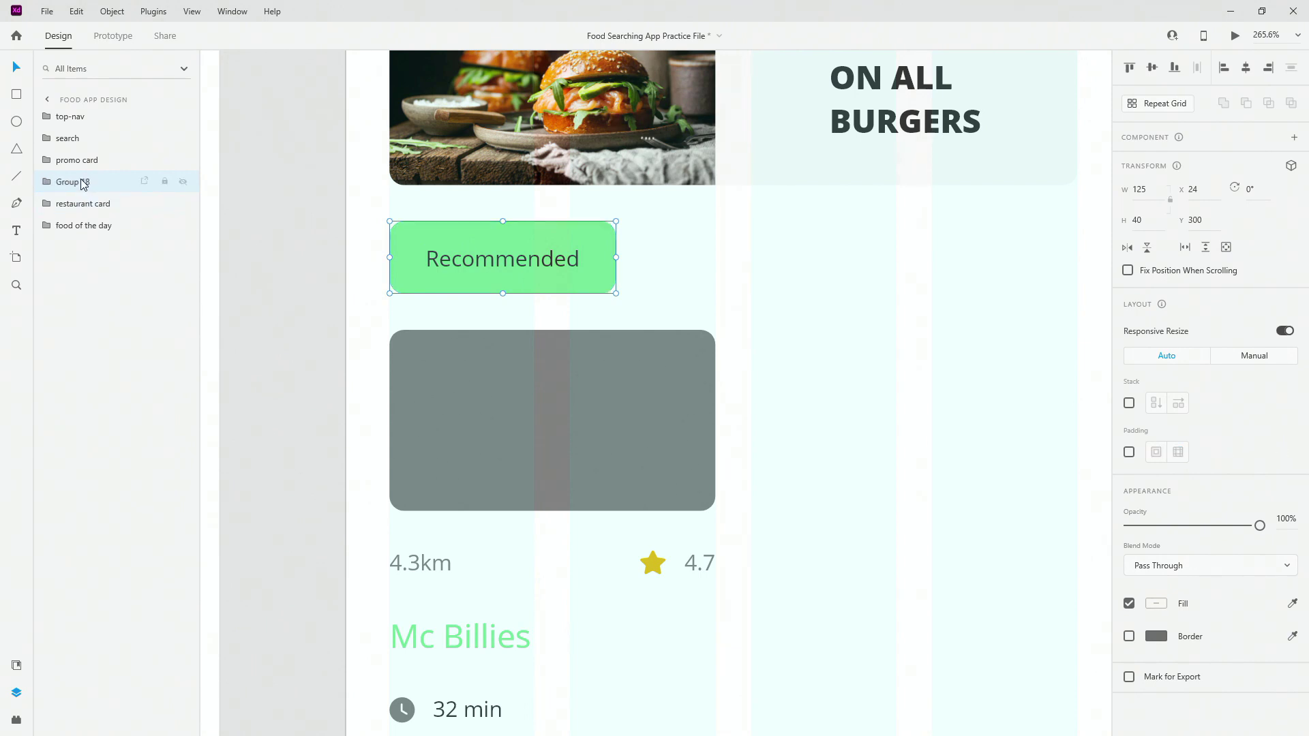
{"action": "double_click", "coordinate": [80, 181]}
{"action": "type", "text": "tab"}
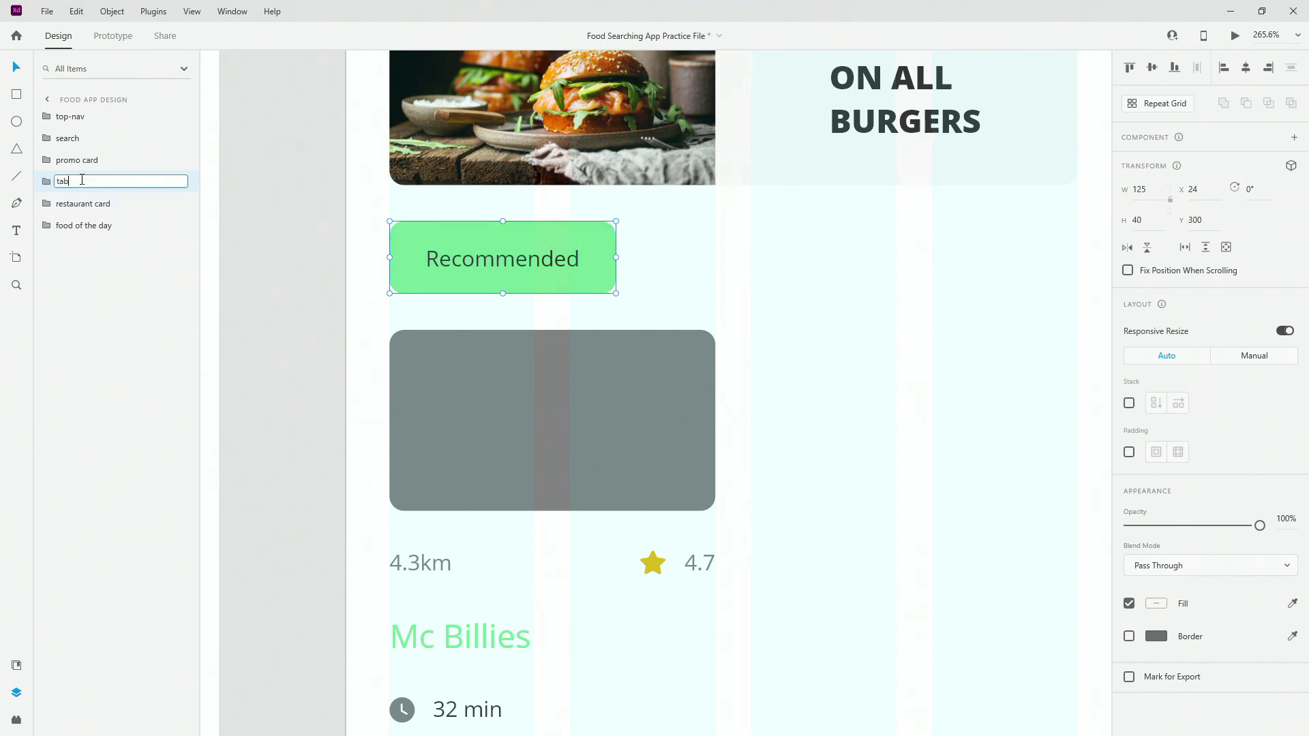
{"action": "type", "text": "s"}
{"action": "key", "text": "Return"}
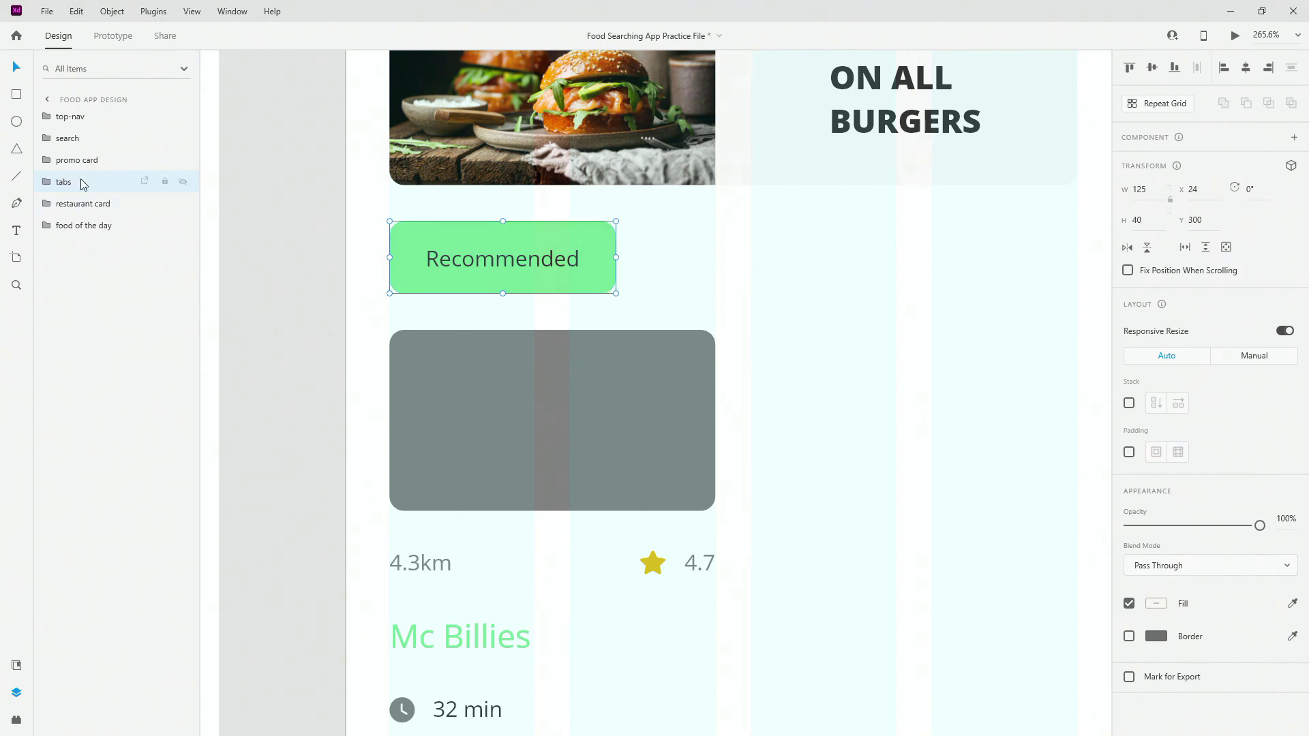
{"action": "left_click", "coordinate": [1128, 403]}
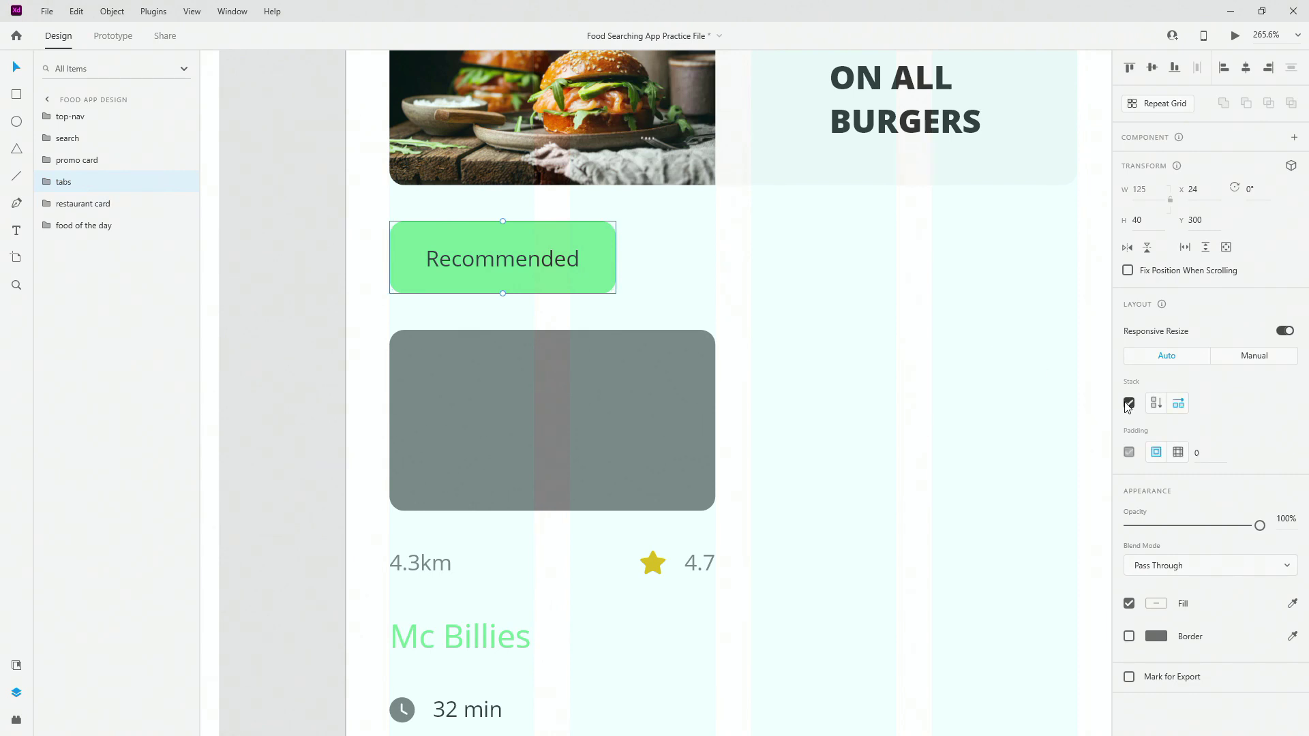
- Duplicate the tab inside the tabs stack and set the spacing between the two tabs to 20
{"action": "left_click", "coordinate": [45, 182]}
{"action": "left_click", "coordinate": [76, 204]}
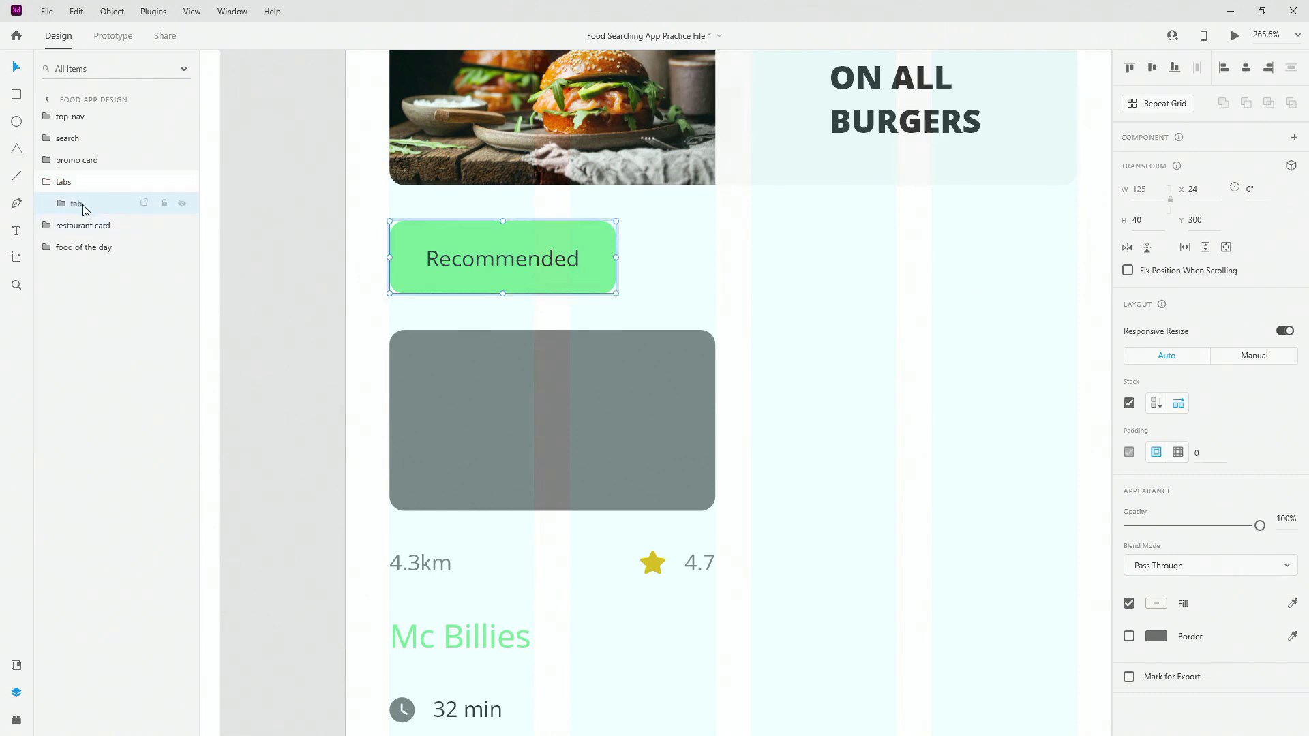
{"action": "key", "text": "ctrl+d"}
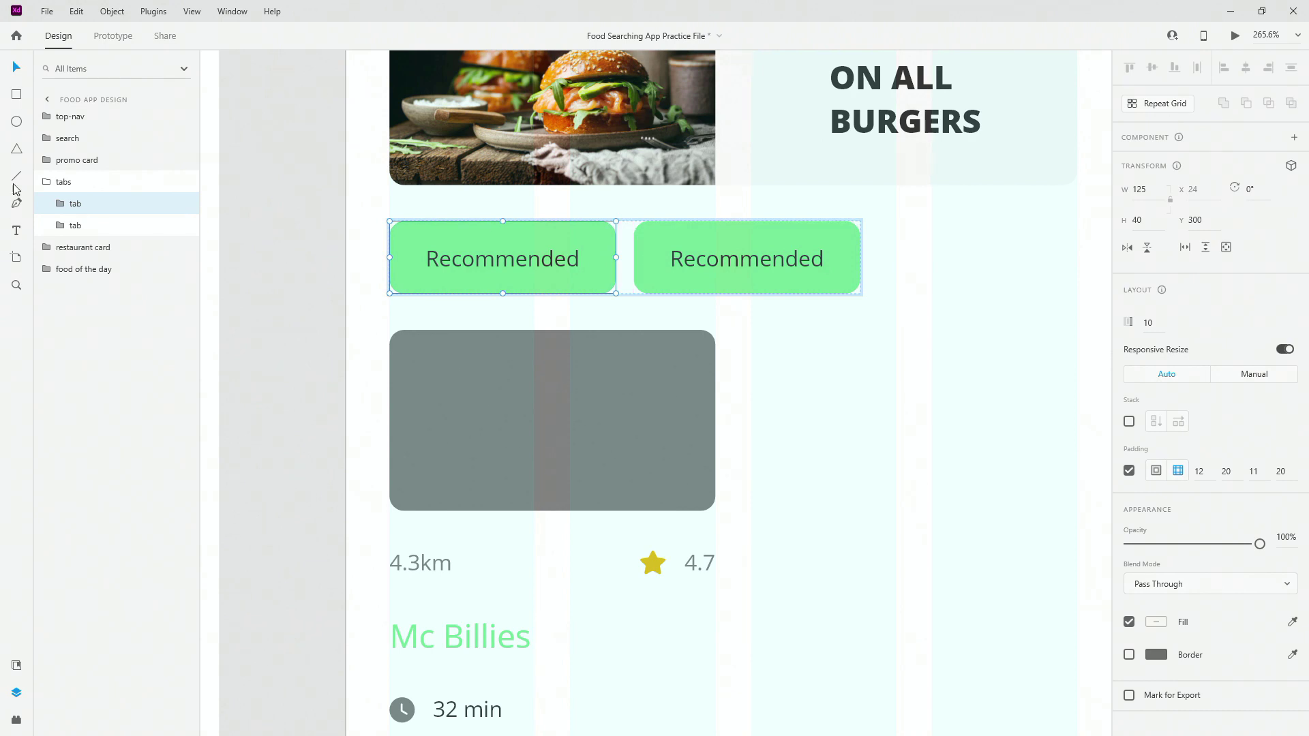
{"action": "left_click", "coordinate": [706, 261]}
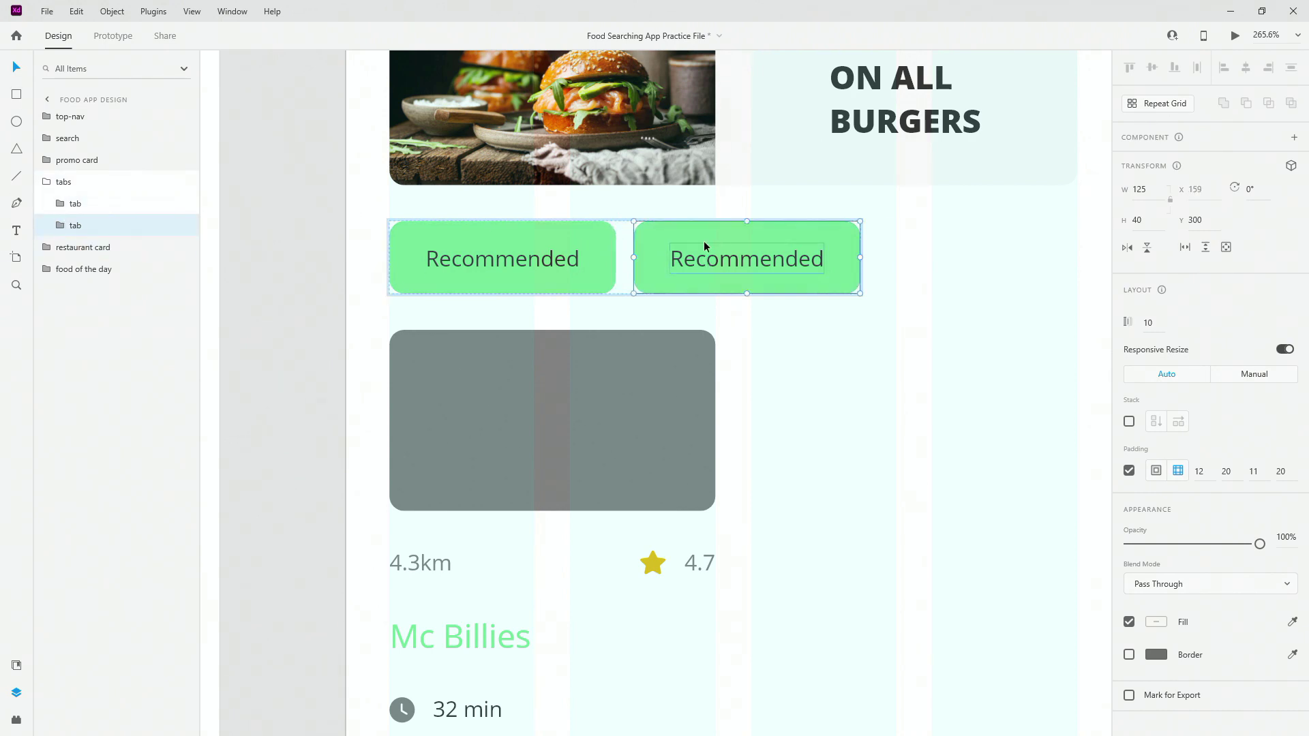
{"action": "left_click_drag", "start_coordinate": [628, 252], "coordinate": [646, 252]}
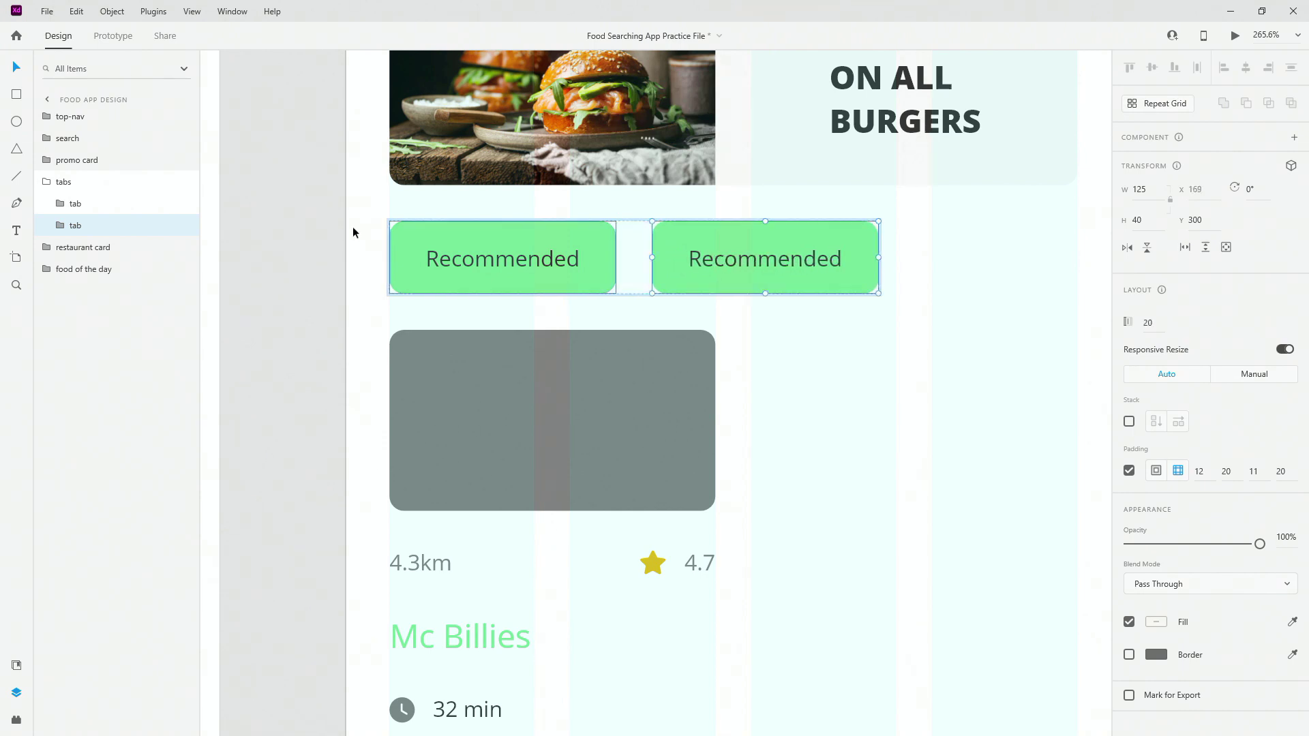
{"action": "key", "text": "Escape"}
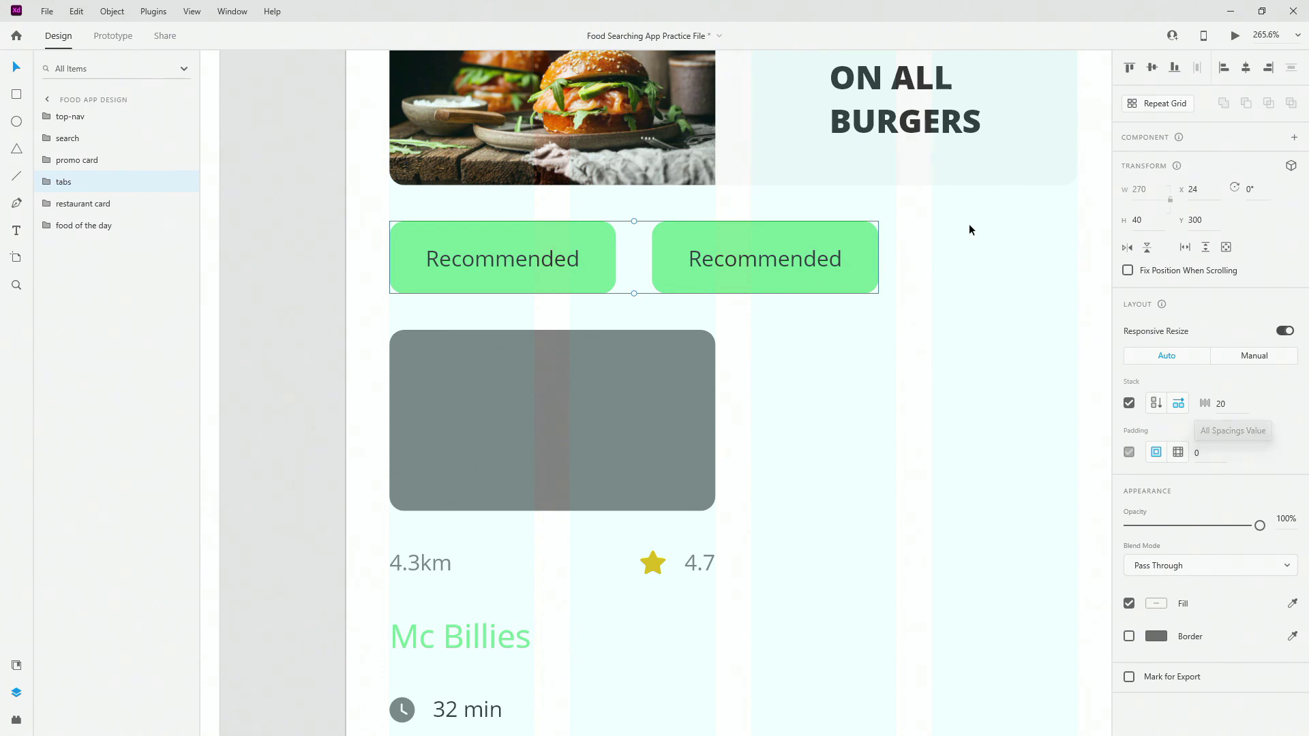
- Fill the second tab's tab-bg shape with the off white document color
{"action": "left_click", "coordinate": [842, 230], "text": "ctrl"}
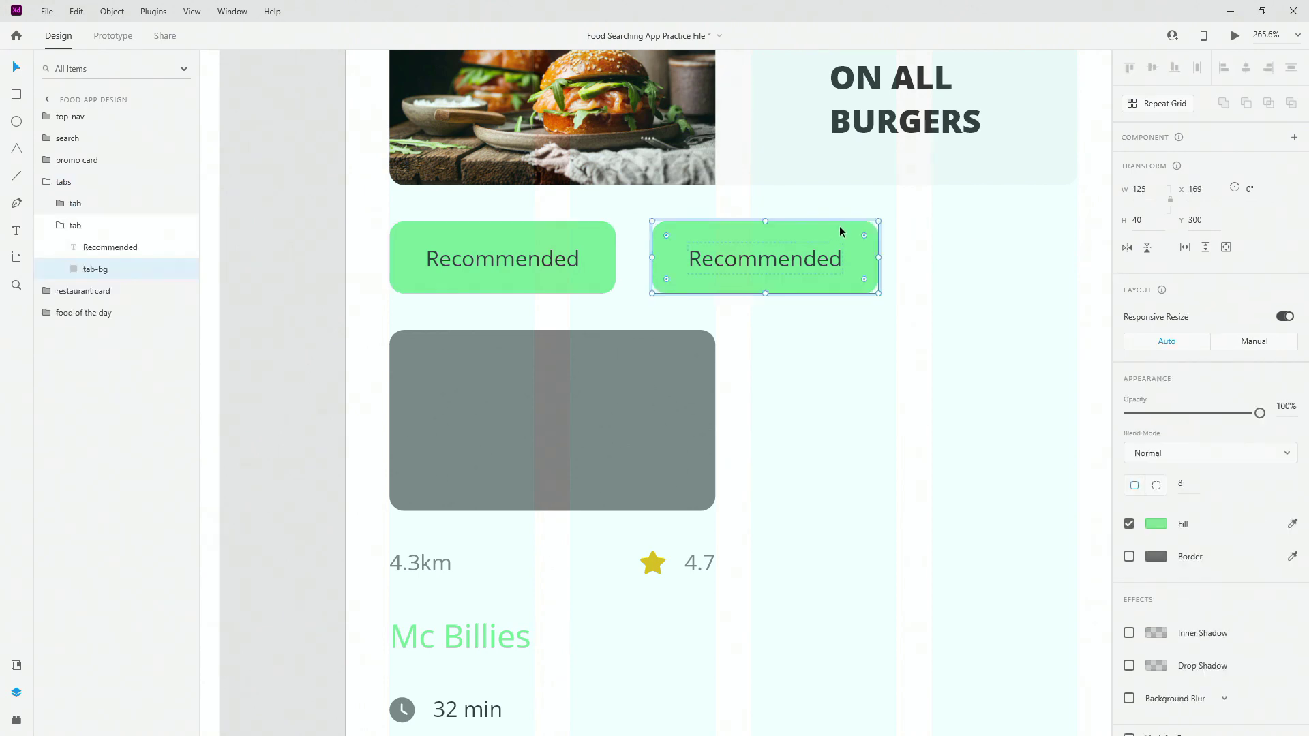
{"action": "left_click", "coordinate": [17, 665]}
{"action": "left_click", "coordinate": [90, 154]}
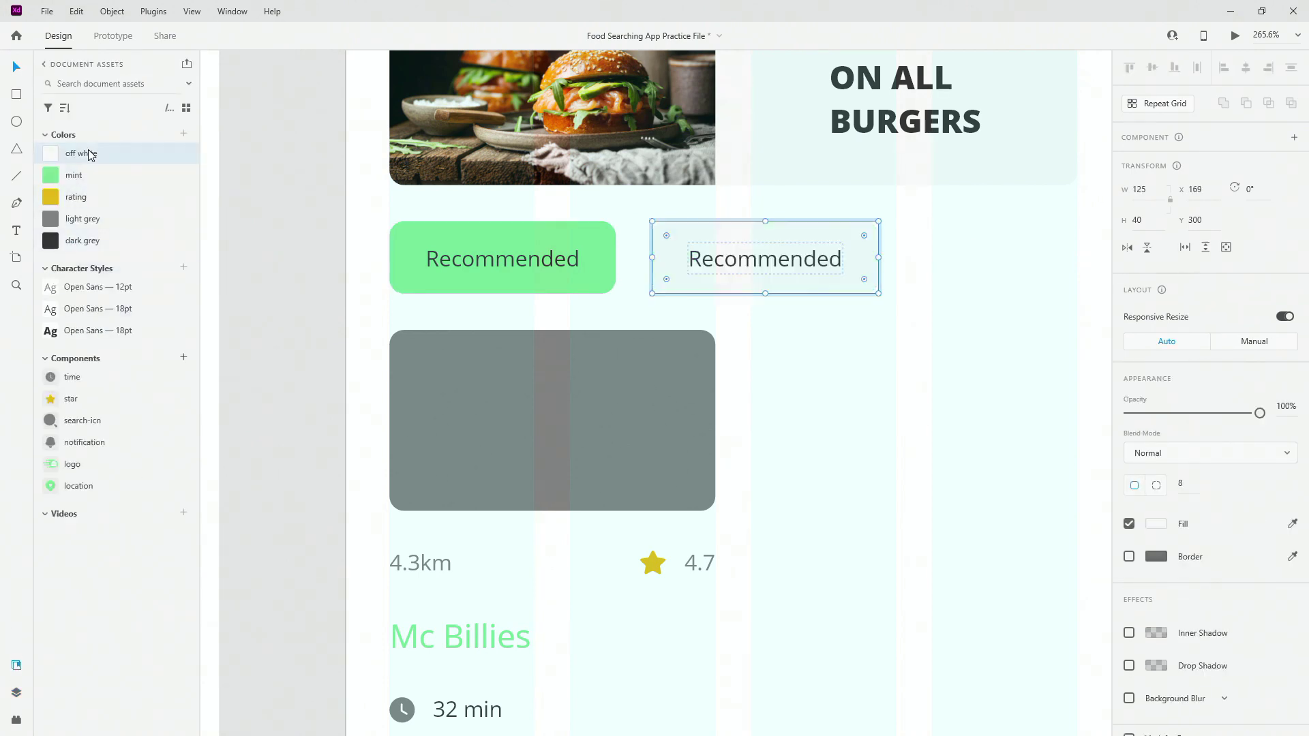
- Change the second tab's label to "Burgers"
{"action": "left_click", "coordinate": [753, 265]}
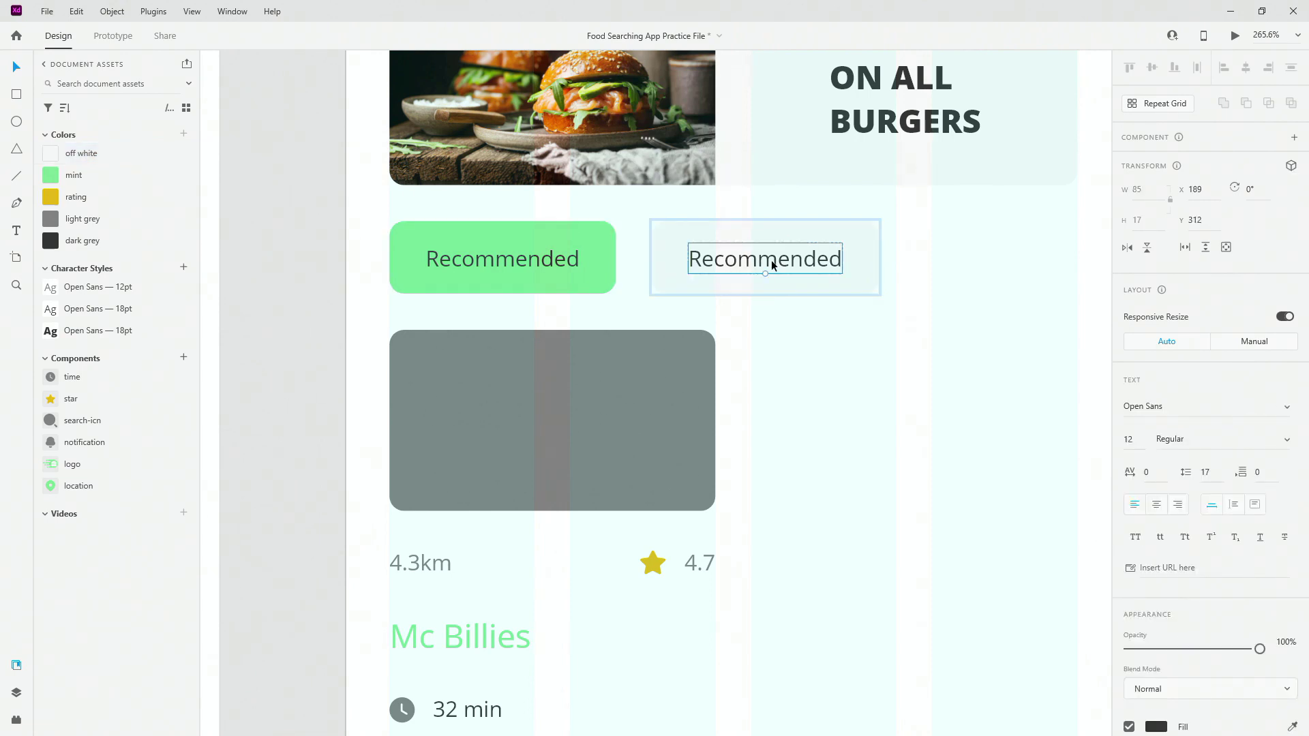
{"action": "double_click", "coordinate": [773, 265]}
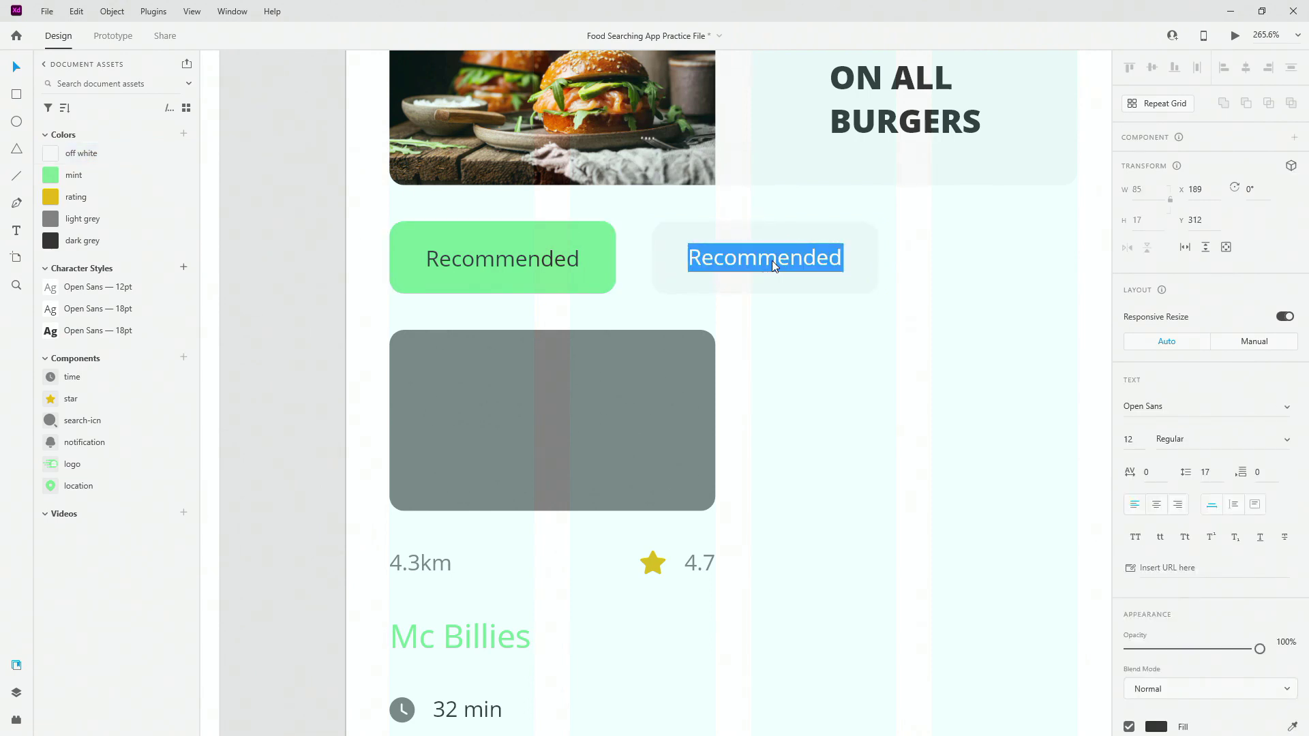
{"action": "type", "text": "B"}
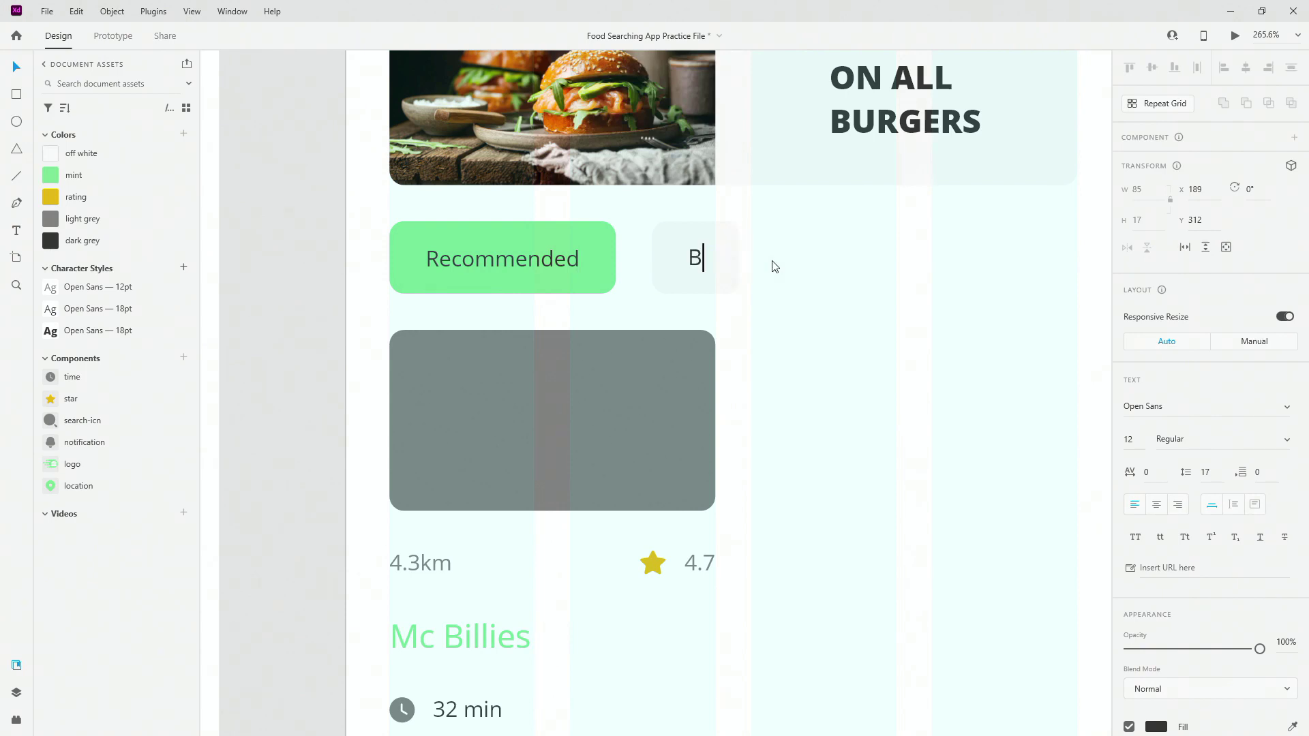
{"action": "type", "text": "urgers"}
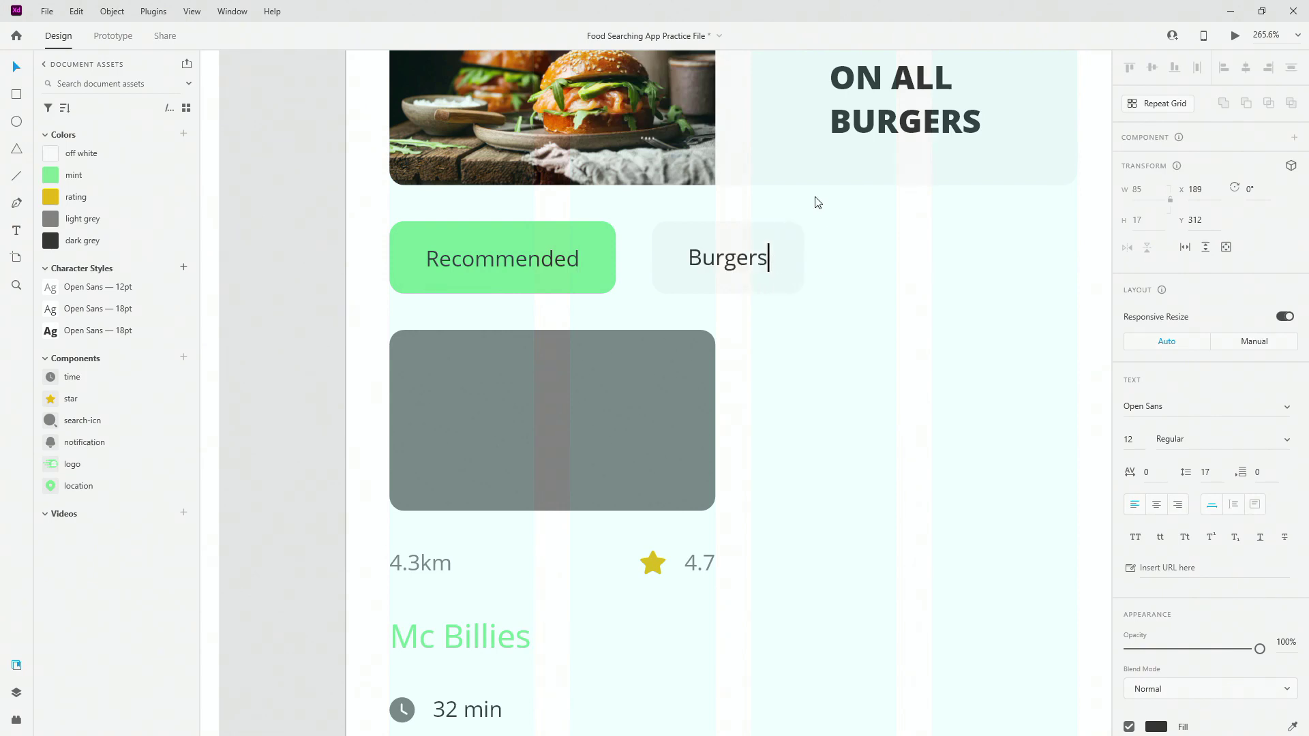
{"action": "key", "text": "Escape"}
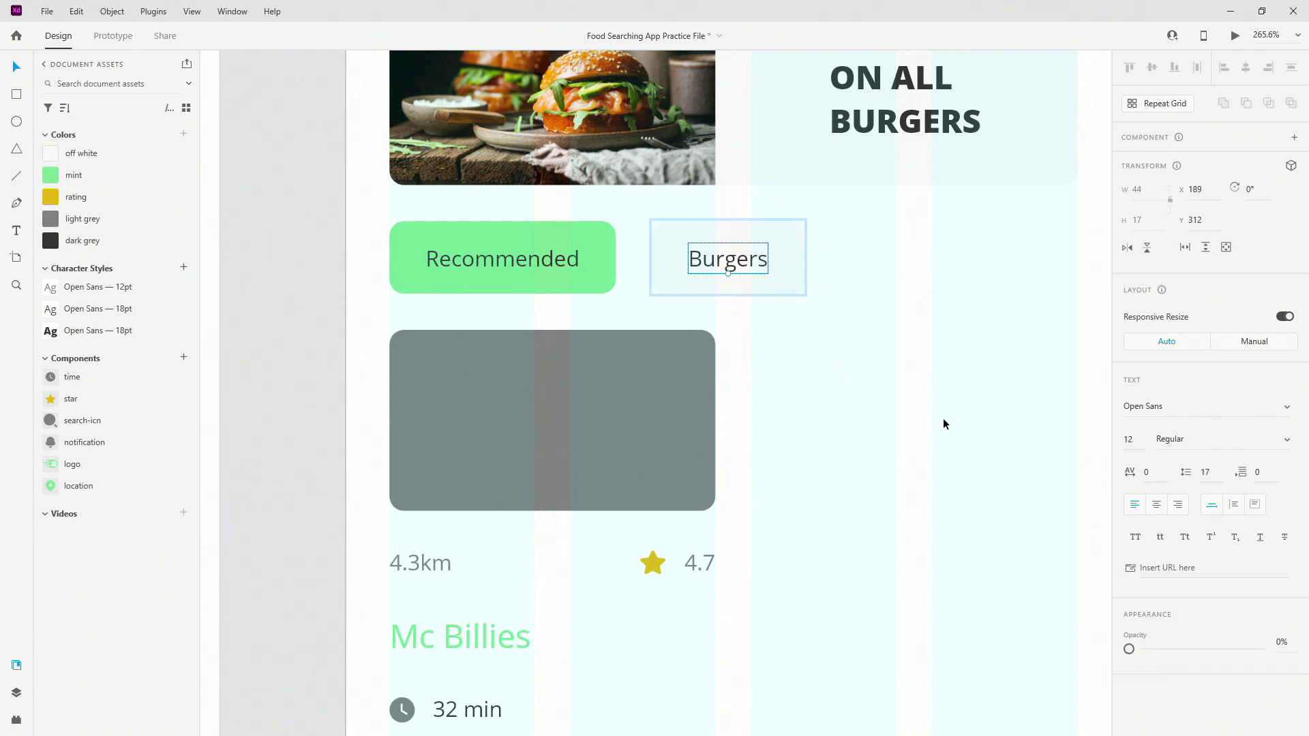
- Turn off the layout grid on the Food App Design artboard
{"action": "left_click", "coordinate": [943, 424]}
{"action": "left_click", "coordinate": [1129, 523]}
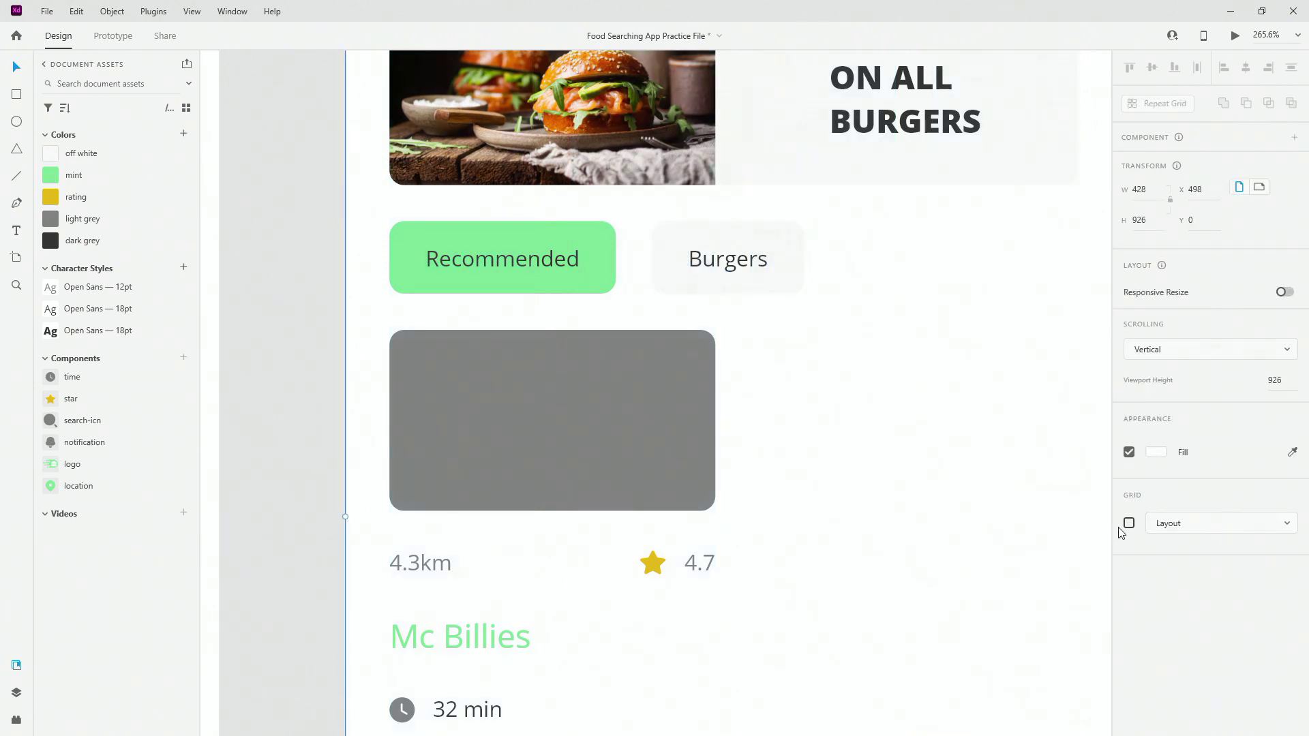
- Duplicate the Burgers tab inside the tabs stack to add a third tab
{"action": "left_click_drag", "start_coordinate": [929, 313], "coordinate": [754, 291]}
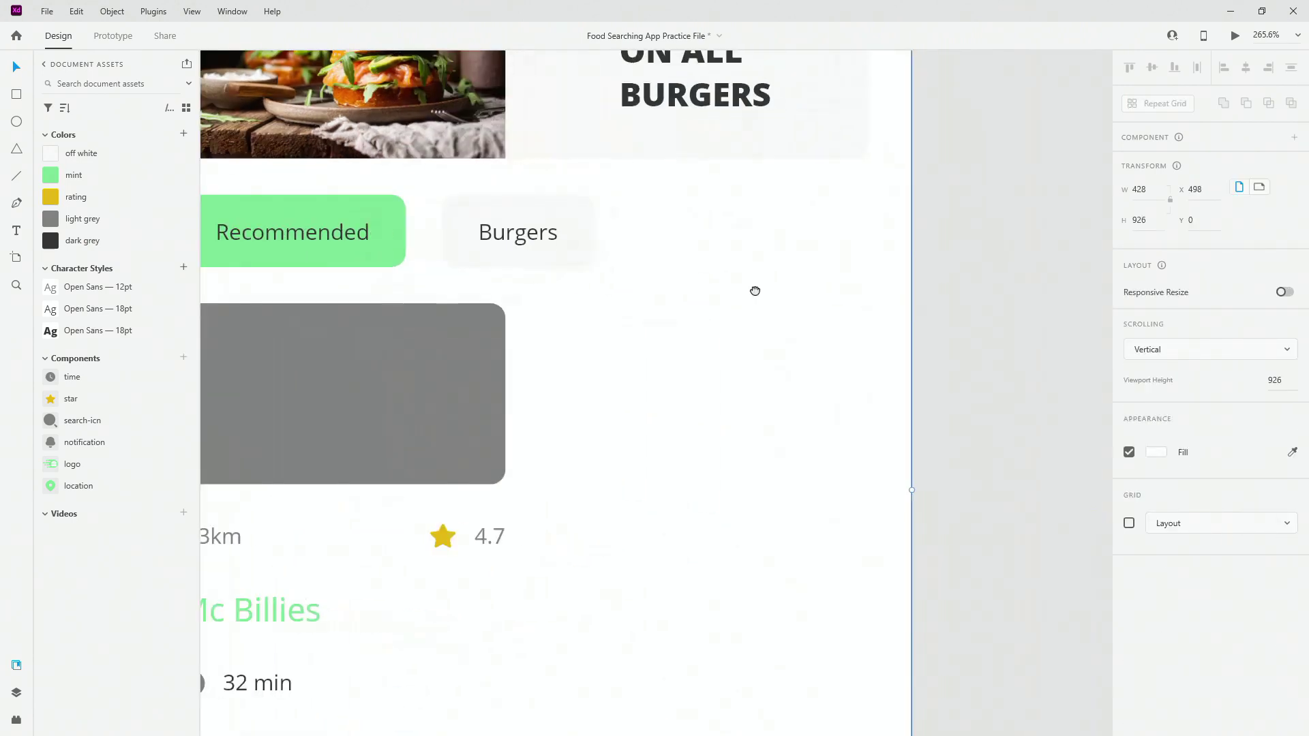
{"action": "left_click", "coordinate": [512, 231]}
{"action": "double_click", "coordinate": [517, 233]}
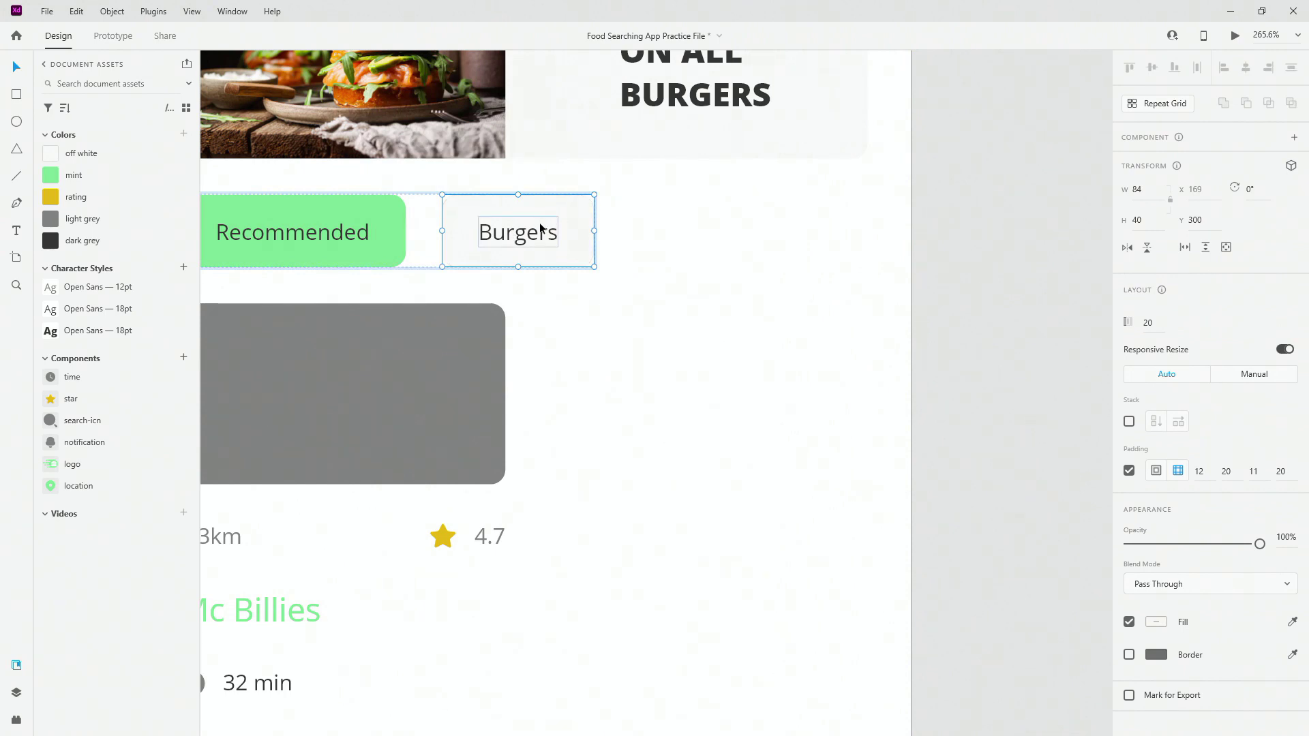
{"action": "key", "text": "ctrl+d"}
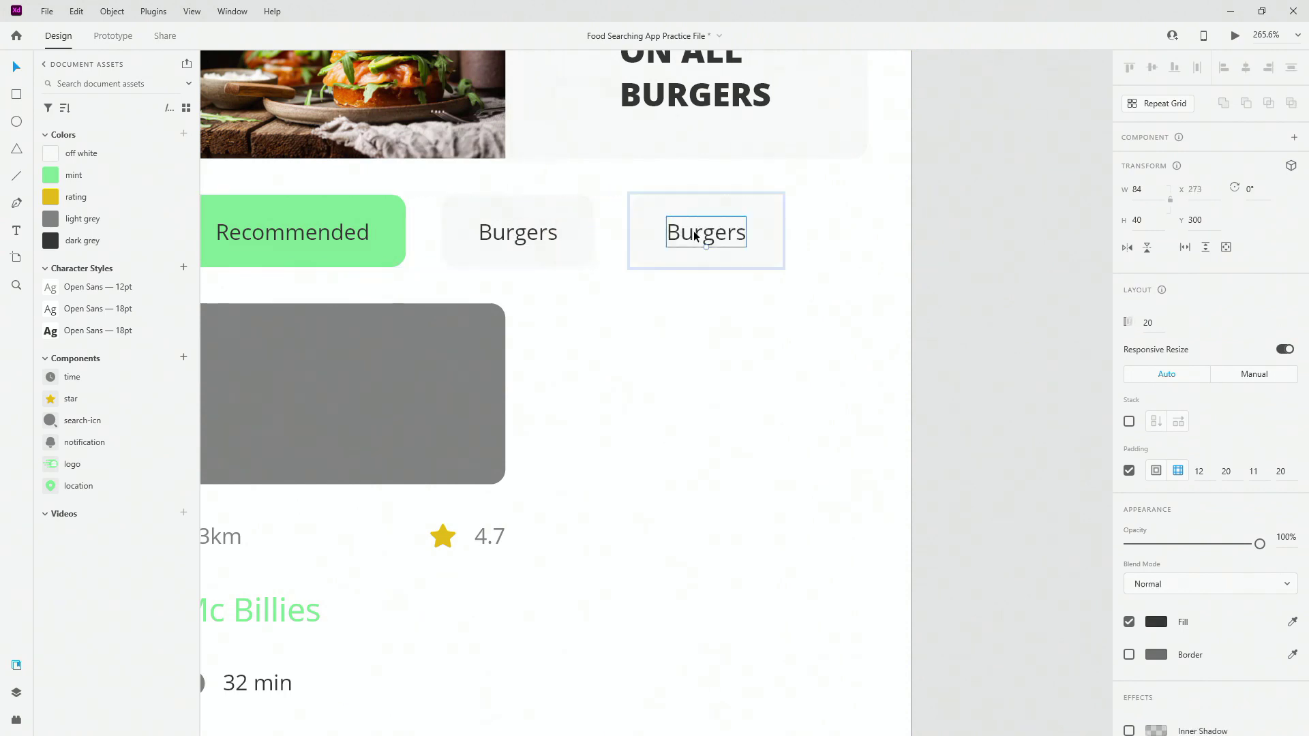
{"action": "left_click", "coordinate": [694, 235]}
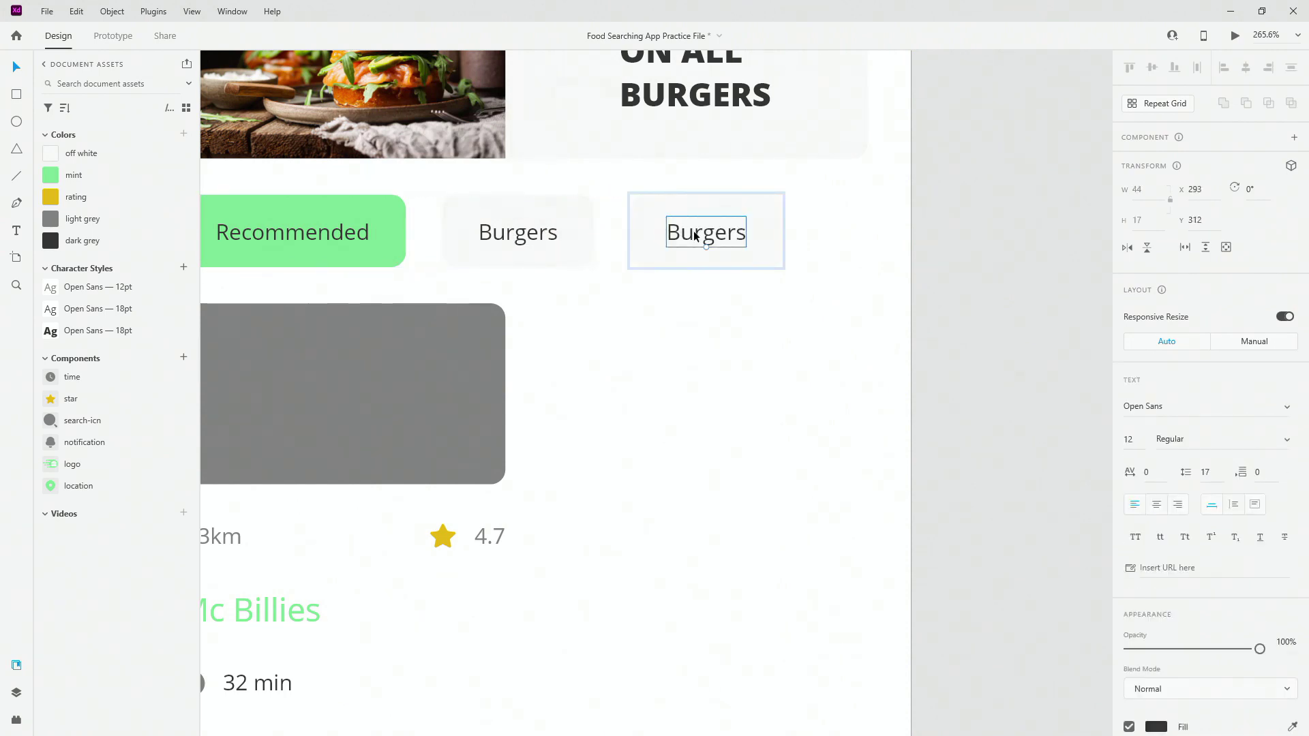
{"action": "key", "text": "a"}
{"action": "left_click", "coordinate": [738, 236]}
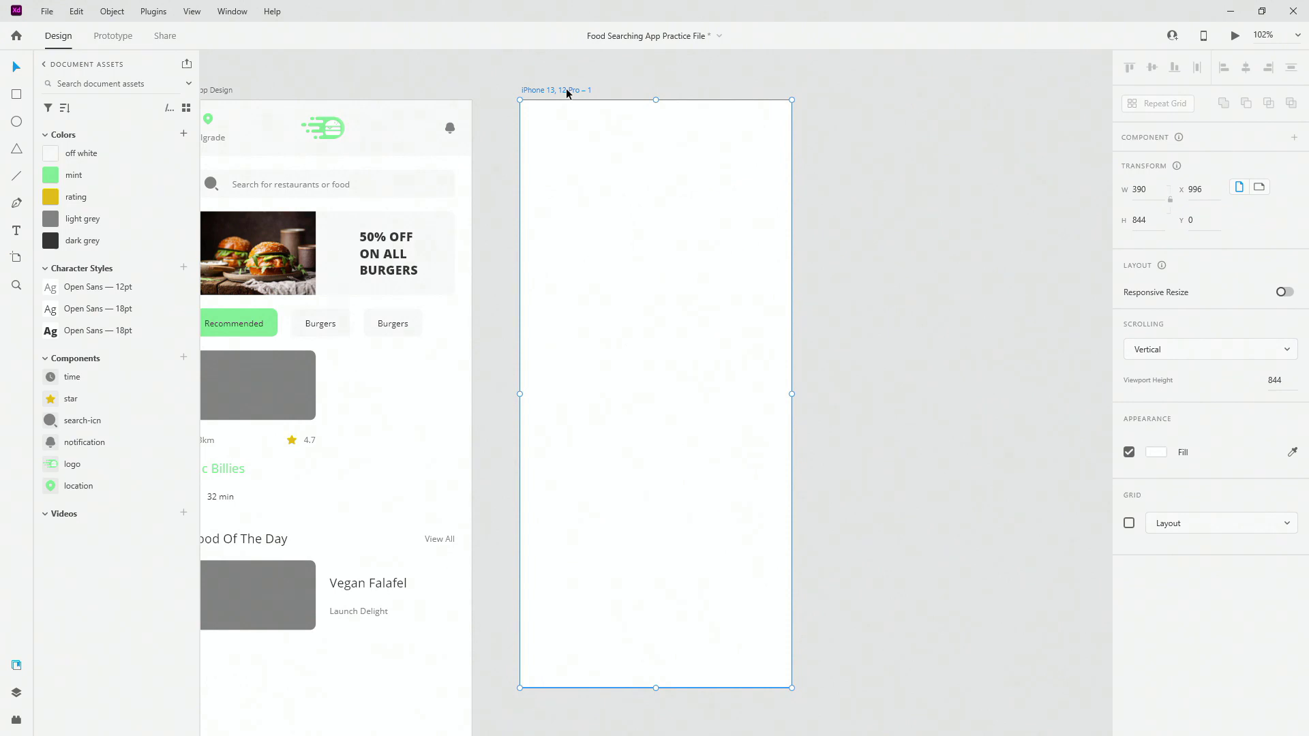
{"action": "key", "text": "Delete"}
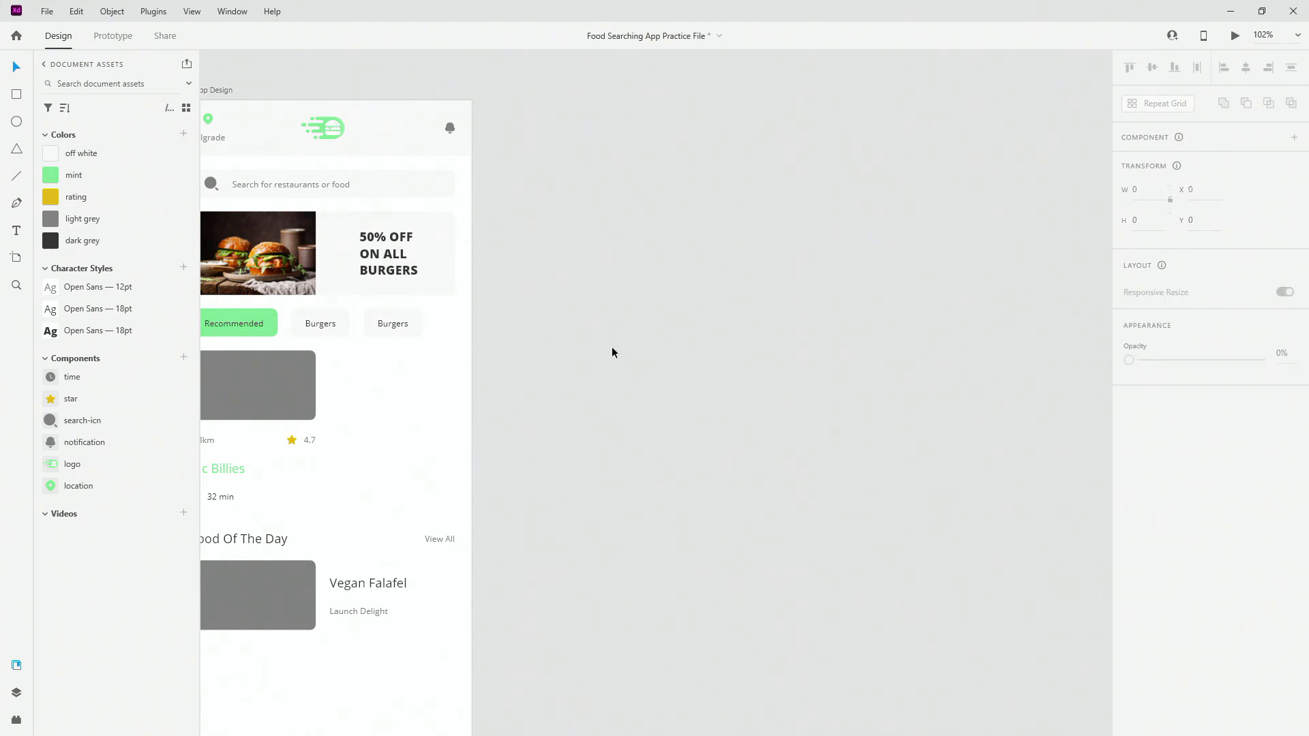
- Change the third tab's label to "Pasta"
{"action": "scroll", "coordinate": [620, 337], "scroll_direction": "left", "scroll_amount": 2}
{"action": "scroll", "coordinate": [471, 307], "scroll_direction": "up", "scroll_amount": 5}
{"action": "double_click", "coordinate": [468, 313]}
{"action": "double_click", "coordinate": [470, 312]}
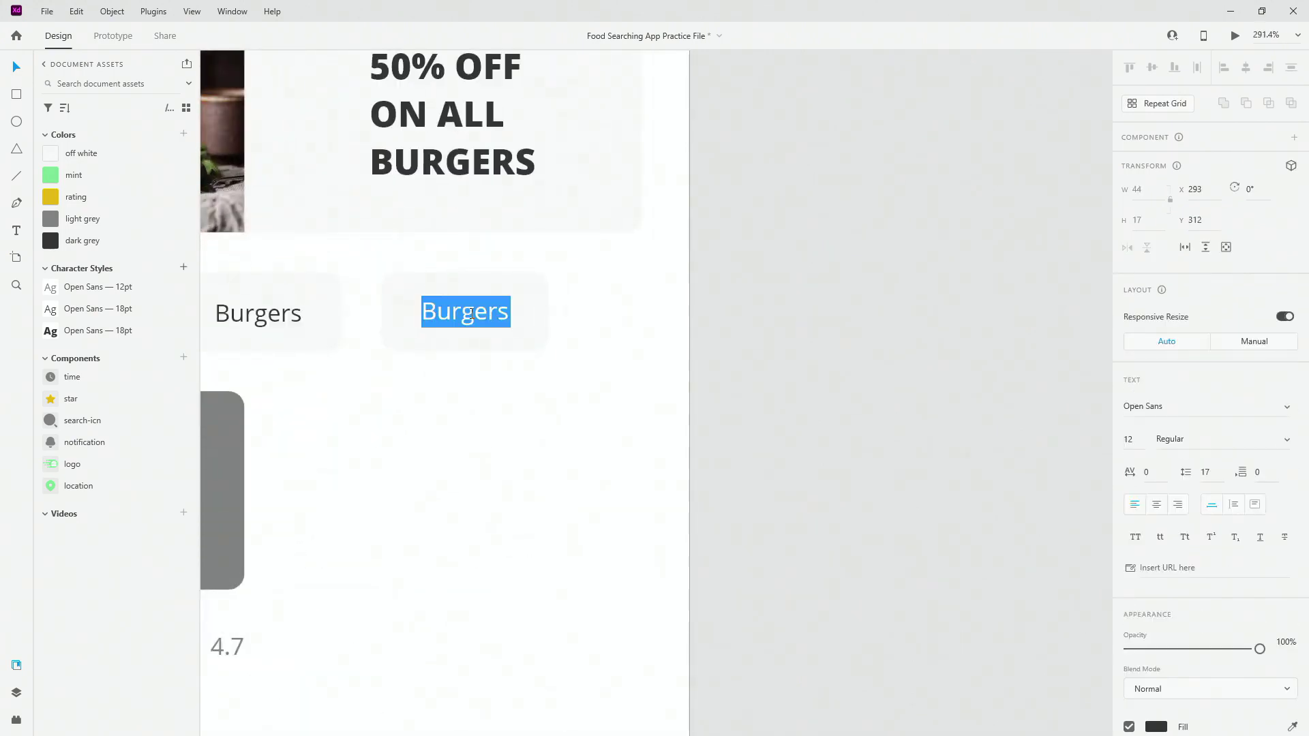
{"action": "type", "text": "Pasta"}
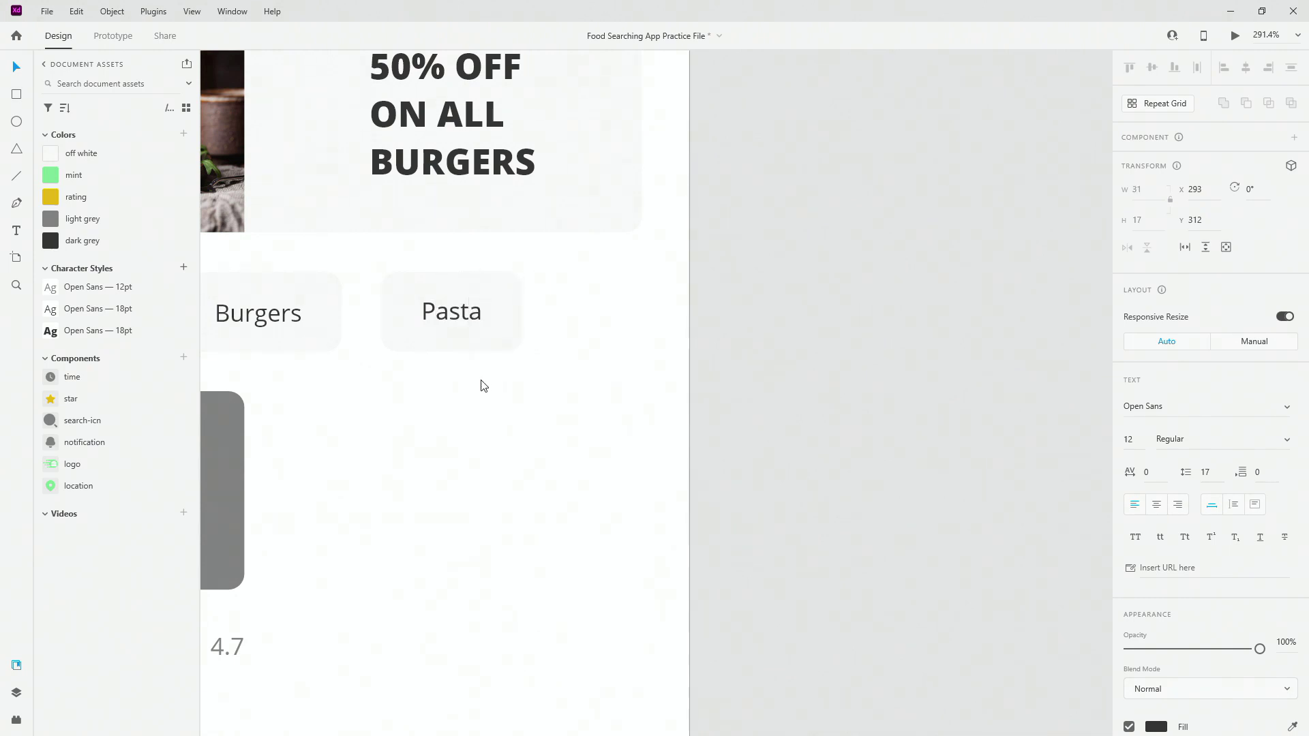
{"action": "key", "text": "Escape"}
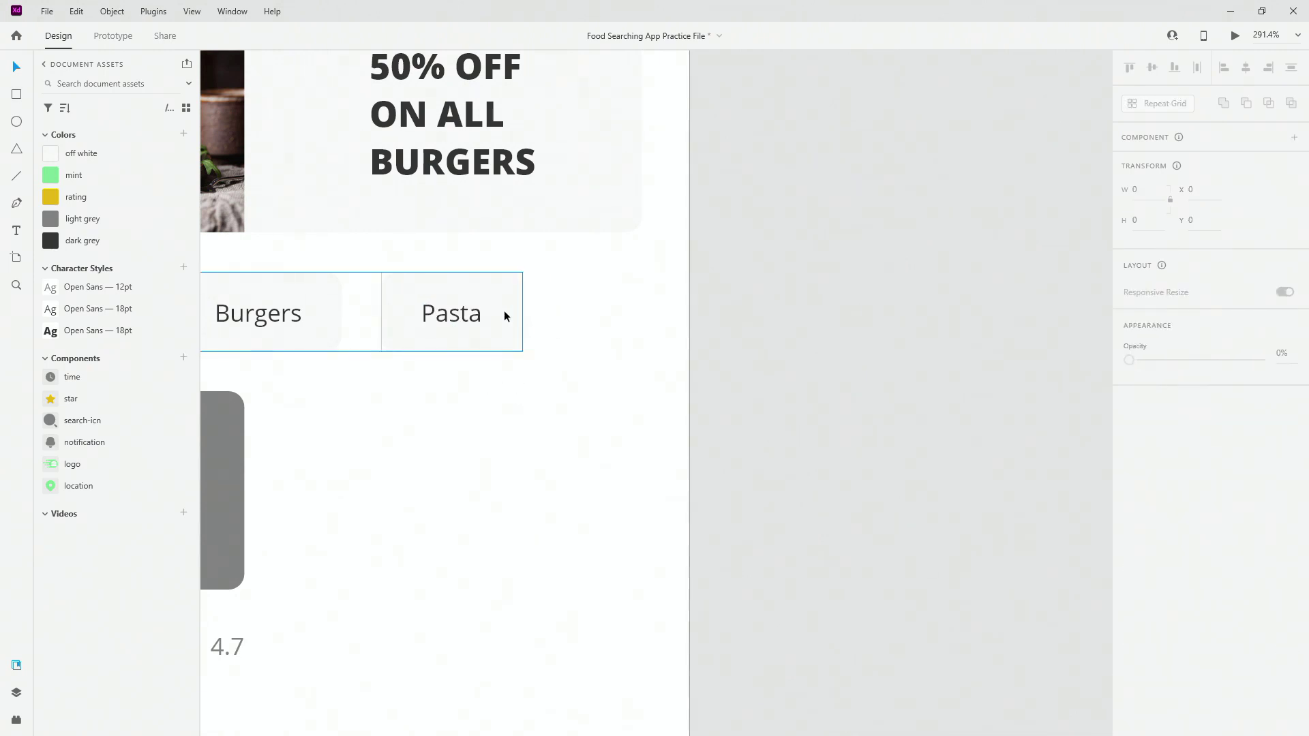
- Duplicate the Pasta tab inside the tabs stack and change the fourth tab's label to "Pizza"
{"action": "left_click", "coordinate": [504, 309]}
{"action": "key", "text": "ctrl+d"}
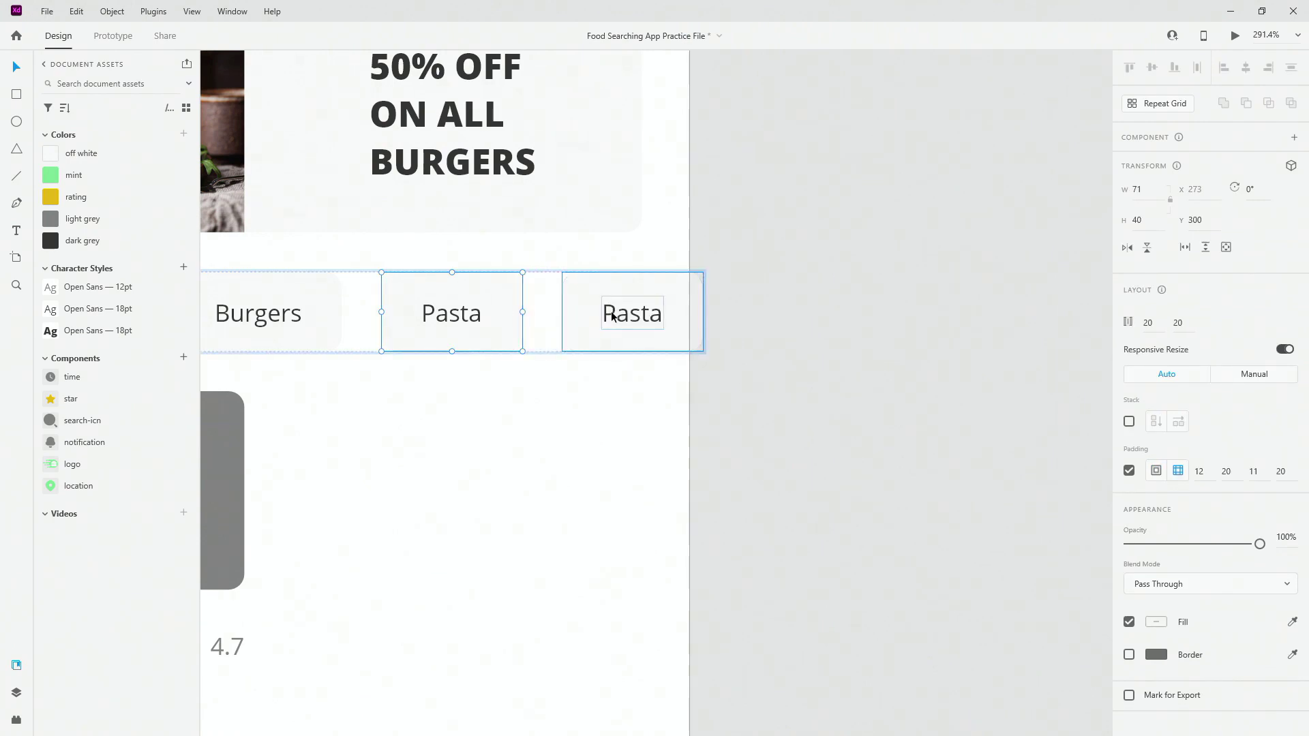
{"action": "left_click", "coordinate": [611, 311]}
{"action": "double_click", "coordinate": [612, 310]}
{"action": "double_click", "coordinate": [614, 312]}
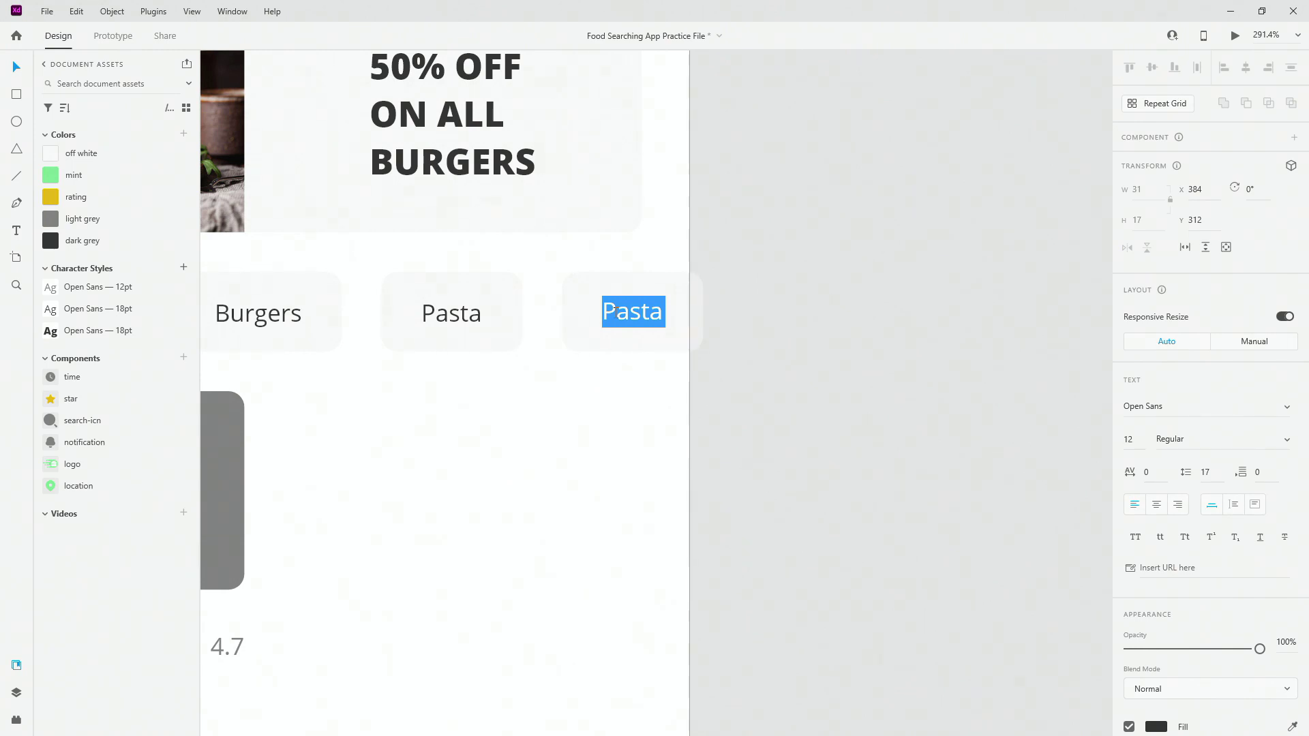
{"action": "type", "text": "Pi"}
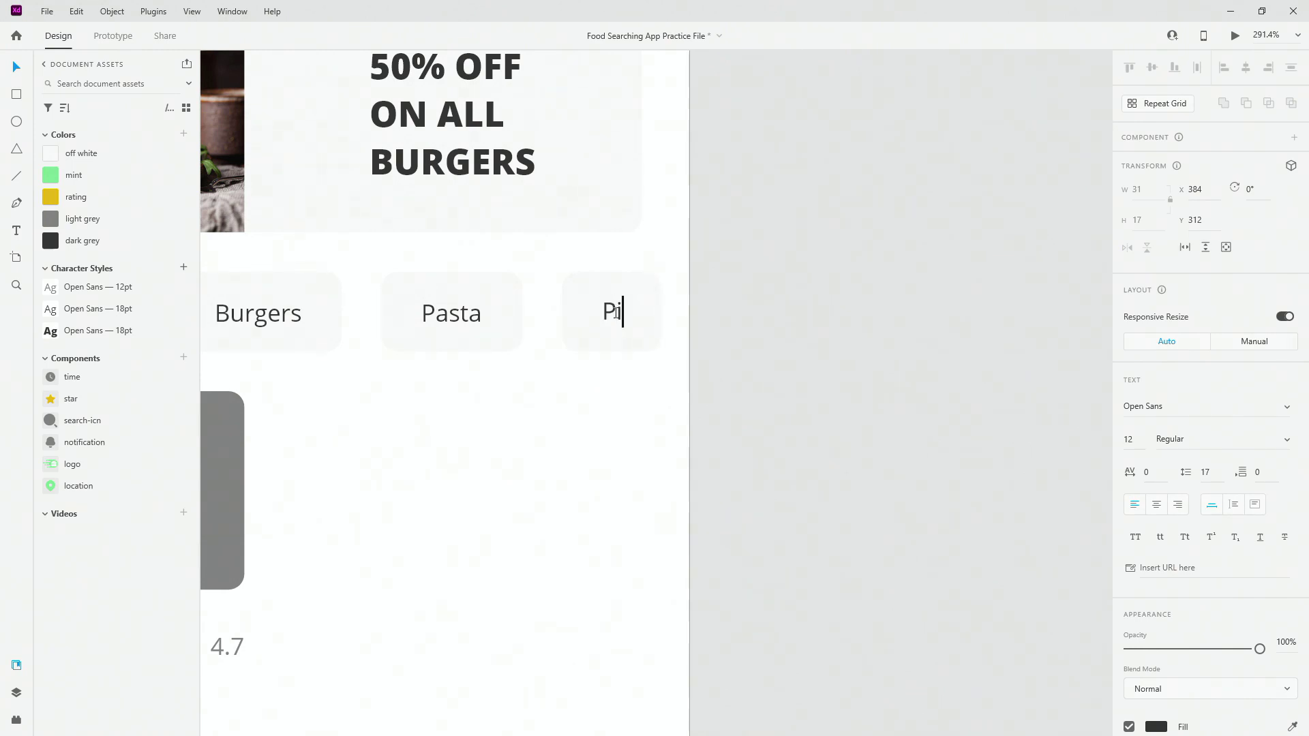
{"action": "type", "text": "yya"}
{"action": "key", "text": "BackSpace"}
{"action": "key", "text": "BackSpace"}
{"action": "key", "text": "BackSpace"}
{"action": "type", "text": "zza"}
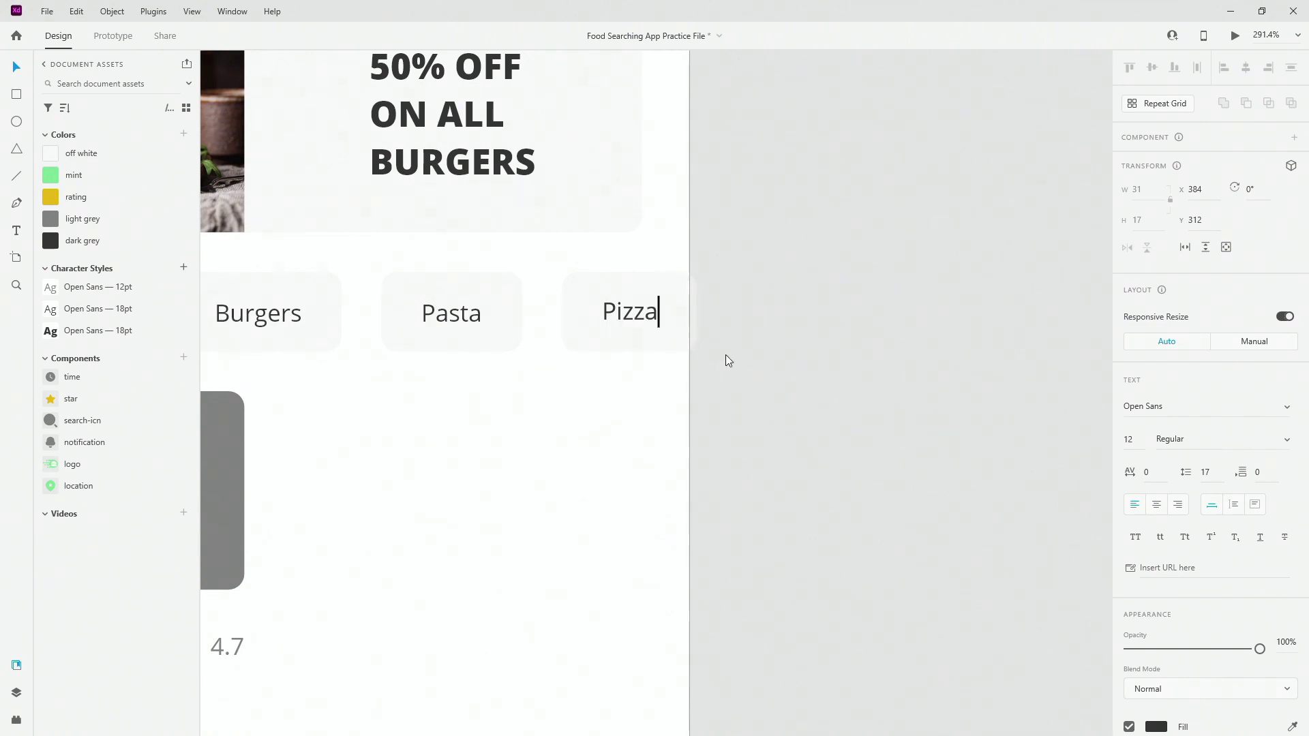
{"action": "key", "text": "Escape"}
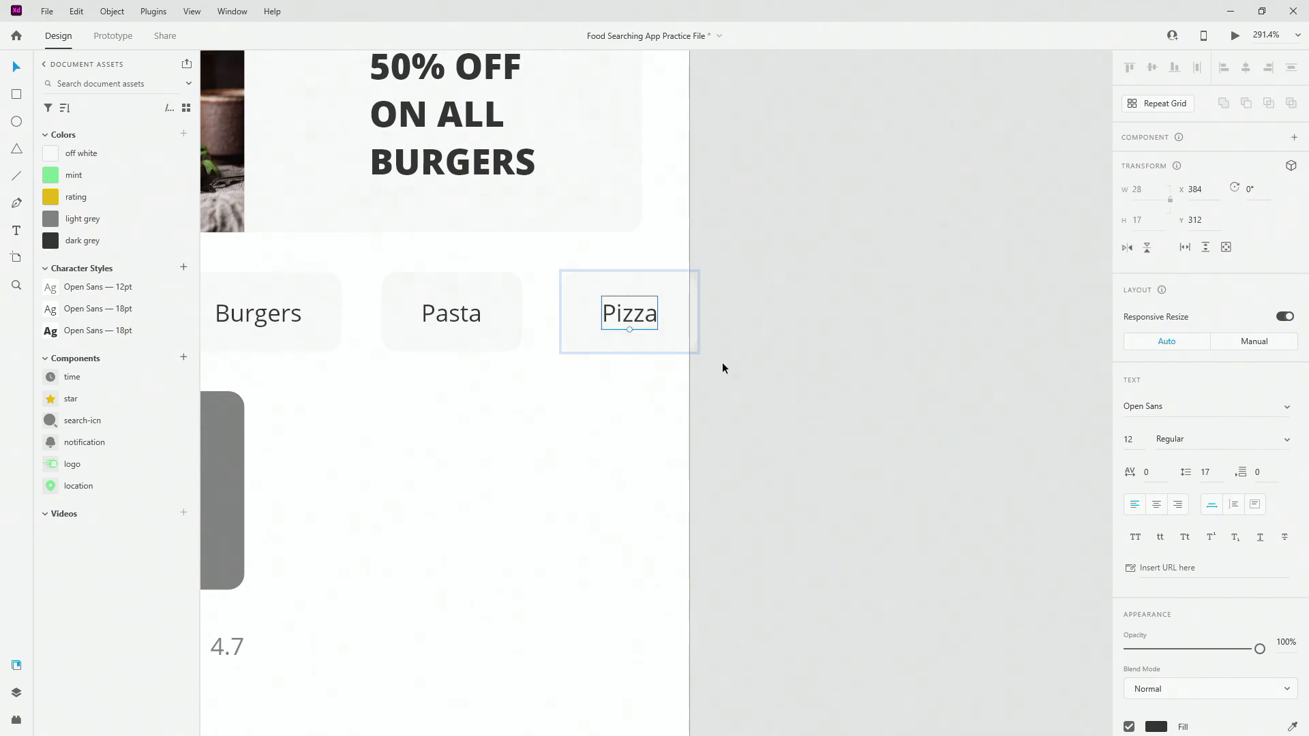
- Duplicate the Pizza tab inside the tabs stack to add a fifth tab beyond the artboard's edge
{"action": "left_click", "coordinate": [695, 374]}
{"action": "left_click", "coordinate": [683, 346]}
{"action": "key", "text": "ctrl+d"}
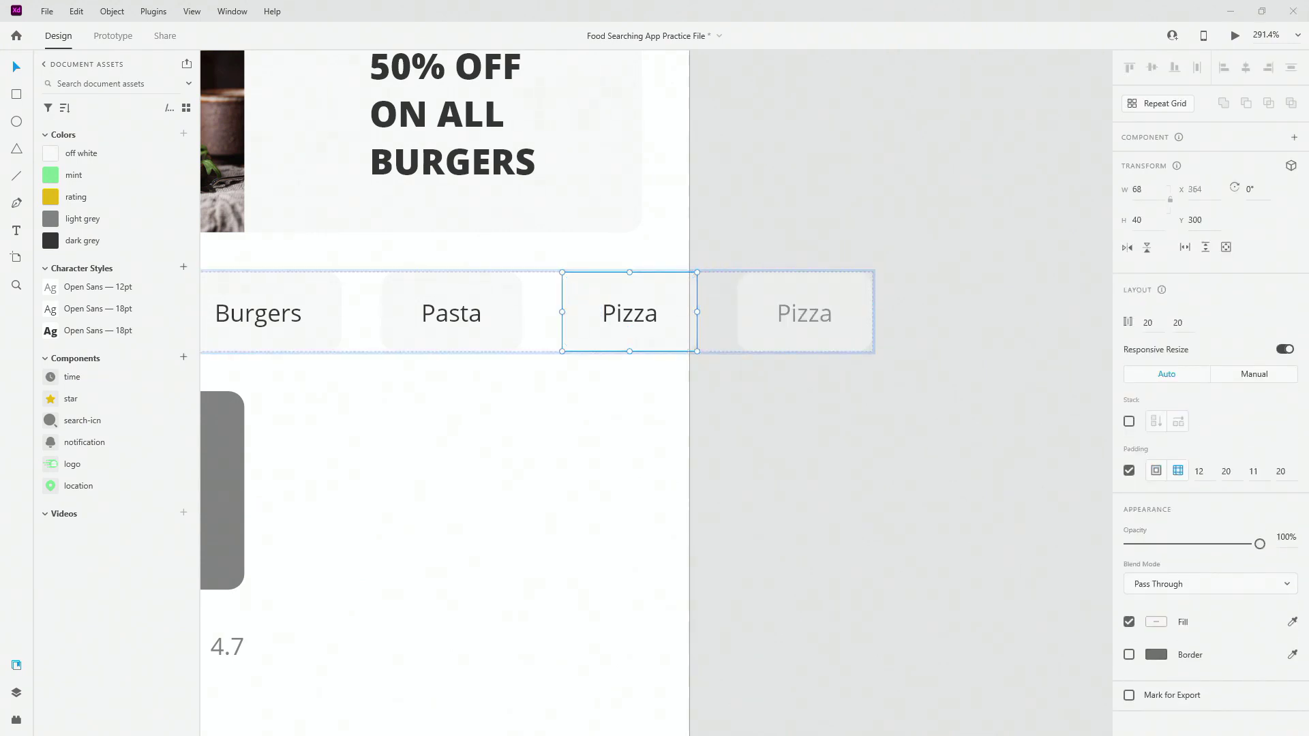
- Change the fifth tab's label to "Salads"
{"action": "double_click", "coordinate": [783, 318]}
{"action": "double_click", "coordinate": [784, 317]}
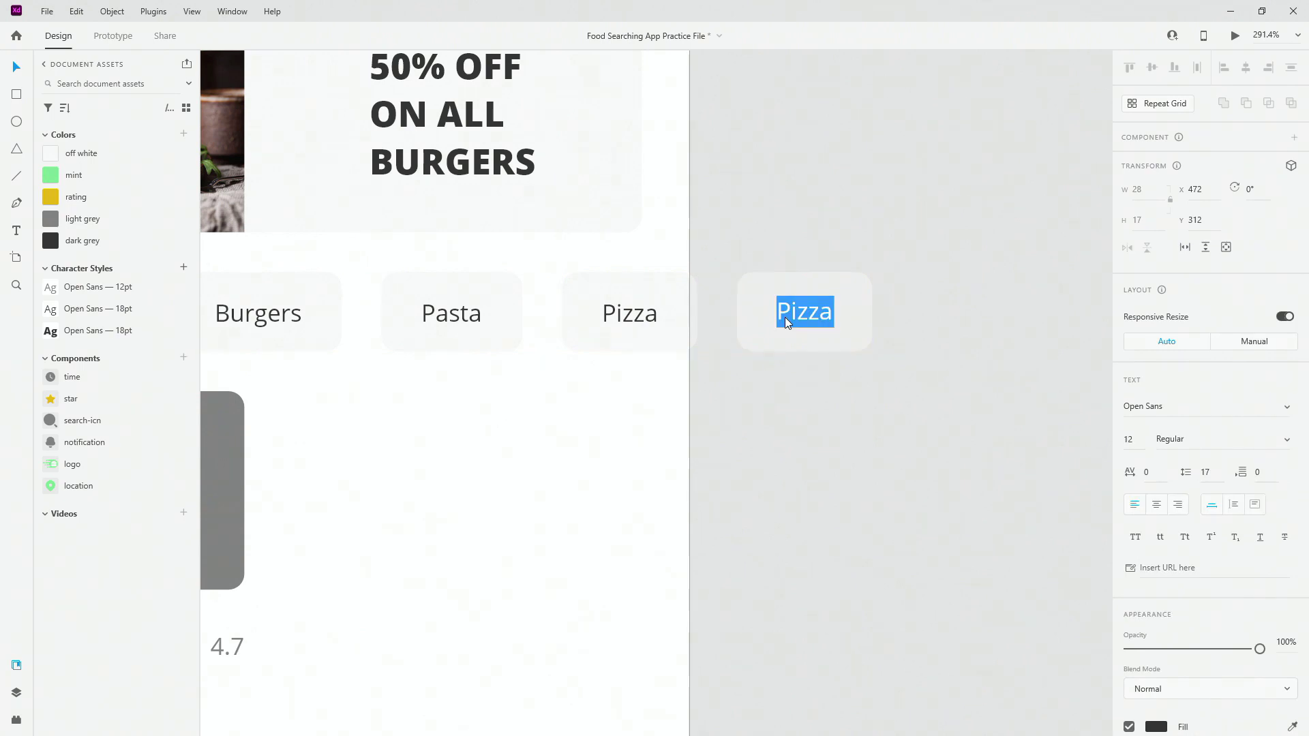
{"action": "type", "text": "Salads"}
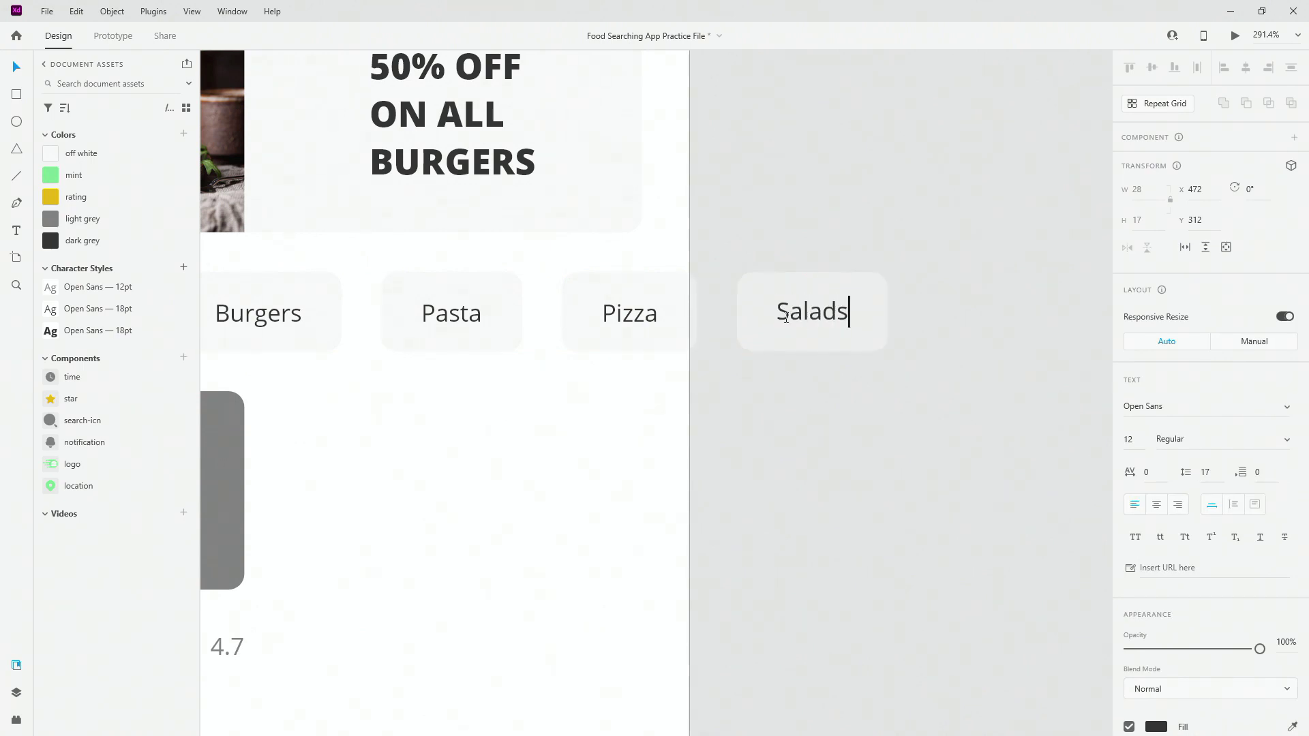
{"action": "key", "text": "Escape"}
- Show the artboard's layer list, collapse the tabs group and clear the selection
{"action": "scroll", "coordinate": [914, 439], "scroll_direction": "down", "scroll_amount": 3}
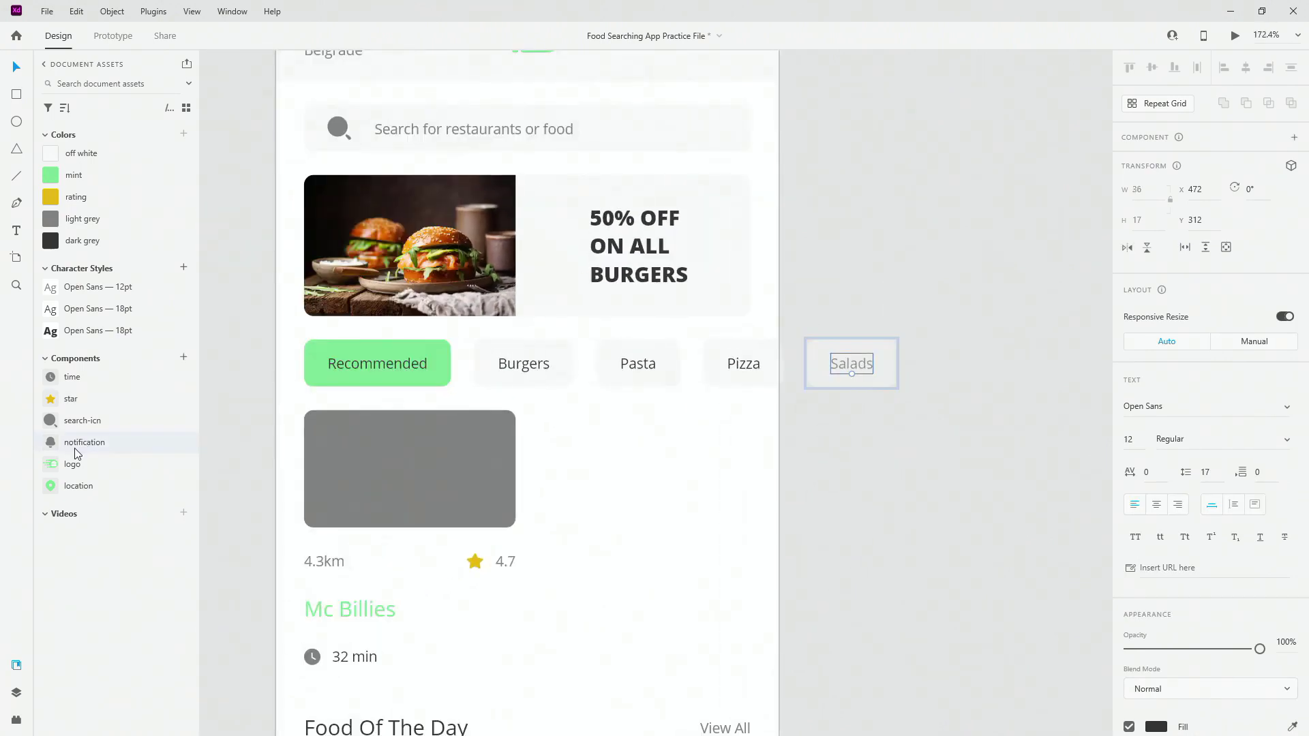
{"action": "left_click", "coordinate": [16, 692]}
{"action": "left_click", "coordinate": [62, 292]}
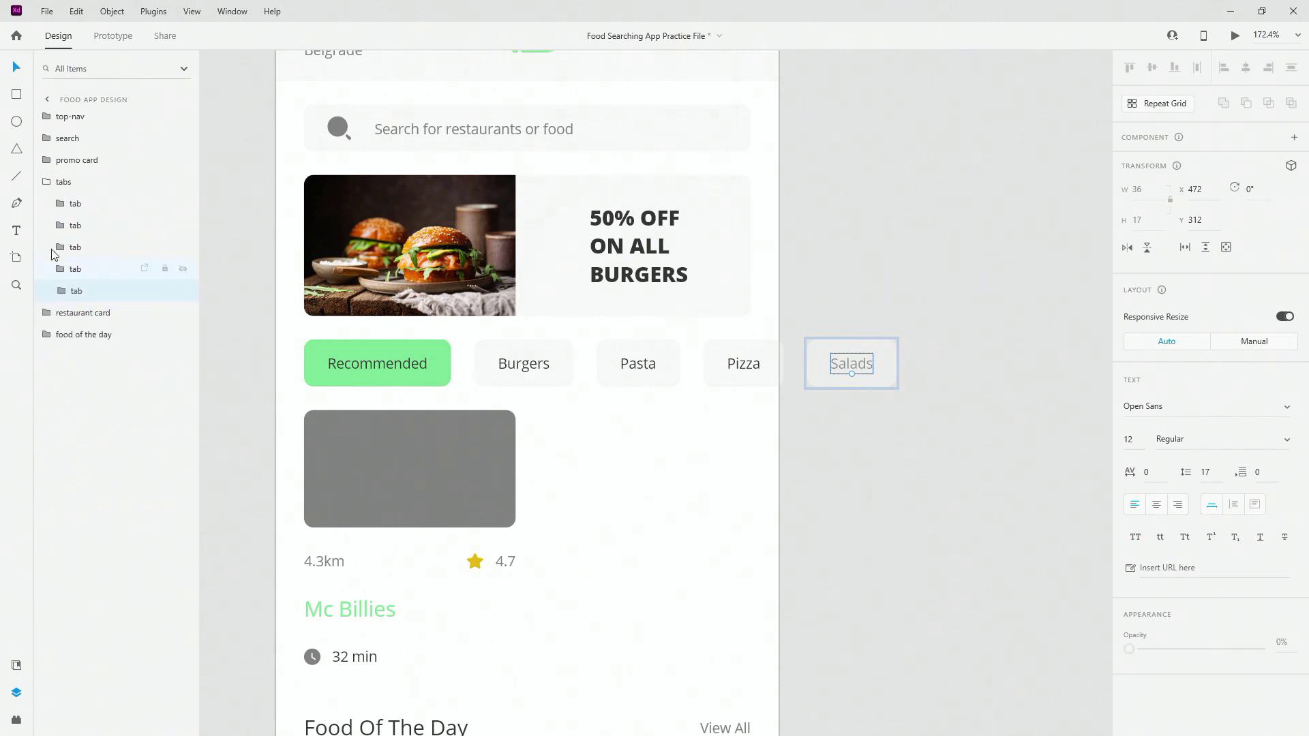
{"action": "left_click", "coordinate": [50, 184]}
{"action": "left_click", "coordinate": [689, 424]}
{"action": "scroll", "coordinate": [825, 398], "scroll_direction": "down", "scroll_amount": 2}
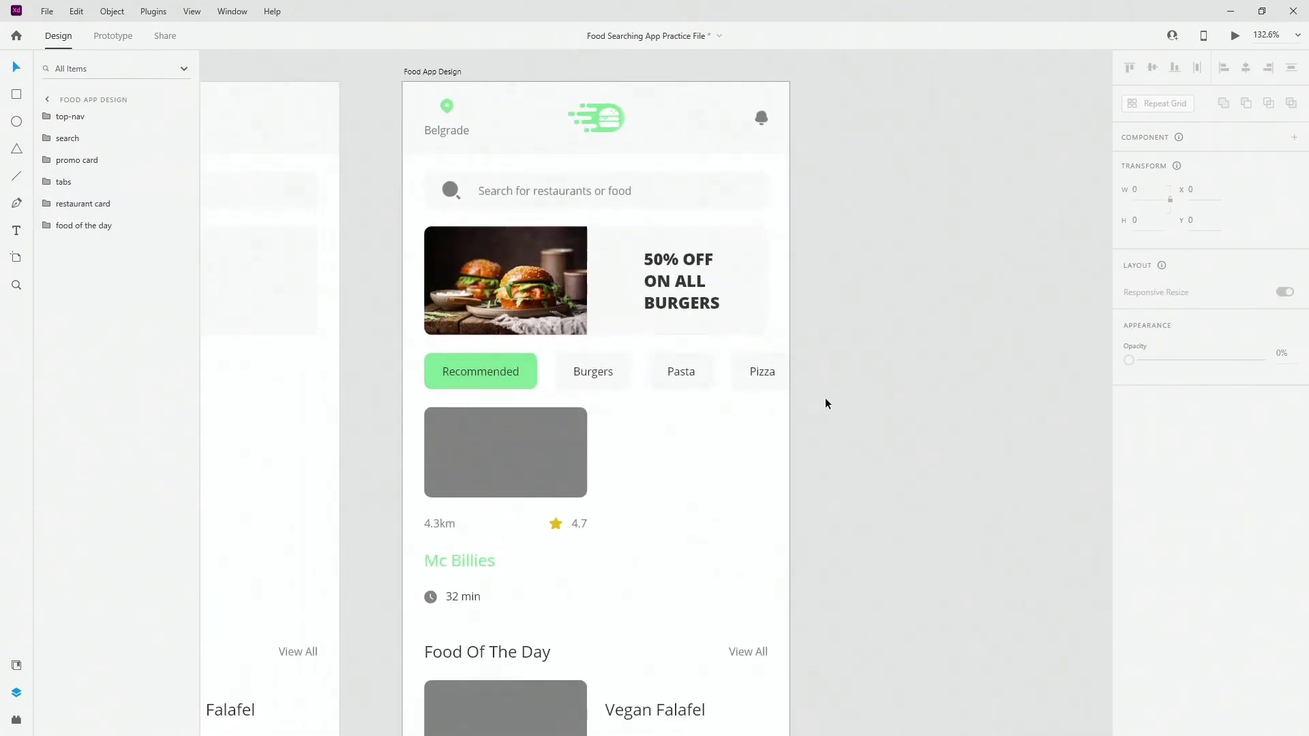
- Preview the Food App Design screen to check how the tabs row runs past the edge, and close the preview
{"action": "left_click", "coordinate": [626, 364]}
{"action": "key", "text": "ctrl+Return"}
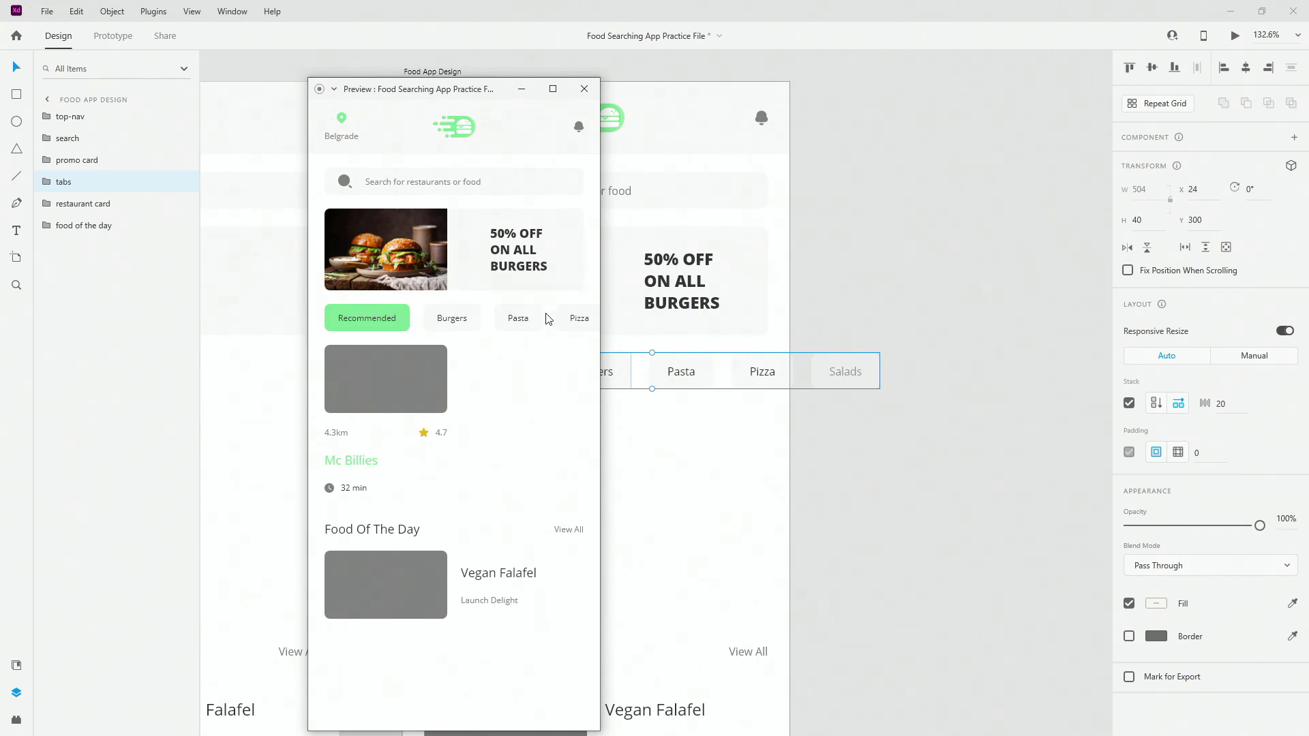
{"action": "left_click", "coordinate": [584, 88]}
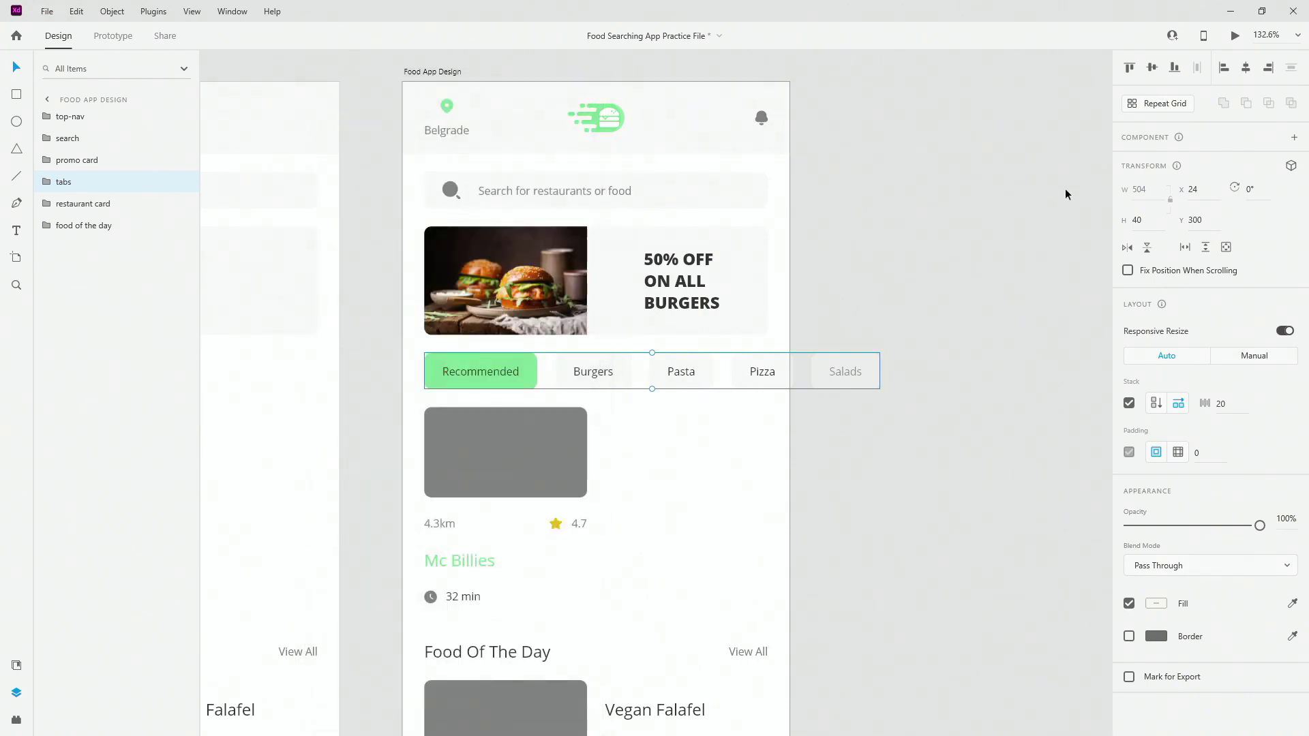
- Make the tabs a horizontal scroll group and extend its viewport to the artboard's left edge, 428 wide
{"action": "left_click", "coordinate": [1187, 248]}
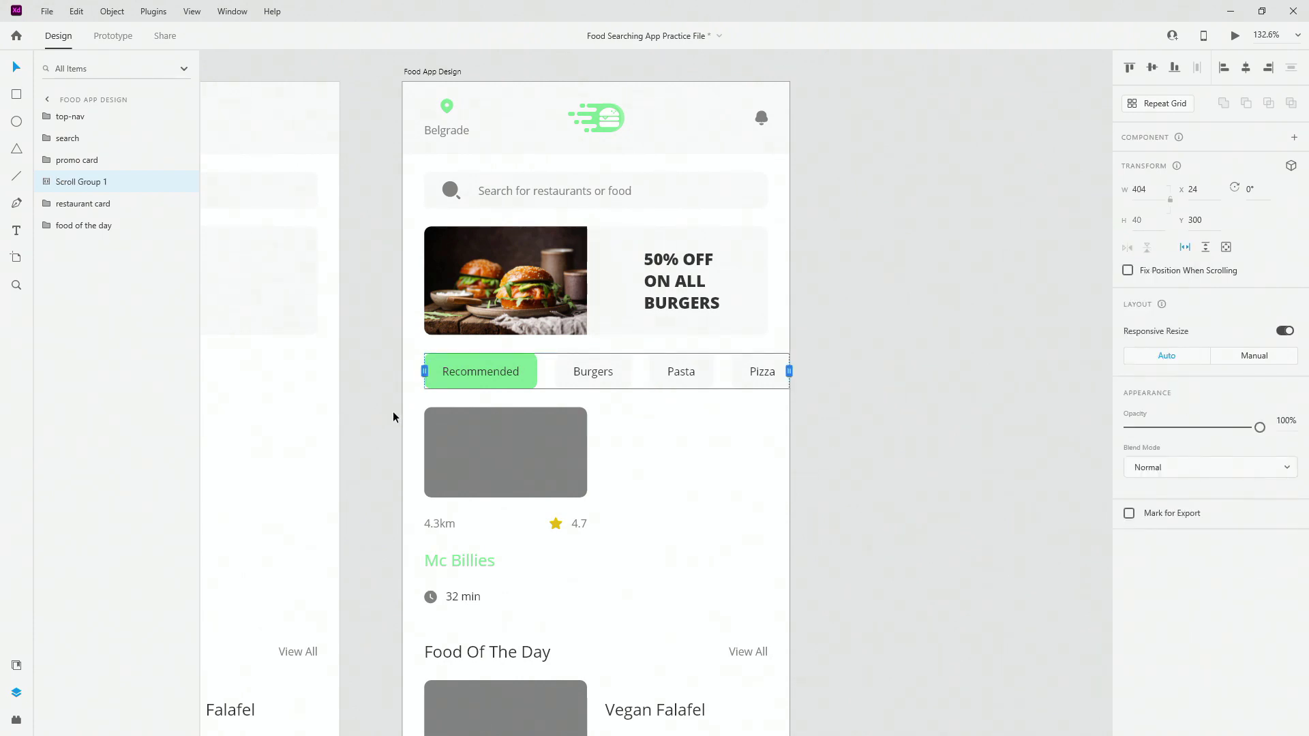
{"action": "left_click_drag", "start_coordinate": [424, 370], "coordinate": [402, 371]}
- Preview the screen, scroll the tabs row sideways to its end and close the preview
{"action": "left_click", "coordinate": [1234, 38]}
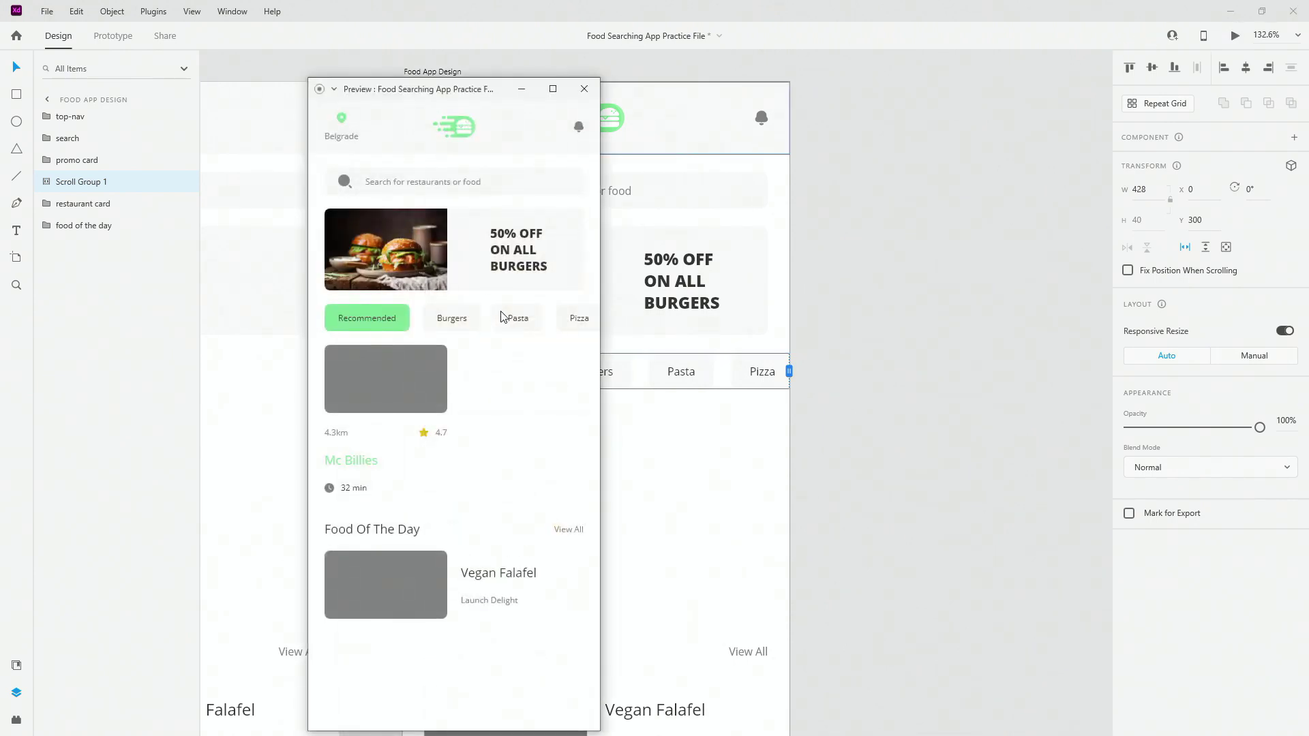
{"action": "left_click_drag", "start_coordinate": [513, 319], "coordinate": [264, 324]}
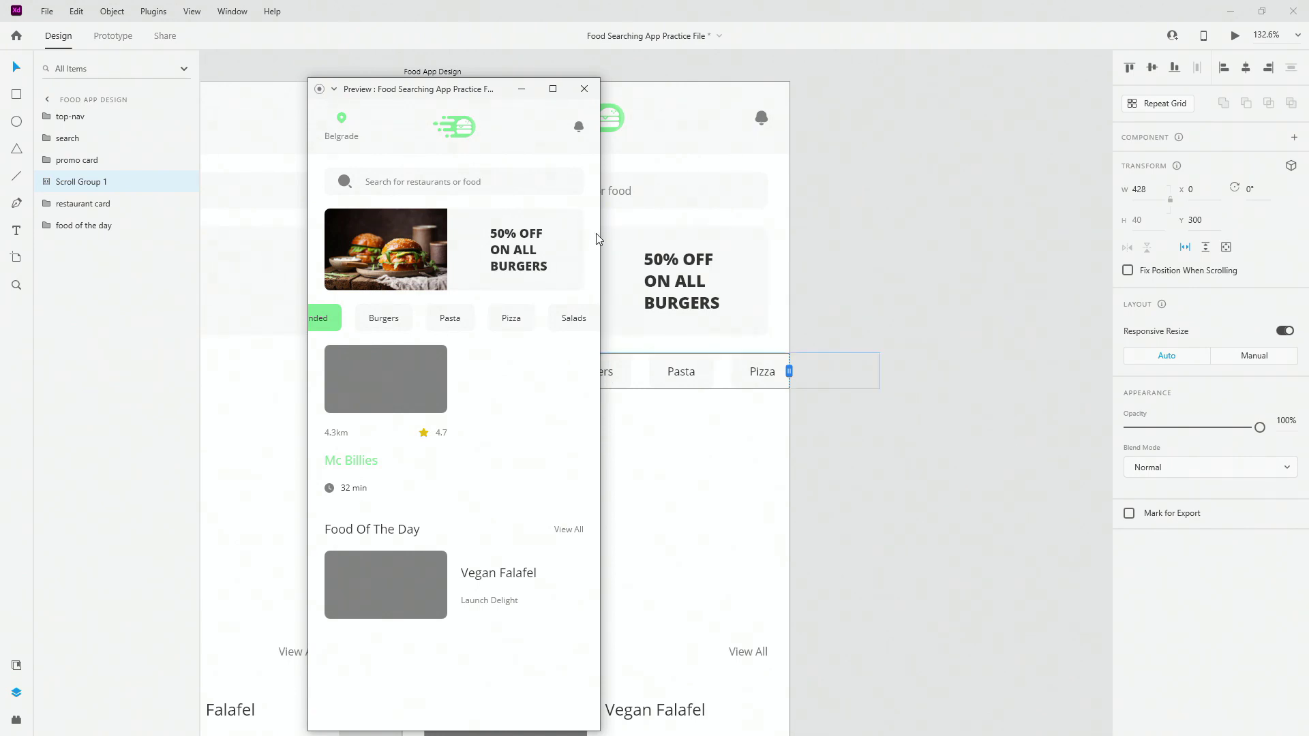
{"action": "left_click", "coordinate": [585, 88]}
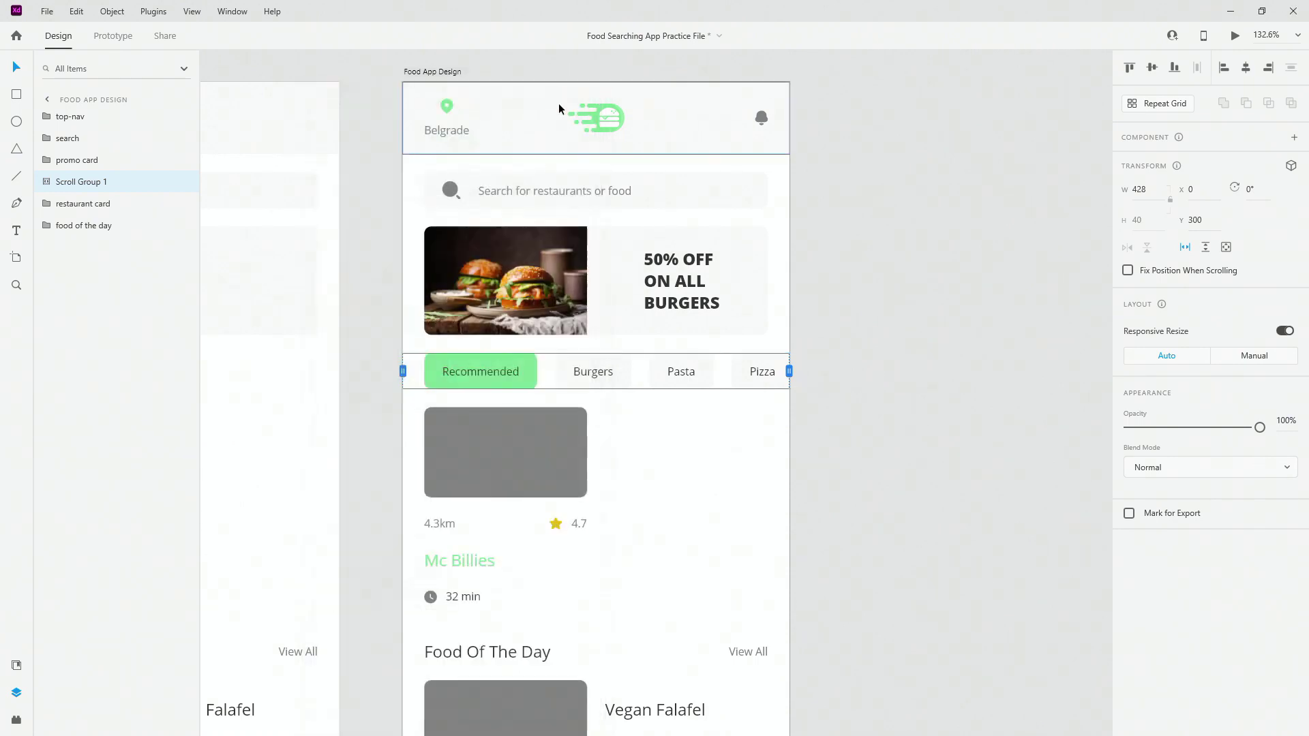
- Show the layout grid on the Food App Design artboard
{"action": "left_click", "coordinate": [433, 72]}
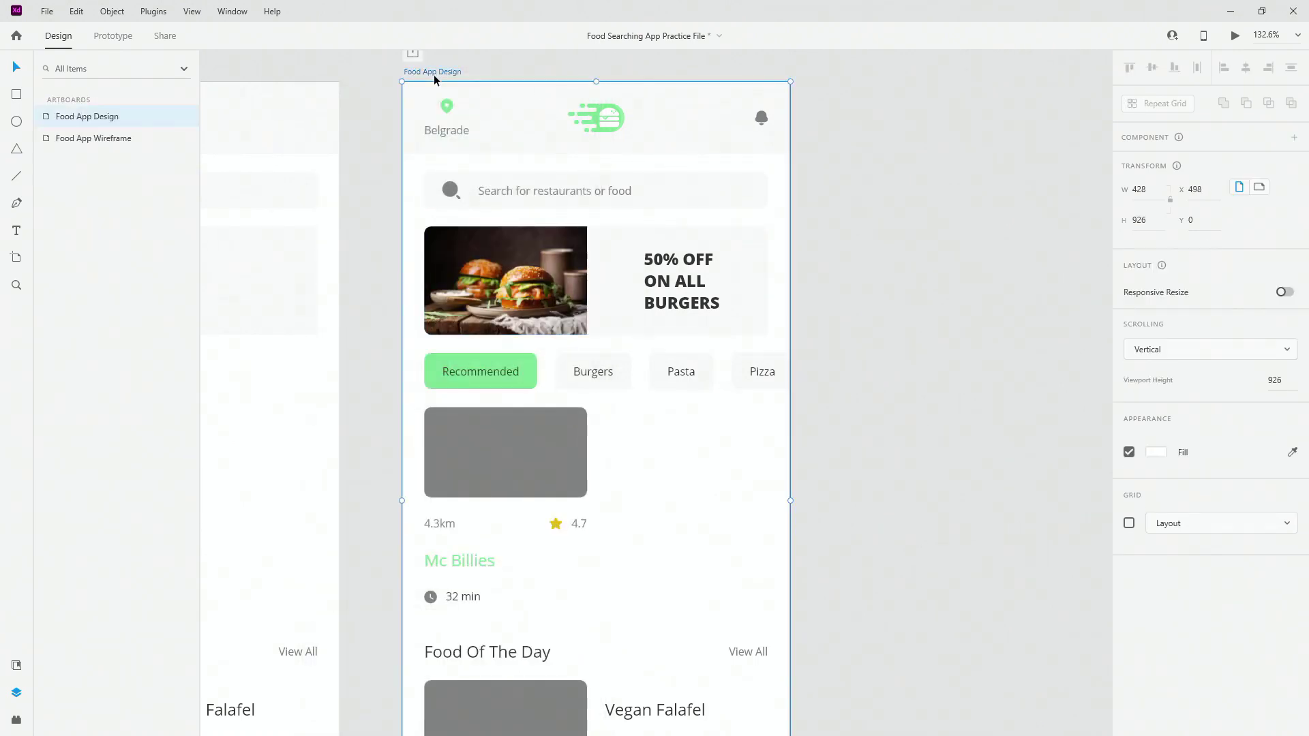
{"action": "left_click", "coordinate": [1128, 523]}
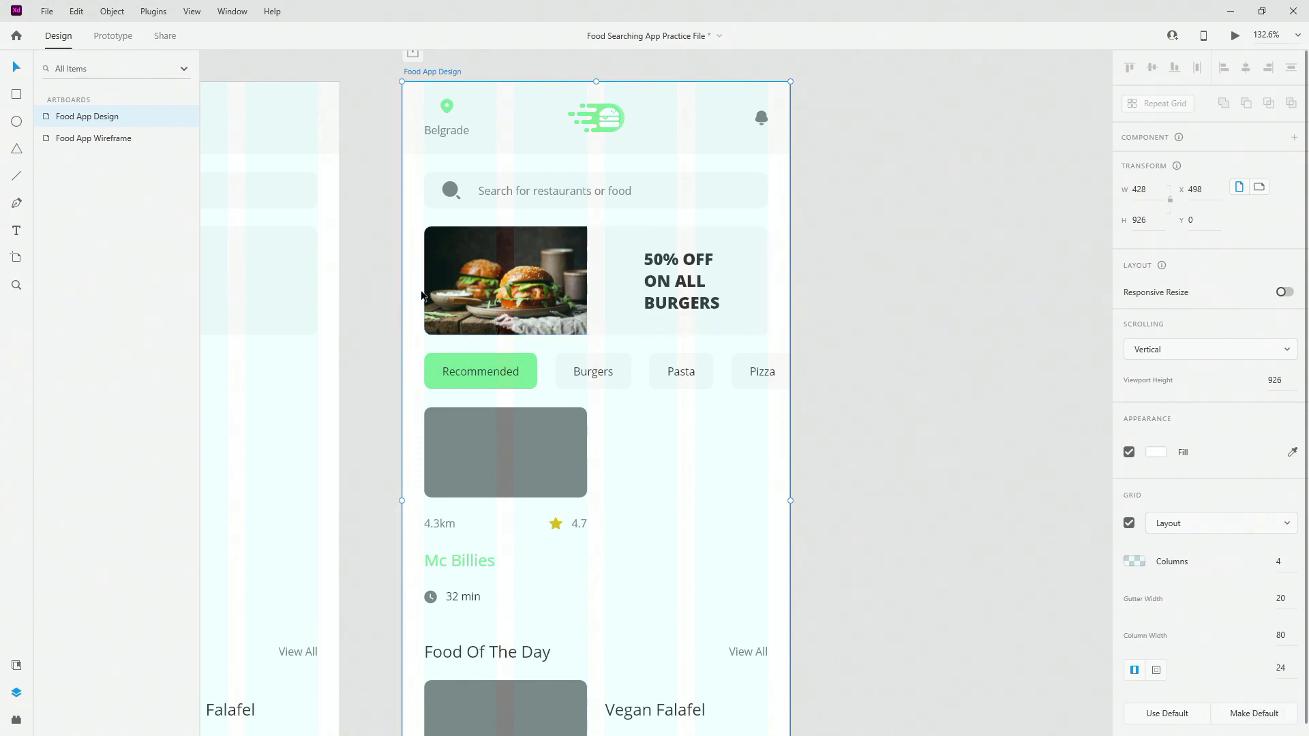
- Switch the tabs stack inside the scroll group to individual padding values and set its right padding to 24
{"action": "double_click", "coordinate": [693, 366]}
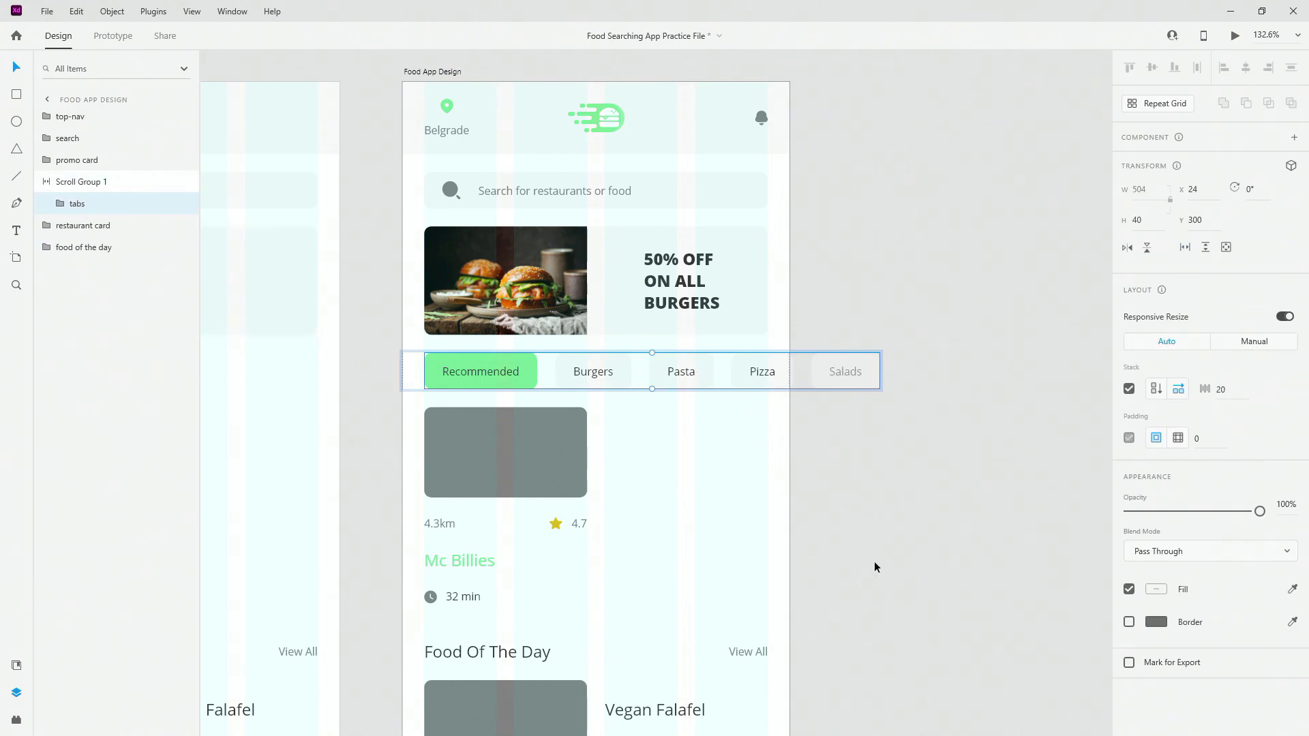
{"action": "left_click", "coordinate": [1178, 439]}
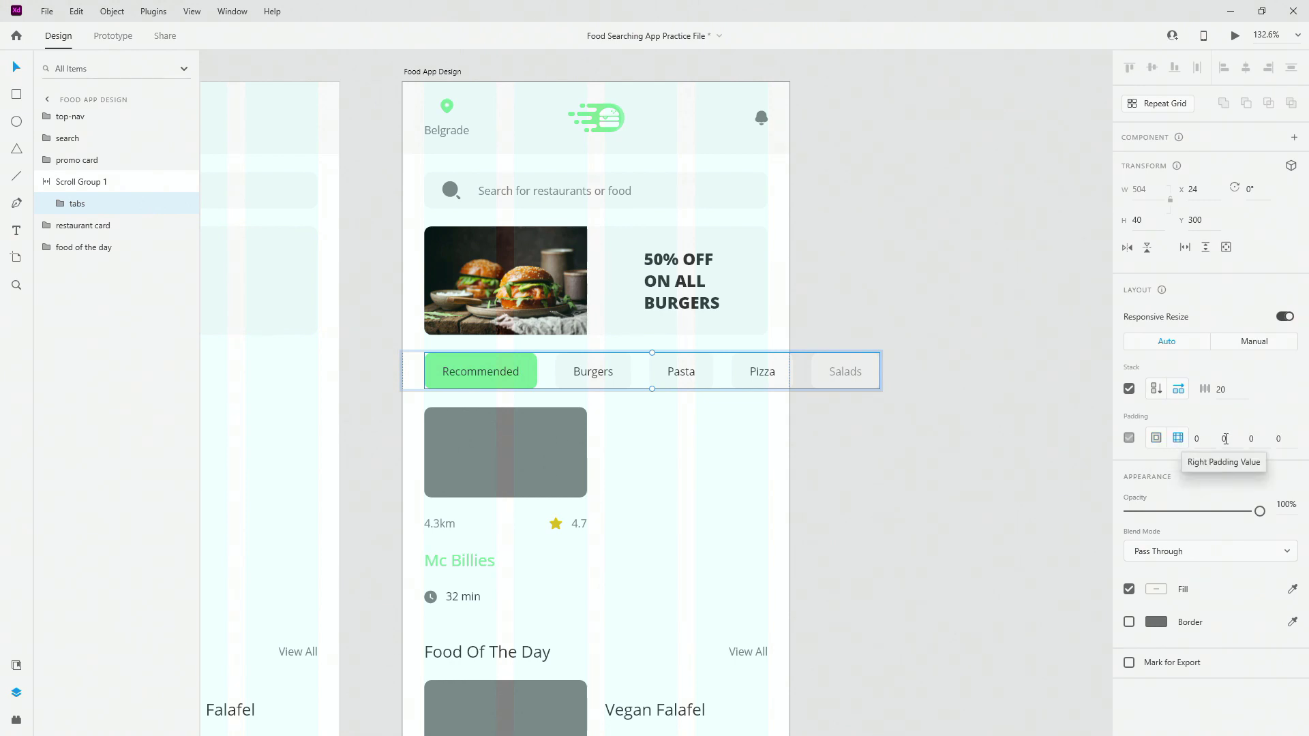
{"action": "left_click", "coordinate": [1224, 439]}
{"action": "type", "text": "2"}
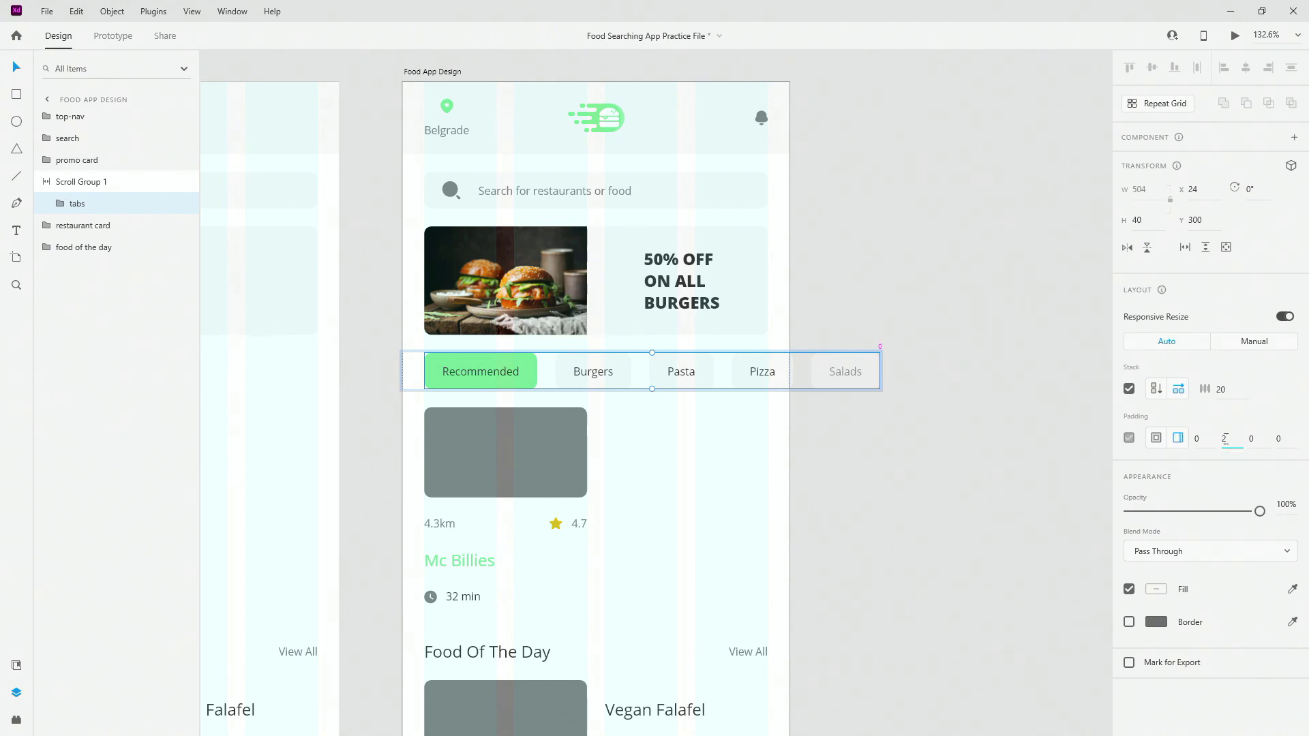
{"action": "type", "text": "4"}
{"action": "key", "text": "Return"}
- Preview the screen again, scroll the tabs to the Salads tab to check the end margin, and close the preview
{"action": "key", "text": "super+Down"}
{"action": "key", "text": "ctrl+Return"}
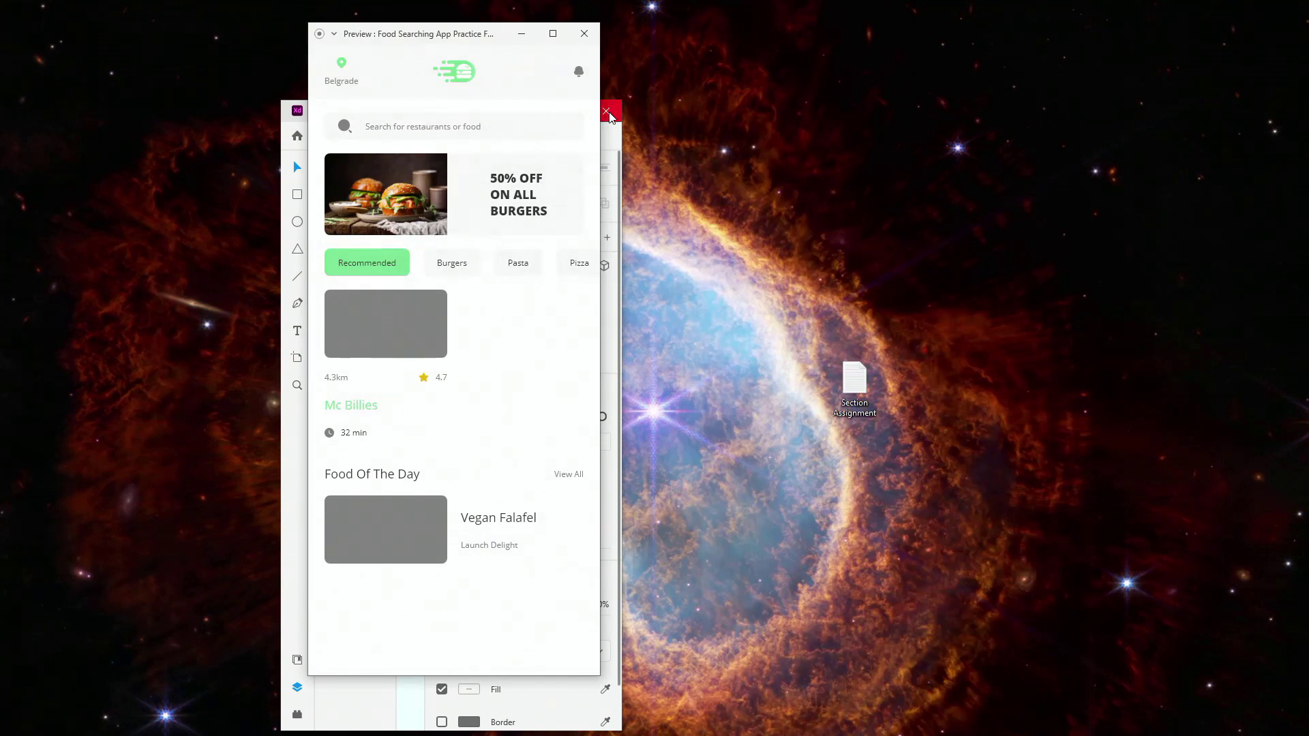
{"action": "left_click", "coordinate": [616, 145]}
{"action": "left_click", "coordinate": [575, 109]}
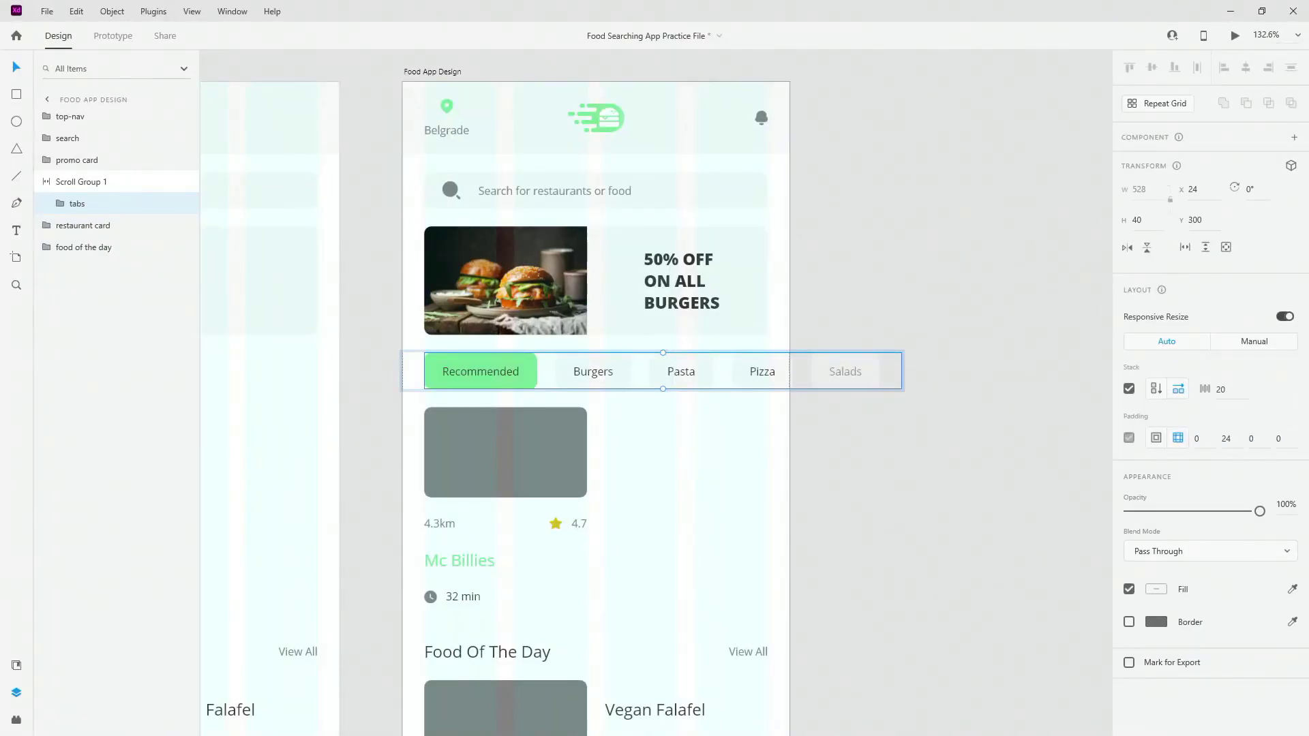
{"action": "key", "text": "ctrl+Return"}
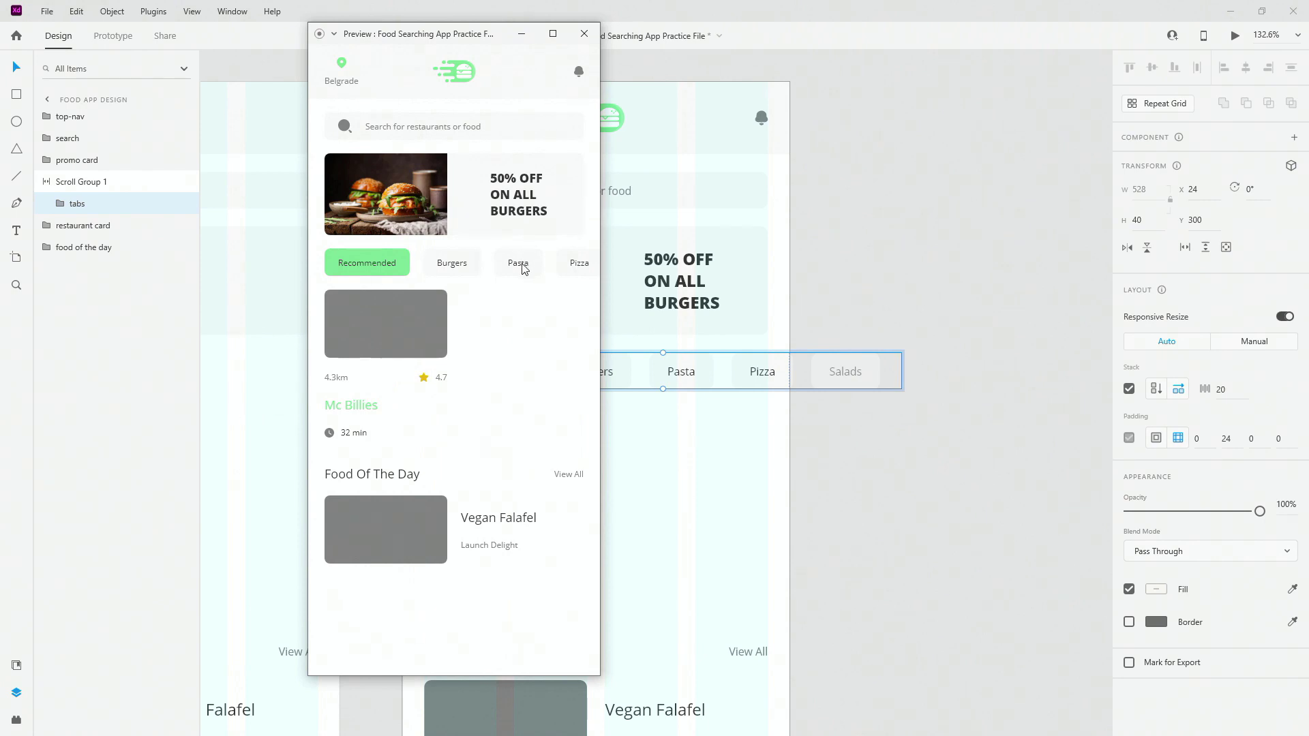
{"action": "left_click_drag", "start_coordinate": [528, 260], "coordinate": [314, 262]}
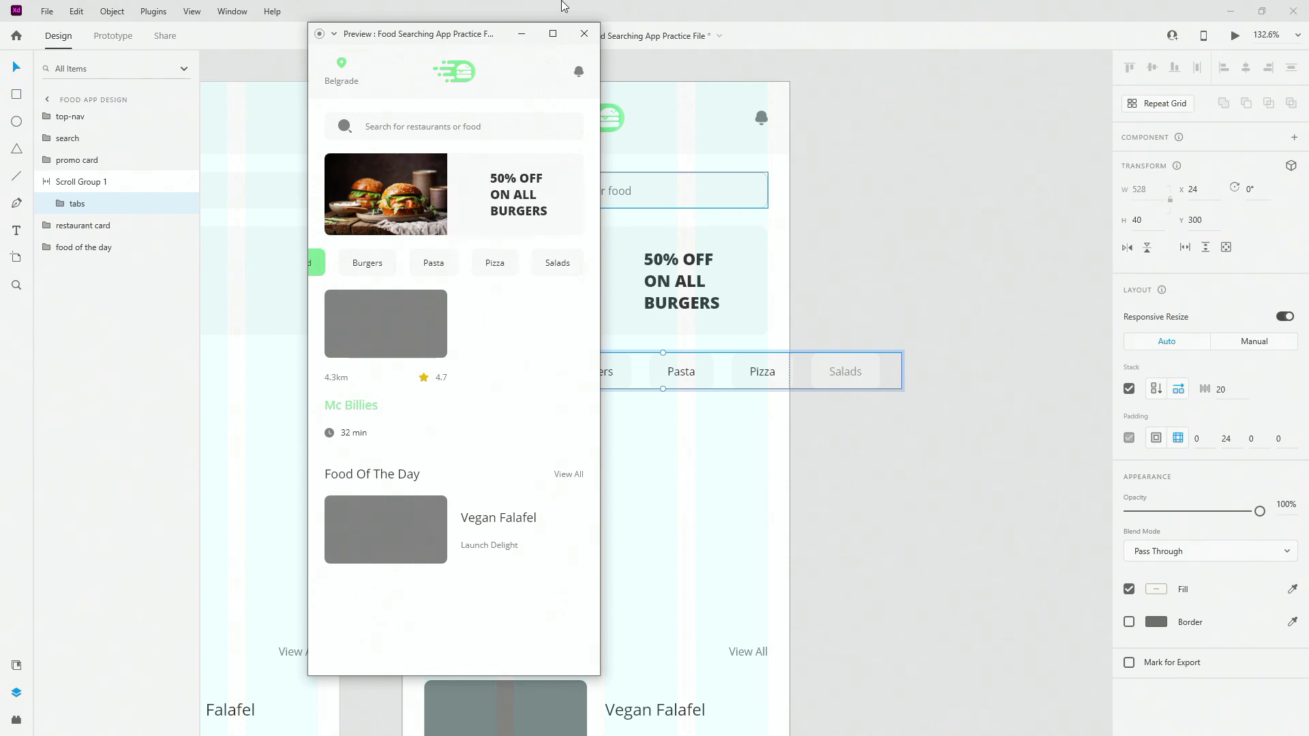
{"action": "left_click", "coordinate": [583, 33]}
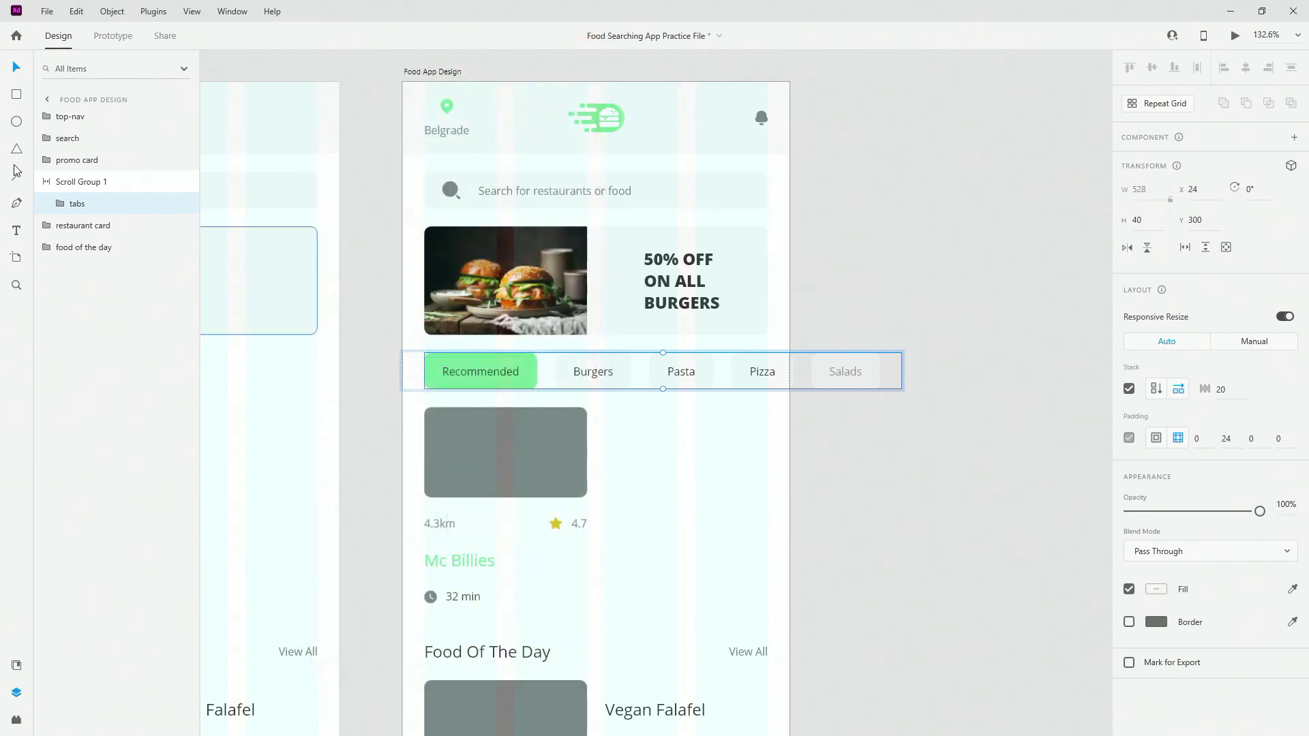
- Rename the scroll group as "tabs" and collapse it in the layer list
{"action": "double_click", "coordinate": [76, 204]}
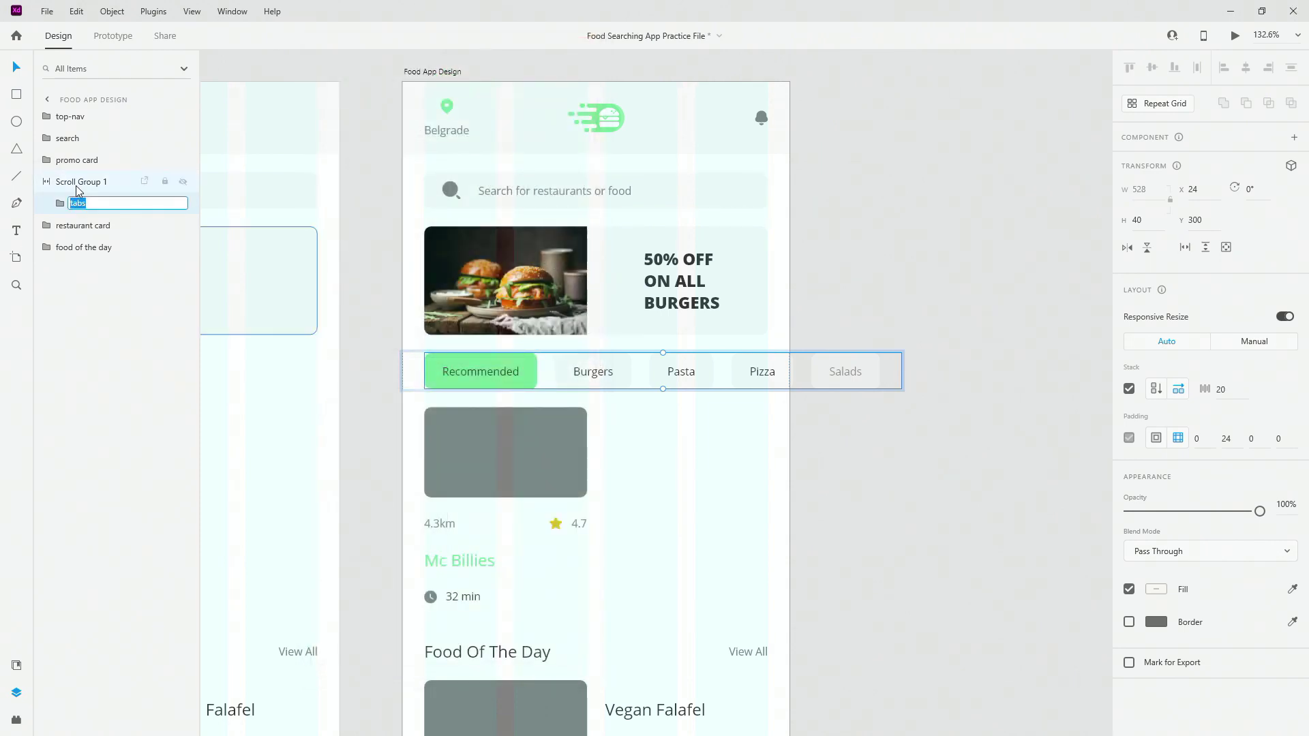
{"action": "double_click", "coordinate": [77, 182]}
{"action": "type", "text": "tabs"}
{"action": "key", "text": "Return"}
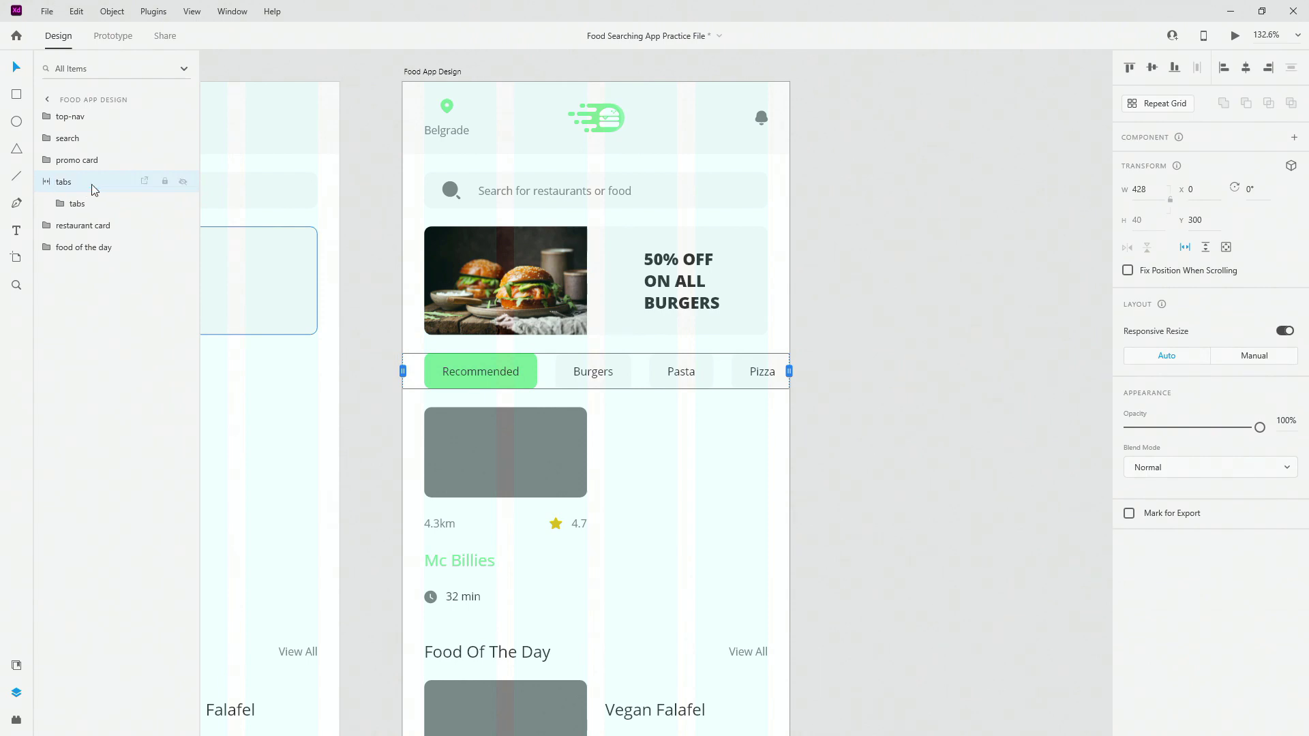
{"action": "left_click", "coordinate": [46, 181]}
- Examine the layers that make up the restaurant card: card image, info, restaurant name and timestamp
{"action": "scroll", "coordinate": [533, 351], "scroll_direction": "down", "scroll_amount": 5}
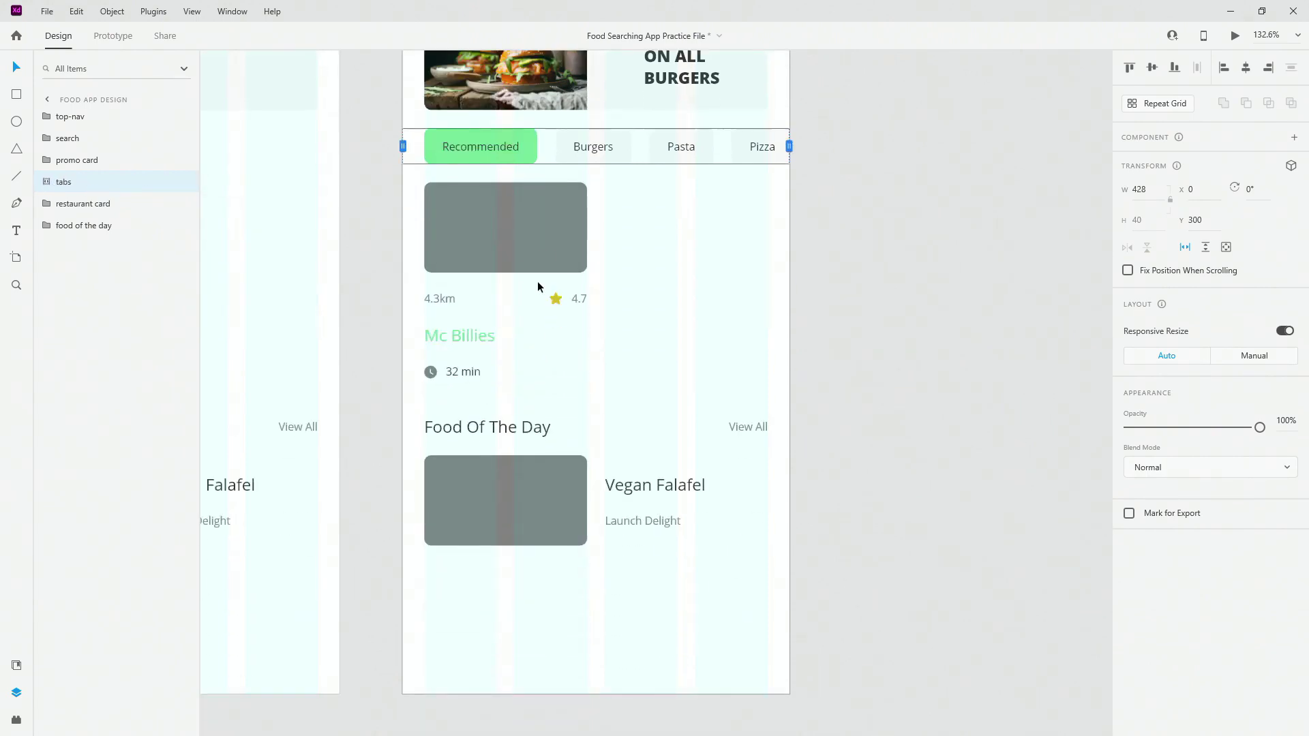
{"action": "left_click", "coordinate": [539, 278]}
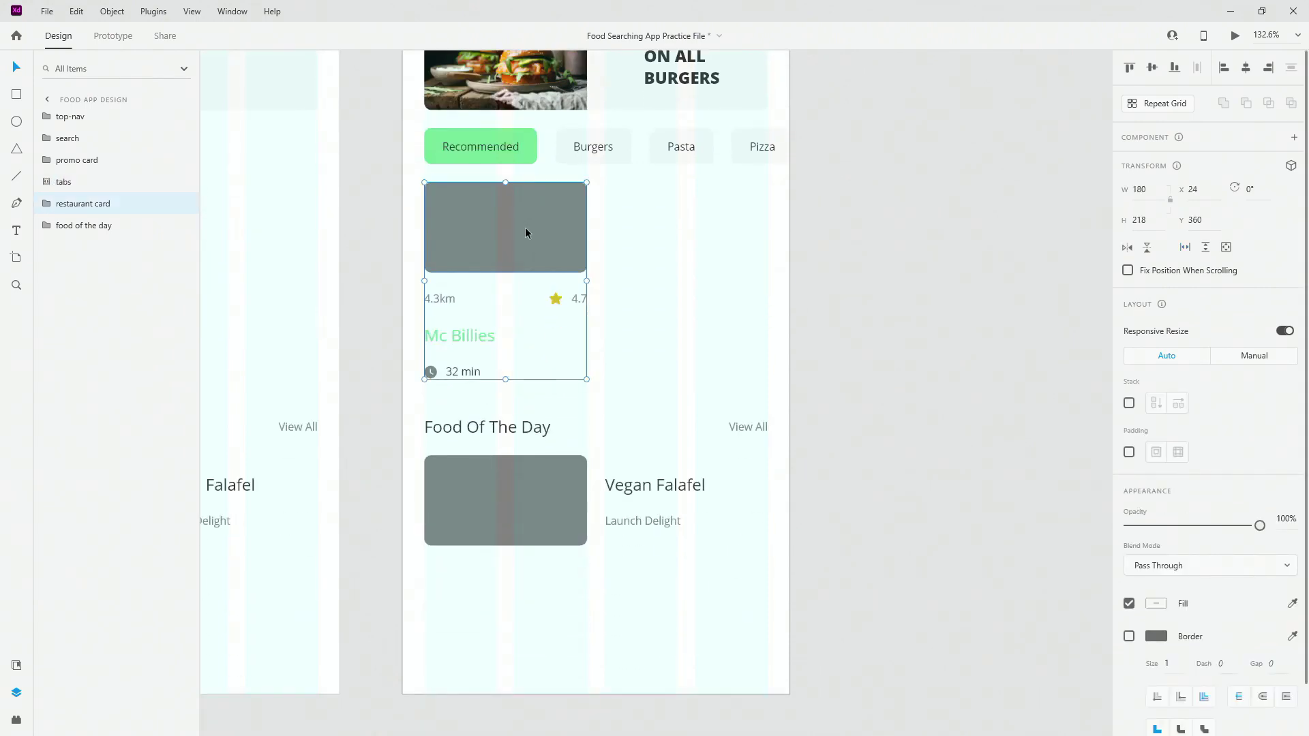
{"action": "left_click", "coordinate": [45, 203]}
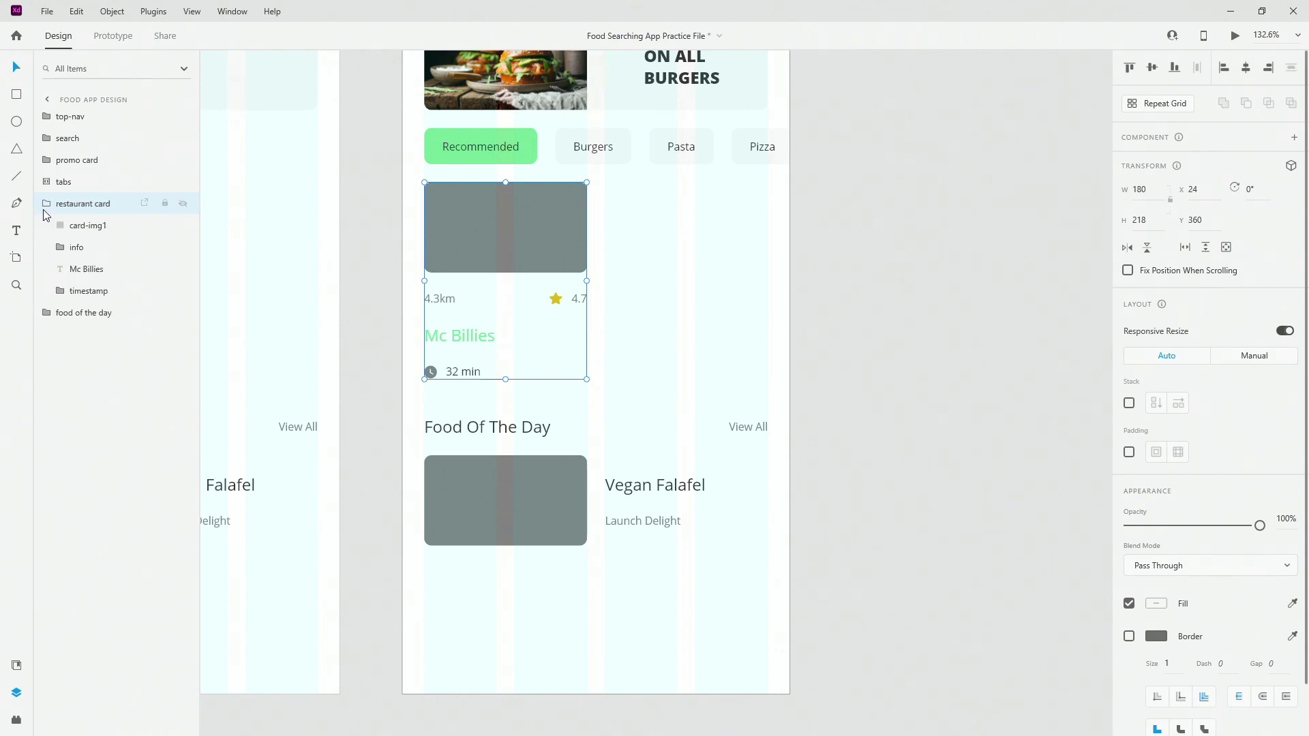
{"action": "left_click", "coordinate": [87, 229]}
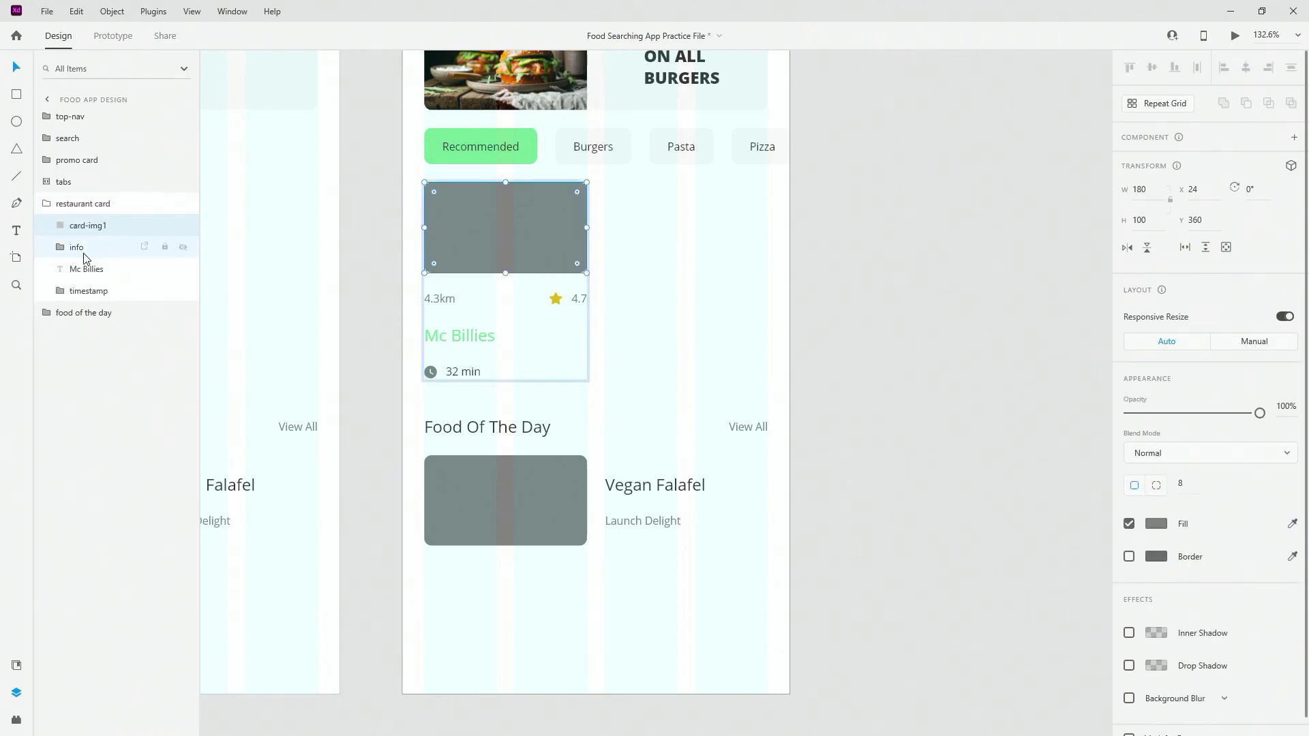
{"action": "left_click", "coordinate": [83, 249]}
{"action": "left_click", "coordinate": [98, 276]}
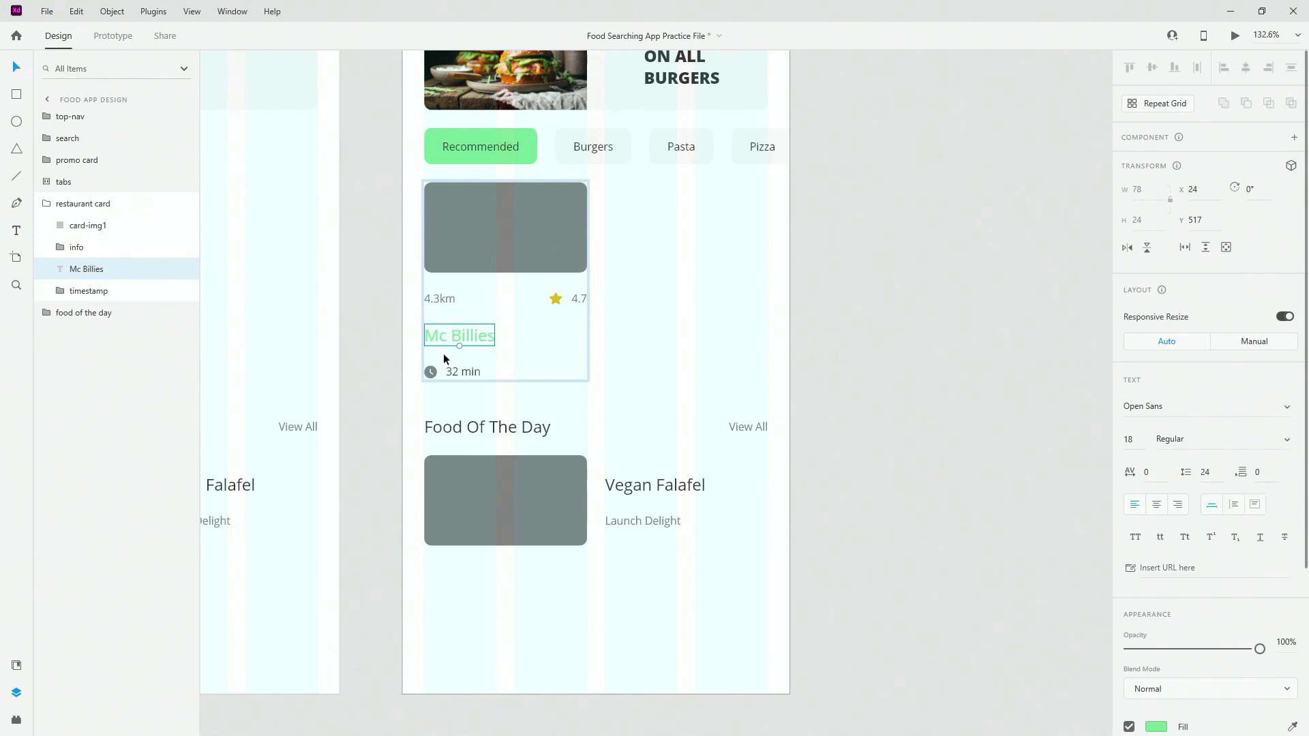
{"action": "left_click", "coordinate": [72, 293]}
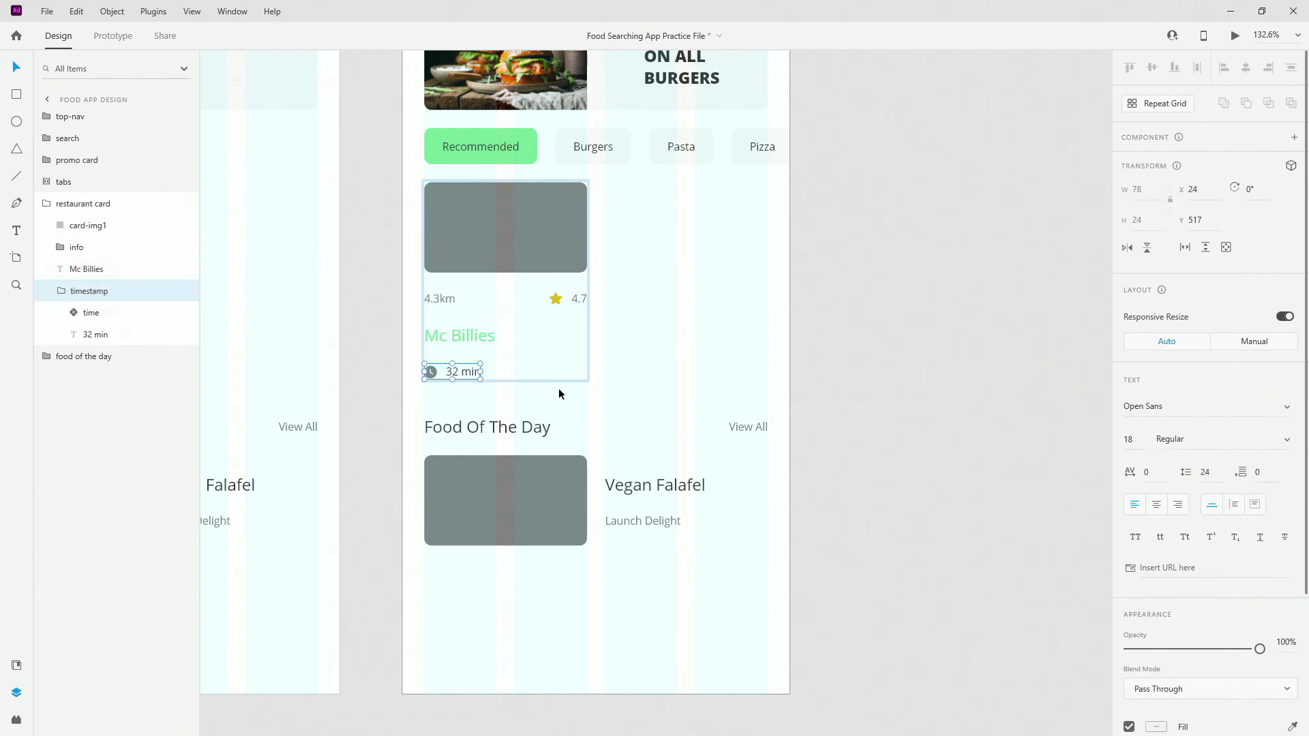
{"action": "left_click", "coordinate": [61, 291]}
{"action": "left_click", "coordinate": [85, 229]}
{"action": "left_click", "coordinate": [47, 204]}
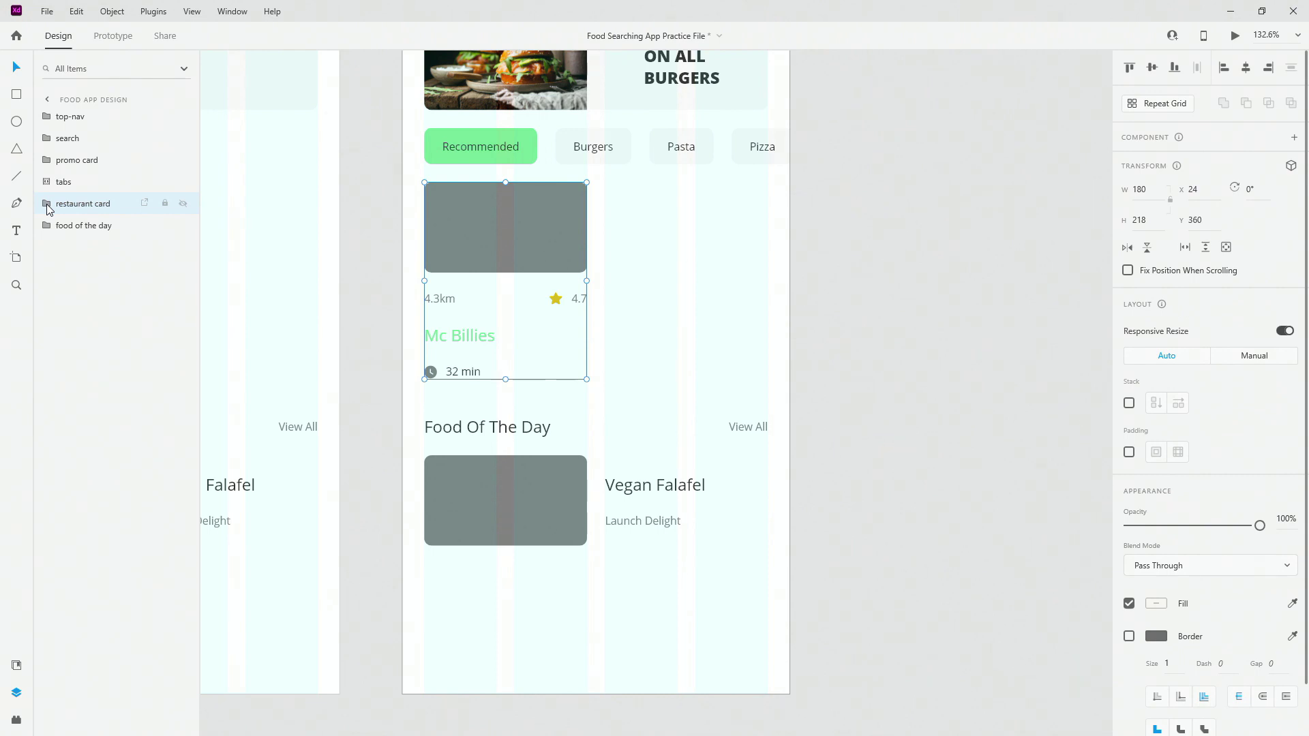
- Wrap the restaurant card in a new group and name the group "restaurant cards"
{"action": "key", "text": "ctrl+g"}
{"action": "left_click", "coordinate": [48, 204]}
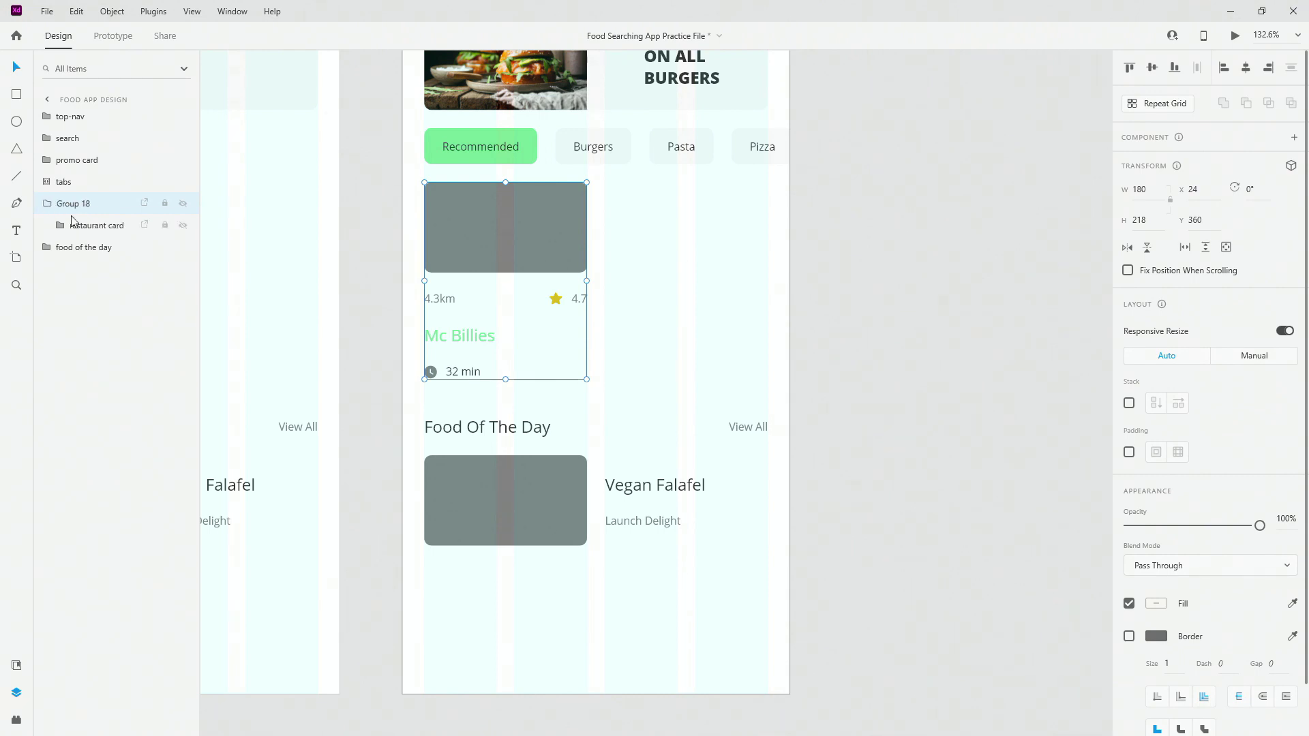
{"action": "double_click", "coordinate": [76, 225]}
{"action": "key", "text": "ctrl+c"}
{"action": "double_click", "coordinate": [72, 204]}
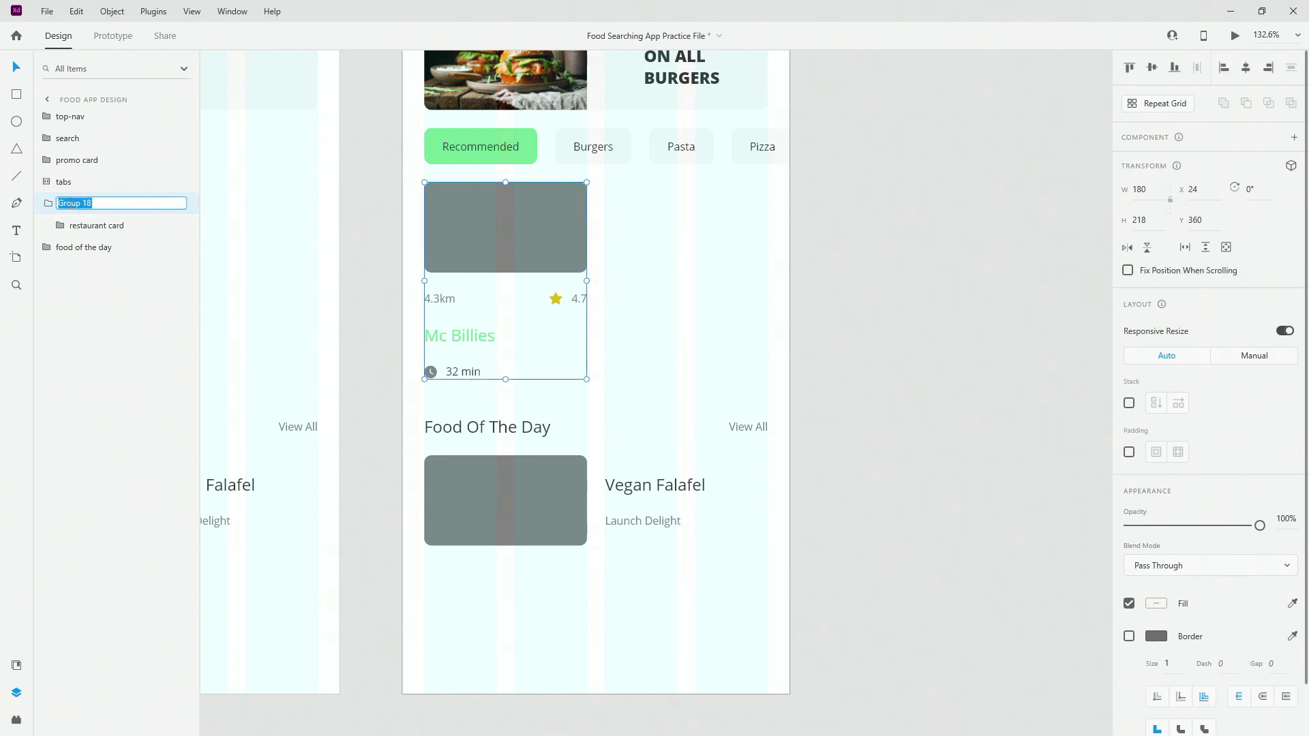
{"action": "key", "text": "ctrl+v"}
{"action": "type", "text": "s"}
{"action": "key", "text": "Return"}
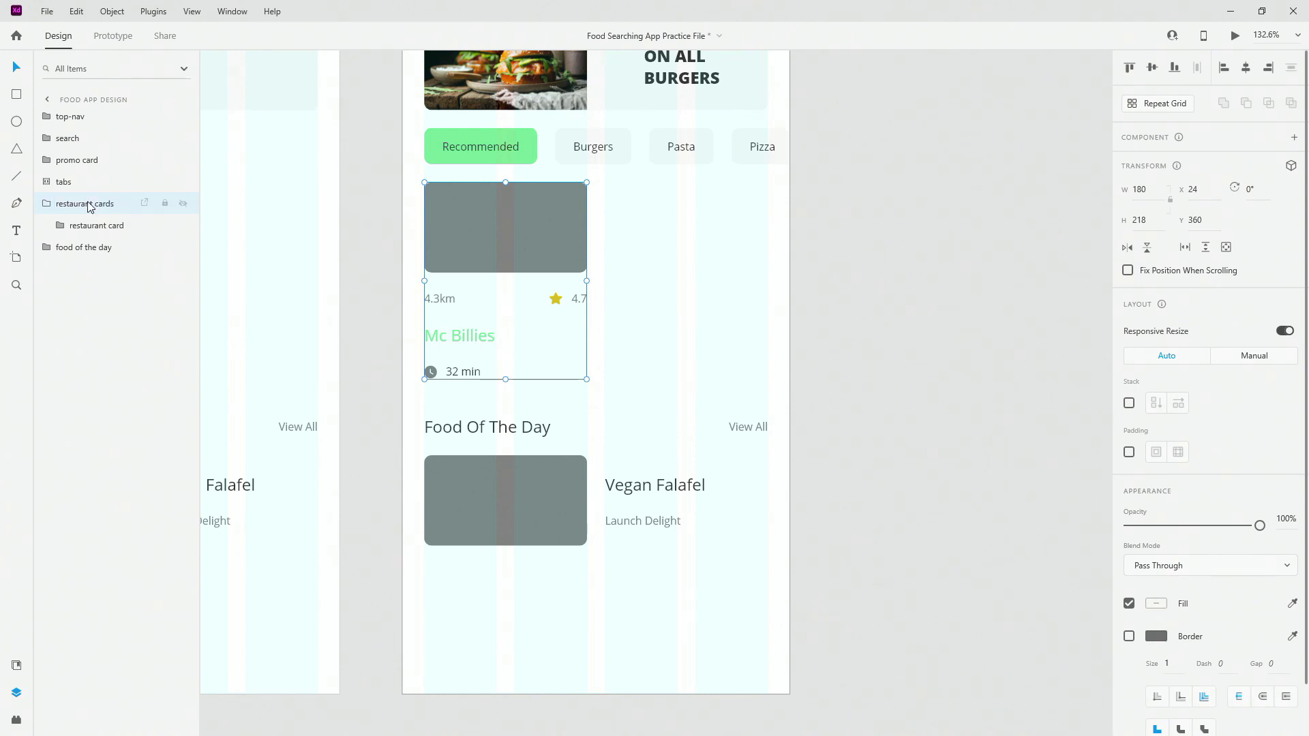
- Turn the restaurant cards group into a horizontal stack and select the restaurant card inside it
{"action": "left_click", "coordinate": [1129, 403]}
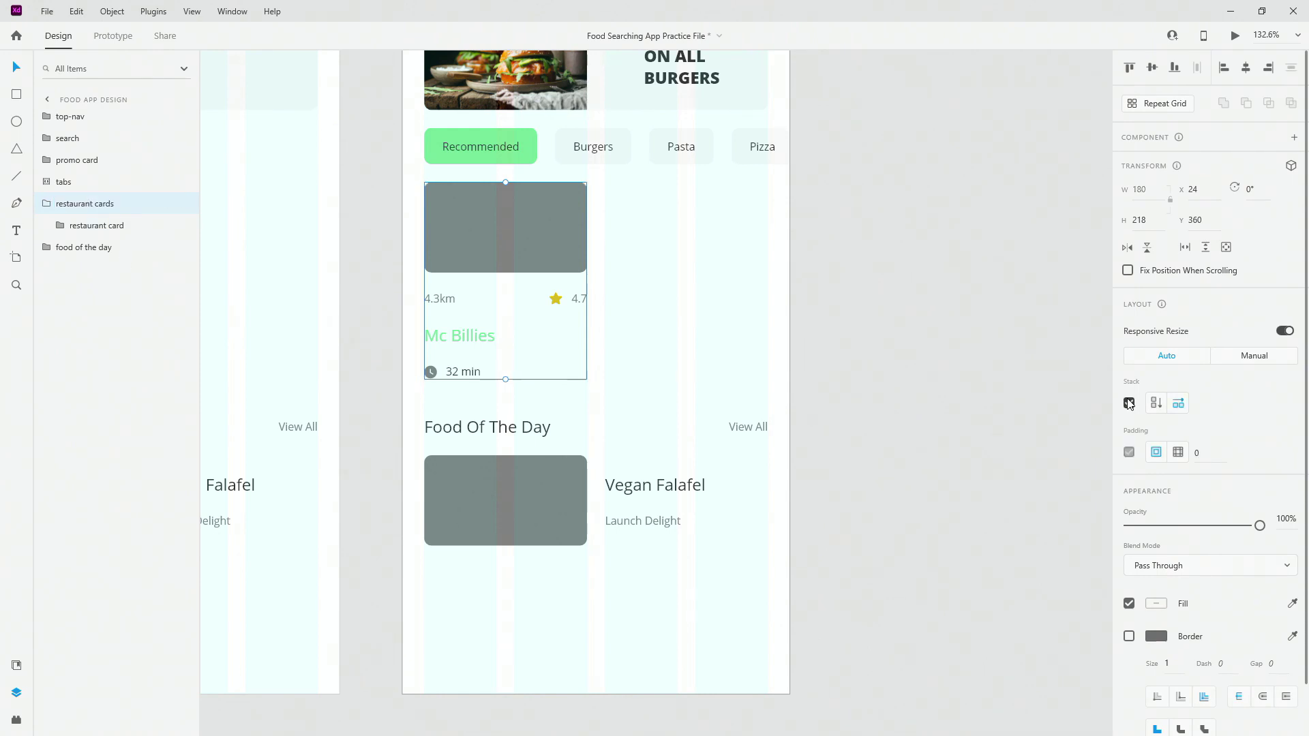
{"action": "left_click", "coordinate": [99, 226]}
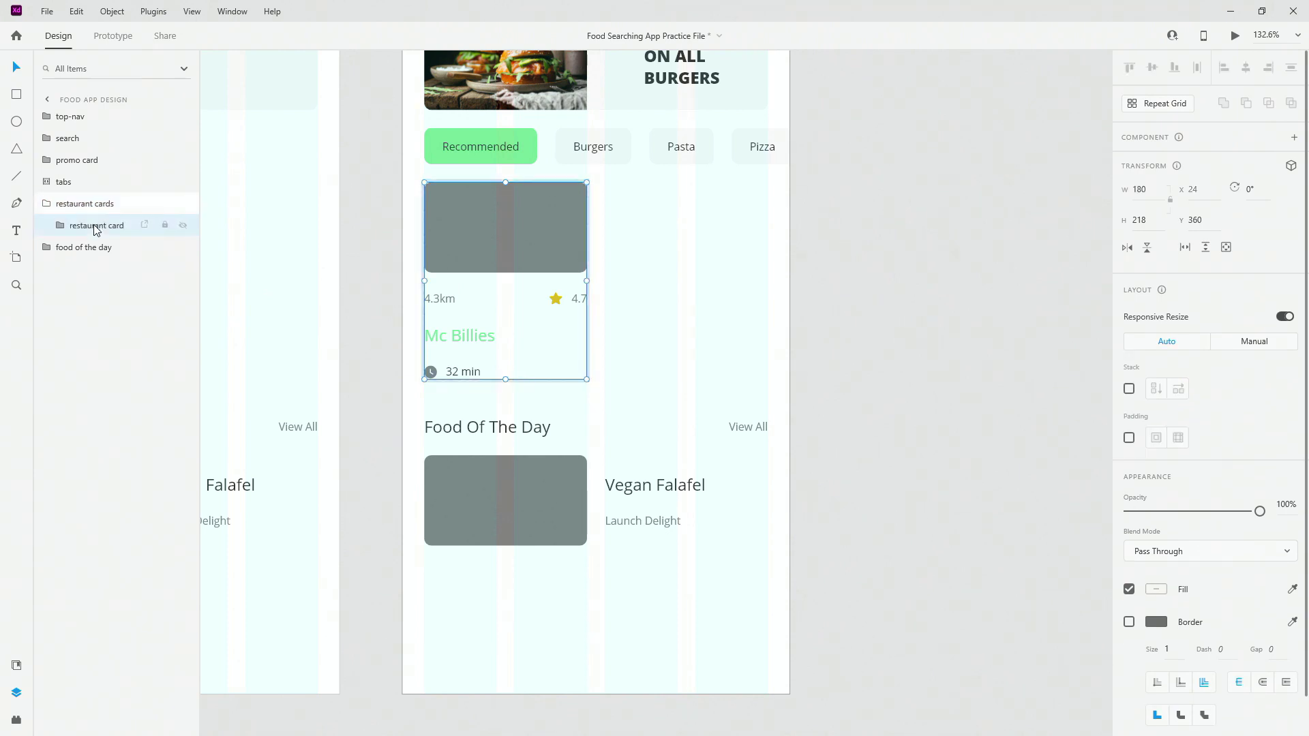
- Turn the restaurant card into a vertical stack and convert it into a component
{"action": "left_click", "coordinate": [1129, 390]}
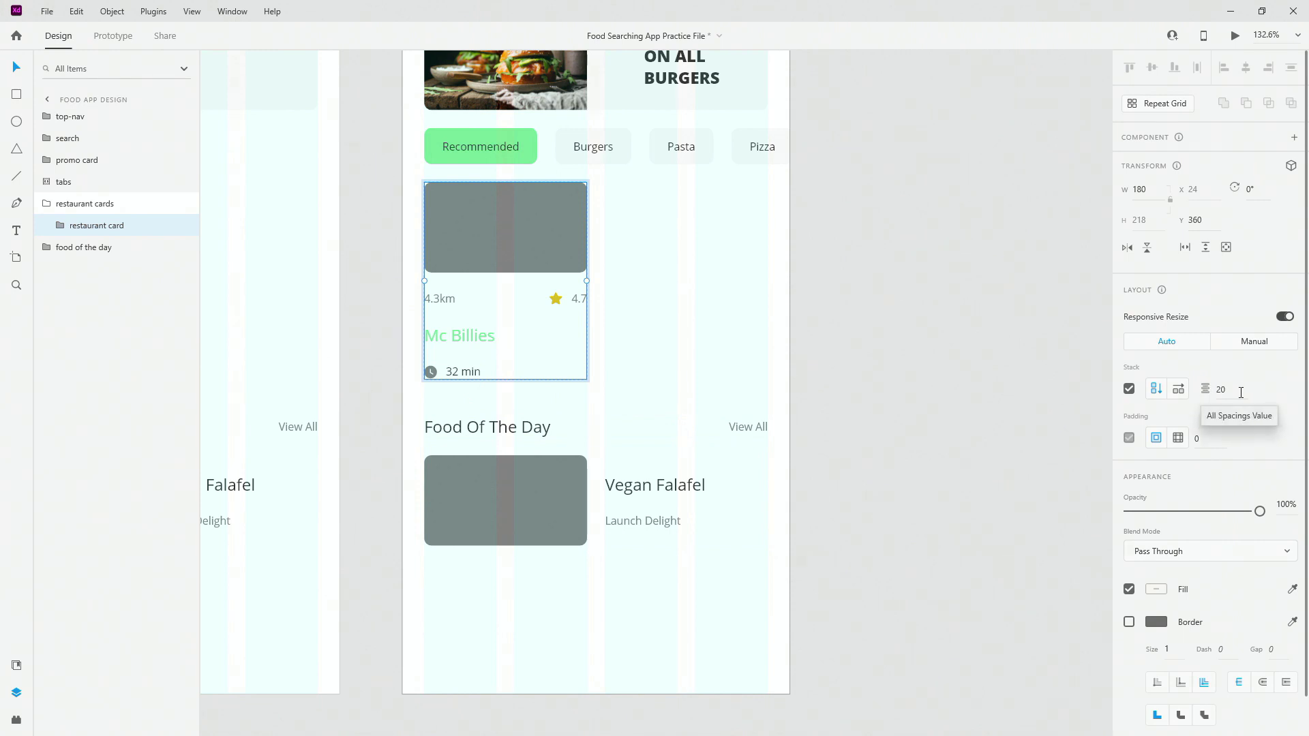
{"action": "key", "text": "ctrl+k"}
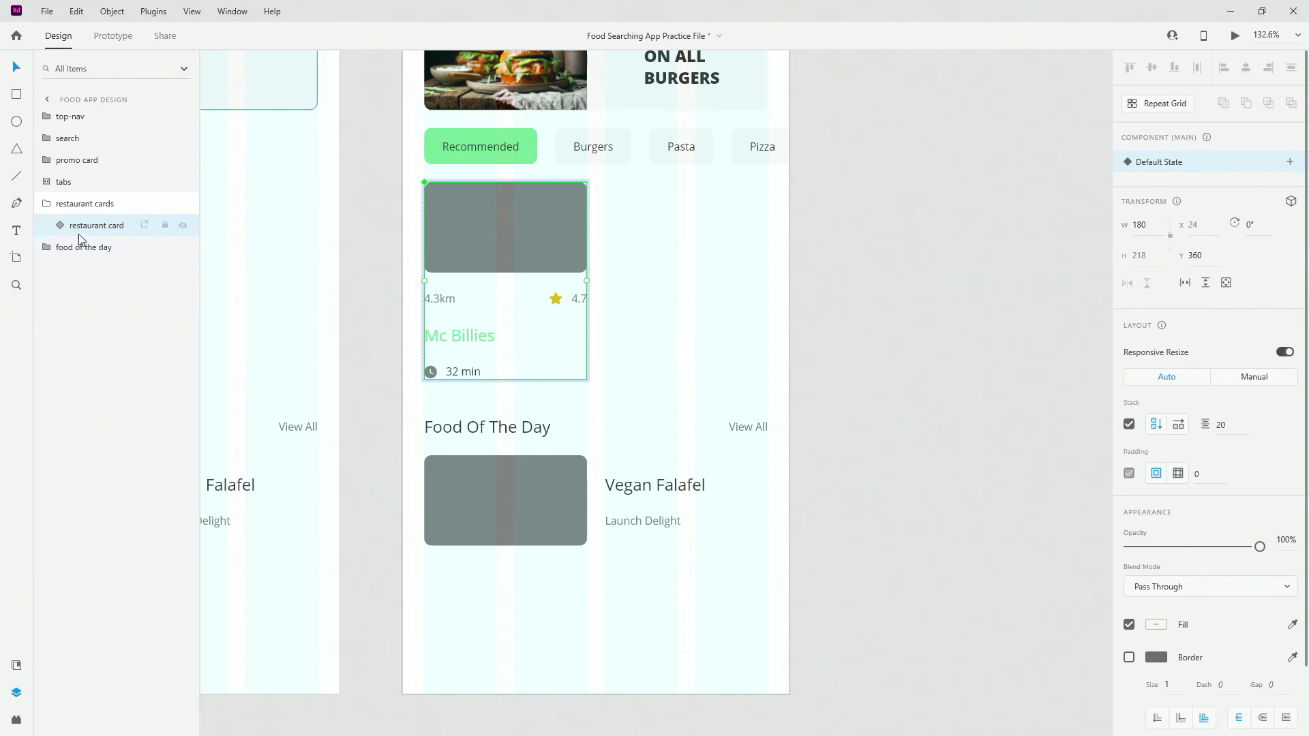
{"action": "left_click", "coordinate": [85, 204]}
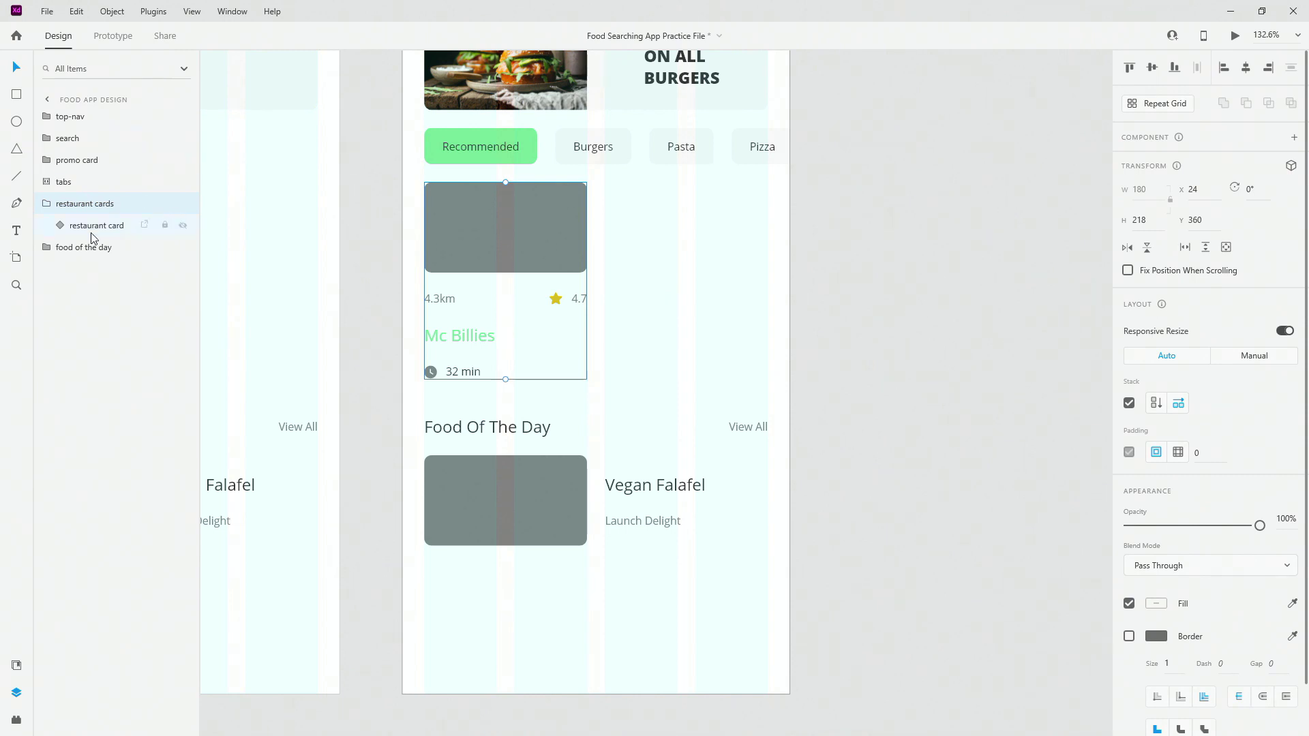
- Duplicate the restaurant card component three times inside the restaurant cards group to fill the horizontal row
{"action": "left_click", "coordinate": [95, 225]}
{"action": "key", "text": "ctrl+d"}
{"action": "key", "text": "ctrl+d"}
{"action": "key", "text": "ctrl+d"}
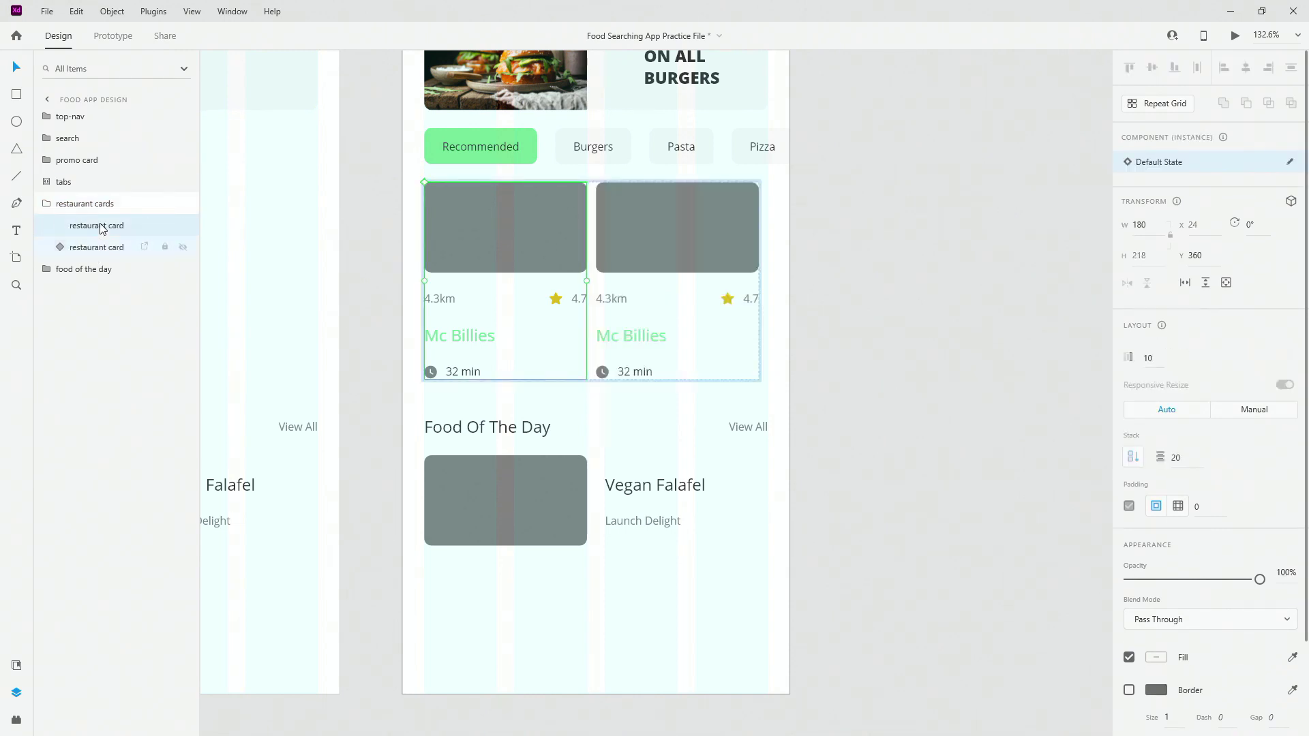
- Set the stack spacing of the restaurant cards group to 20
{"action": "left_click", "coordinate": [100, 206]}
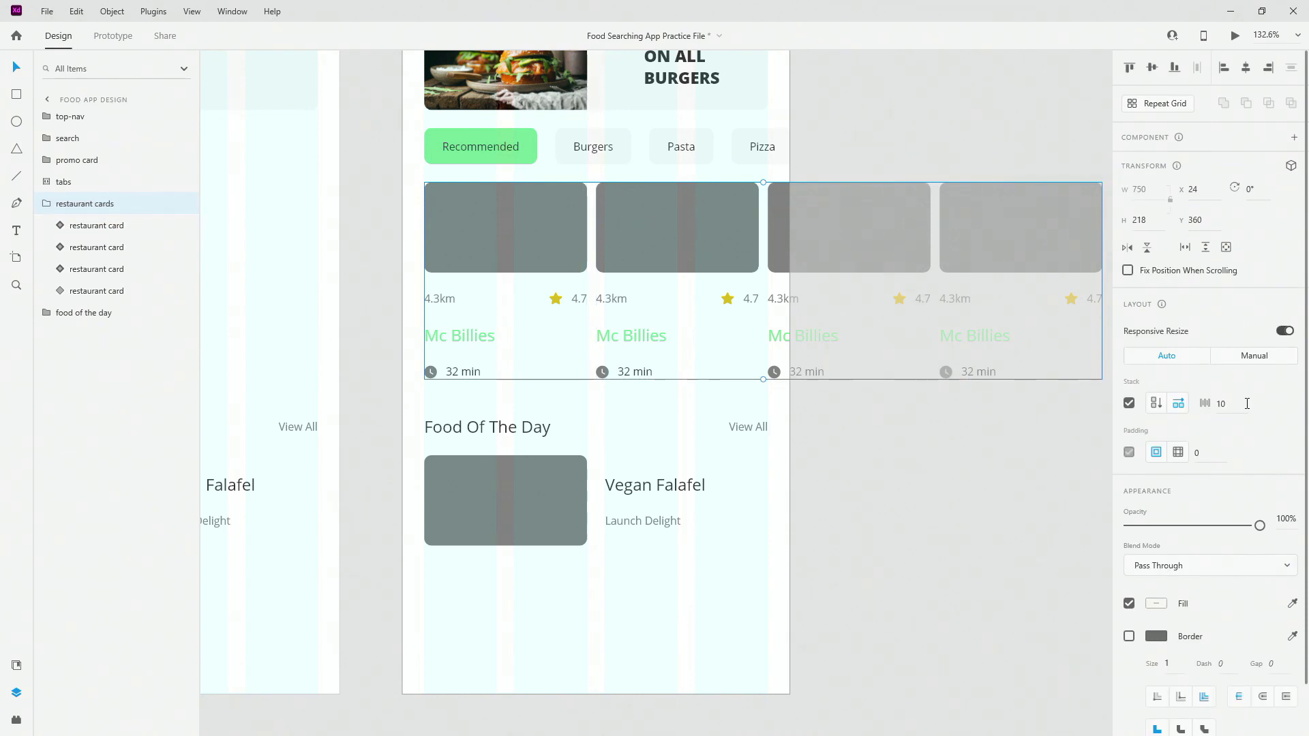
{"action": "left_click", "coordinate": [1246, 404]}
{"action": "type", "text": "20"}
{"action": "key", "text": "Return"}
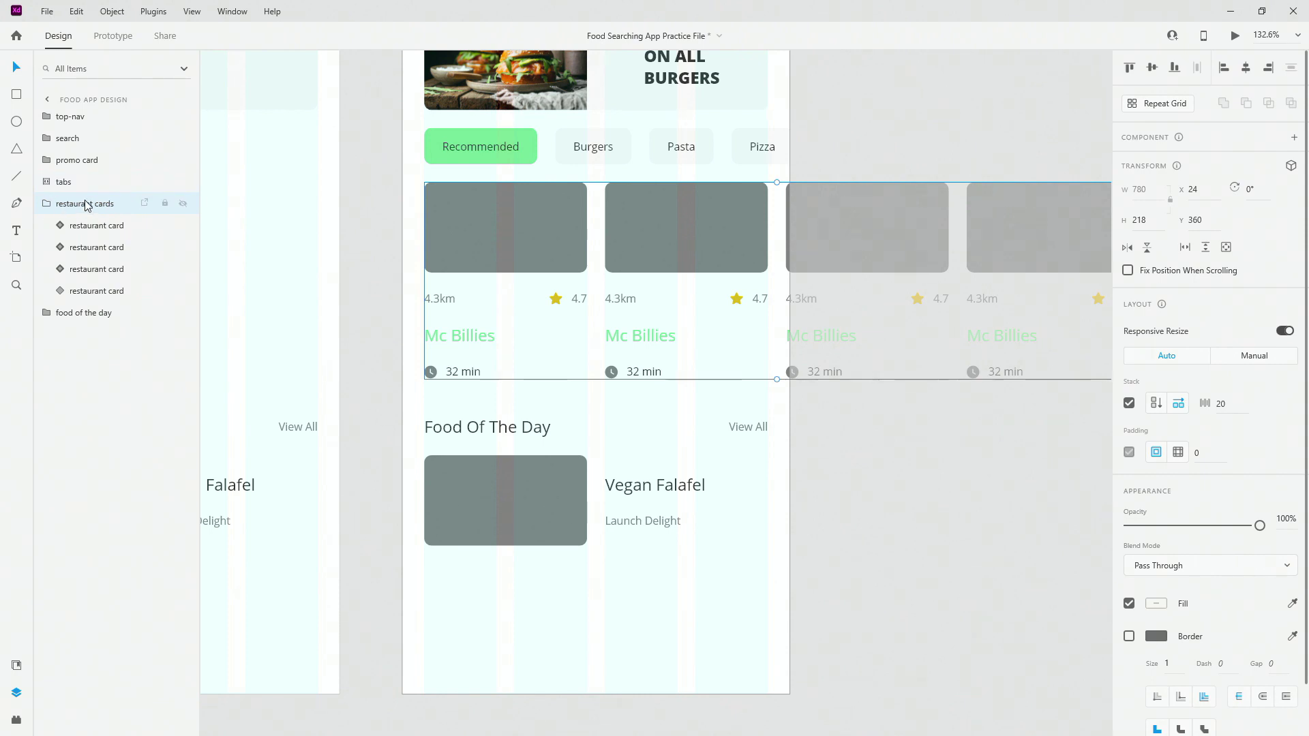
- Give the restaurant cards group separate padding per edge, with a right padding of 24
{"action": "left_click", "coordinate": [1177, 452]}
{"action": "left_click", "coordinate": [1233, 455]}
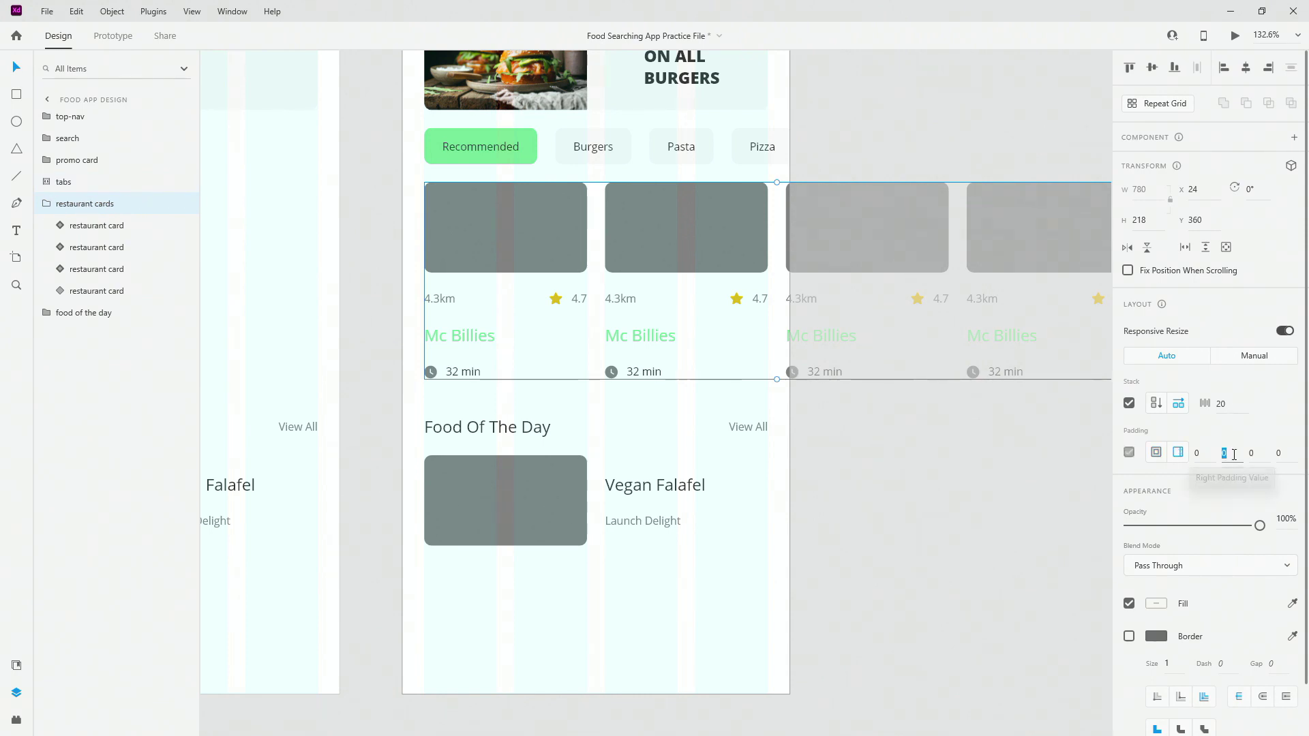
{"action": "type", "text": "24"}
{"action": "key", "text": "Return"}
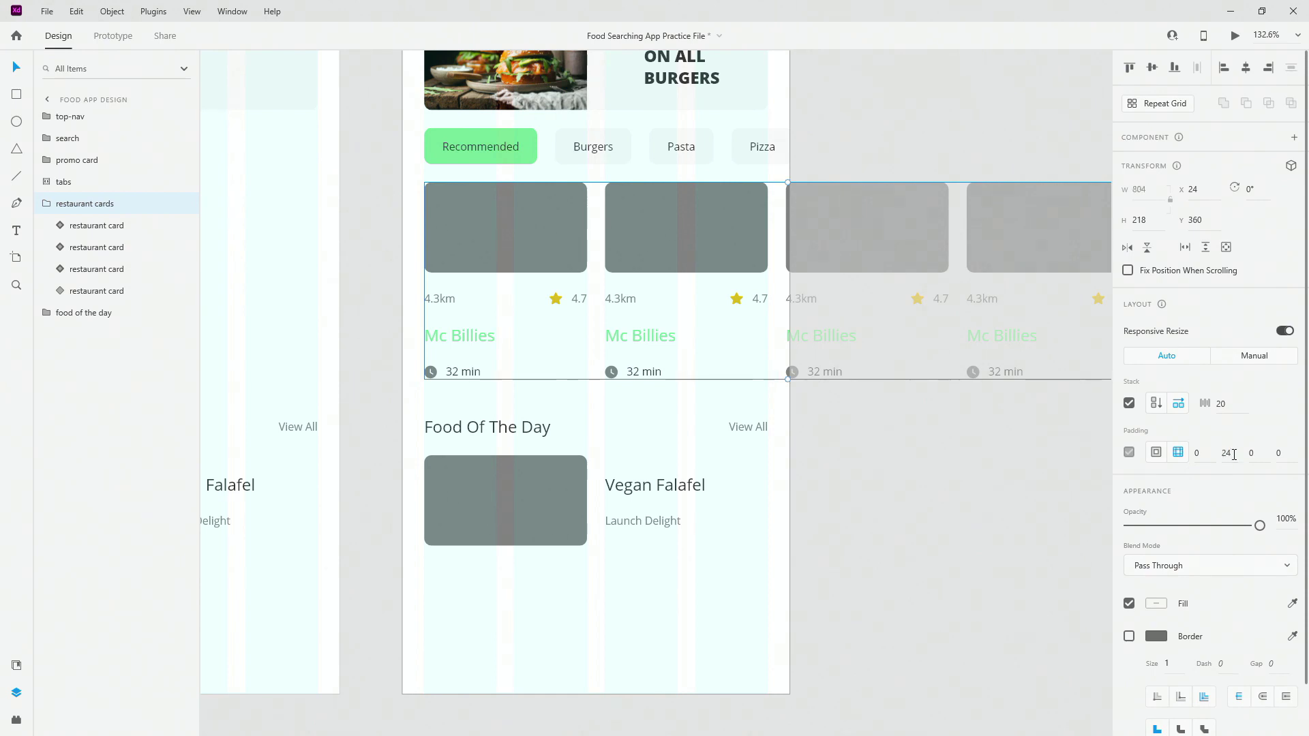
- Move the main restaurant card component to the first place in the restaurant cards group's layer order
{"action": "scroll", "coordinate": [701, 372], "scroll_direction": "down", "scroll_amount": 3}
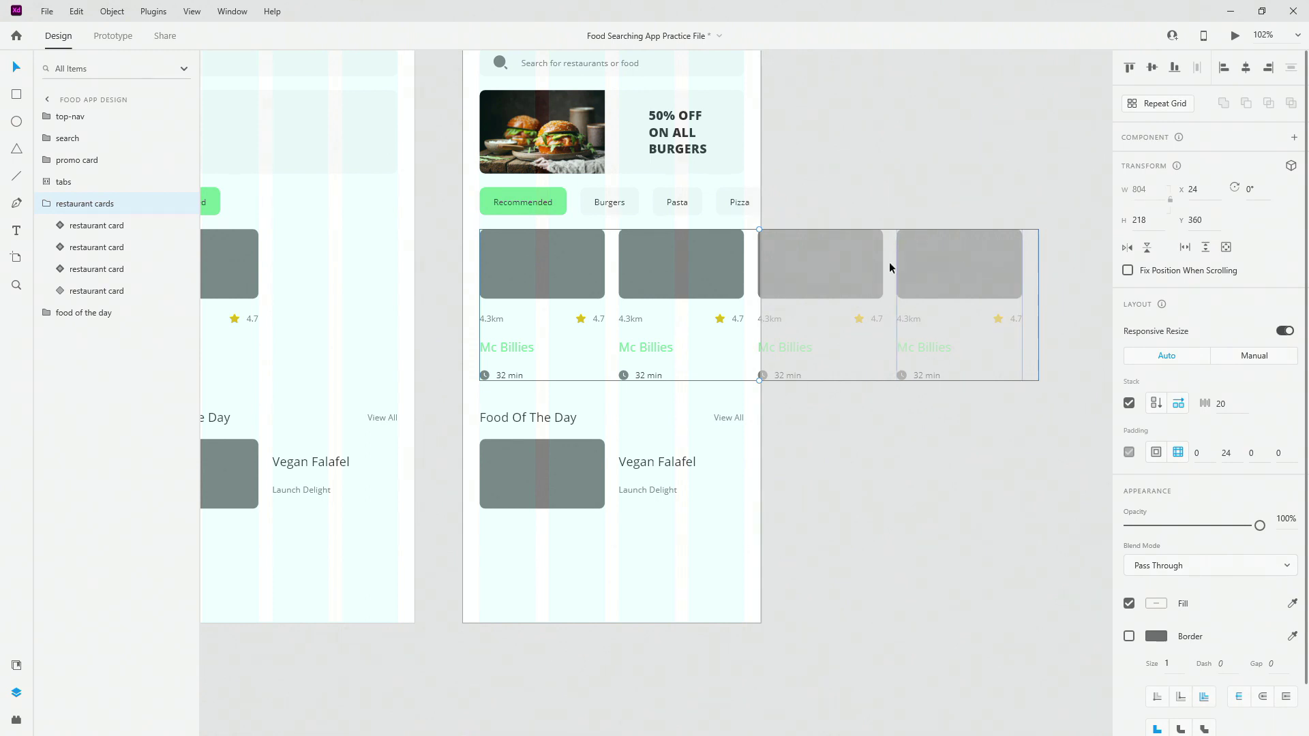
{"action": "scroll", "coordinate": [738, 260], "scroll_direction": "up", "scroll_amount": 3}
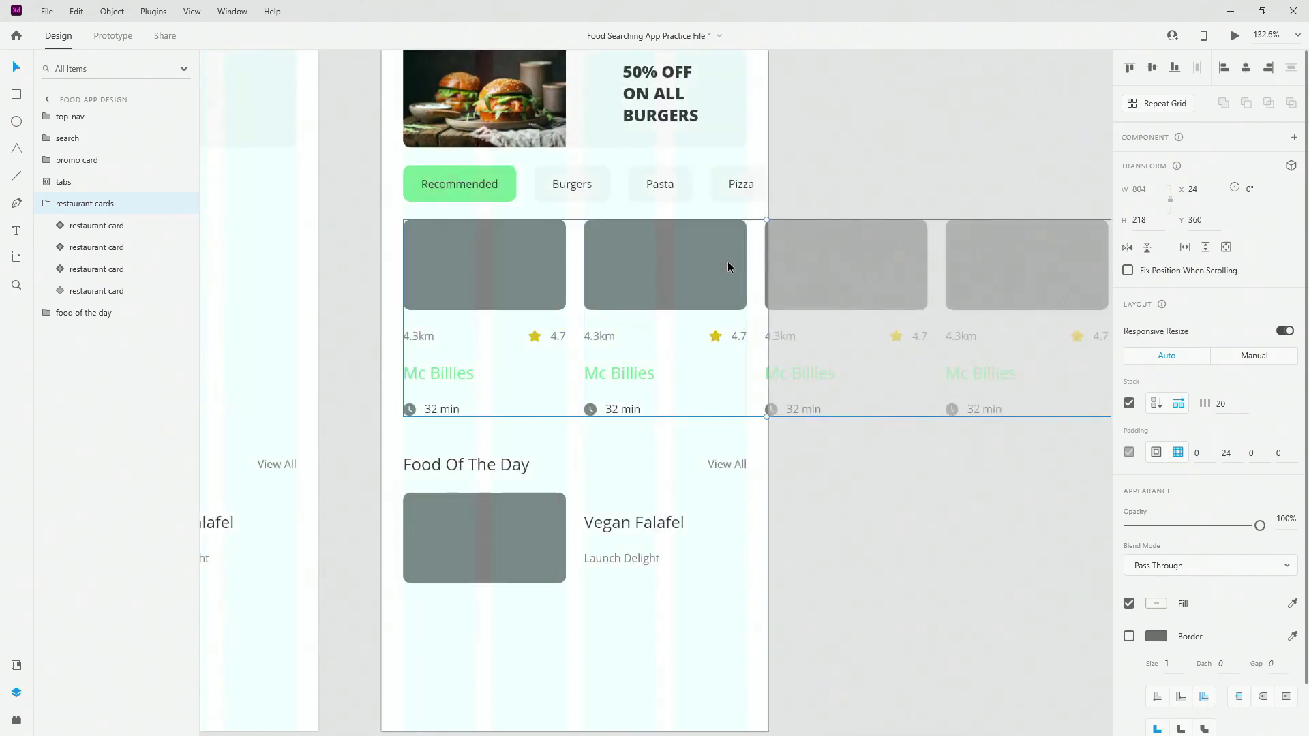
{"action": "left_click", "coordinate": [95, 291]}
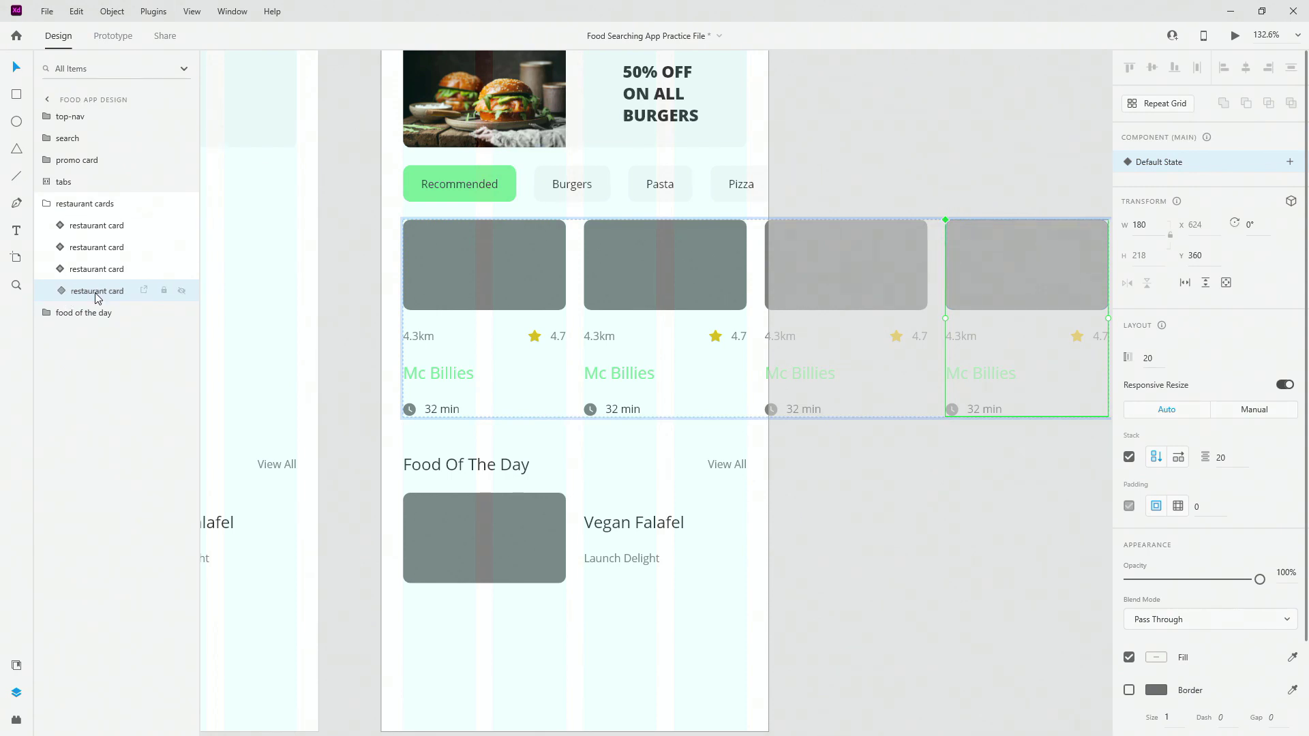
{"action": "left_click_drag", "start_coordinate": [98, 296], "coordinate": [99, 225]}
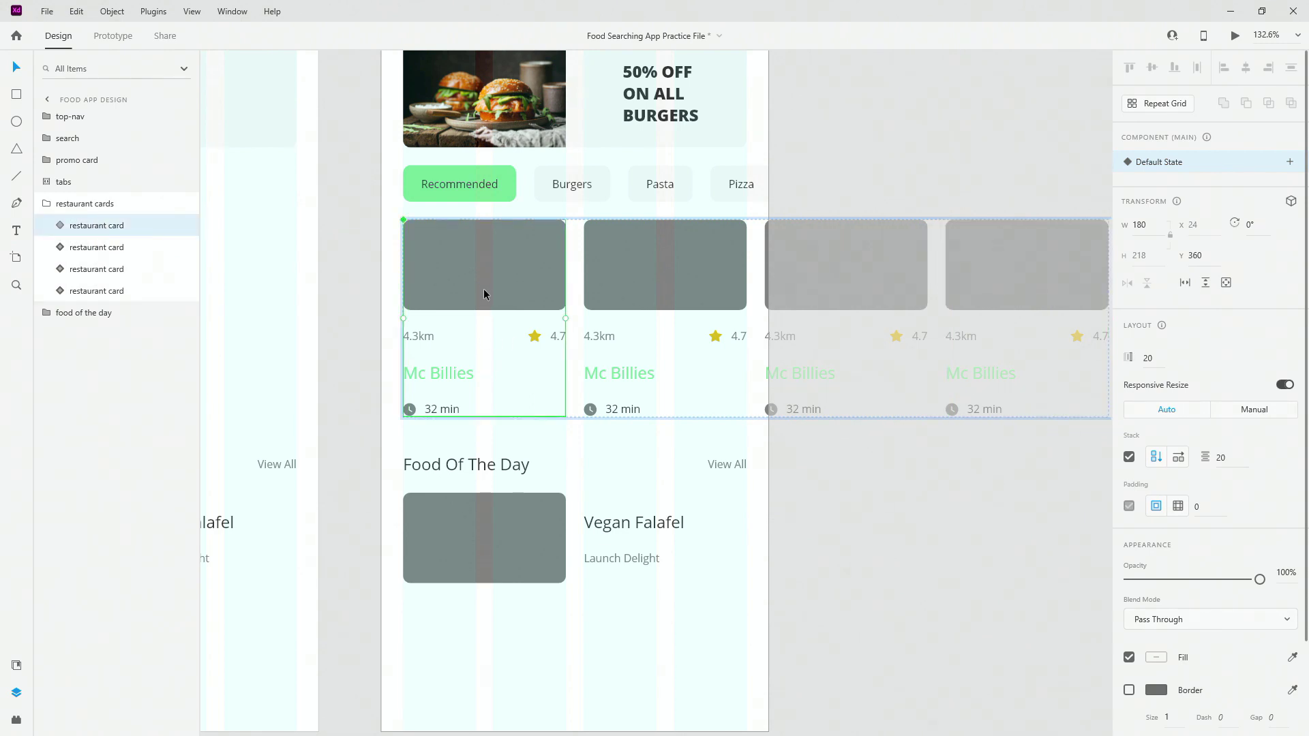
- Try shifting the Mc Billies restaurant name horizontally within the main card, and undo the move
{"action": "left_click_drag", "start_coordinate": [888, 473], "coordinate": [858, 433]}
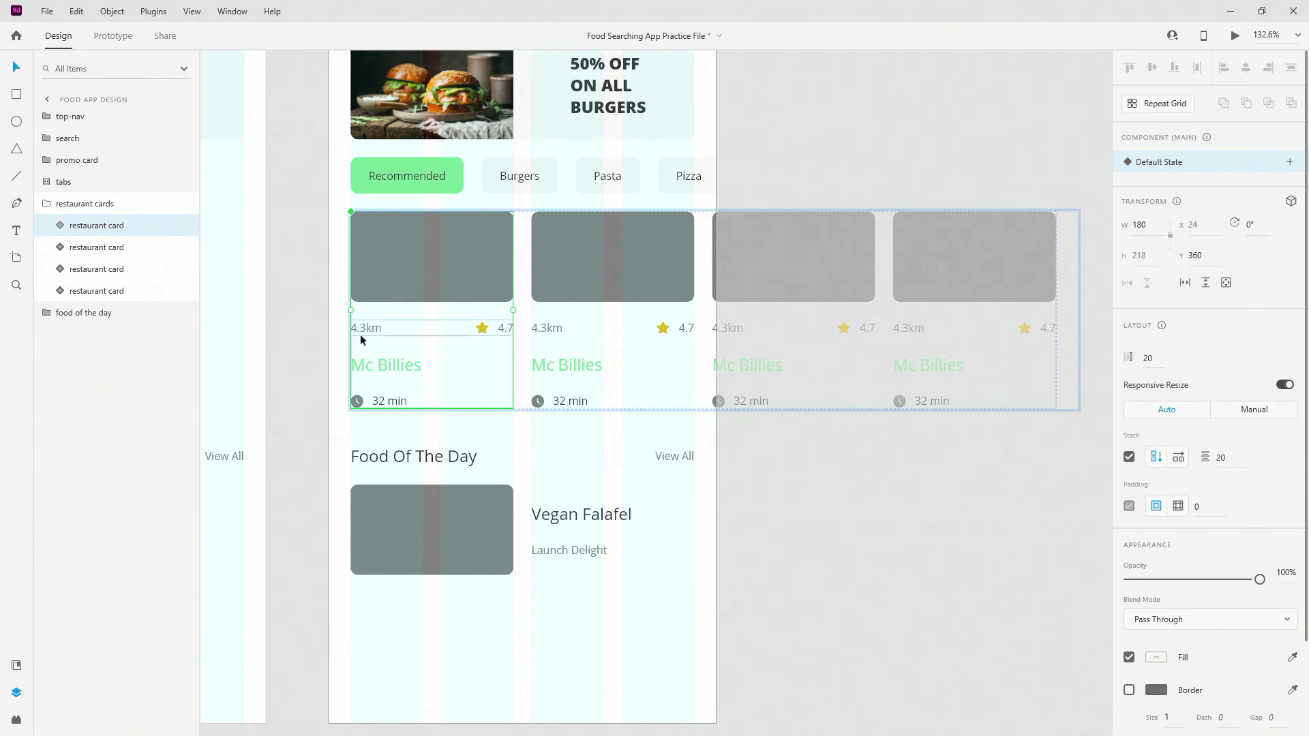
{"action": "double_click", "coordinate": [388, 279]}
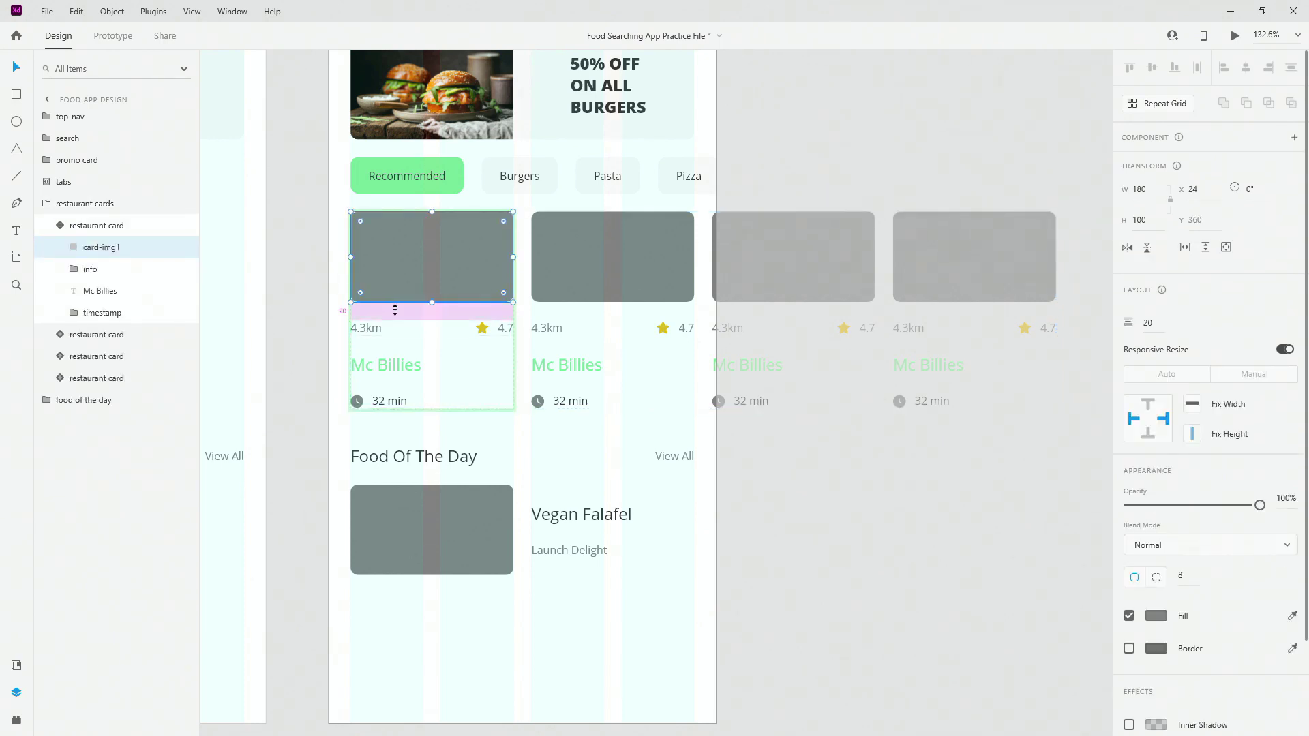
{"action": "left_click_drag", "start_coordinate": [395, 310], "coordinate": [403, 310]}
{"action": "left_click", "coordinate": [379, 367]}
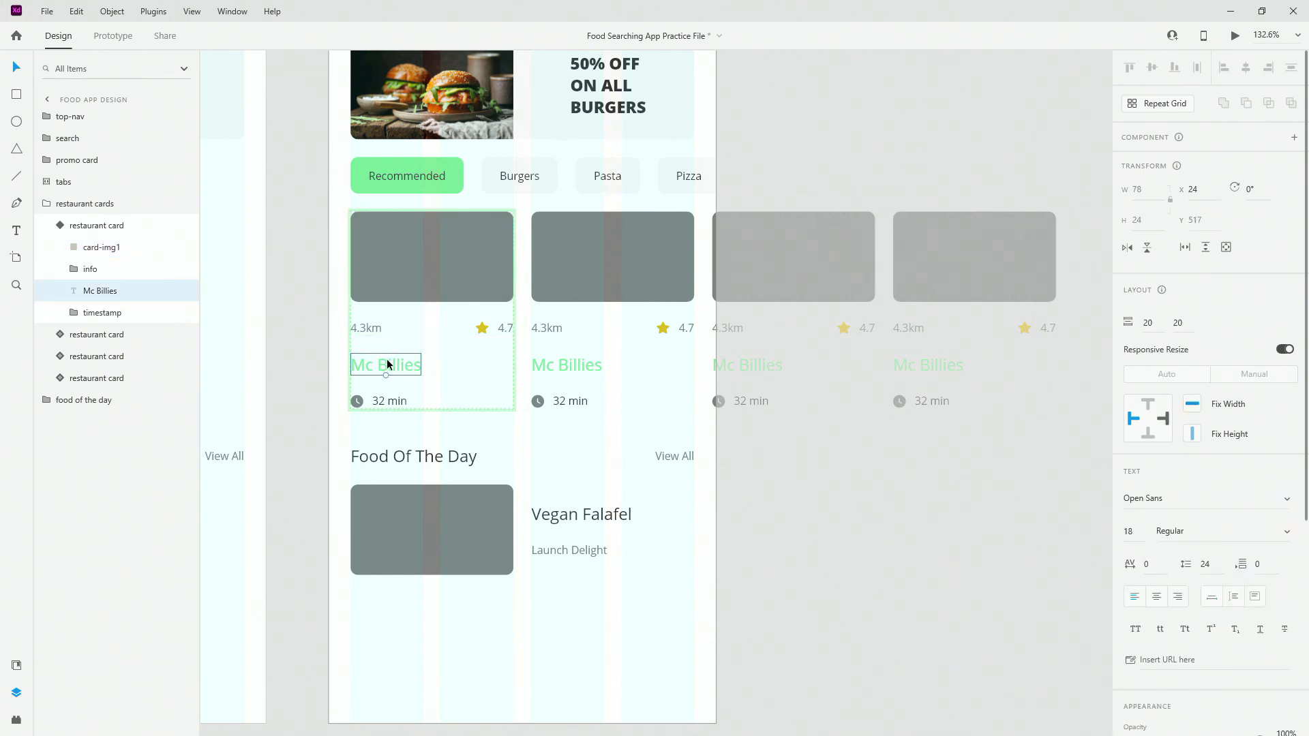
{"action": "left_click_drag", "start_coordinate": [387, 364], "coordinate": [427, 366]}
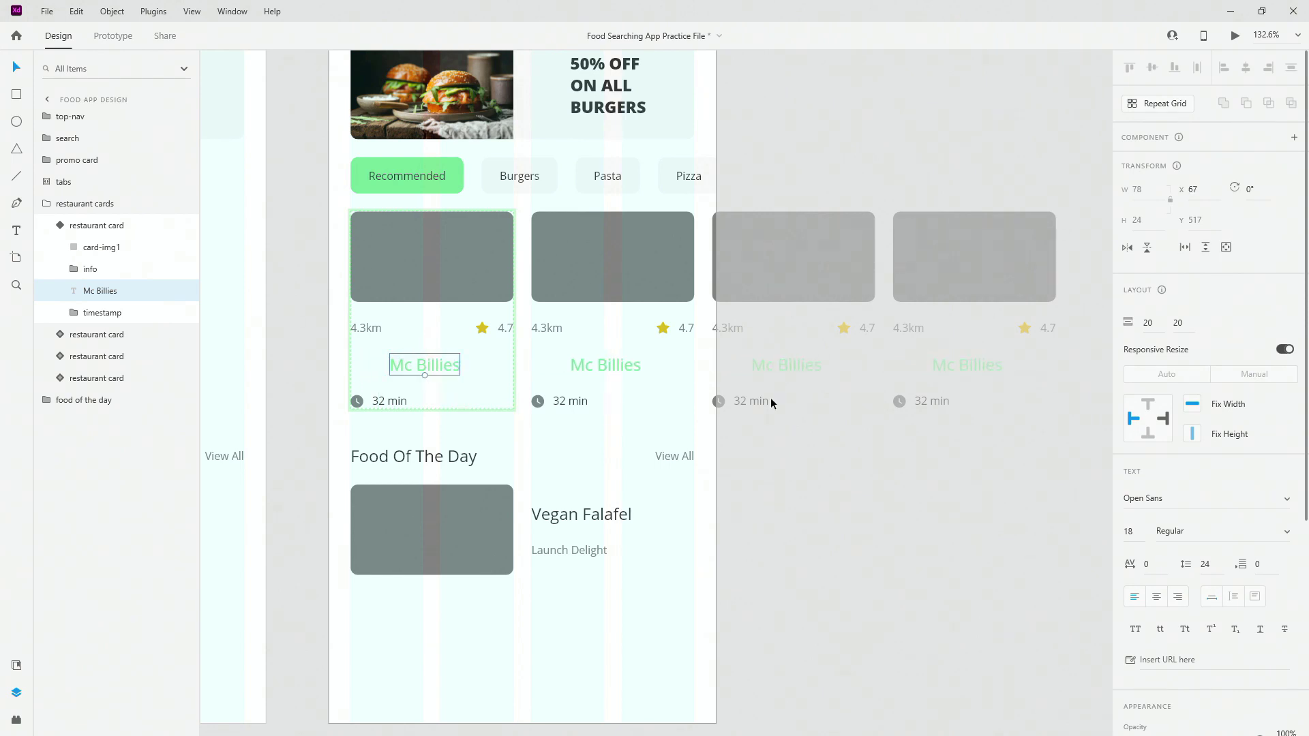
{"action": "key", "text": "ctrl+z"}
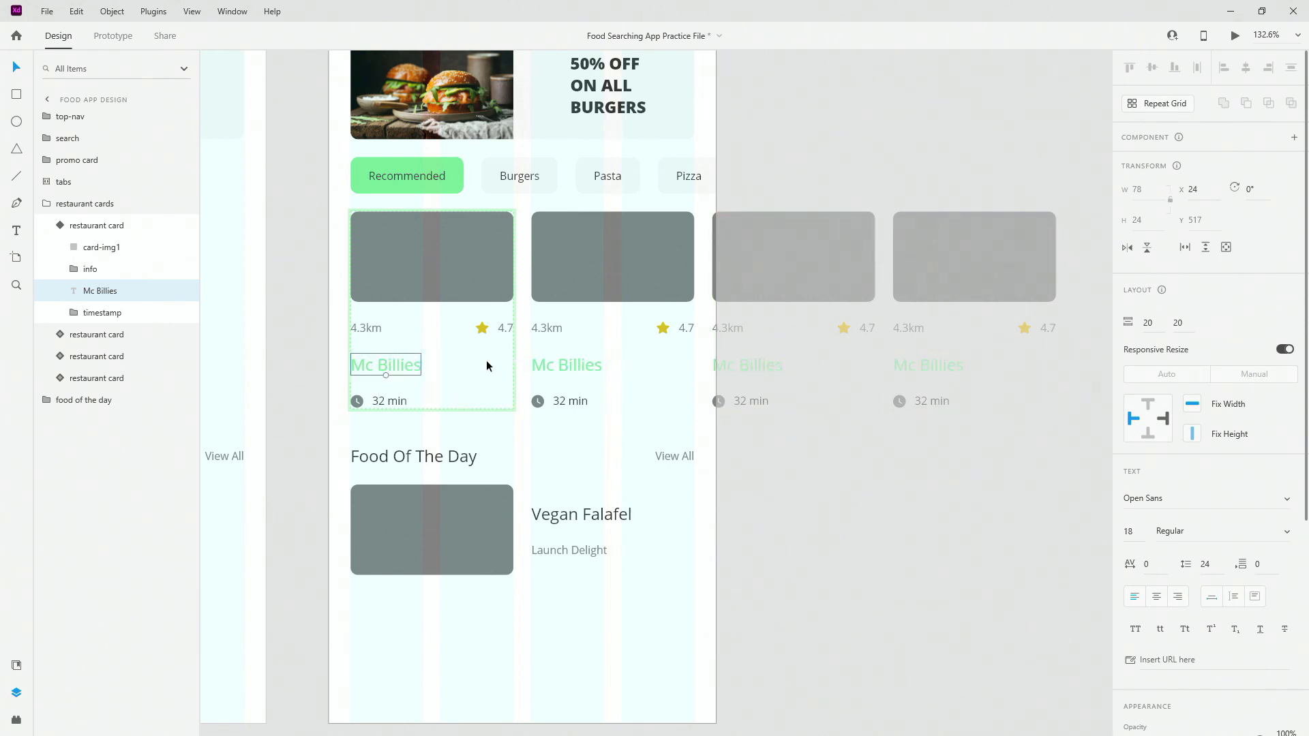
- Try moving the timestamp to the main card's right edge, and return it to the card's left edge
{"action": "left_click", "coordinate": [393, 402]}
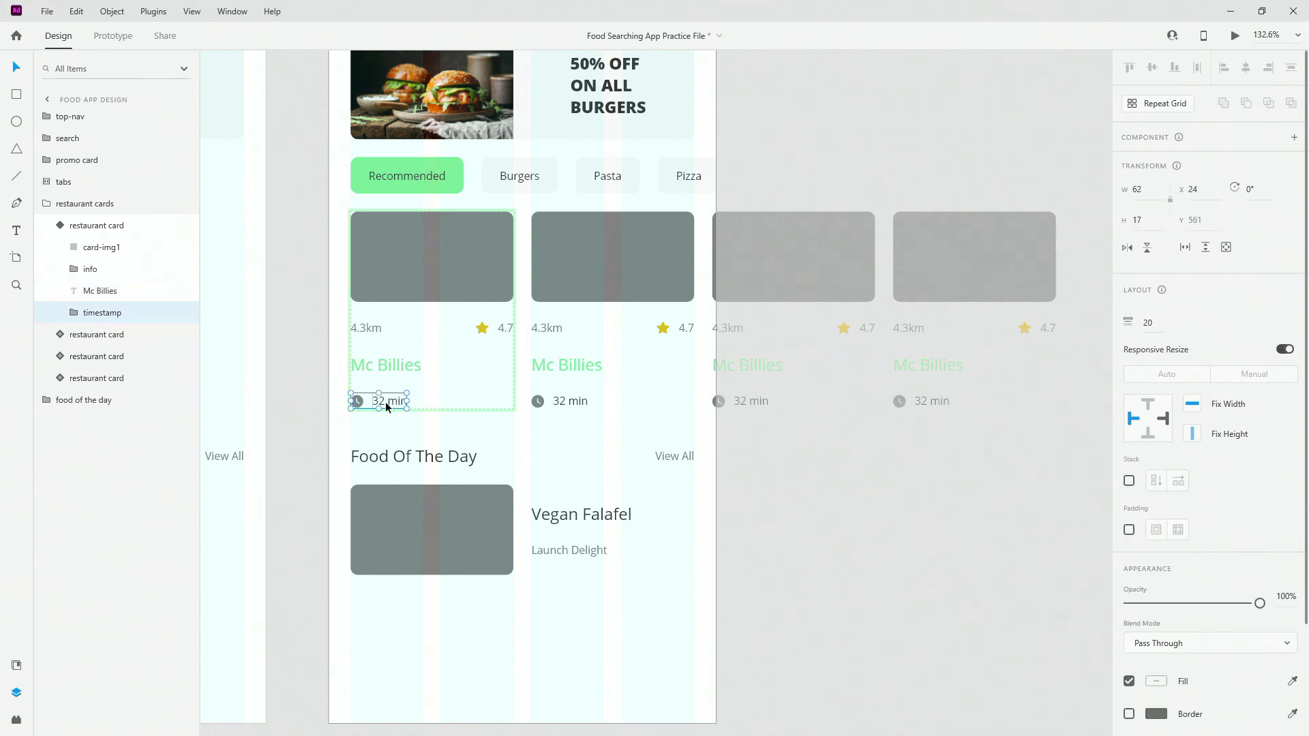
{"action": "left_click_drag", "start_coordinate": [386, 402], "coordinate": [488, 400]}
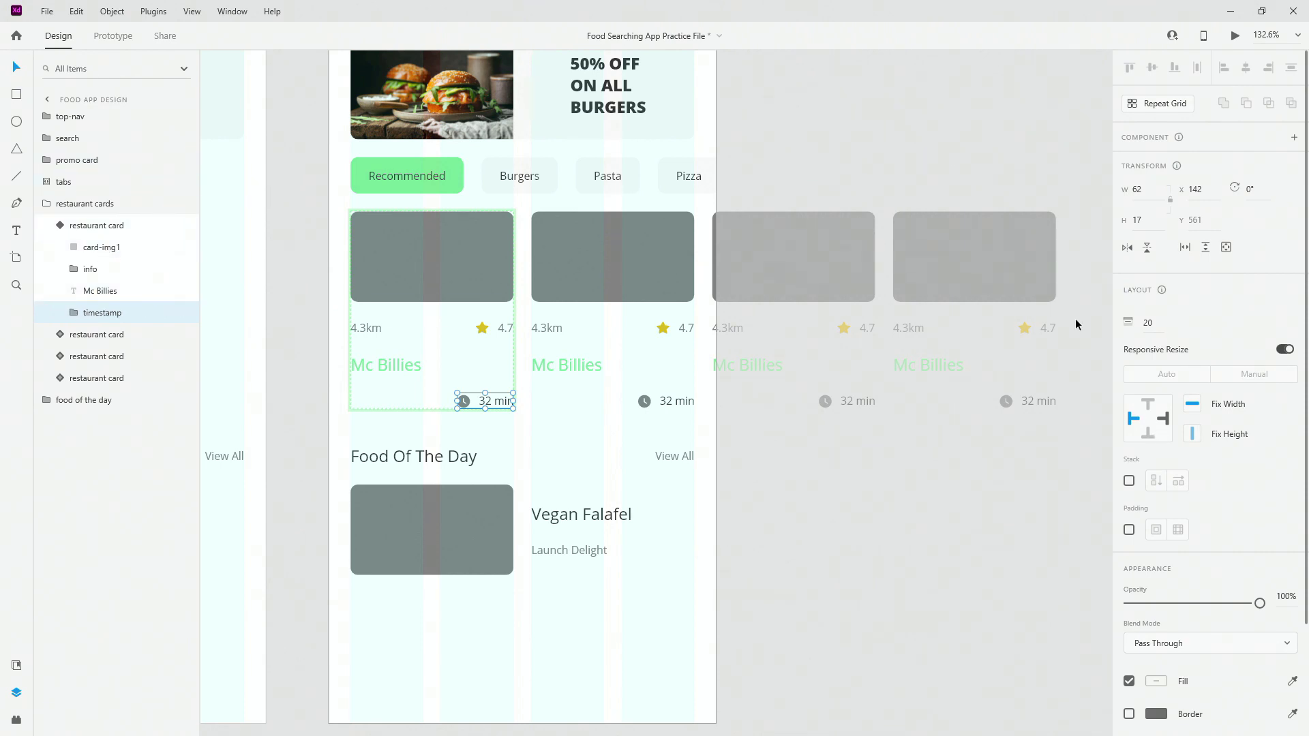
{"action": "left_click", "coordinate": [75, 312]}
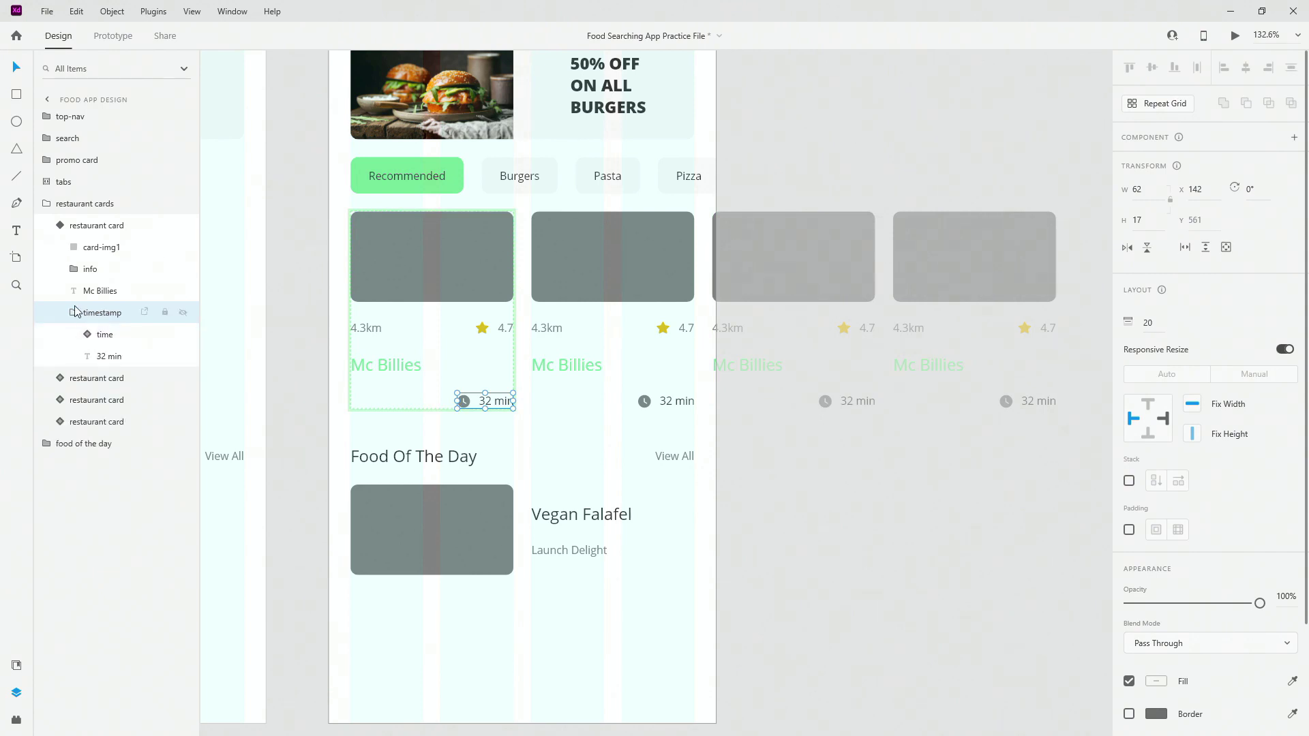
{"action": "left_click", "coordinate": [75, 312]}
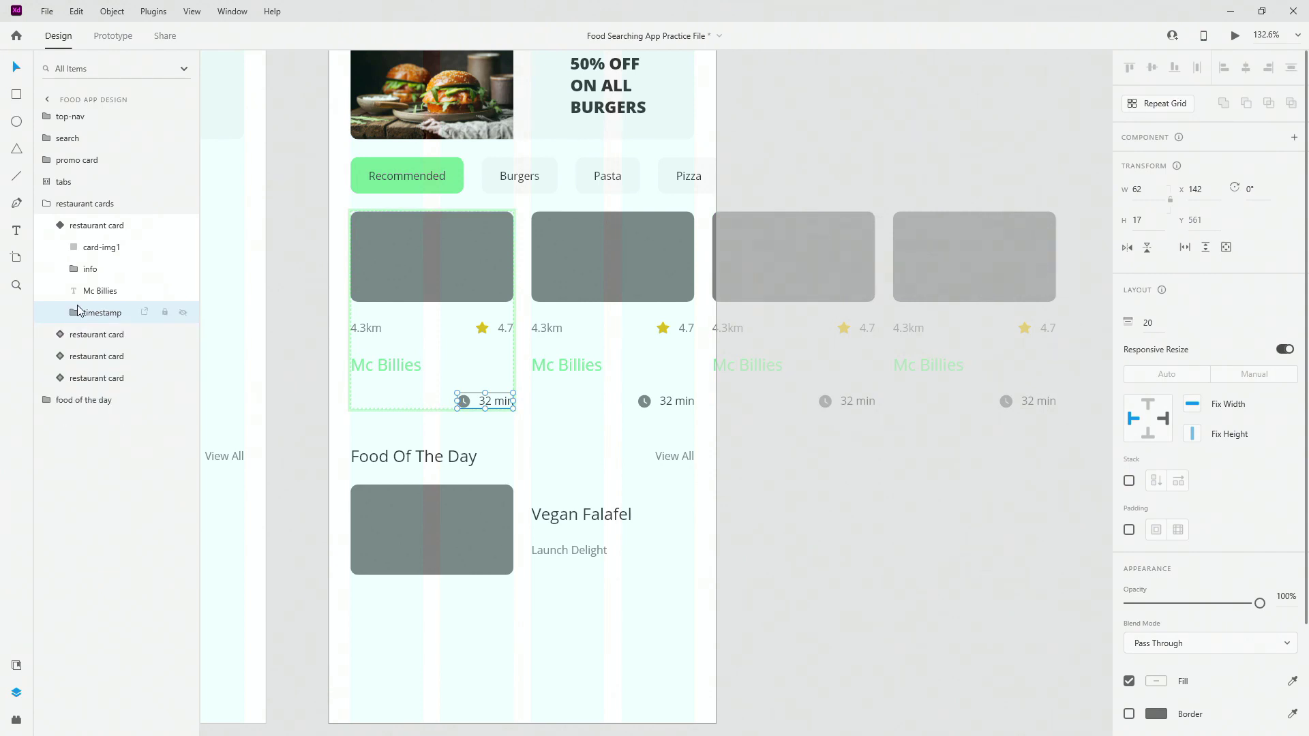
{"action": "key", "text": "ctrl+shift+Left"}
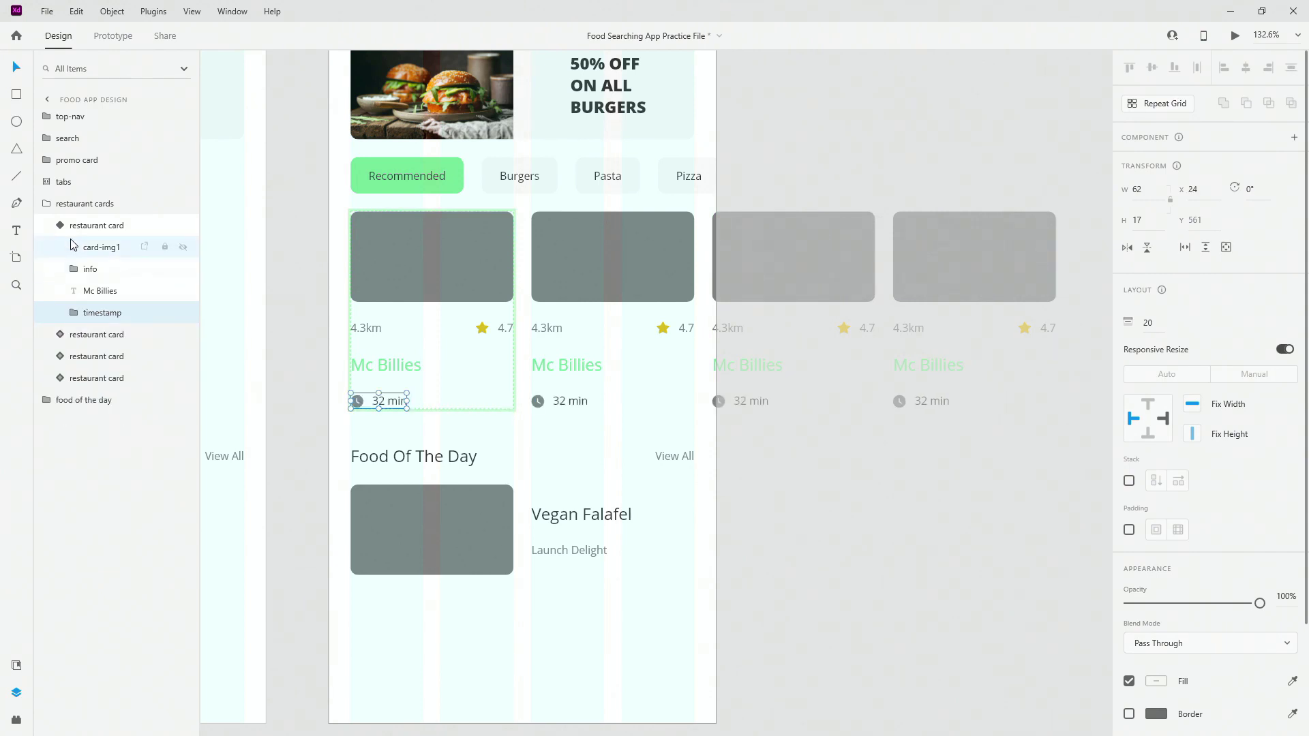
{"action": "left_click", "coordinate": [62, 228]}
{"action": "left_click", "coordinate": [61, 229]}
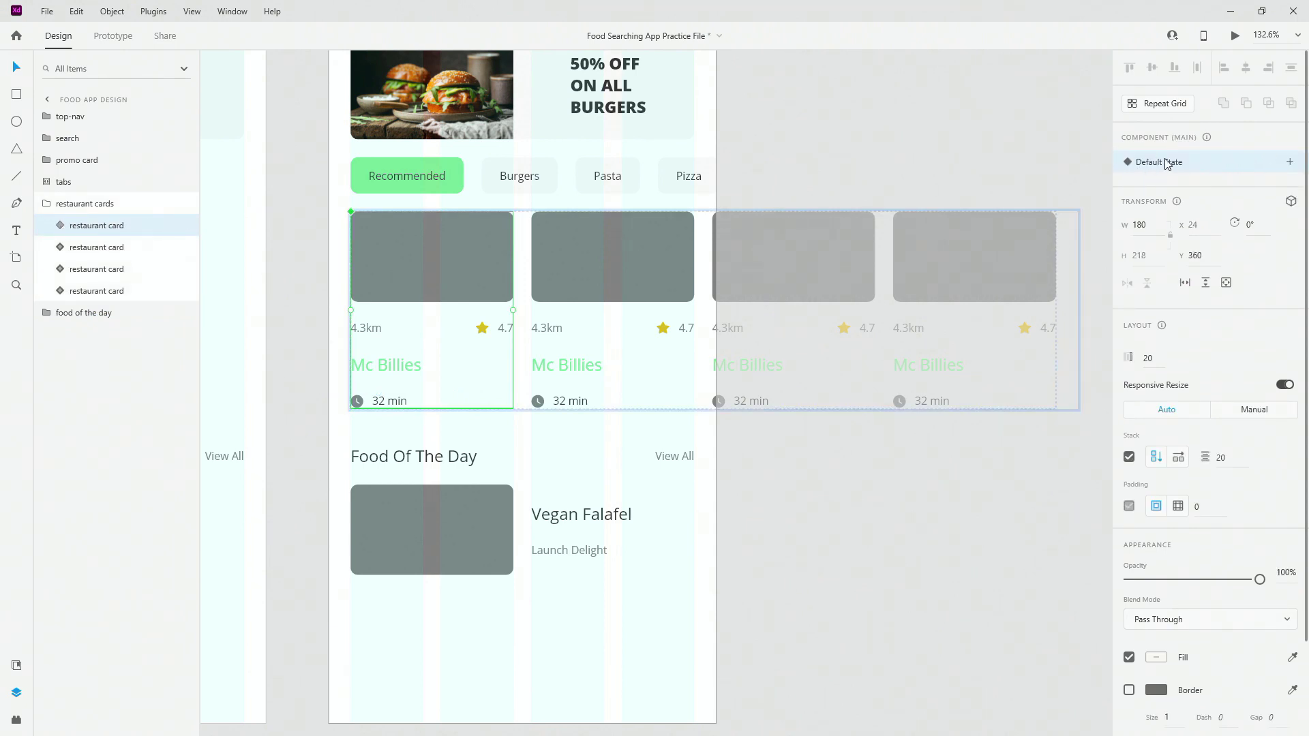
{"action": "right_click", "coordinate": [76, 229]}
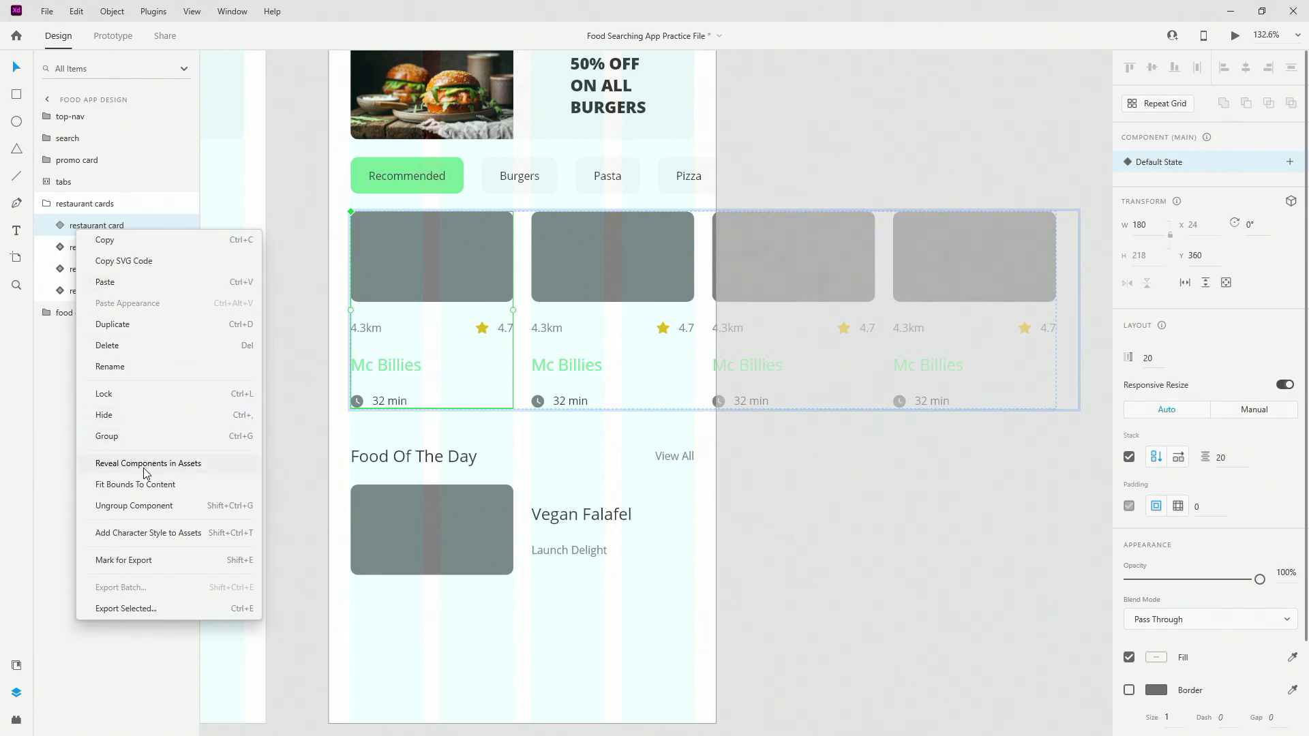
{"action": "left_click", "coordinate": [650, 634]}
- Fill the image placeholders of the four restaurant cards with different photos of people dining, starting with the main card
{"action": "double_click", "coordinate": [424, 256]}
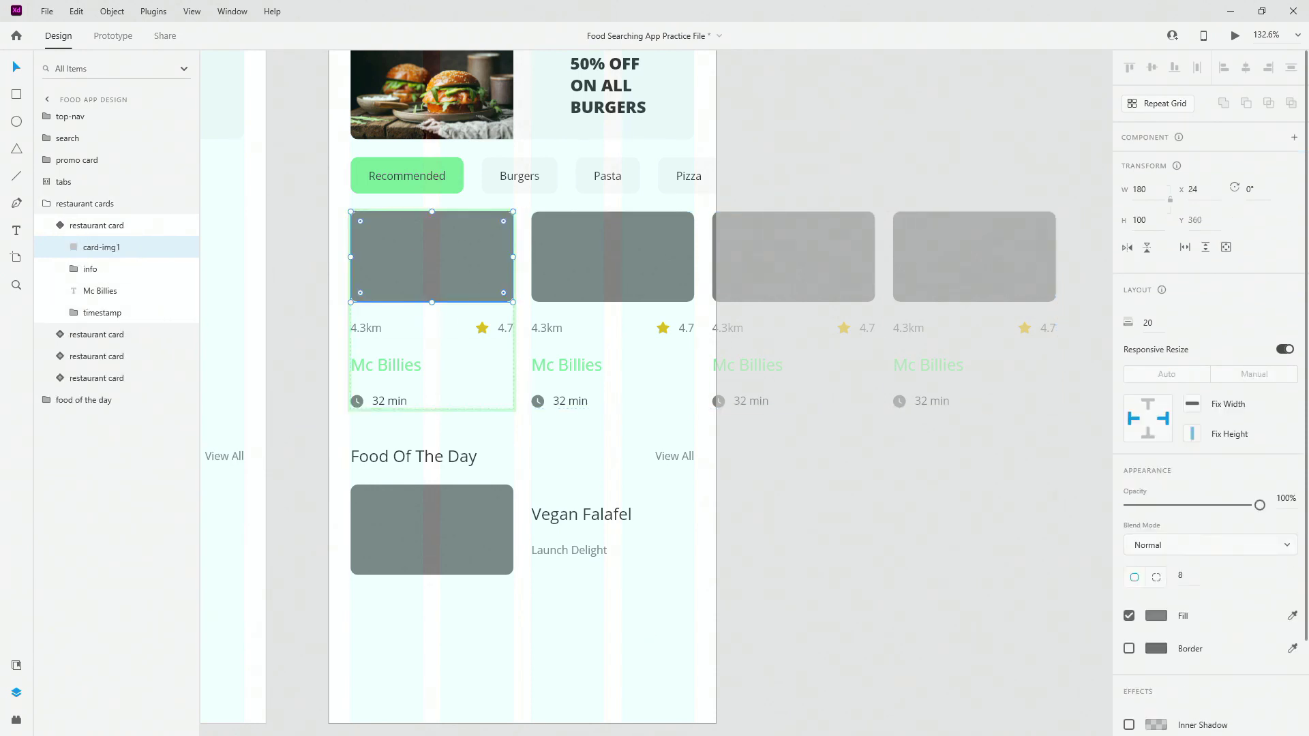
{"action": "left_click_drag", "start_coordinate": [0, 272], "coordinate": [418, 263]}
{"action": "left_click_drag", "start_coordinate": [562, 282], "coordinate": [561, 282]}
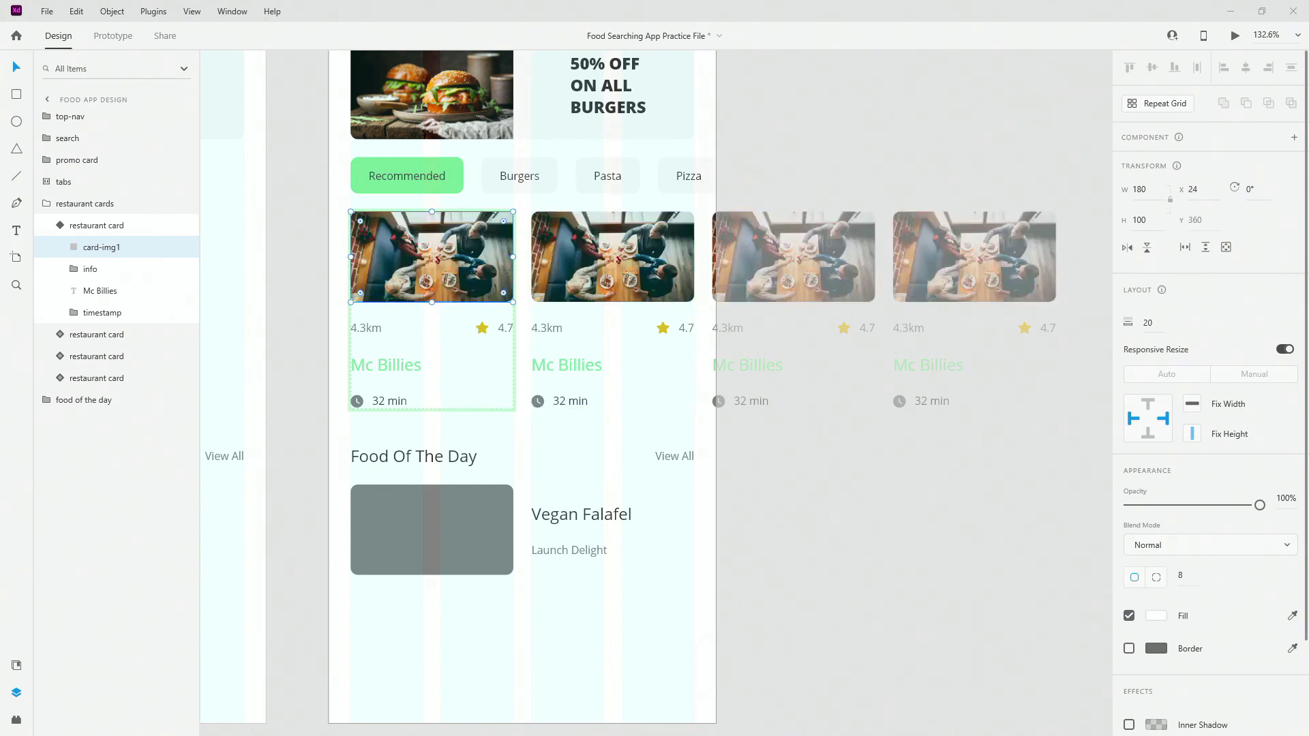
{"action": "left_click_drag", "start_coordinate": [1213, 484], "coordinate": [625, 251]}
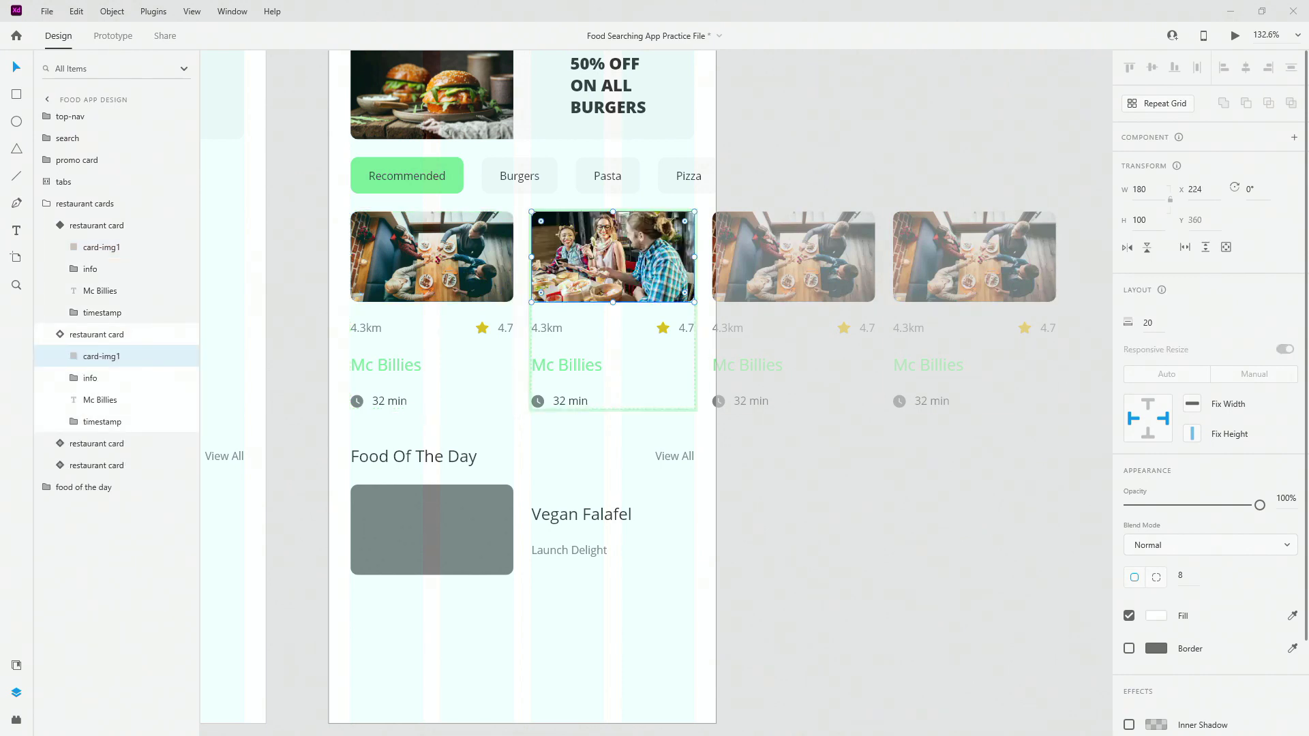
{"action": "left_click_drag", "start_coordinate": [1261, 593], "coordinate": [946, 266]}
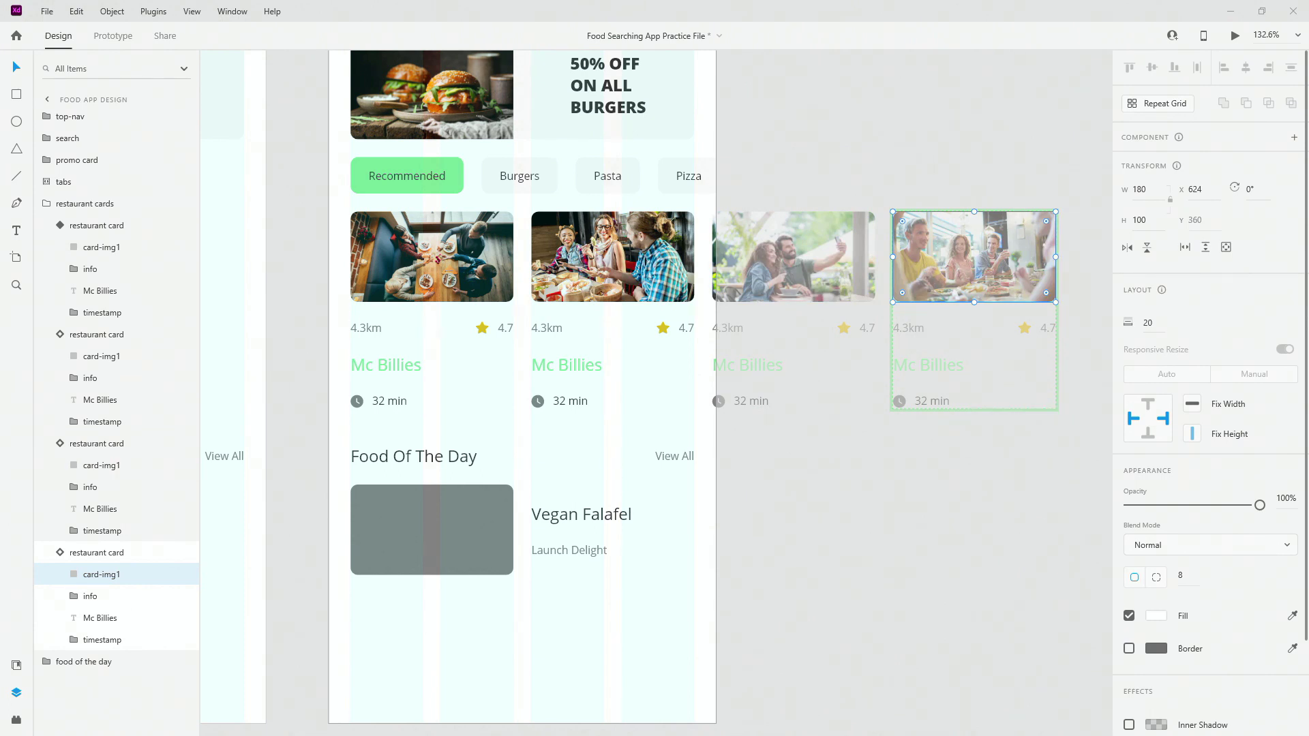
- Change the restaurant name on the second card to "Big Ranch"
{"action": "double_click", "coordinate": [581, 368]}
{"action": "double_click", "coordinate": [581, 368]}
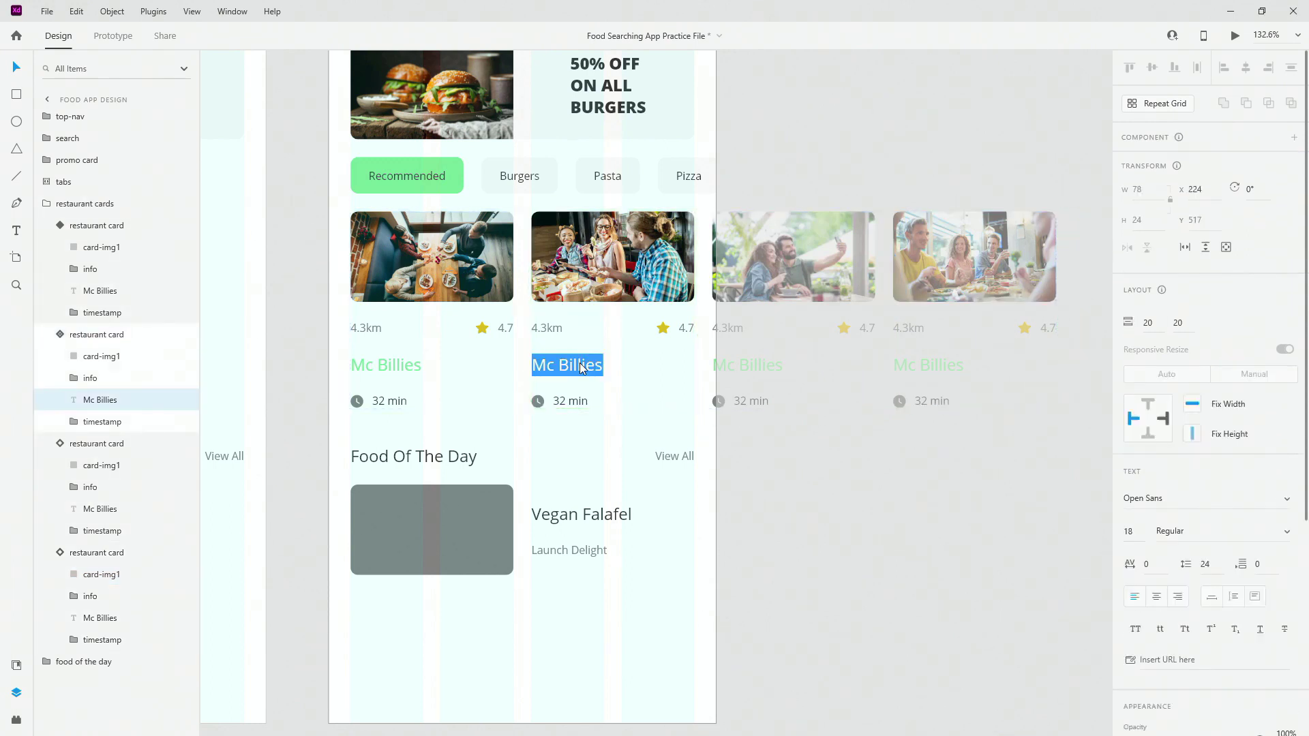
{"action": "type", "text": "Big Ranch"}
{"action": "key", "text": "Escape"}
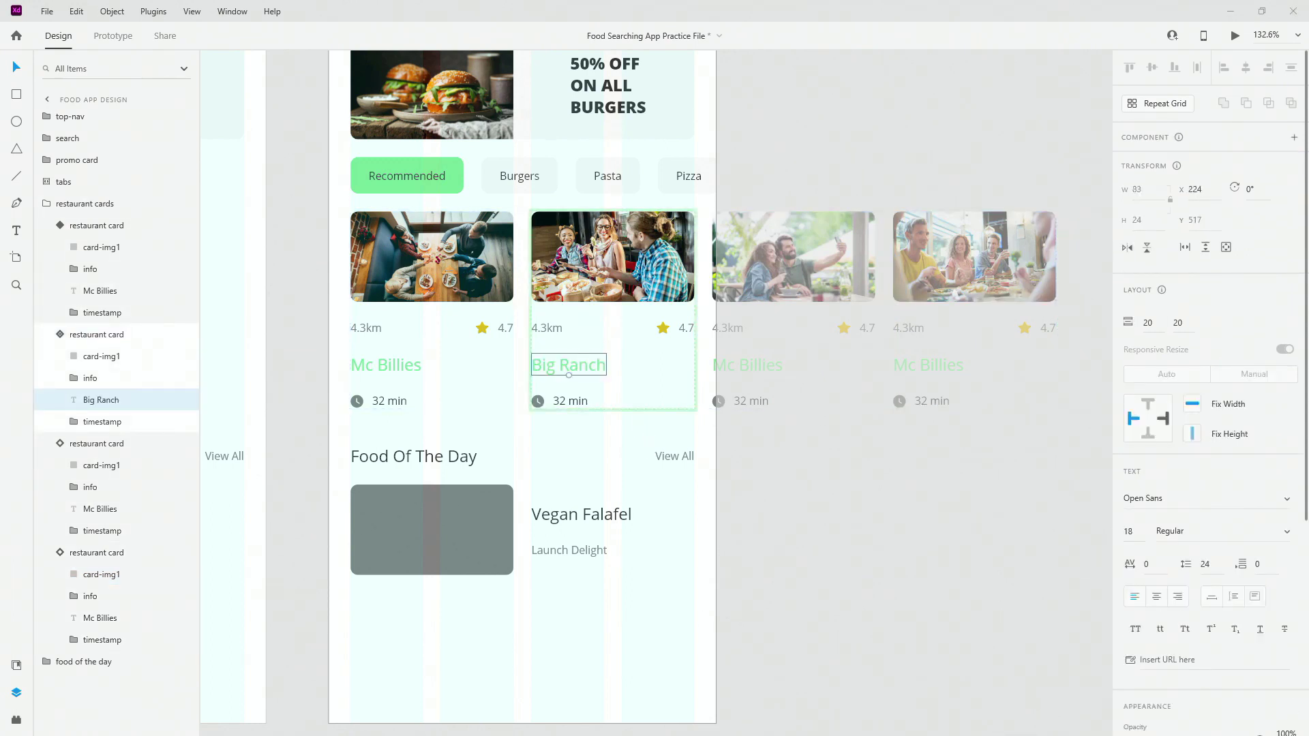
- Change the restaurant name on the third card to "Giuliani's"
{"action": "left_click", "coordinate": [764, 375]}
{"action": "double_click", "coordinate": [769, 374]}
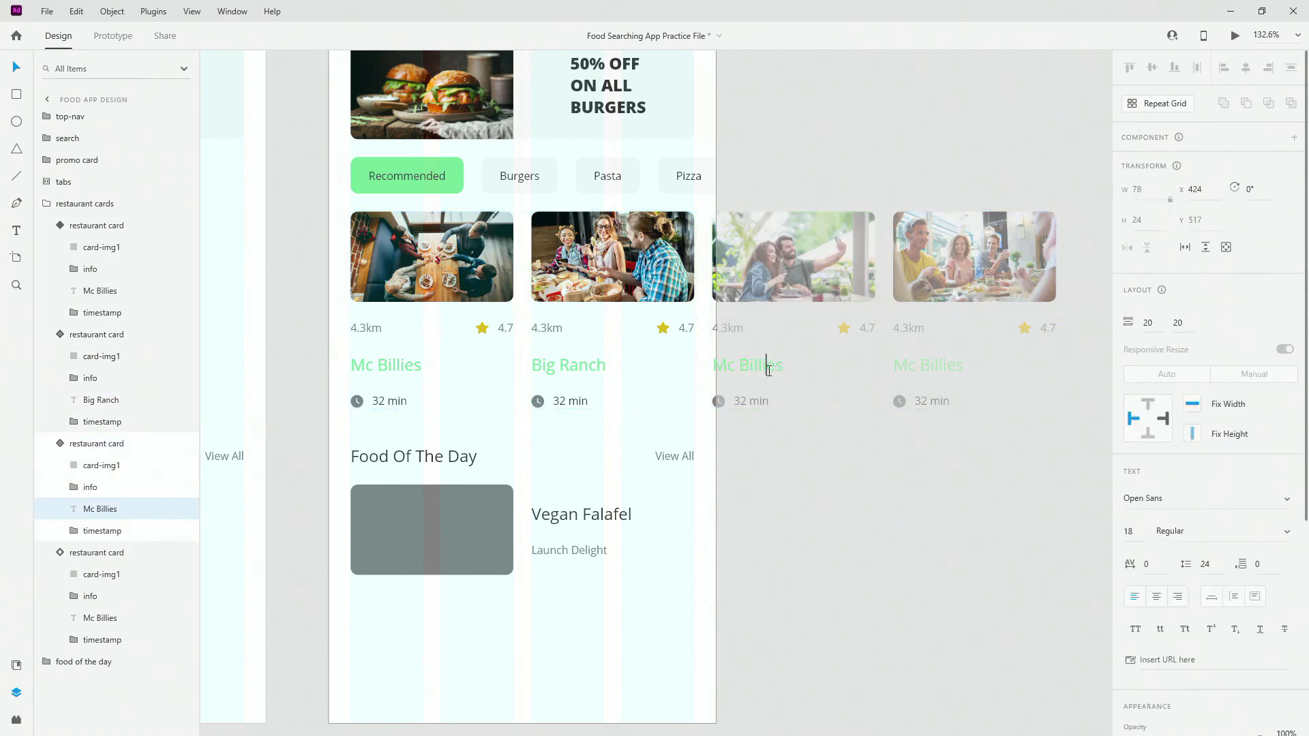
{"action": "double_click", "coordinate": [768, 374]}
{"action": "type", "text": "Giuliani's"}
{"action": "key", "text": "Escape"}
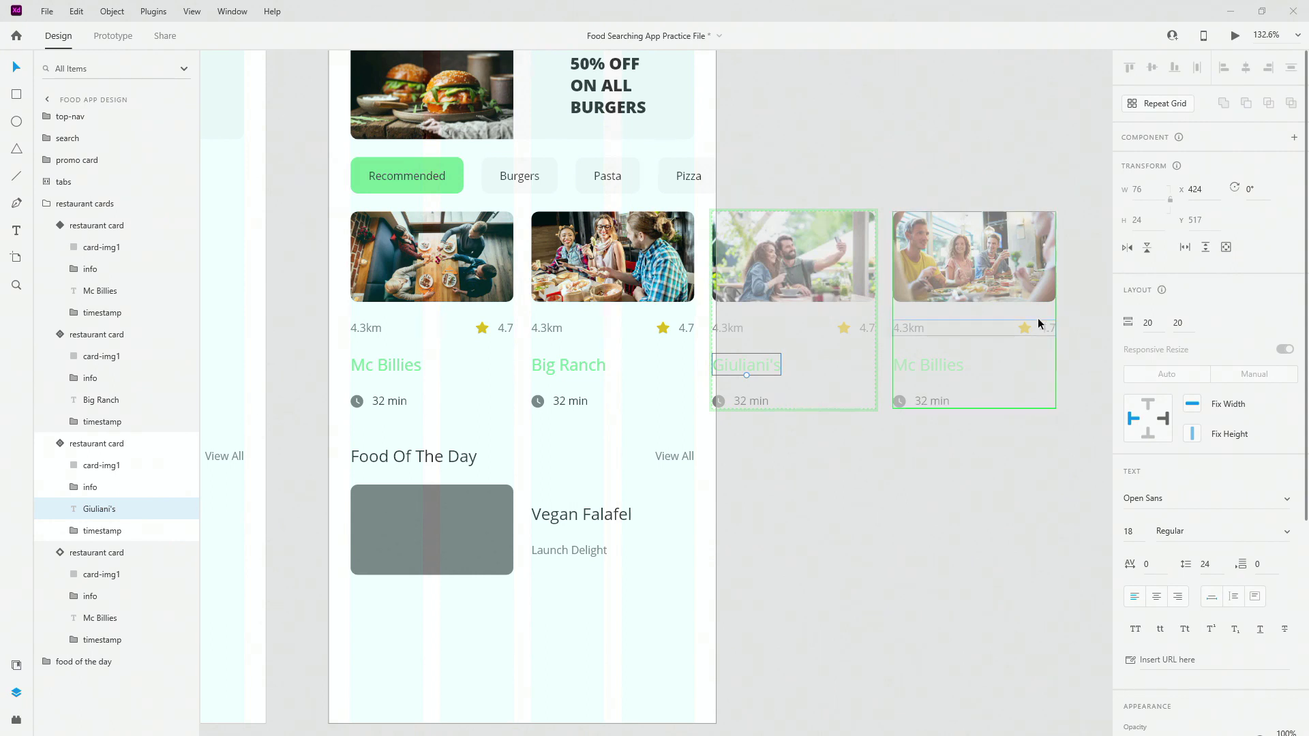
- Change the restaurant name on the fourth card to "Little Rome"
{"action": "left_click", "coordinate": [900, 363]}
{"action": "double_click", "coordinate": [912, 366]}
{"action": "type", "text": "Little Rome"}
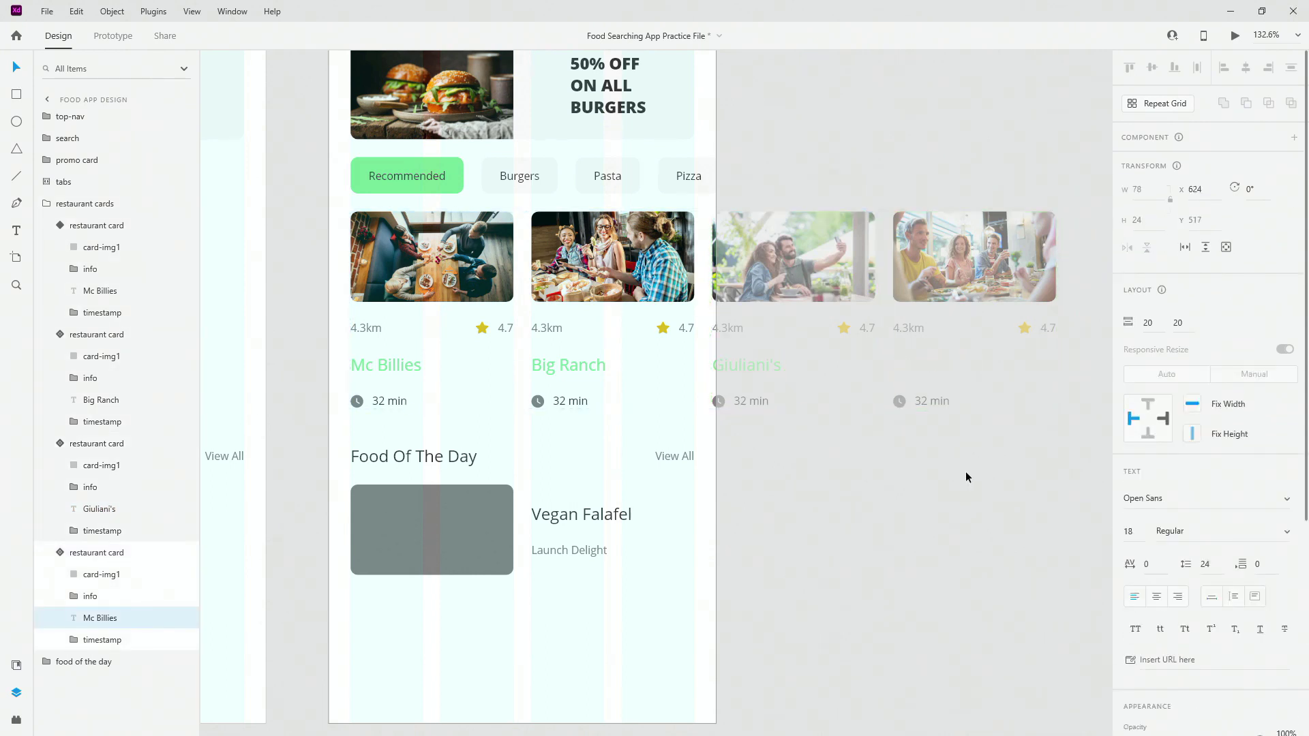
{"action": "key", "text": "Escape"}
- Change the delivery time on the Big Ranch card to 31 min
{"action": "double_click", "coordinate": [567, 402]}
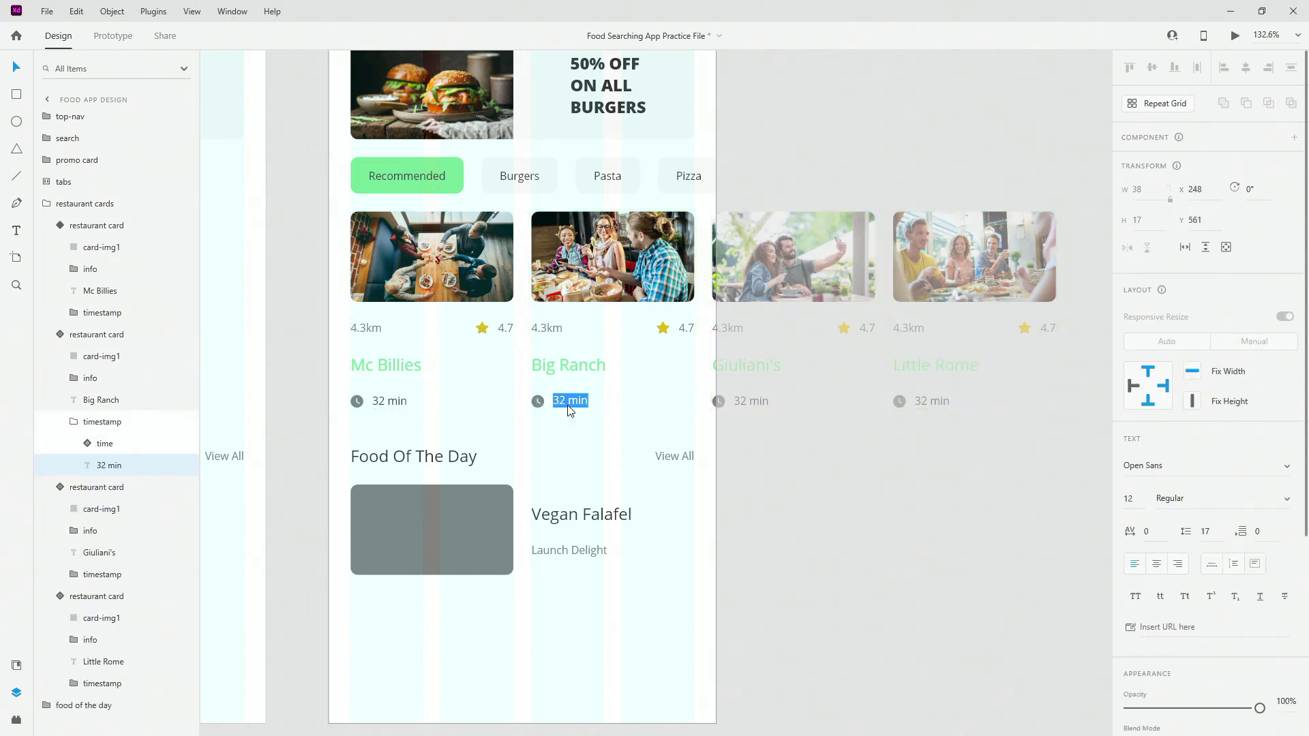
{"action": "key", "text": "Left"}
{"action": "key", "text": "shift+Right"}
{"action": "key", "text": "shift+Right"}
{"action": "type", "text": "31"}
{"action": "key", "text": "Escape"}
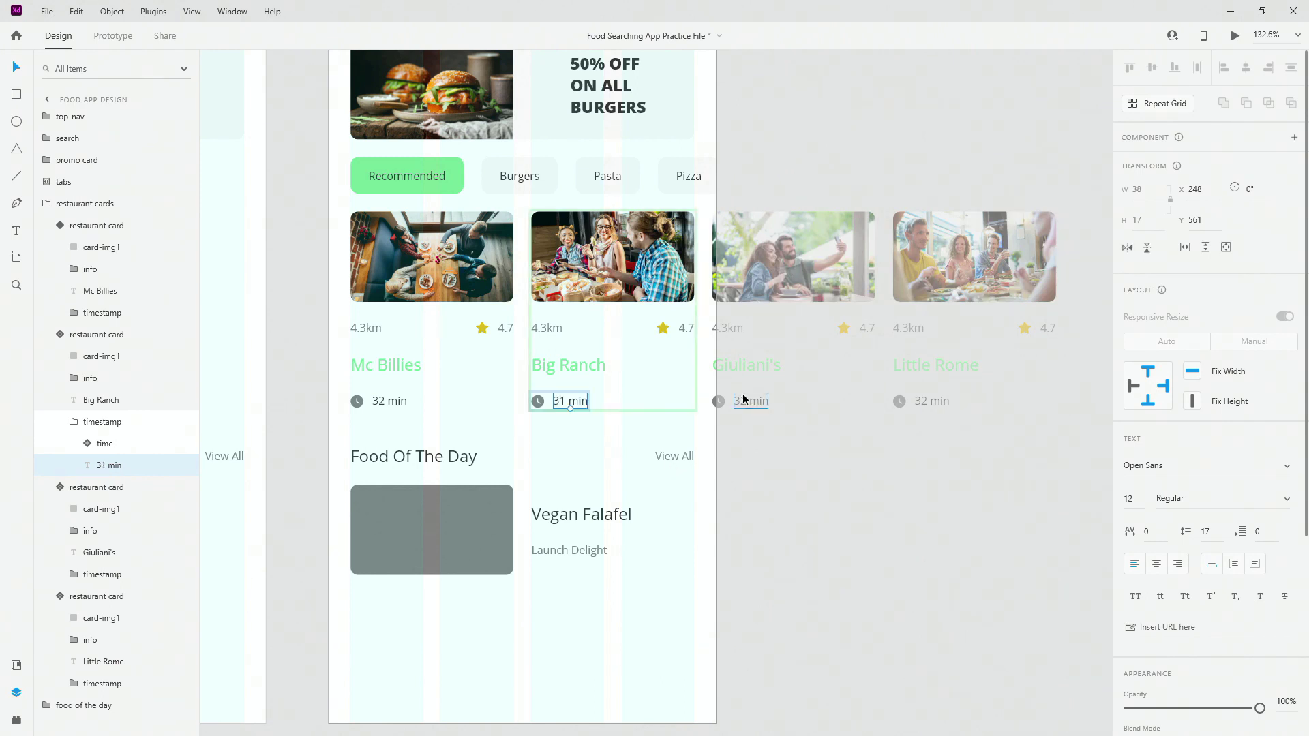
- Change the delivery time on the Giuliani's card to 29 min
{"action": "double_click", "coordinate": [742, 401]}
{"action": "left_click_drag", "start_coordinate": [747, 401], "coordinate": [733, 400]}
{"action": "type", "text": "2"}
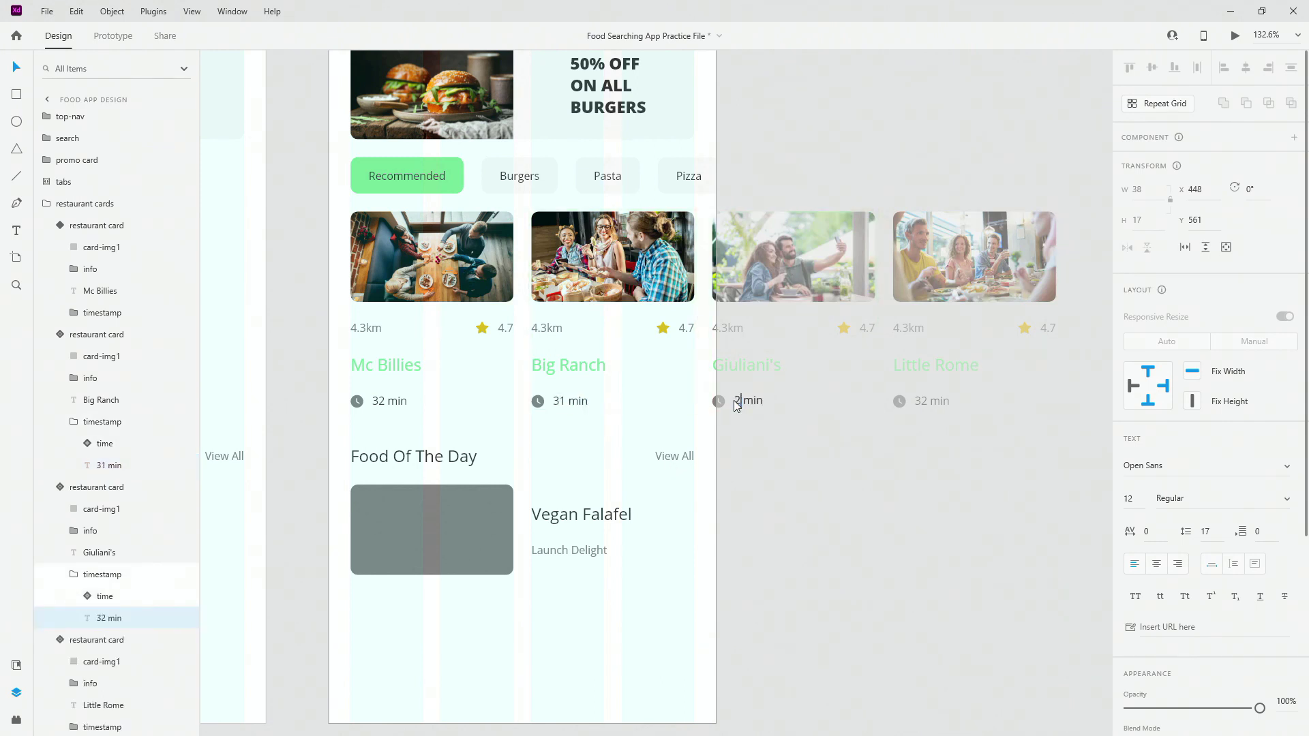
{"action": "type", "text": "9"}
{"action": "key", "text": "Escape"}
- Change the delivery time on the Little Rome card to 27 min
{"action": "double_click", "coordinate": [934, 401]}
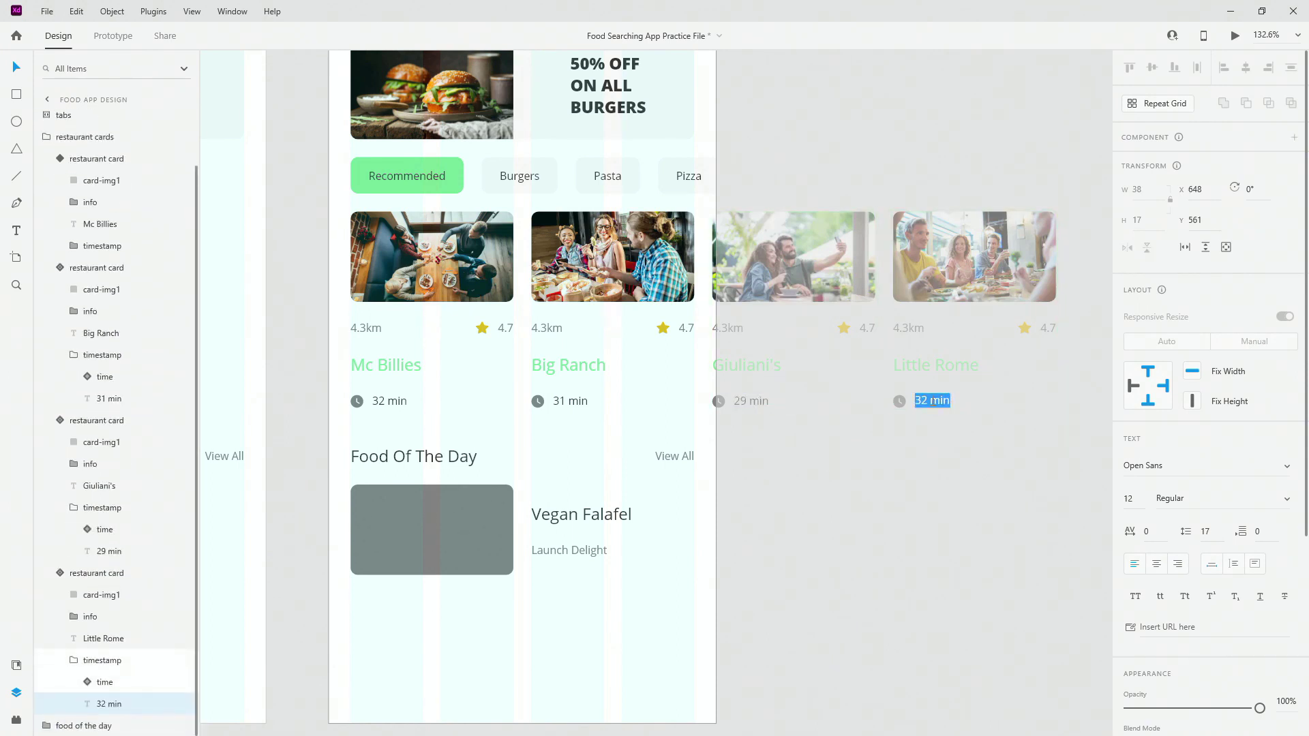
{"action": "left_click_drag", "start_coordinate": [928, 401], "coordinate": [903, 401]}
{"action": "type", "text": "2"}
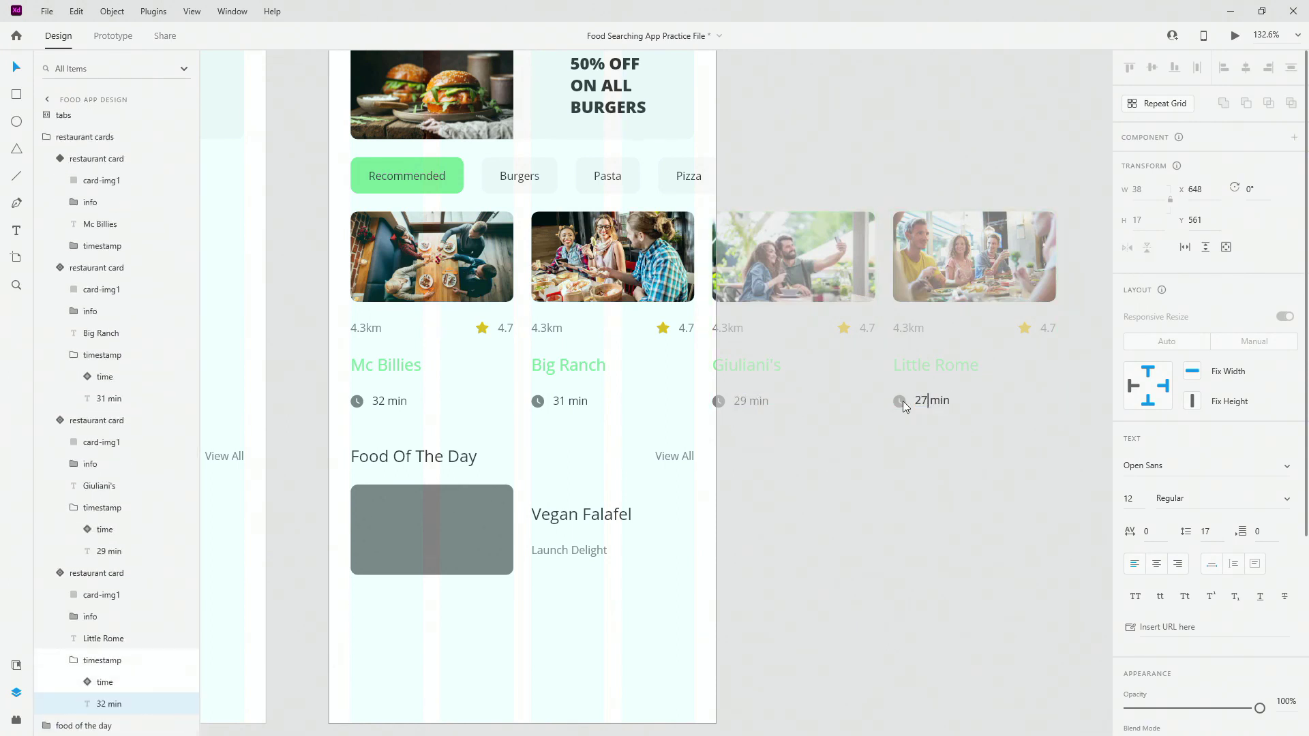
{"action": "type", "text": "7"}
{"action": "key", "text": "Escape"}
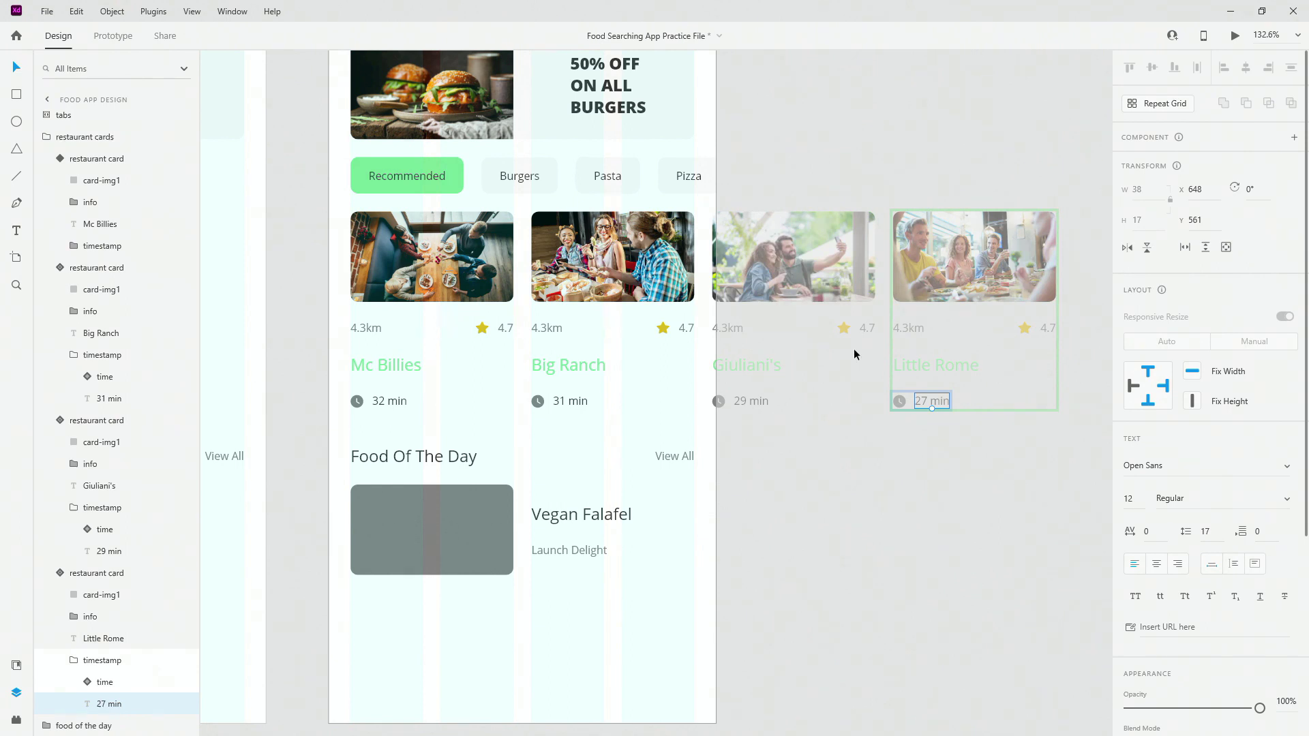
- Change the distance on the Little Rome card to 4.1km
{"action": "double_click", "coordinate": [909, 328]}
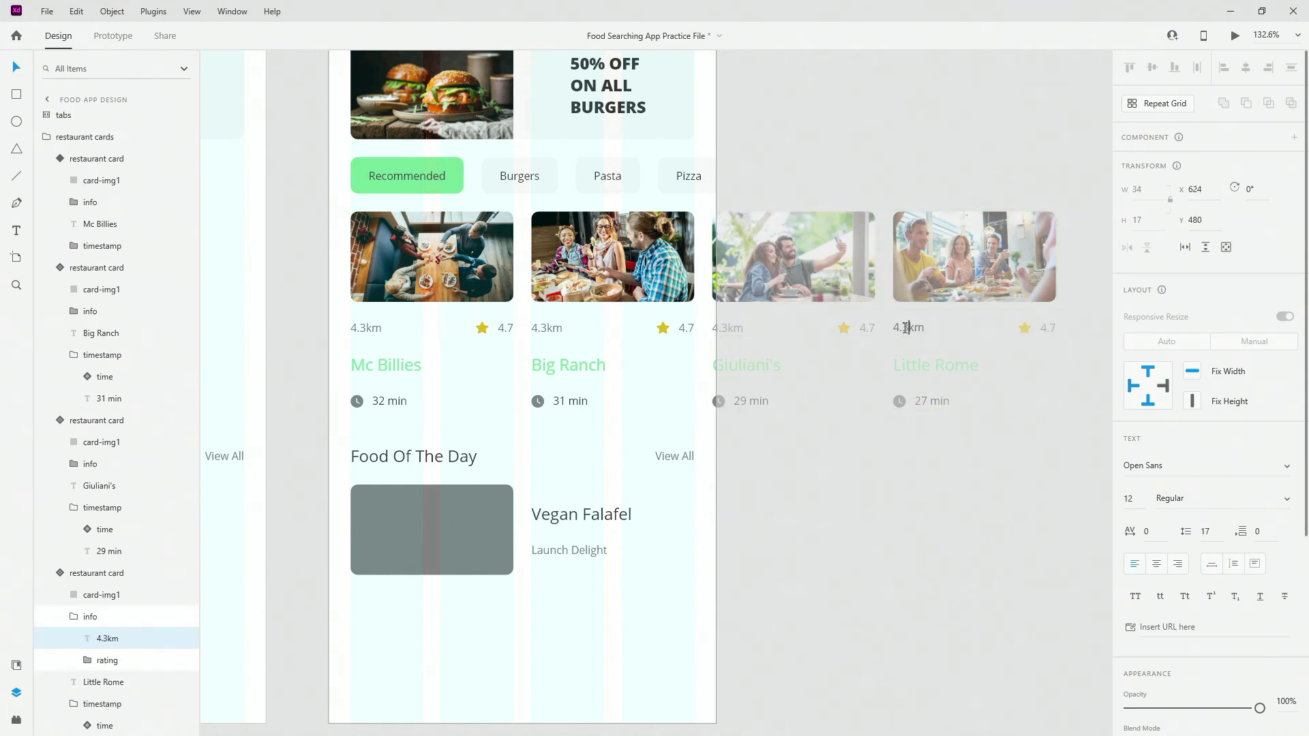
{"action": "left_click_drag", "start_coordinate": [908, 328], "coordinate": [902, 328]}
{"action": "type", "text": "1"}
{"action": "key", "text": "Escape"}
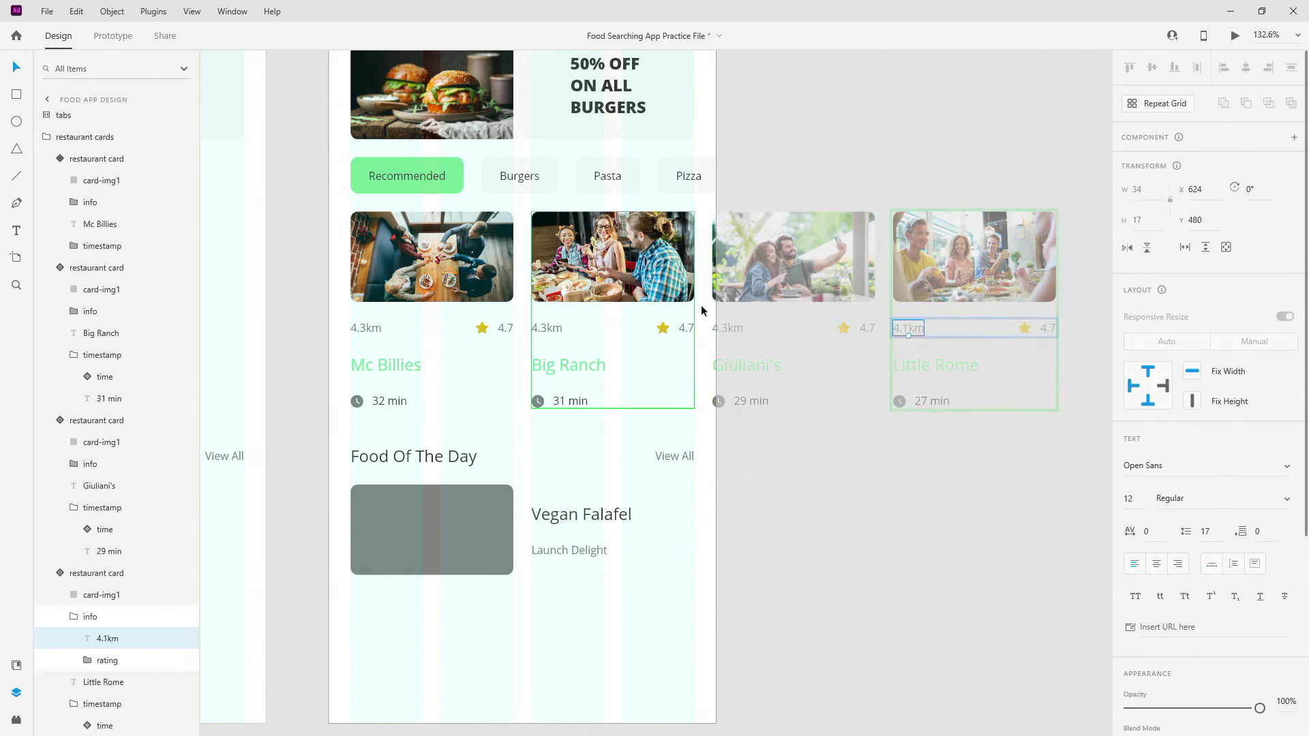
- Change the distance on the Giuliani's card to 4.2km
{"action": "double_click", "coordinate": [728, 328]}
{"action": "left_click_drag", "start_coordinate": [728, 328], "coordinate": [721, 327]}
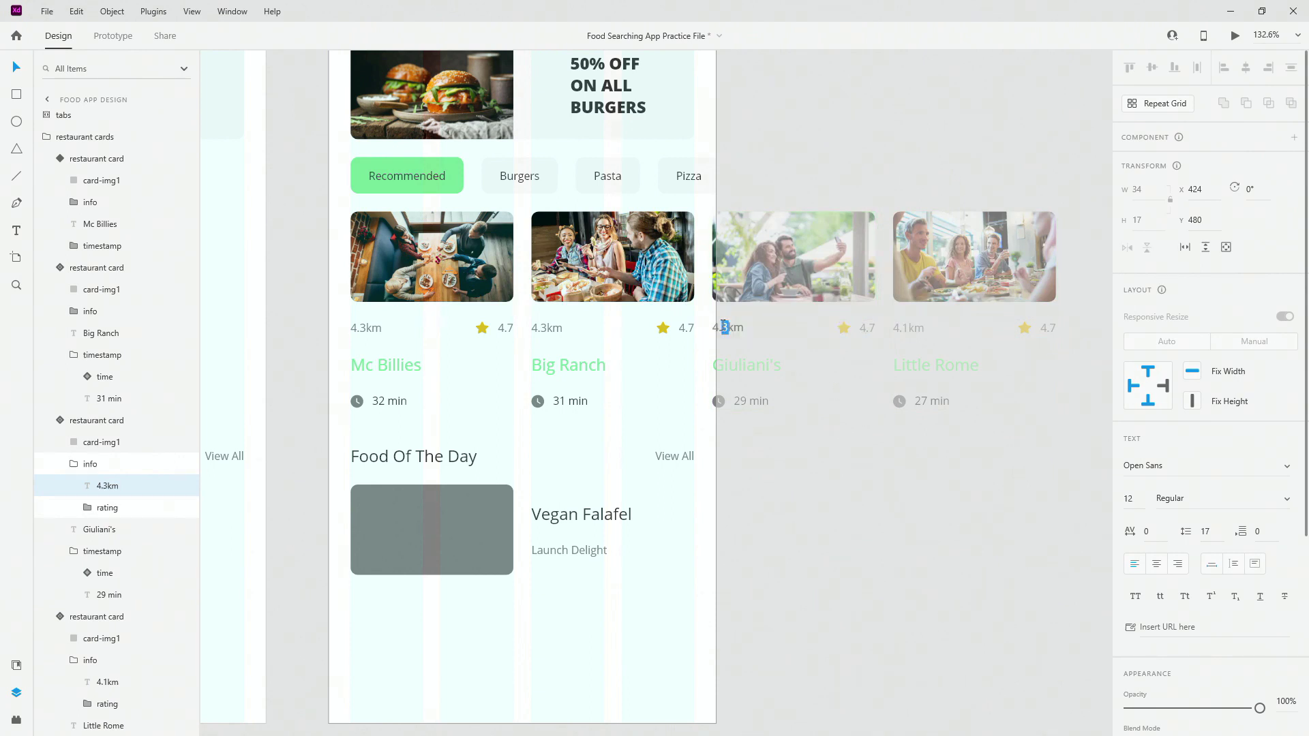
{"action": "type", "text": "2"}
{"action": "key", "text": "Escape"}
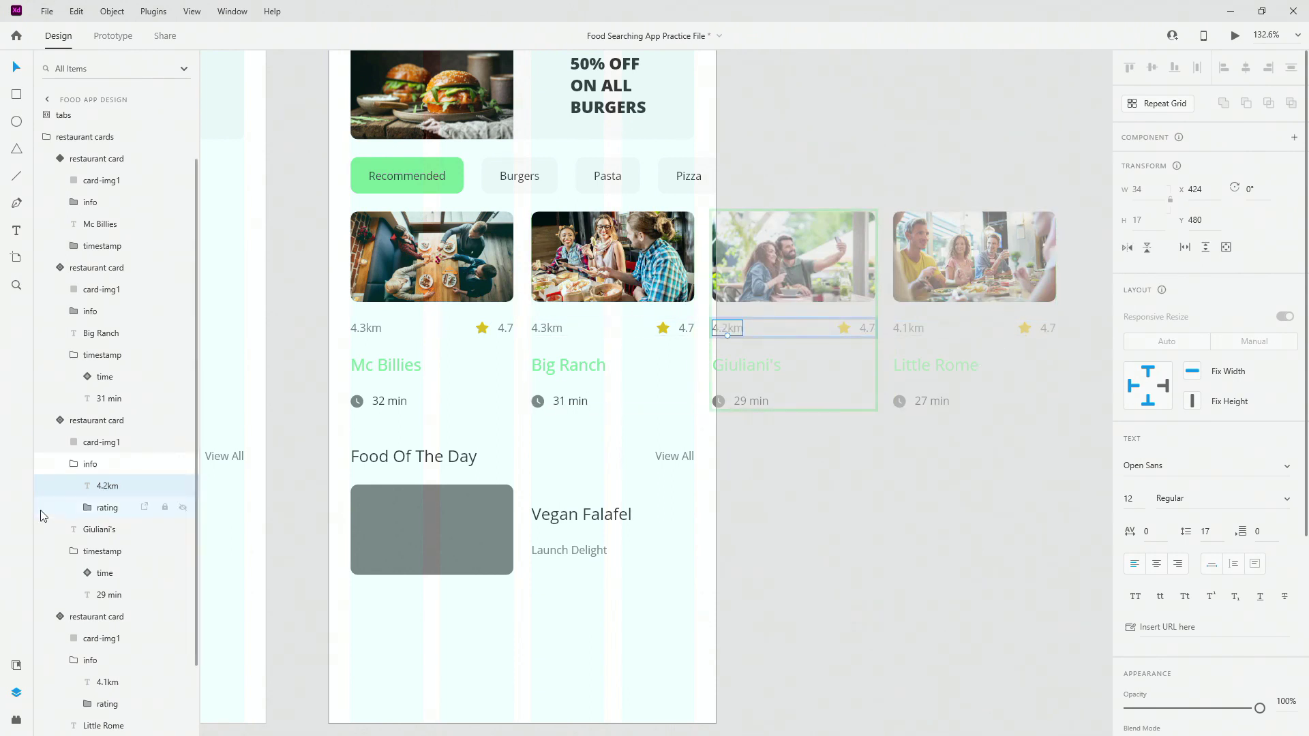
- Collapse all four restaurant card layers and check the restaurant card component in the document assets
{"action": "left_click", "coordinate": [81, 463]}
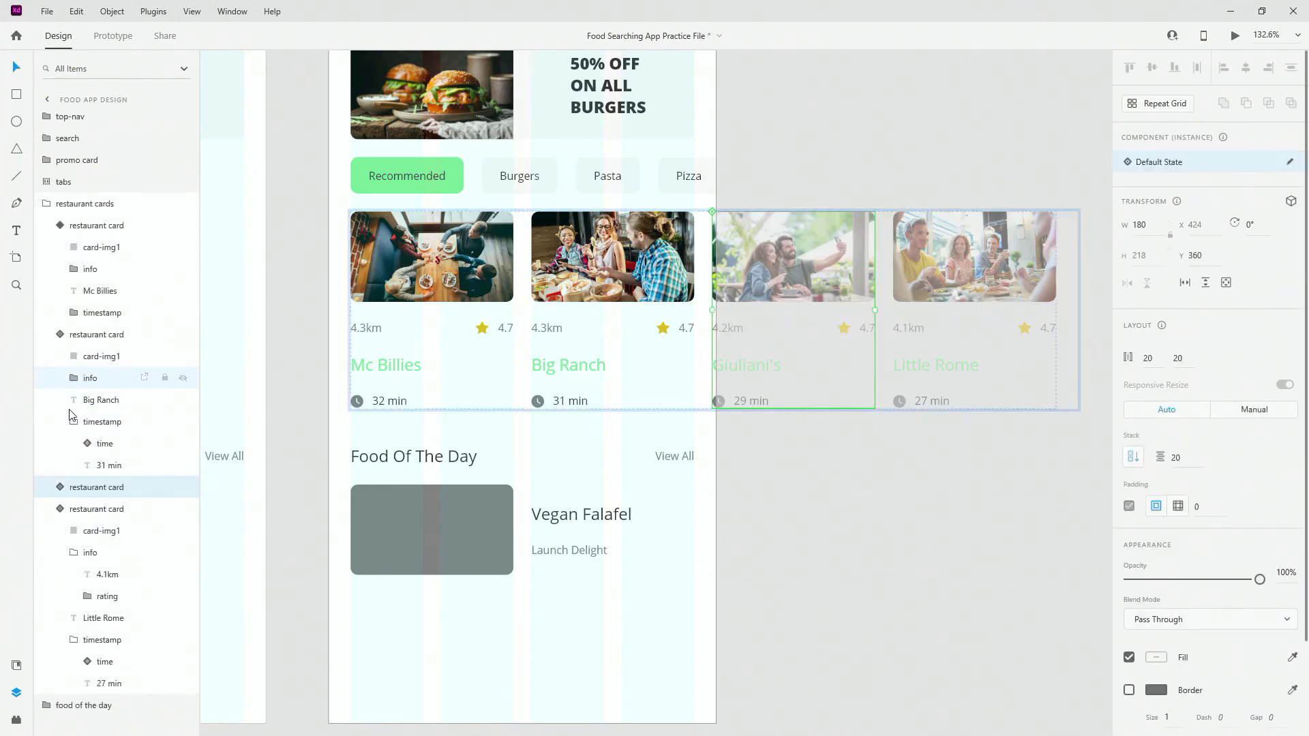
{"action": "left_click", "coordinate": [74, 417]}
{"action": "left_click", "coordinate": [59, 374]}
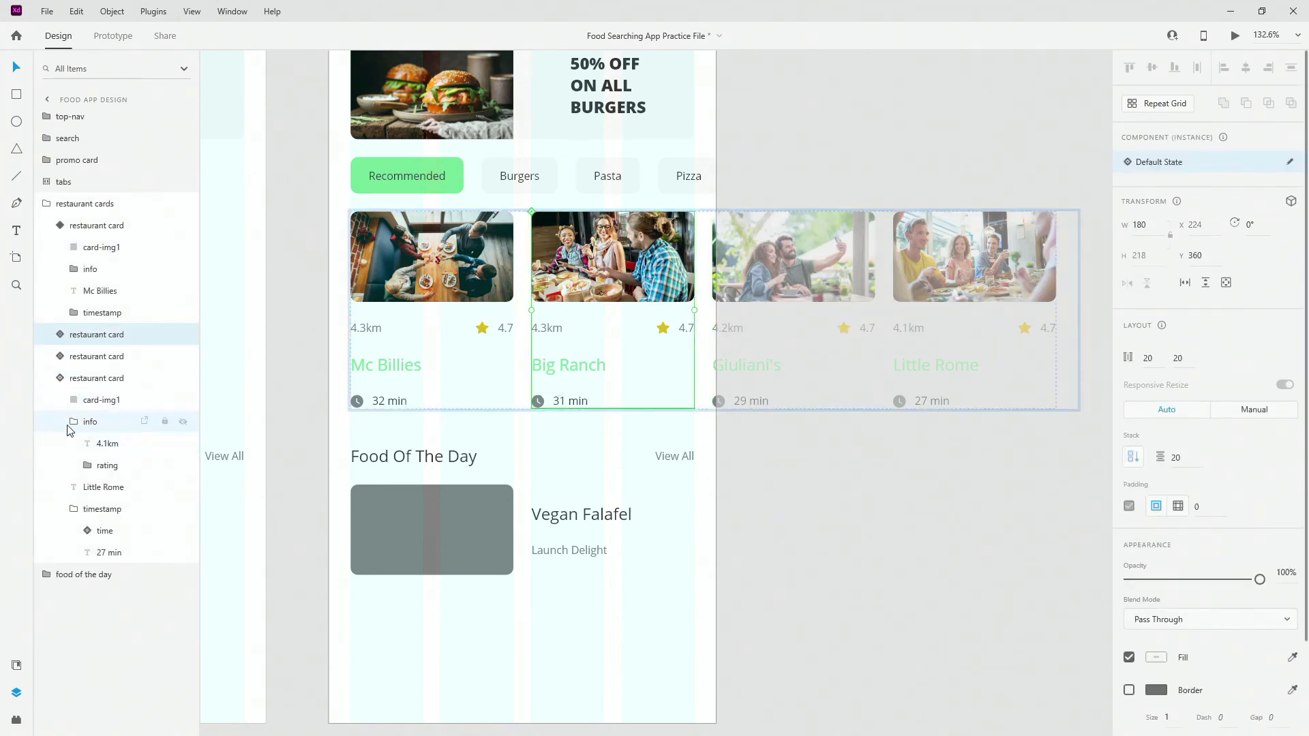
{"action": "left_click", "coordinate": [60, 378]}
{"action": "left_click", "coordinate": [63, 225]}
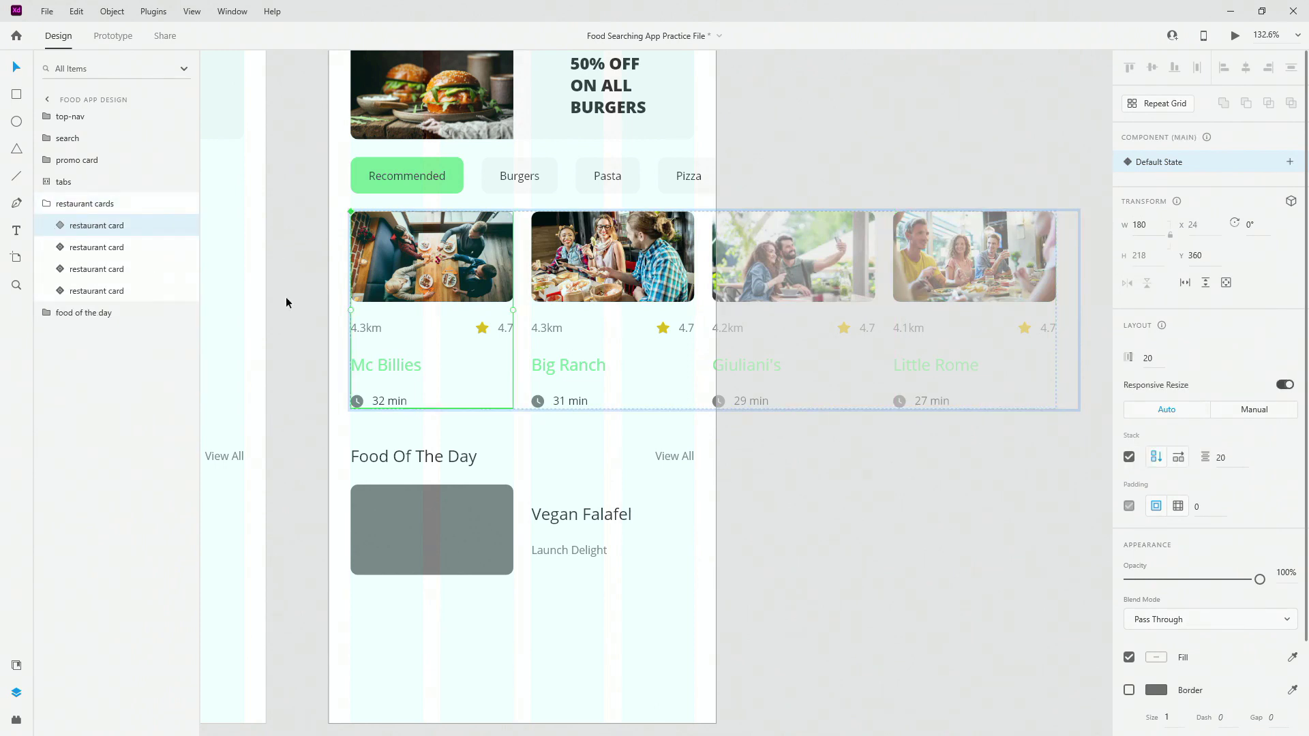
{"action": "left_click", "coordinate": [16, 665]}
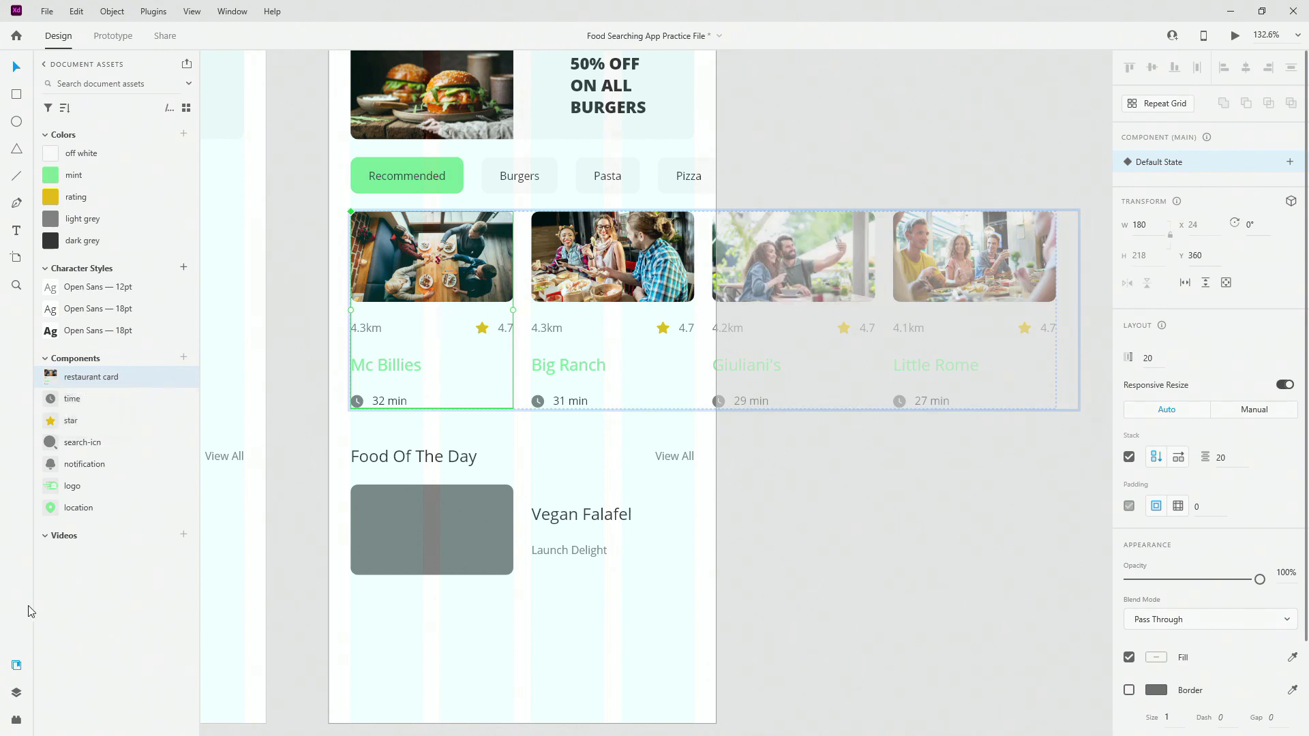
{"action": "left_click", "coordinate": [16, 692]}
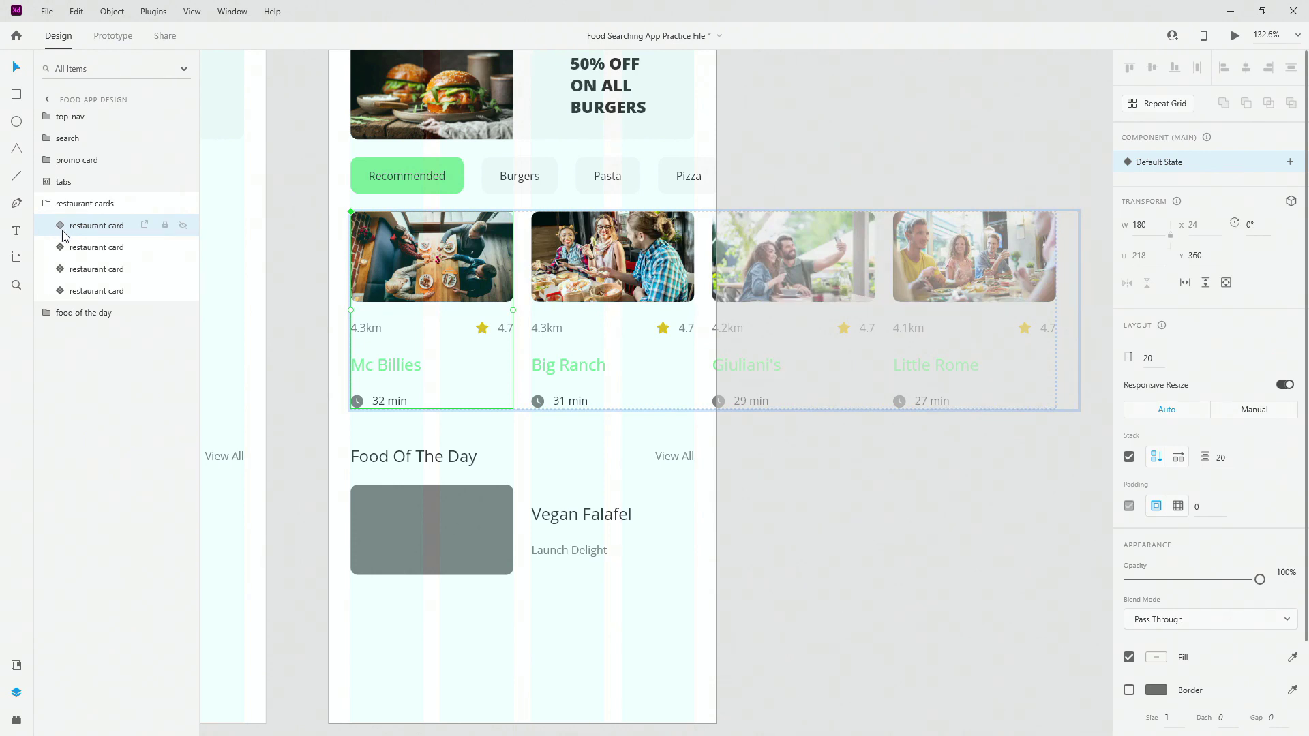
- Try stacking the restaurant cards group vertically, with the food of the day group hidden
{"action": "left_click", "coordinate": [65, 210]}
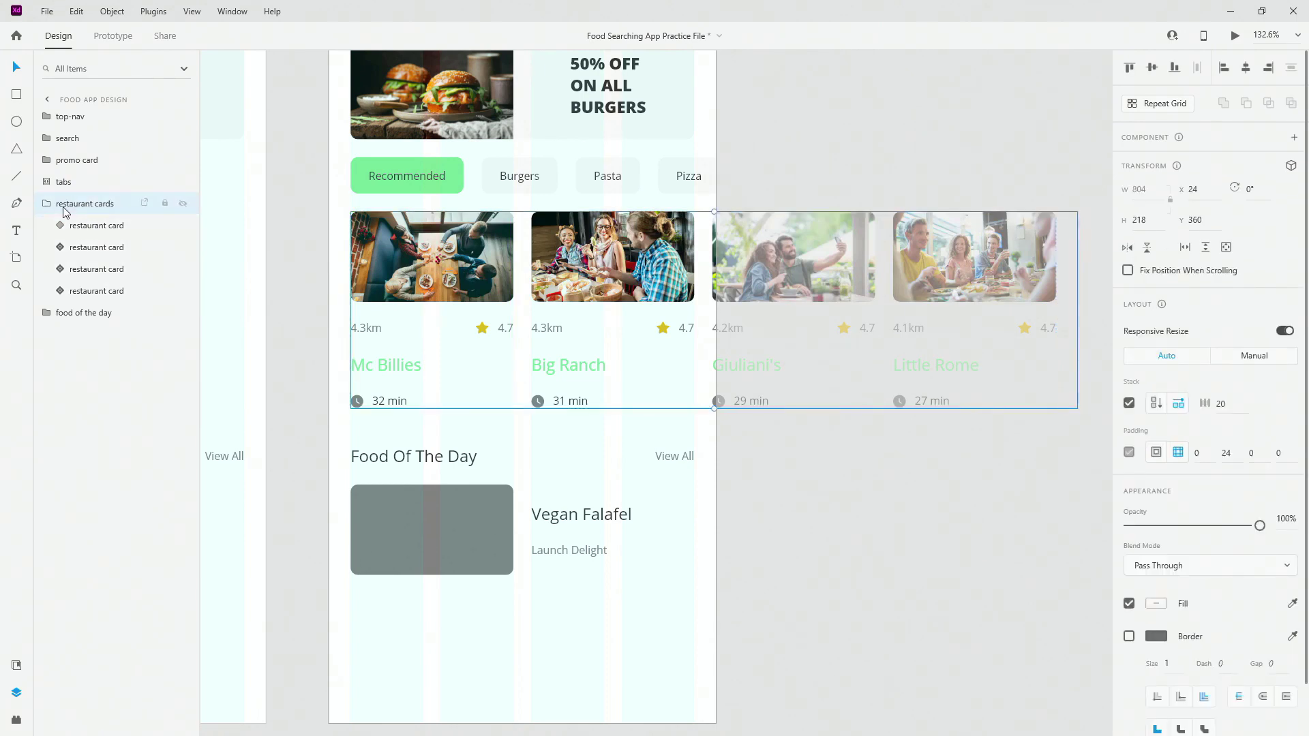
{"action": "left_click", "coordinate": [1156, 403]}
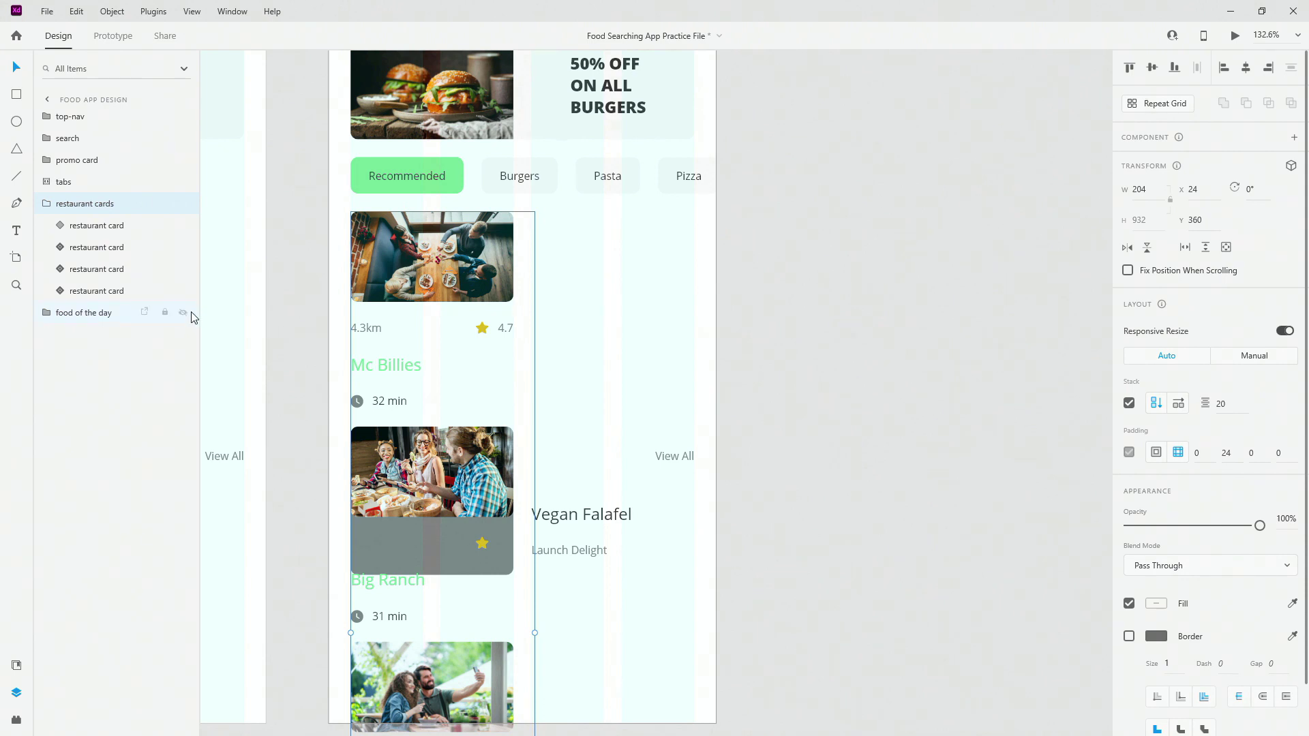
{"action": "left_click", "coordinate": [184, 313]}
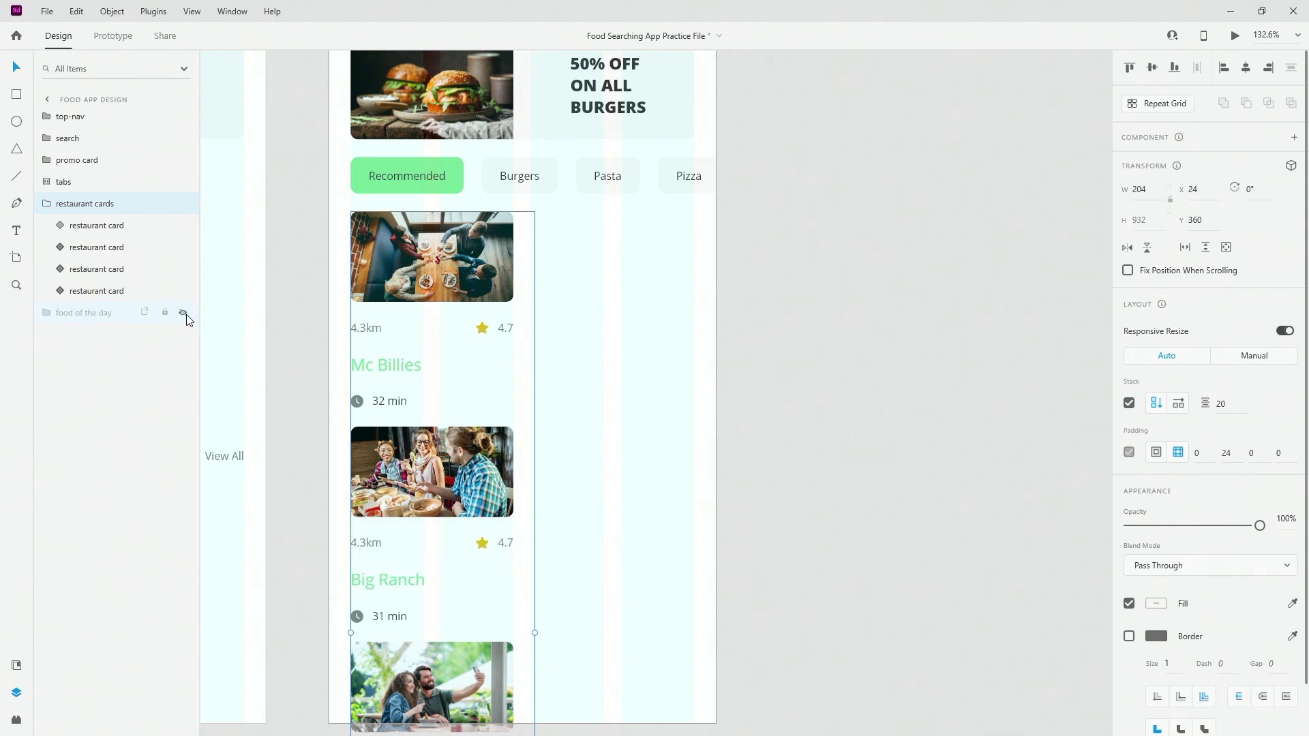
- Try a horizontal stack inside the main restaurant card and enlarge its image to a height of 142
{"action": "left_click", "coordinate": [96, 232]}
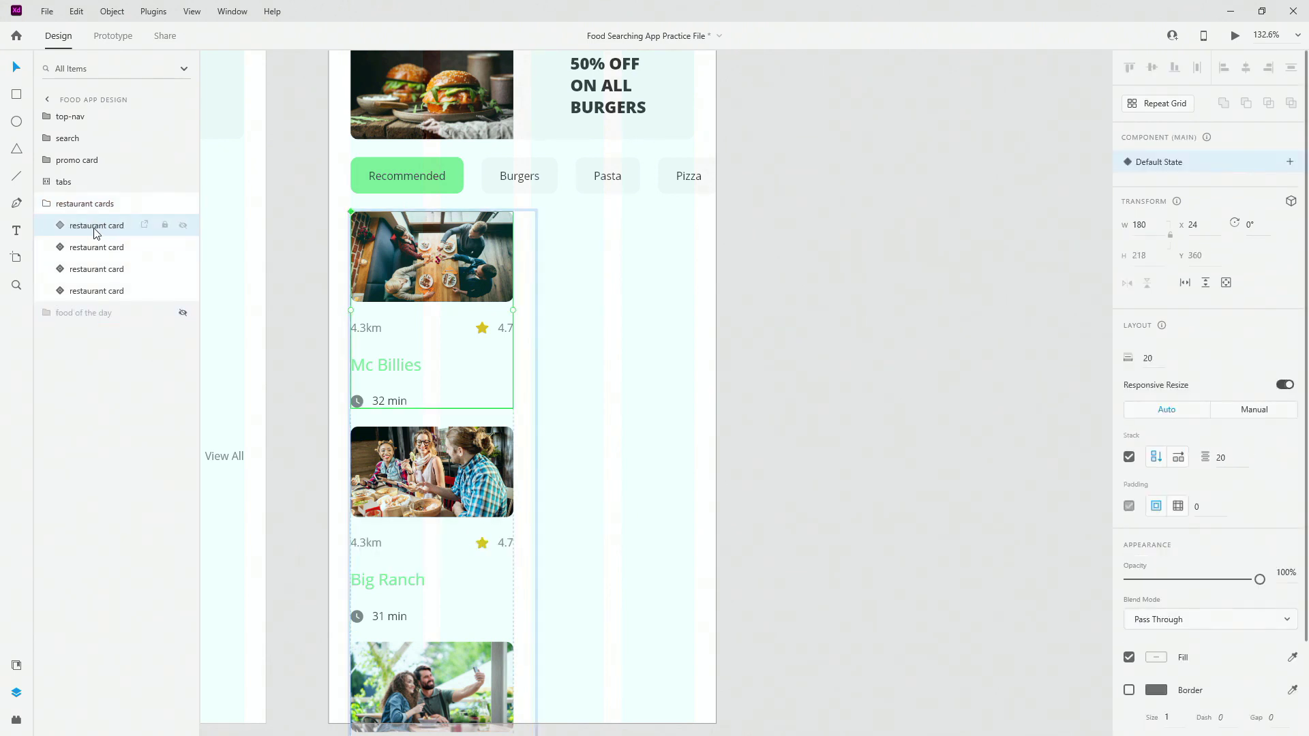
{"action": "left_click", "coordinate": [1179, 457]}
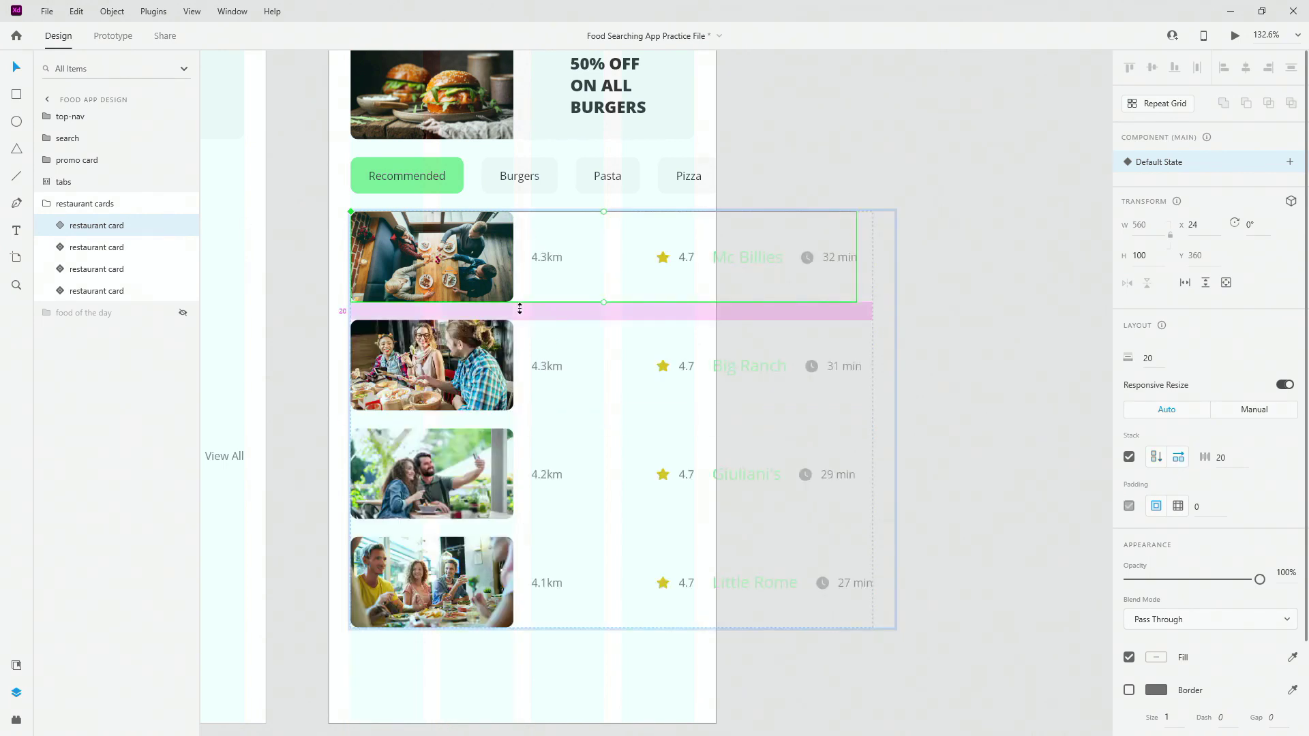
{"action": "double_click", "coordinate": [463, 276]}
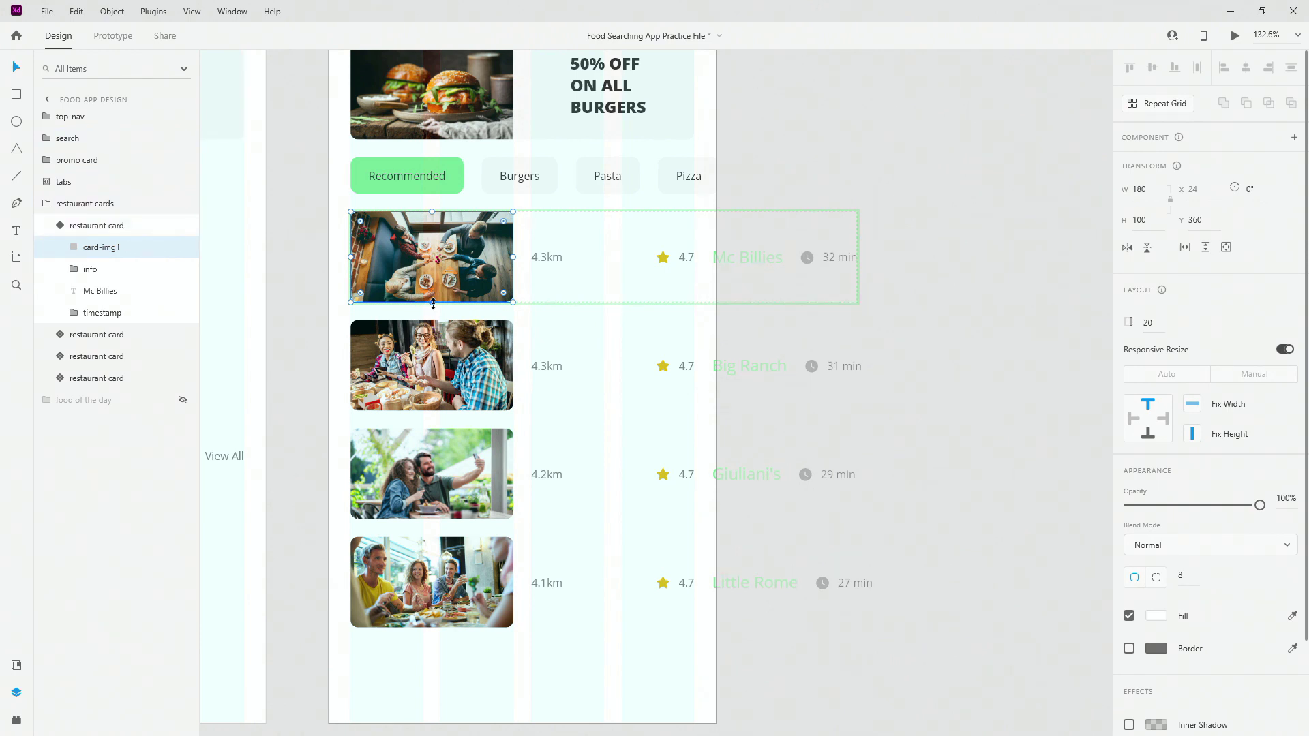
{"action": "left_click_drag", "start_coordinate": [431, 302], "coordinate": [432, 338]}
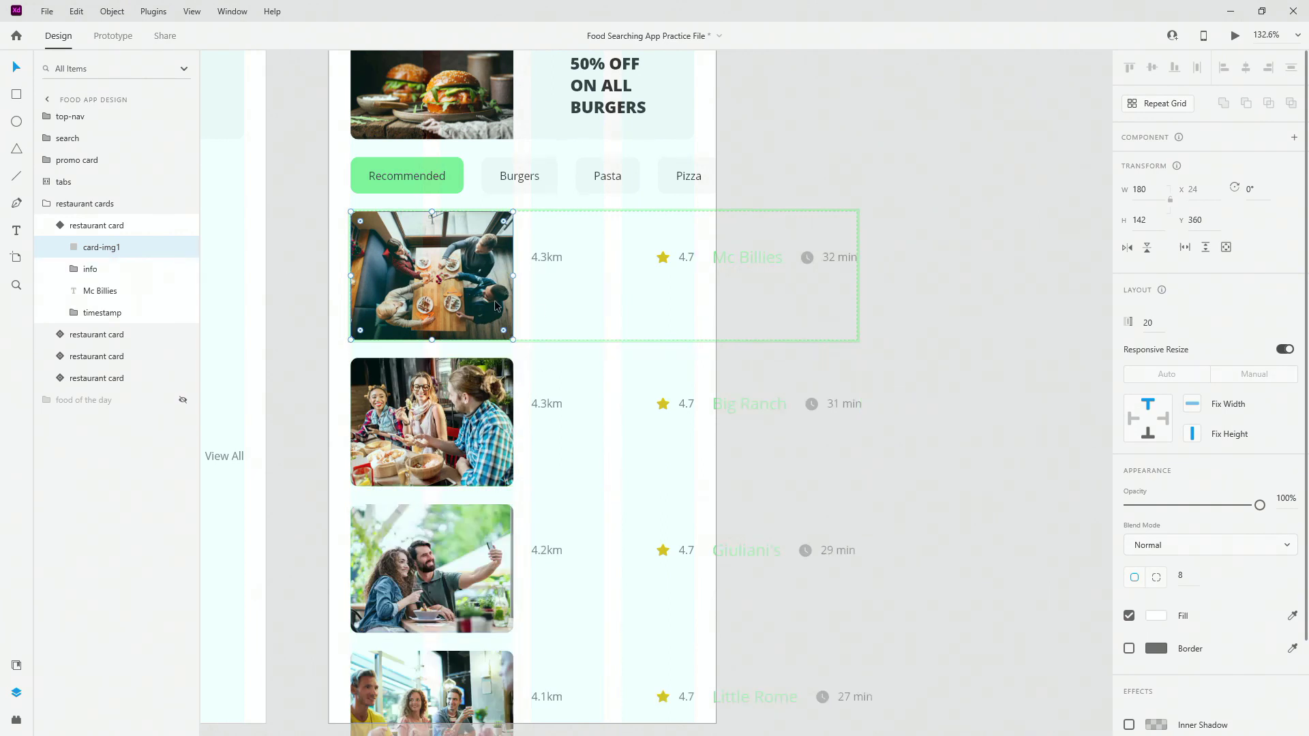
- Group the info, restaurant name and timestamp layers of the main restaurant card
{"action": "left_click", "coordinate": [774, 266]}
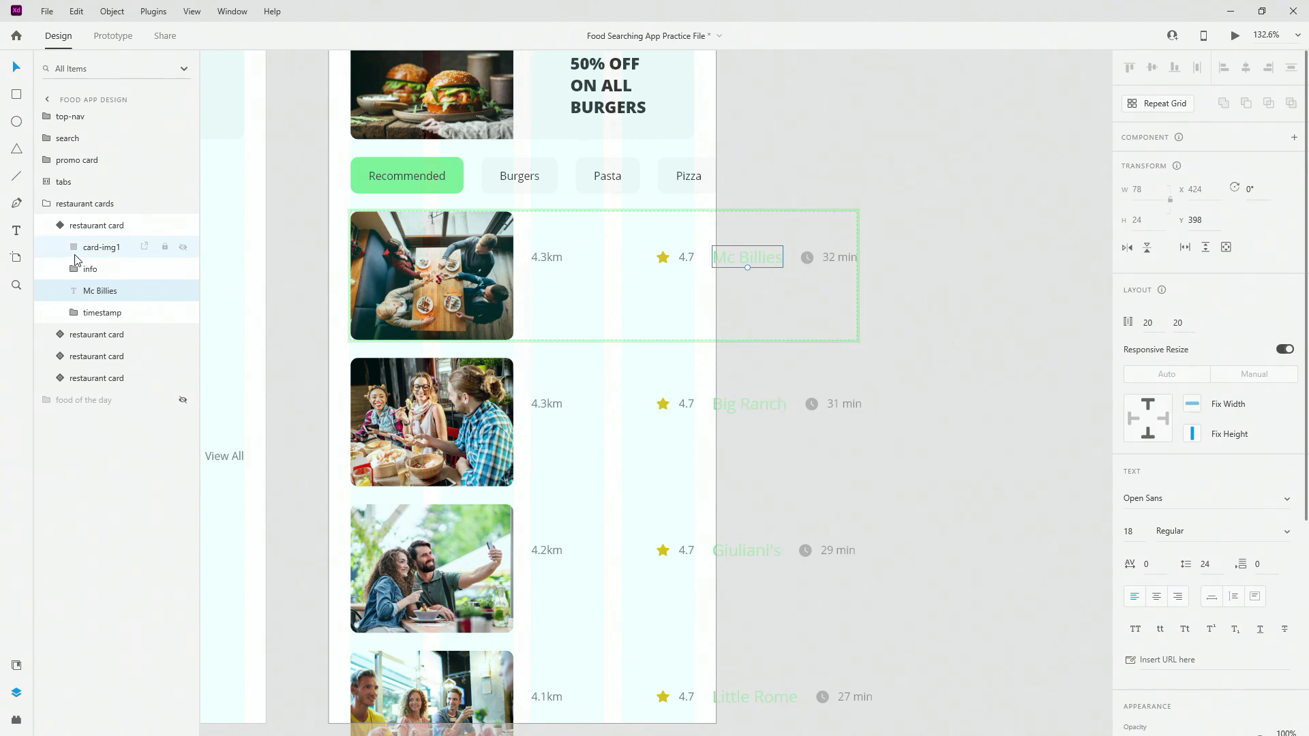
{"action": "left_click", "coordinate": [116, 271]}
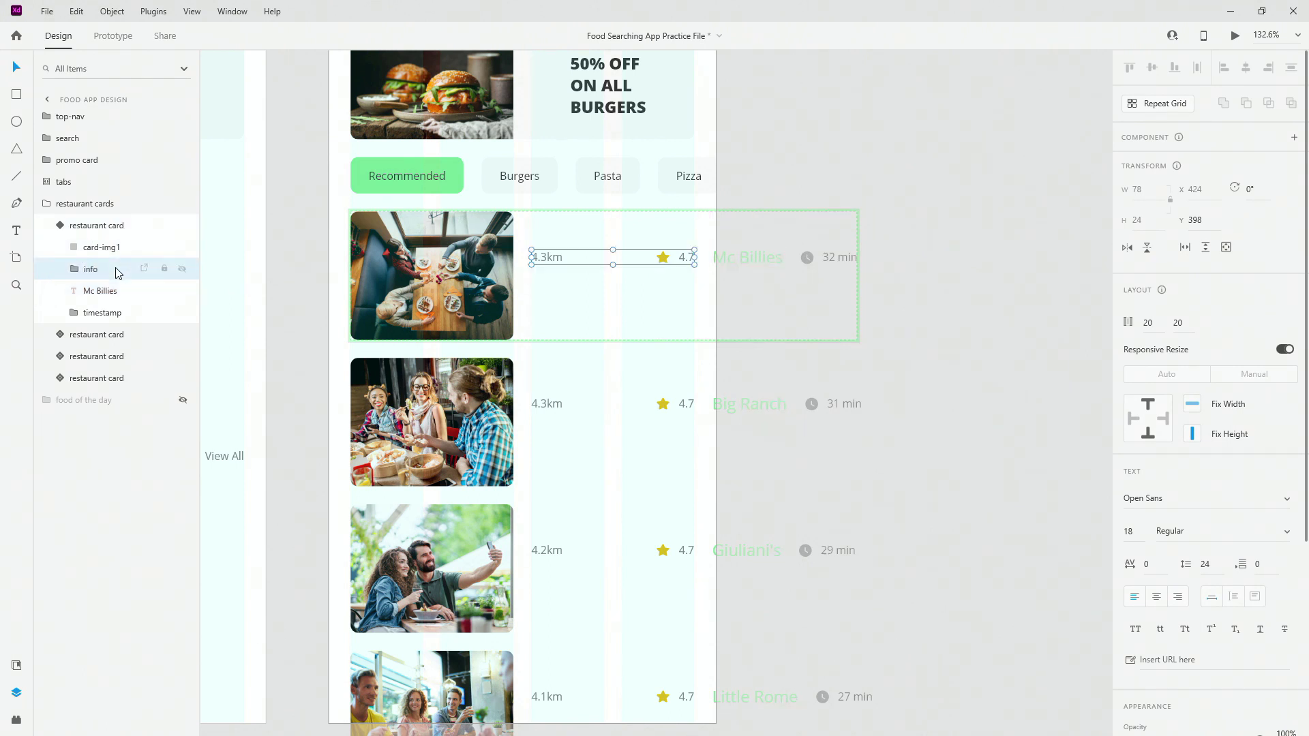
{"action": "left_click", "coordinate": [112, 312], "text": "shift"}
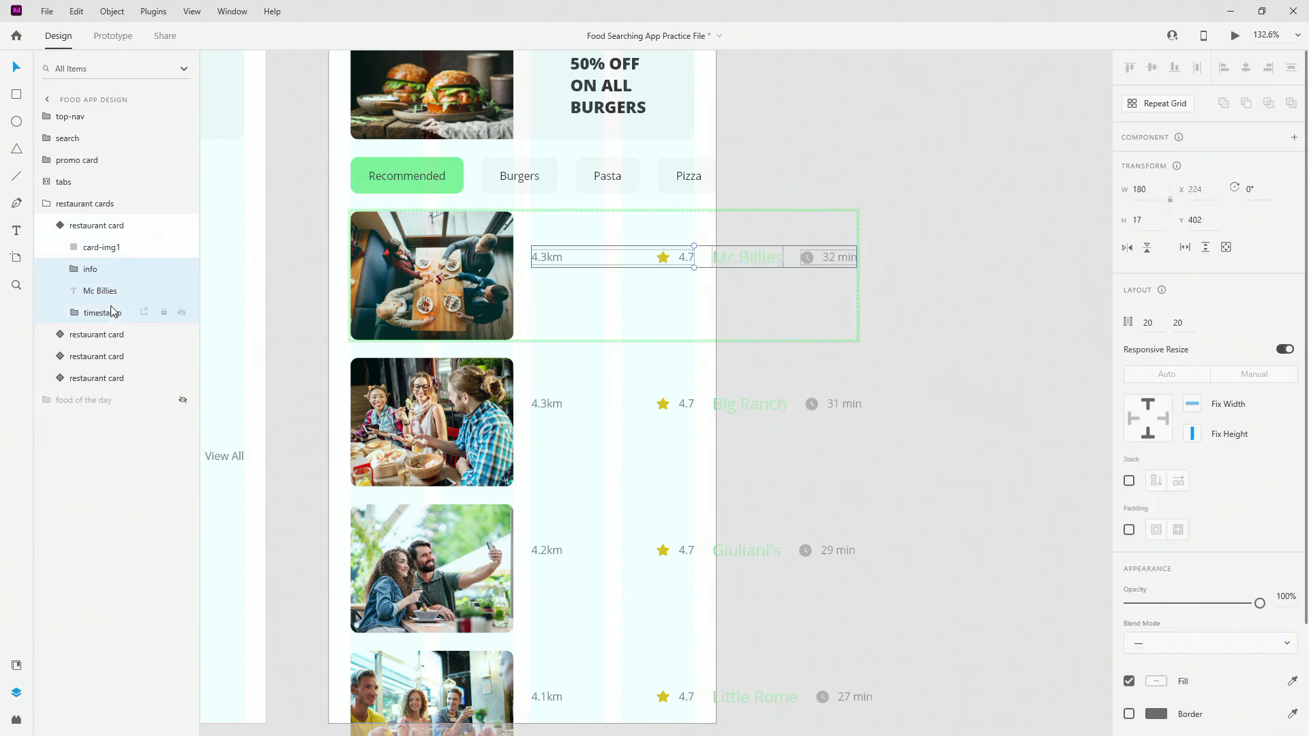
{"action": "key", "text": "ctrl+g"}
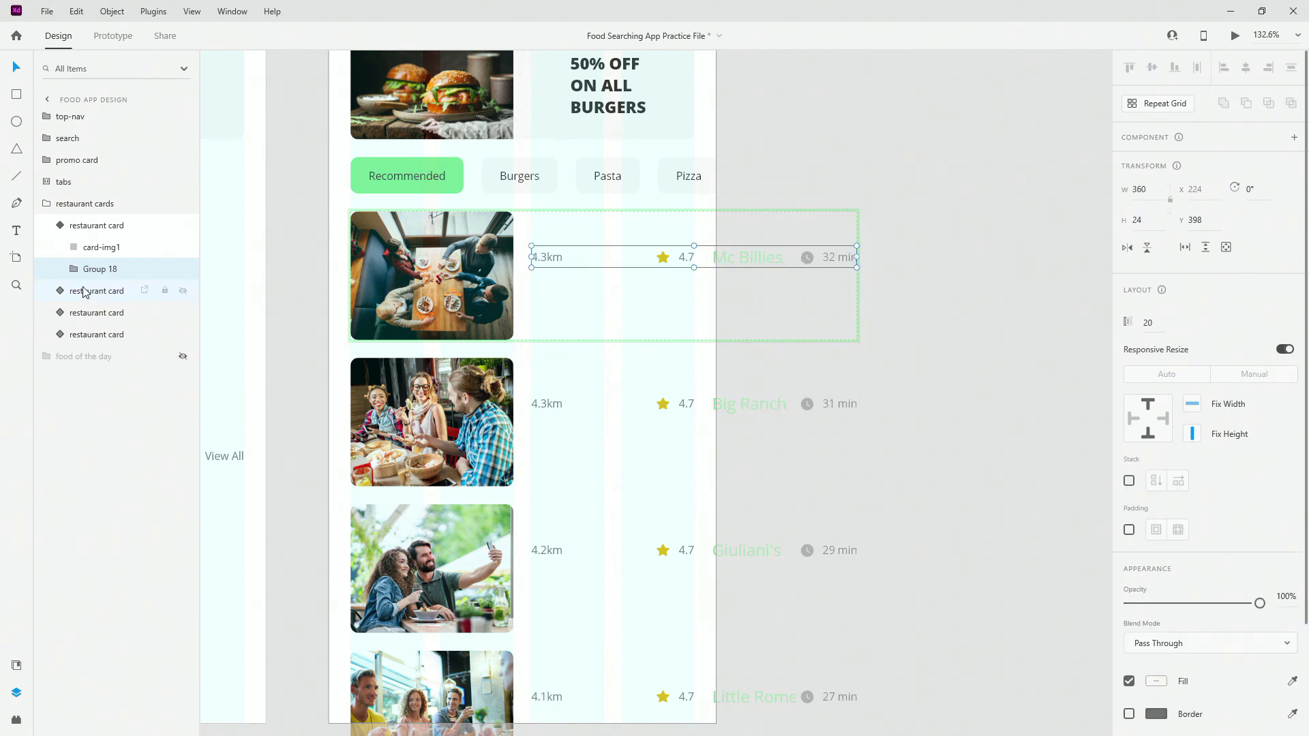
- Stack the main card's text group vertically and move it up beside the image to Y 382
{"action": "left_click", "coordinate": [1128, 481]}
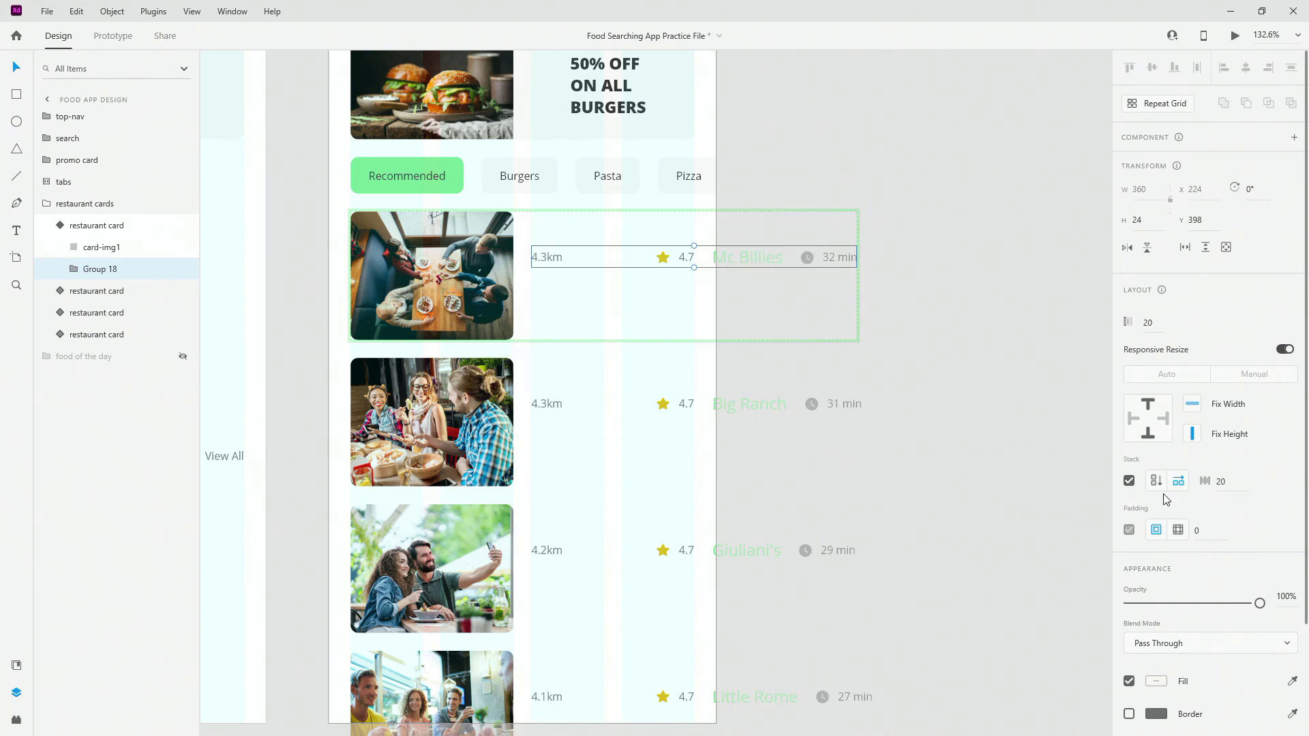
{"action": "left_click", "coordinate": [1162, 481]}
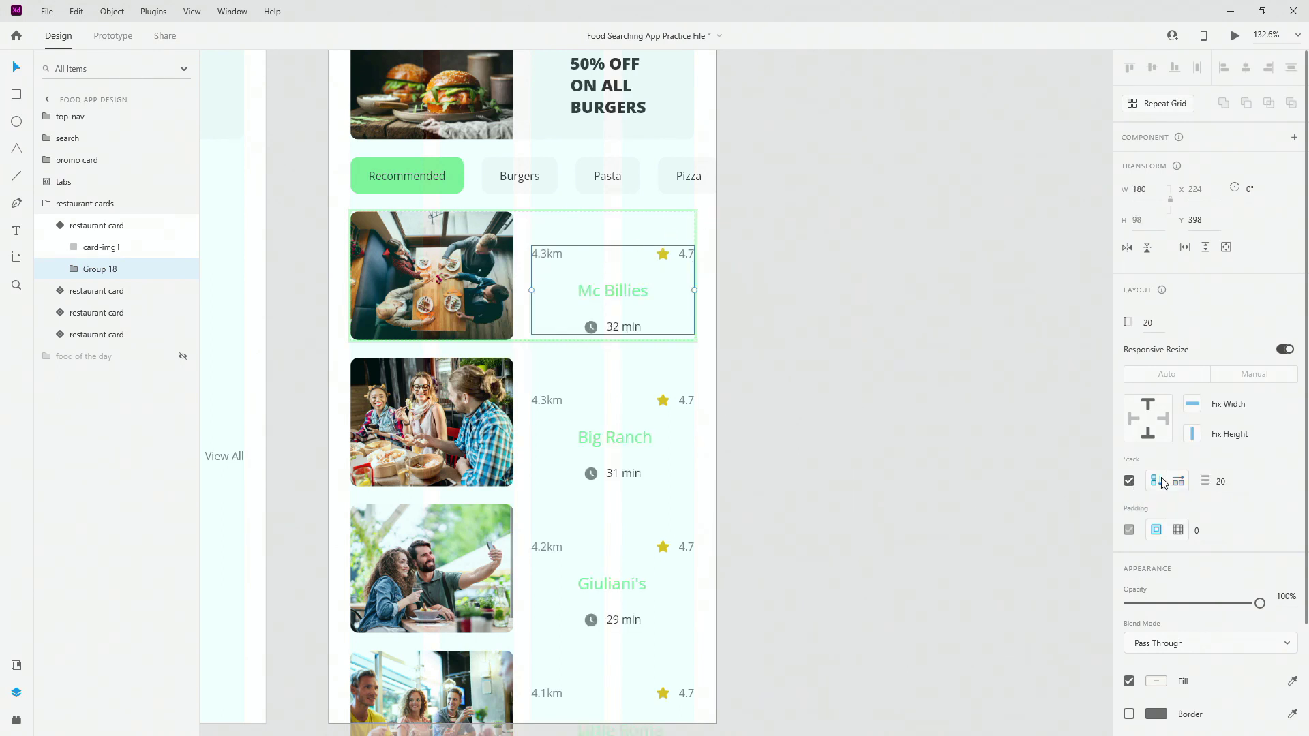
{"action": "left_click_drag", "start_coordinate": [610, 321], "coordinate": [611, 280]}
{"action": "scroll", "coordinate": [590, 477], "scroll_direction": "down", "scroll_amount": 2}
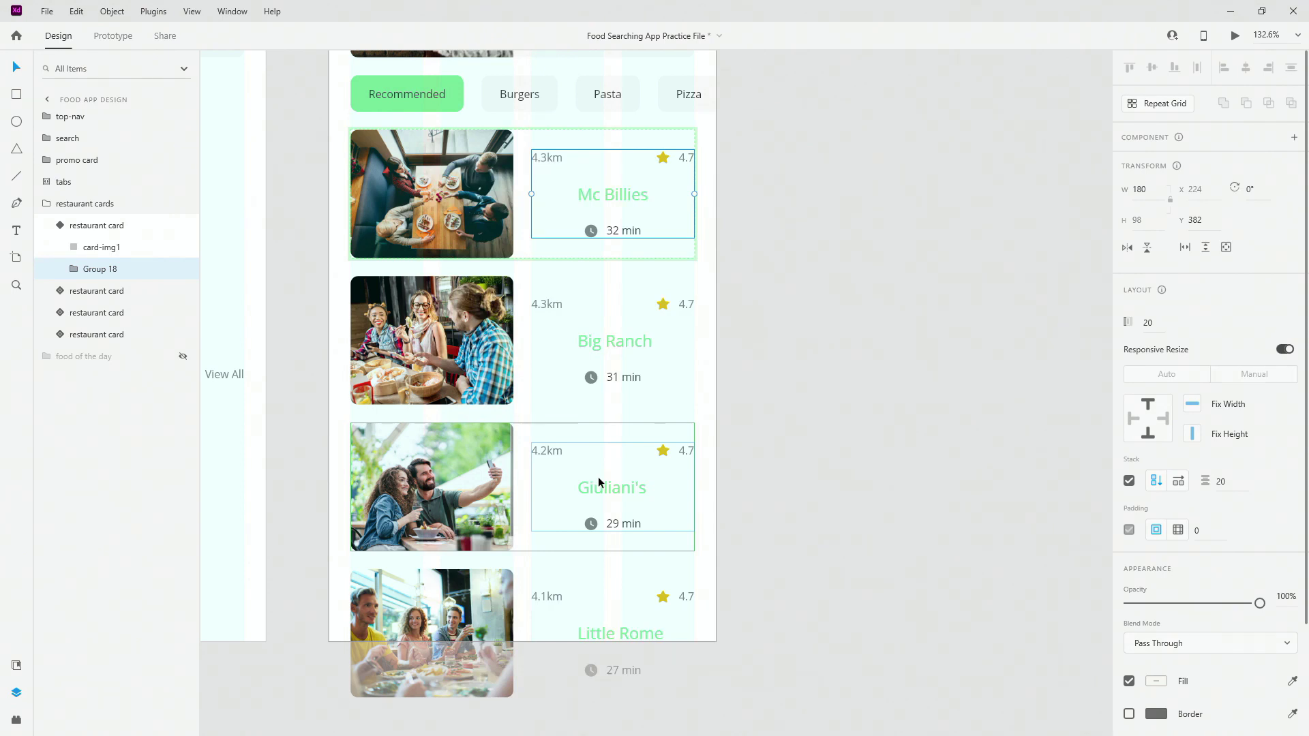
- Undo the list-layout changes to restore the horizontal row of restaurant cards
{"action": "key", "text": "ctrl+z"}
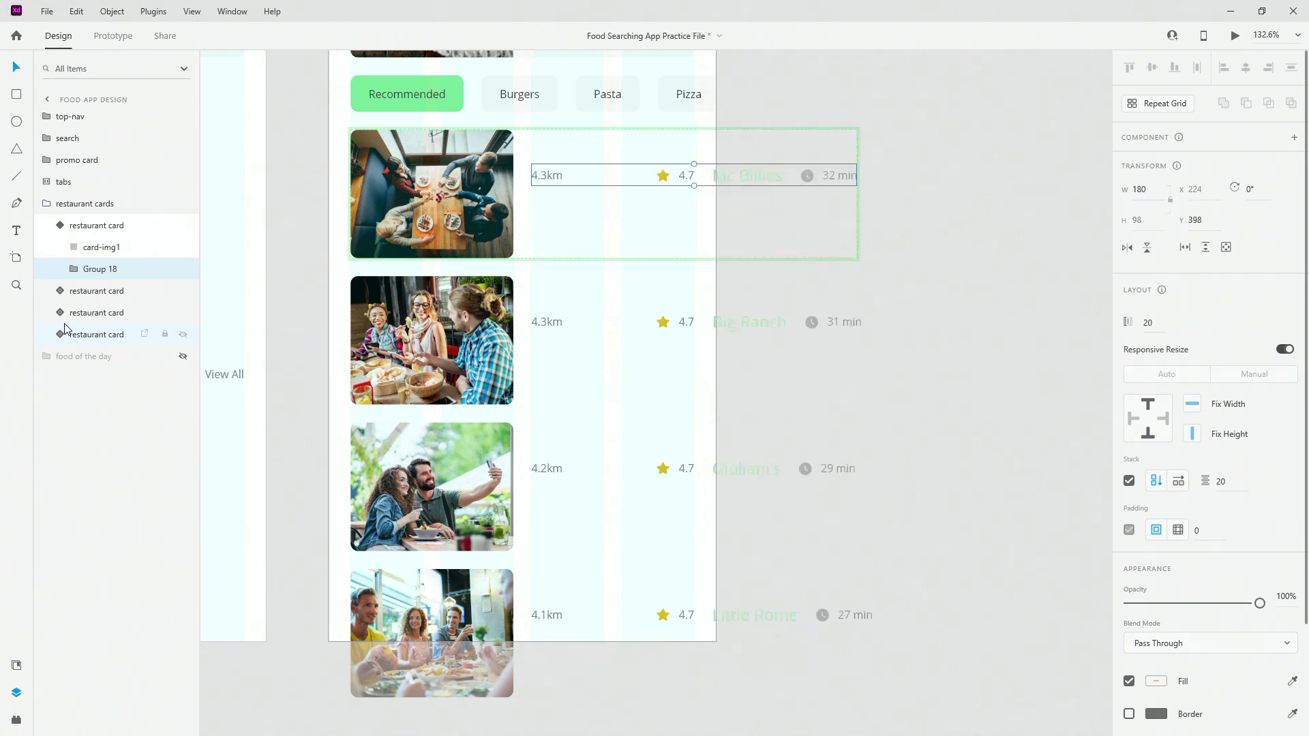
{"action": "key", "text": "ctrl+z"}
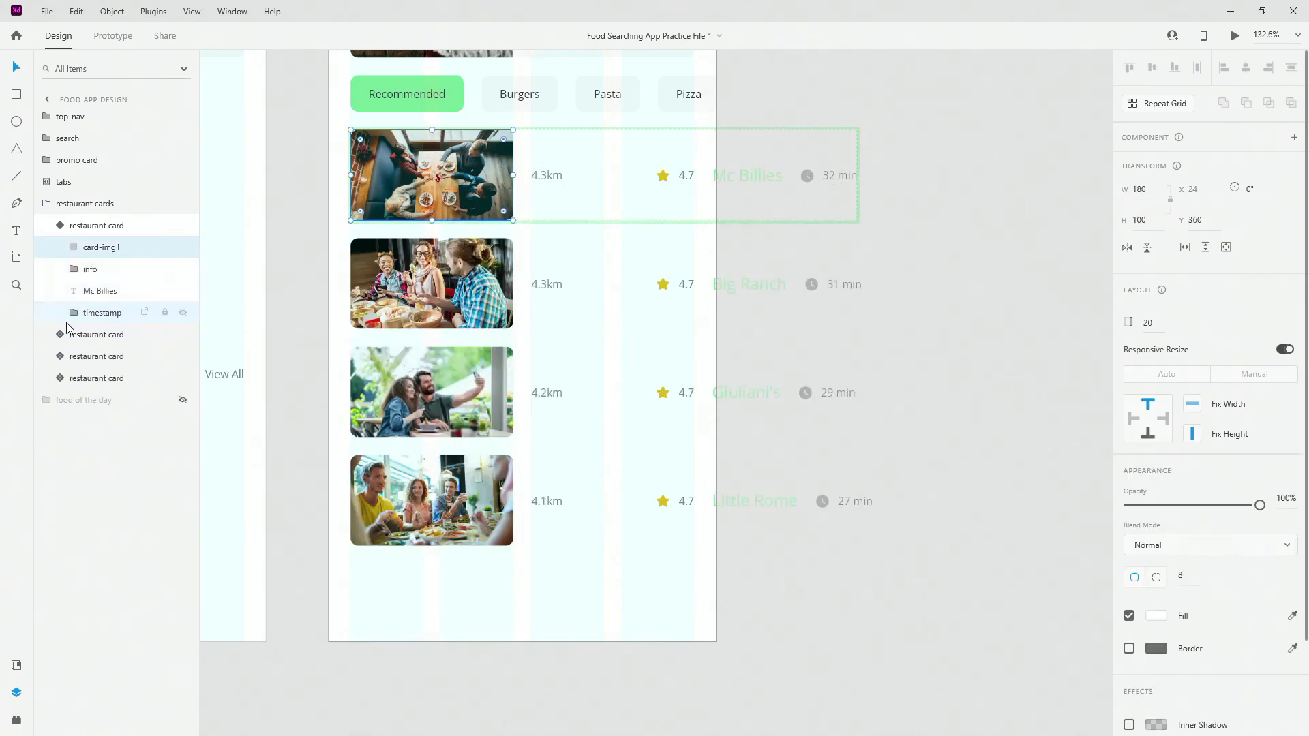
{"action": "key", "text": "ctrl+z"}
{"action": "key", "text": "ctrl+z"}
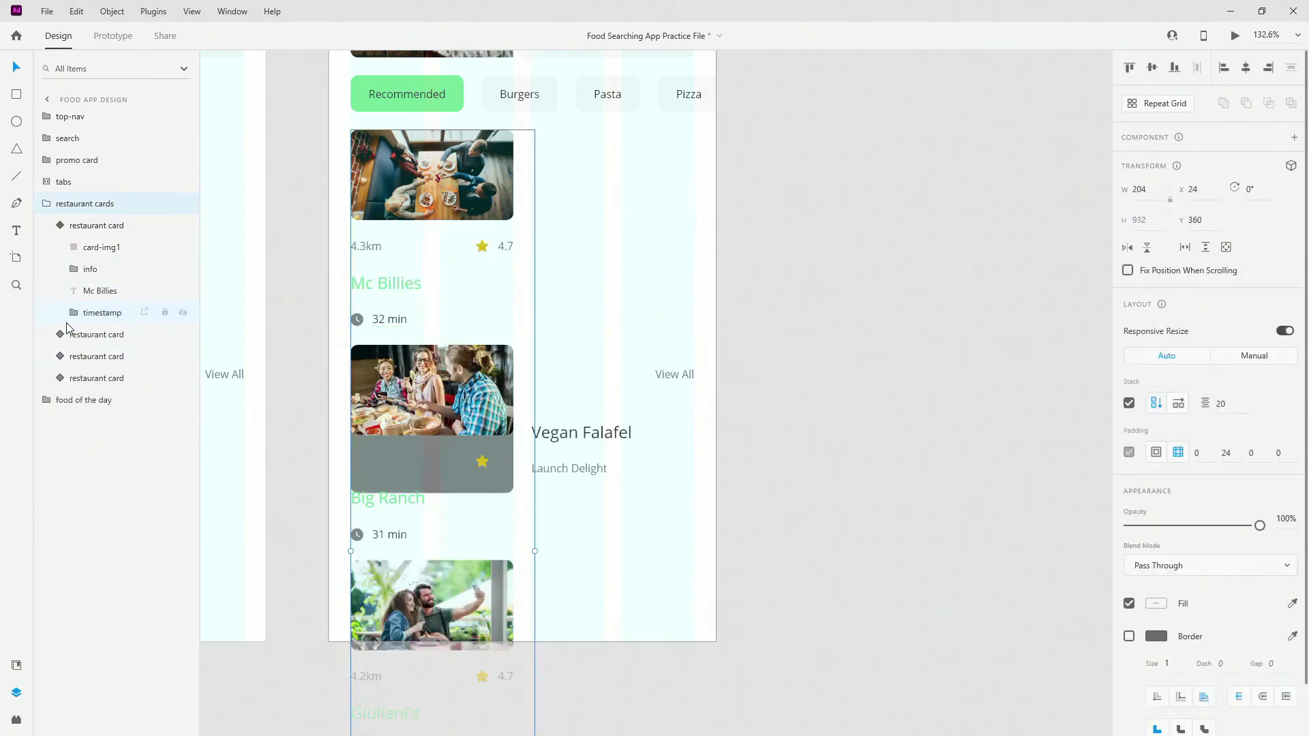
{"action": "key", "text": "ctrl+z"}
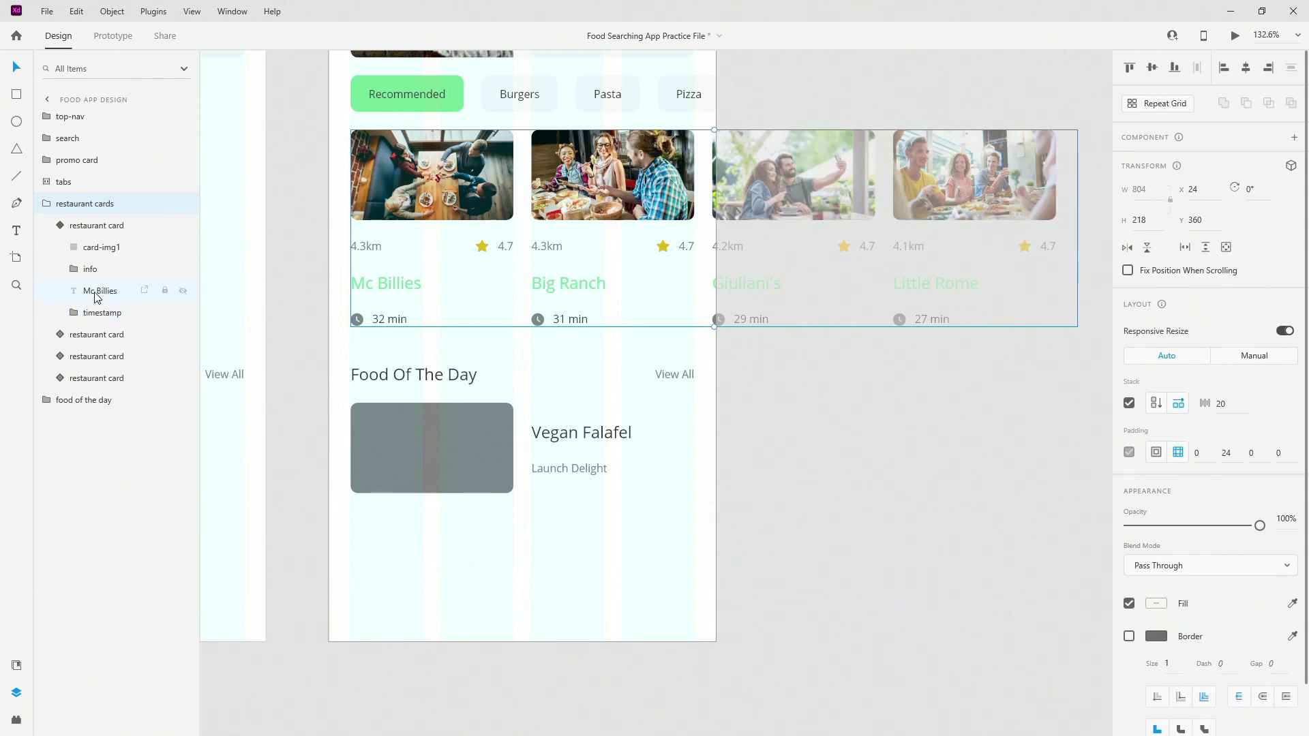
- Collapse the restaurant cards group and fill the food of the day image placeholder with the falafel photo
{"action": "left_click", "coordinate": [54, 225]}
{"action": "left_click", "coordinate": [48, 203]}
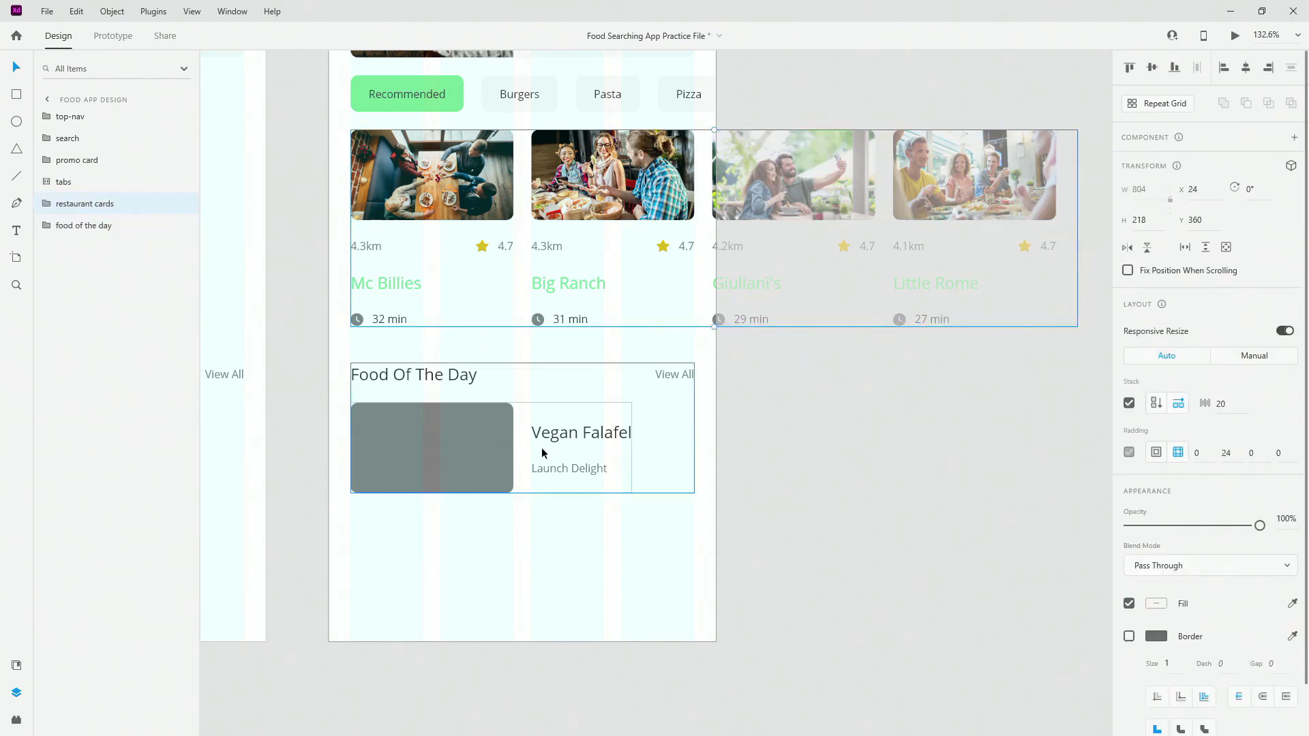
{"action": "double_click", "coordinate": [451, 437]}
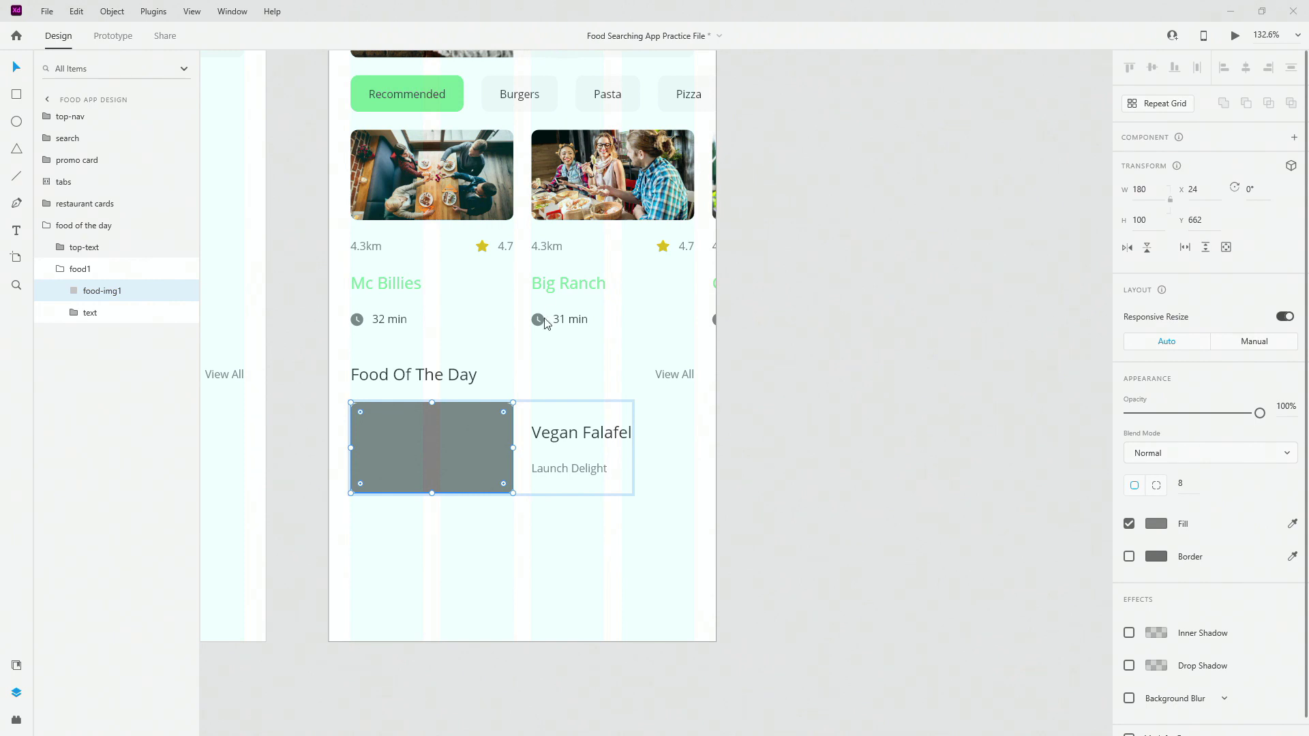
{"action": "left_click_drag", "start_coordinate": [545, 323], "coordinate": [454, 428]}
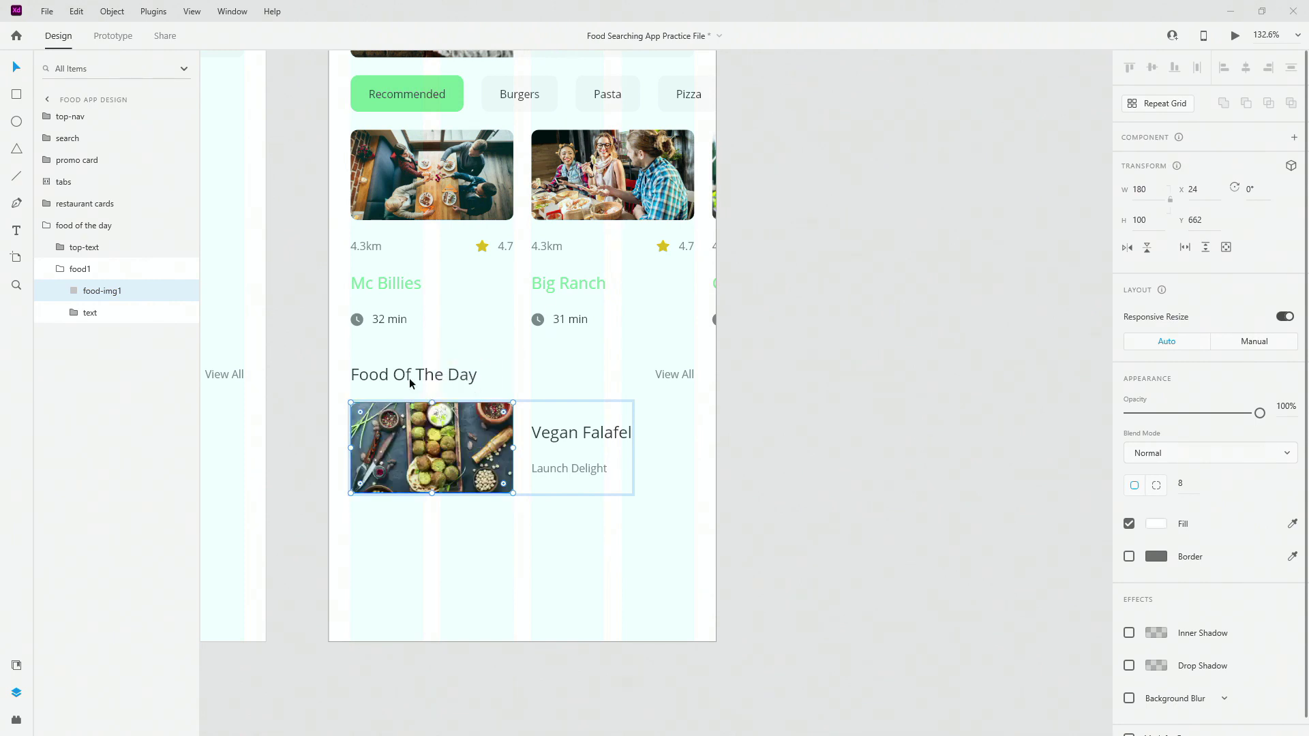
- Stack the food1 group horizontally and the whole food of the day group vertically, keeping 20 spacing in both
{"action": "left_click", "coordinate": [60, 273]}
{"action": "left_click", "coordinate": [60, 272]}
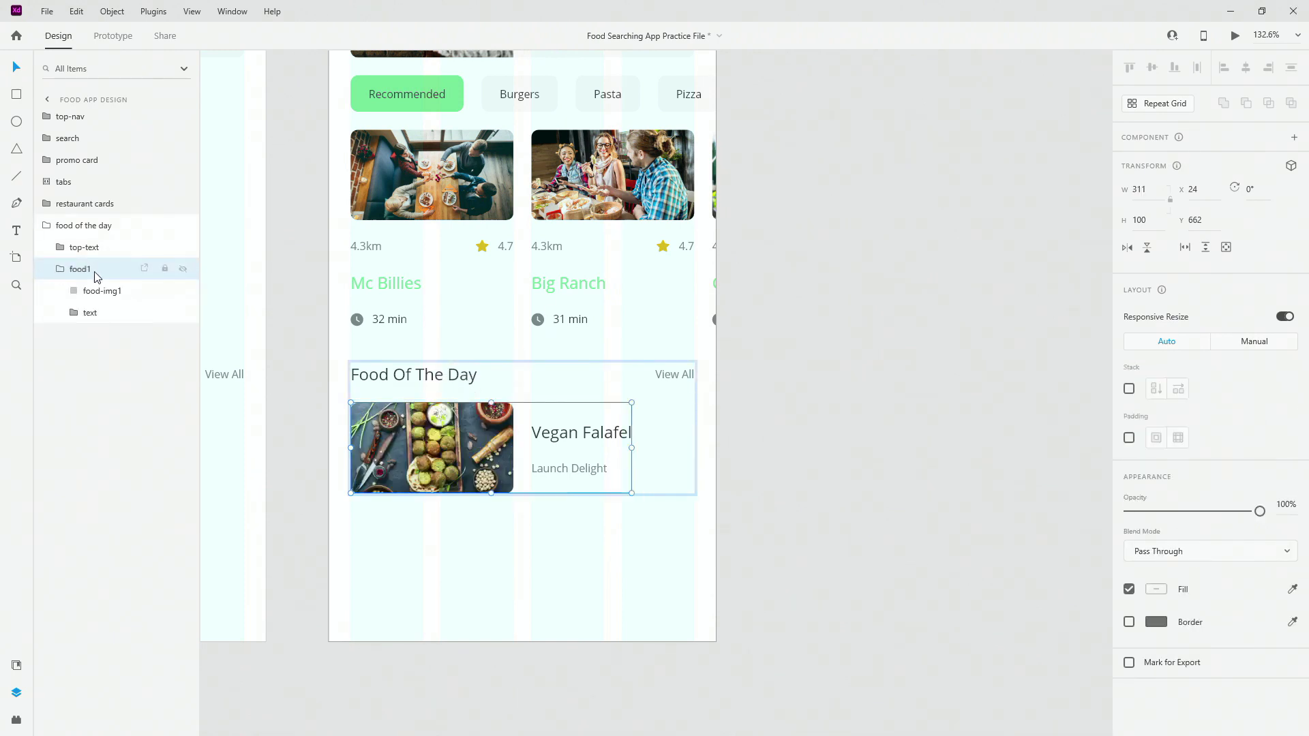
{"action": "left_click", "coordinate": [1129, 388]}
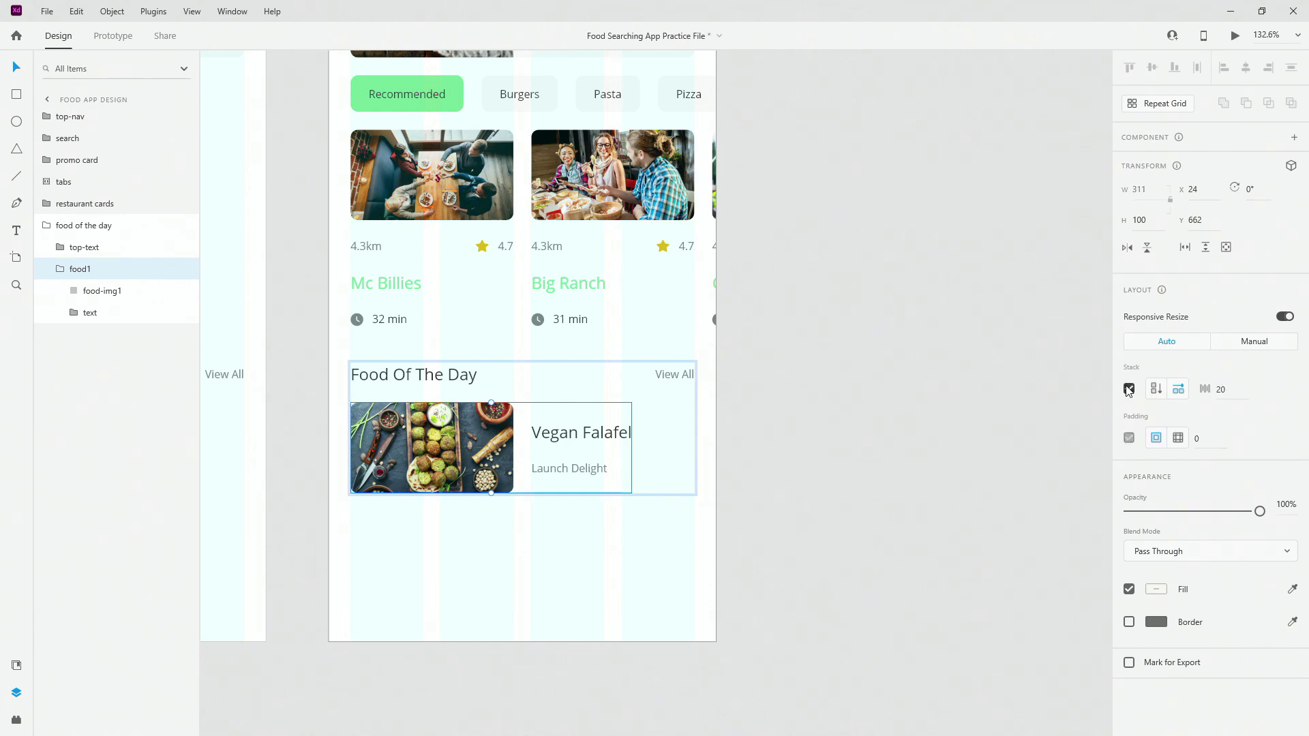
{"action": "left_click", "coordinate": [61, 270]}
{"action": "left_click", "coordinate": [102, 224]}
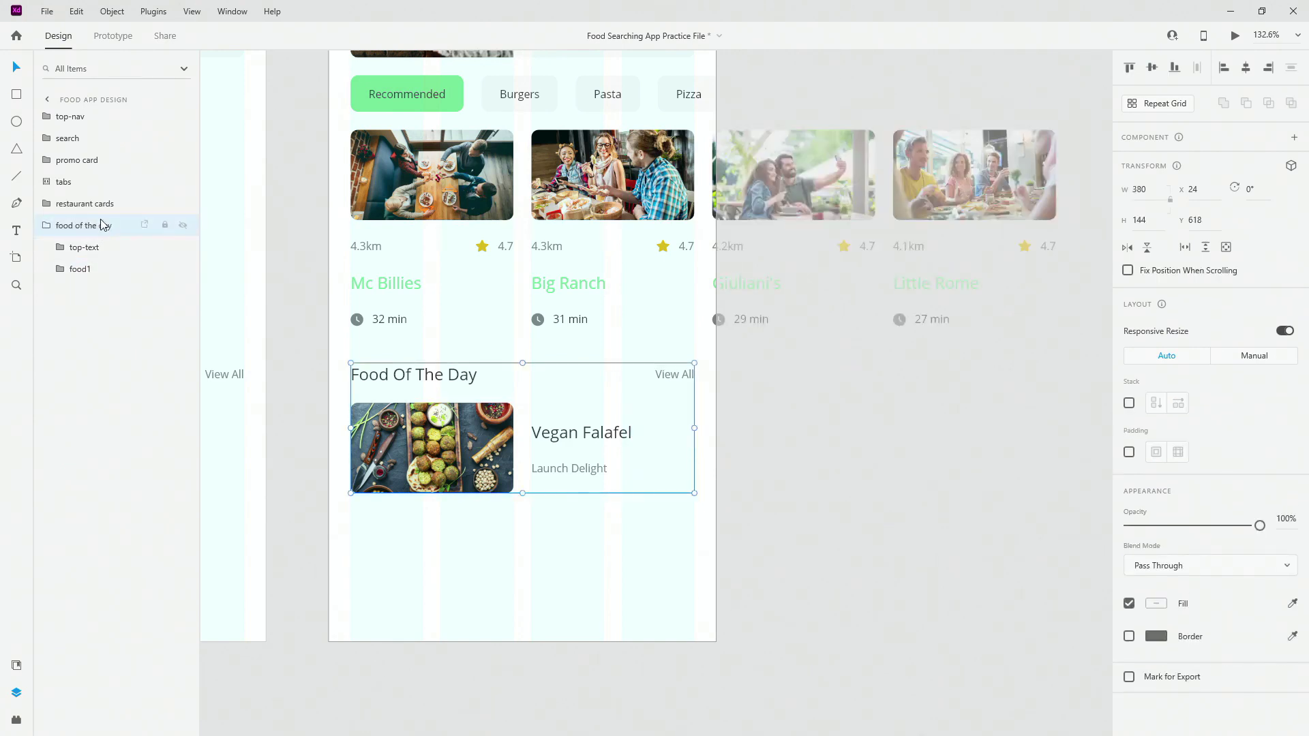
{"action": "left_click", "coordinate": [1128, 403]}
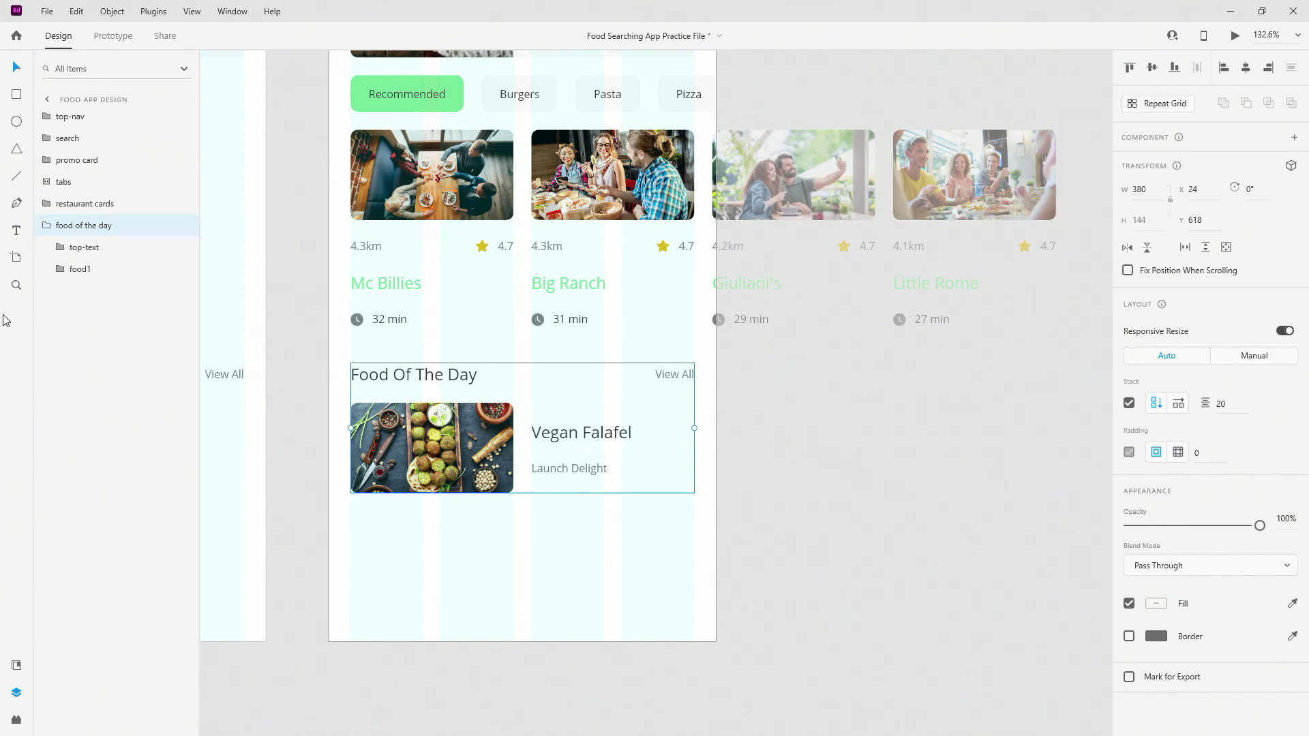
- Duplicate the food1 group three times within the food of the day stack
{"action": "left_click", "coordinate": [80, 268]}
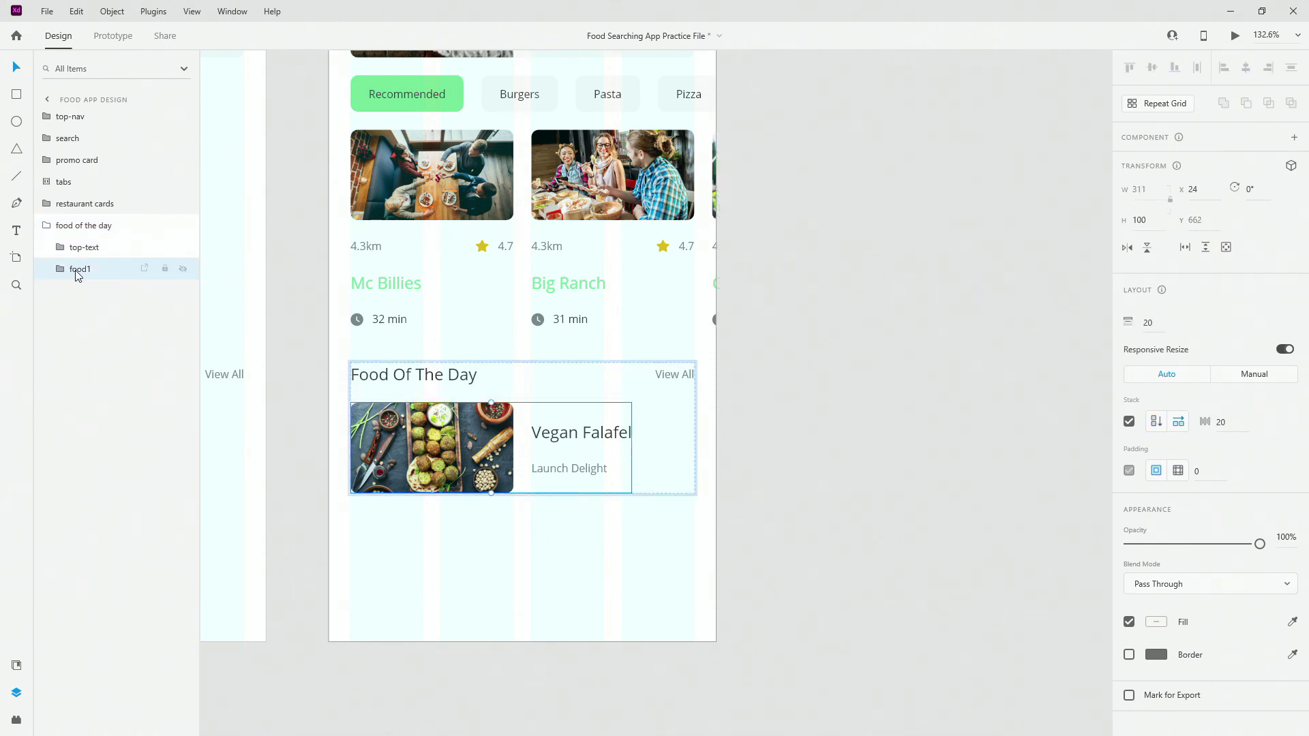
{"action": "key", "text": "ctrl+d"}
{"action": "key", "text": "ctrl+d"}
{"action": "key", "text": "ctrl+d"}
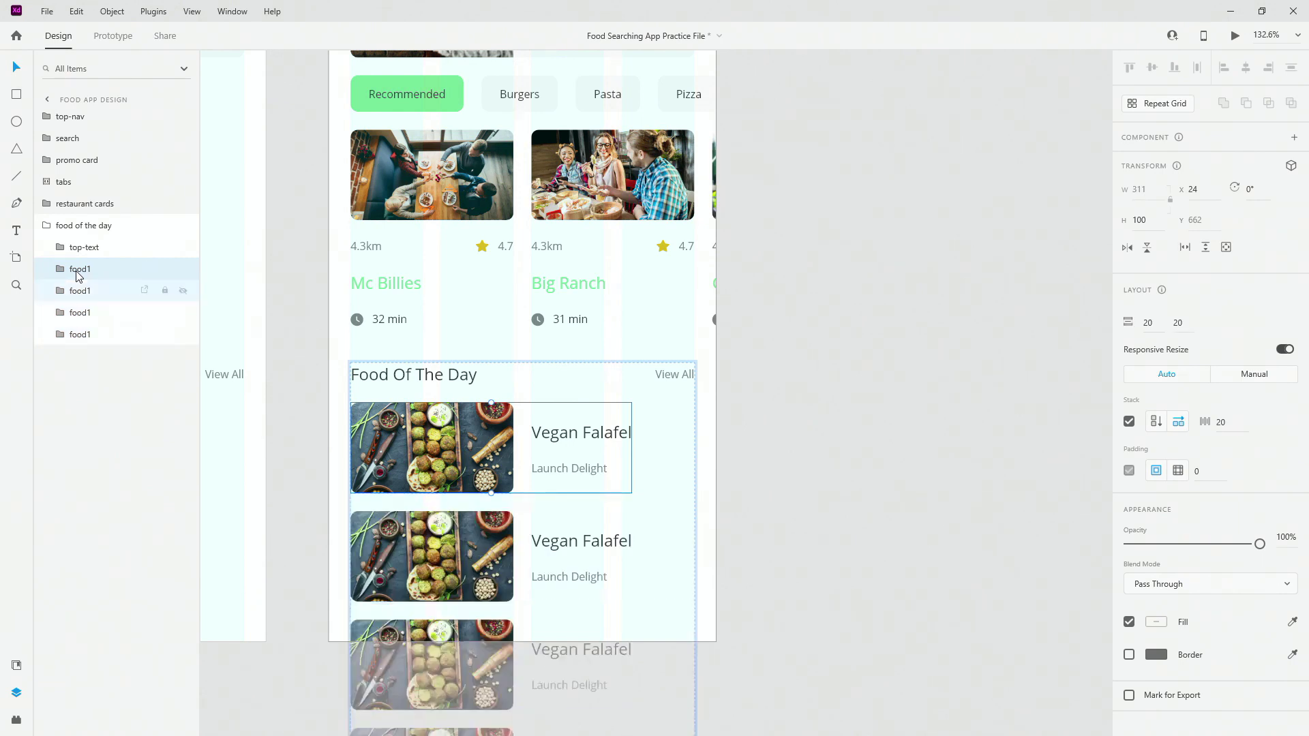
- Change the second food item's title to "Riggiani Pasta" and its subtitle to "Little Rome"
{"action": "scroll", "coordinate": [862, 532], "scroll_direction": "down", "scroll_amount": 2}
{"action": "scroll", "coordinate": [838, 521], "scroll_direction": "down", "scroll_amount": 1}
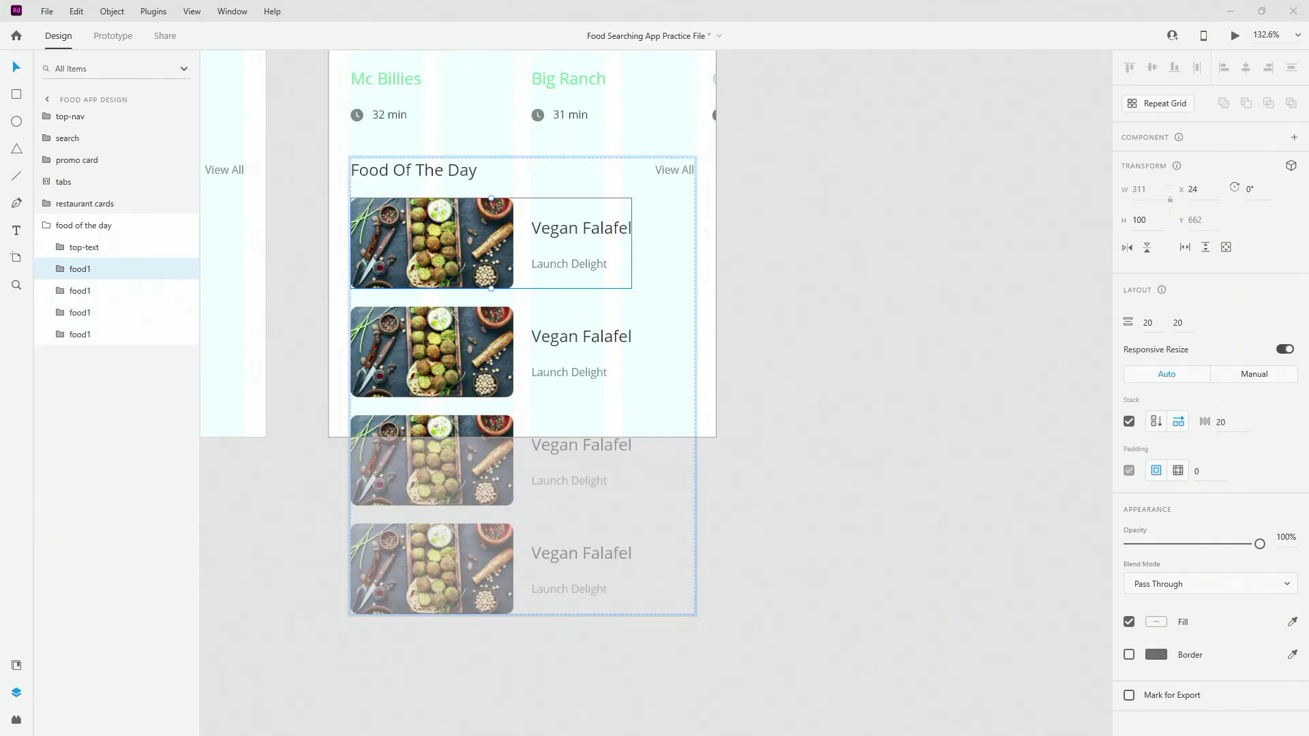
{"action": "left_click", "coordinate": [539, 346]}
{"action": "double_click", "coordinate": [578, 337]}
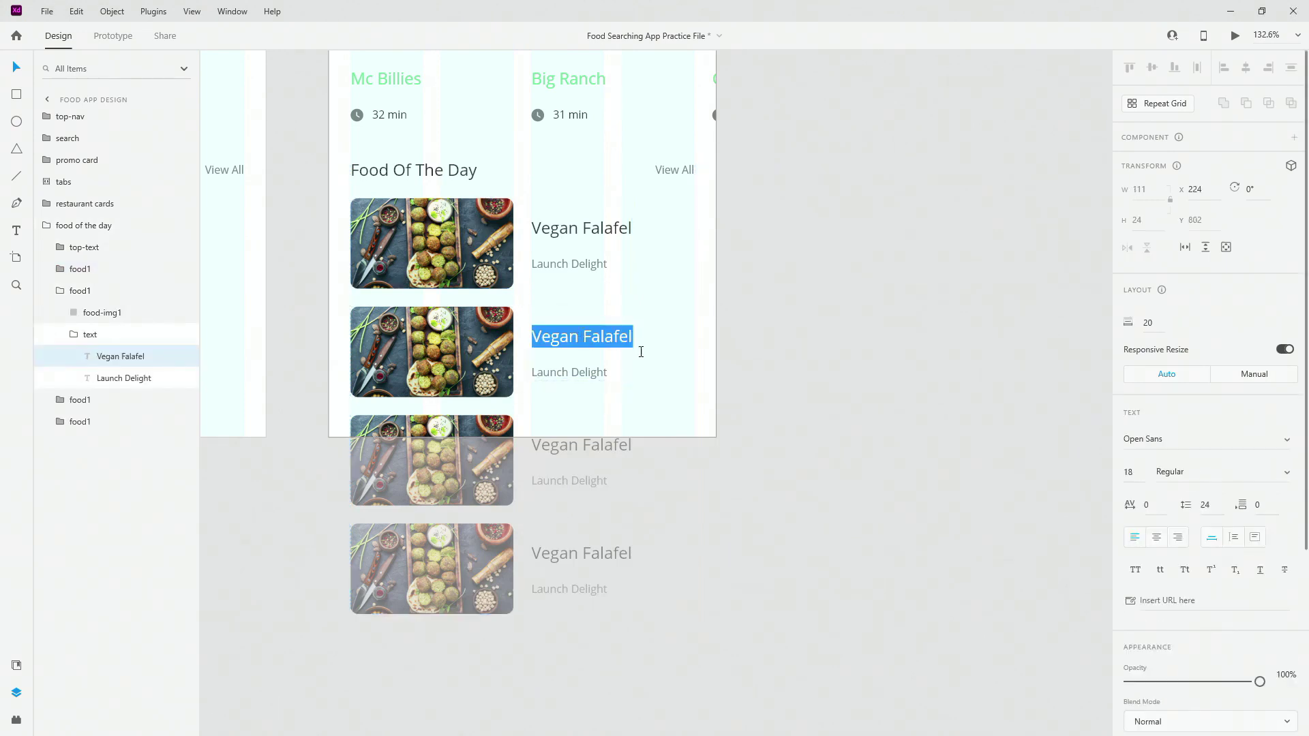
{"action": "type", "text": "Riggiani Pasta"}
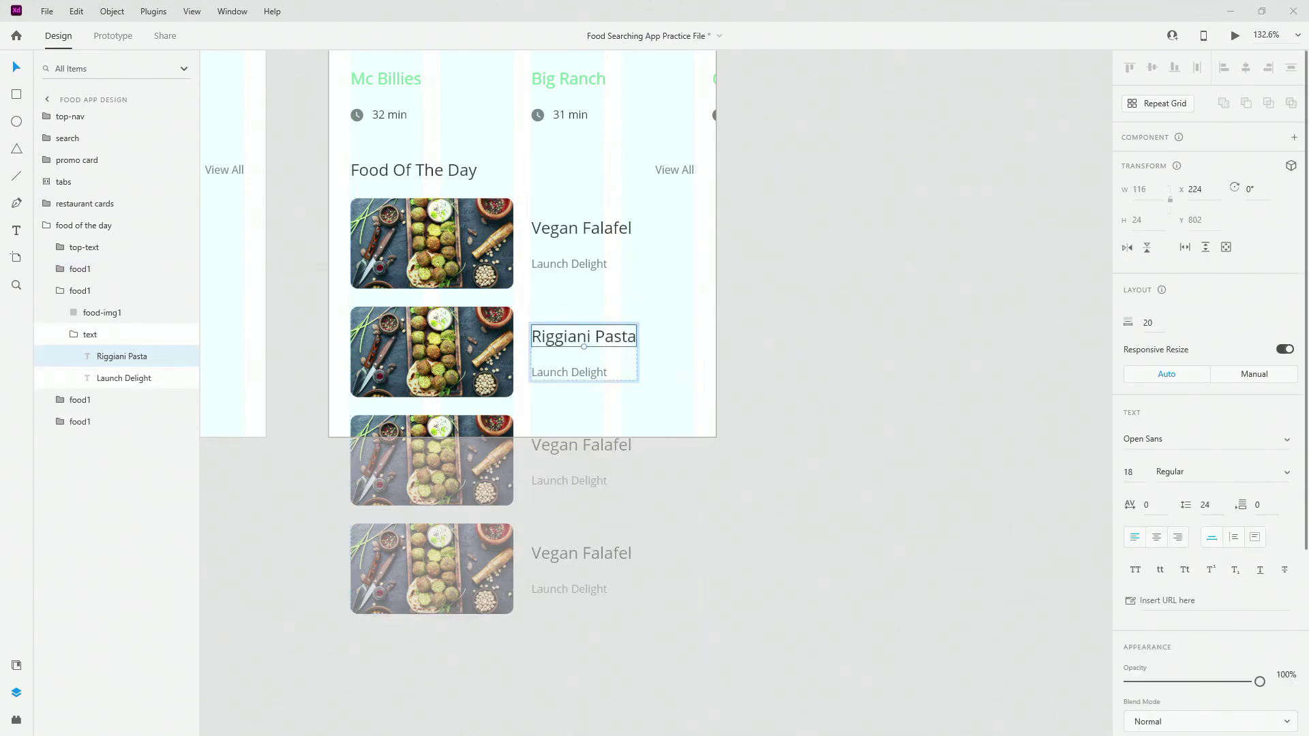
{"action": "double_click", "coordinate": [563, 373]}
{"action": "type", "text": "Little Rome"}
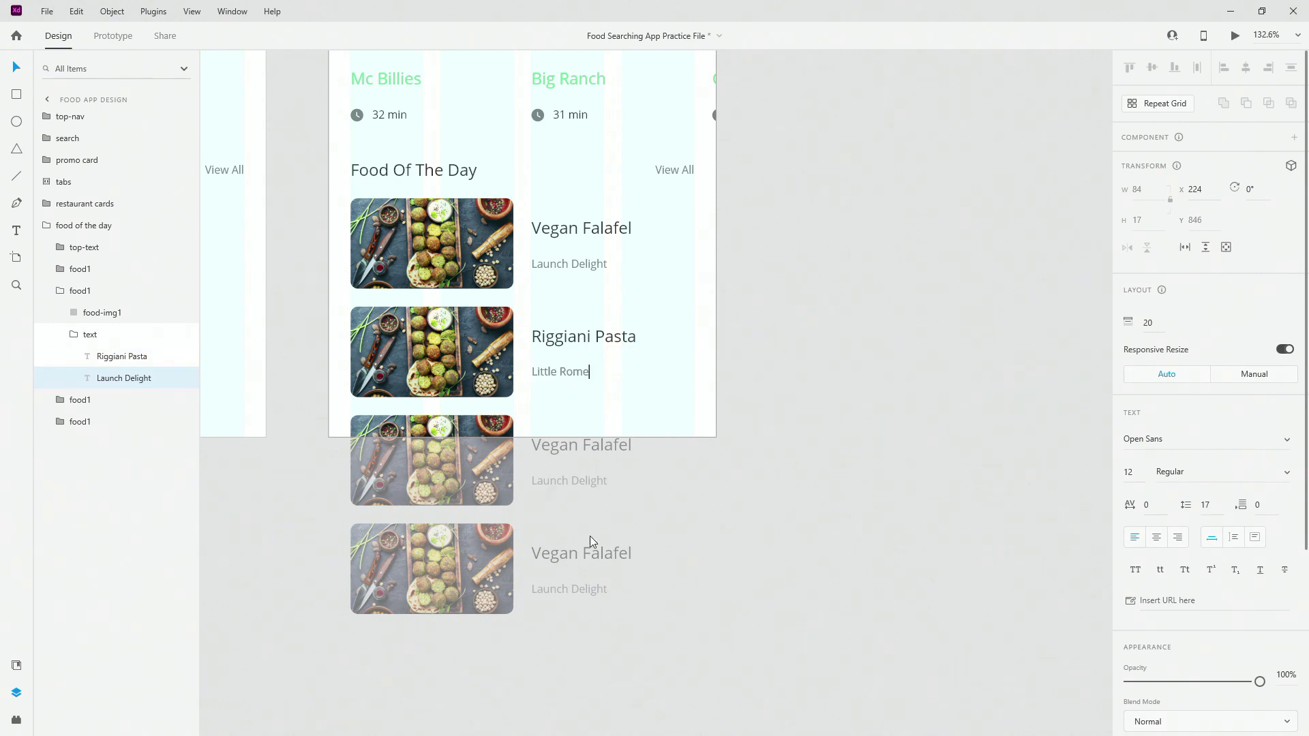
- Change the fourth food item's subtitle to "Little Rome"
{"action": "left_click", "coordinate": [576, 591]}
{"action": "double_click", "coordinate": [576, 590]}
{"action": "double_click", "coordinate": [575, 588]}
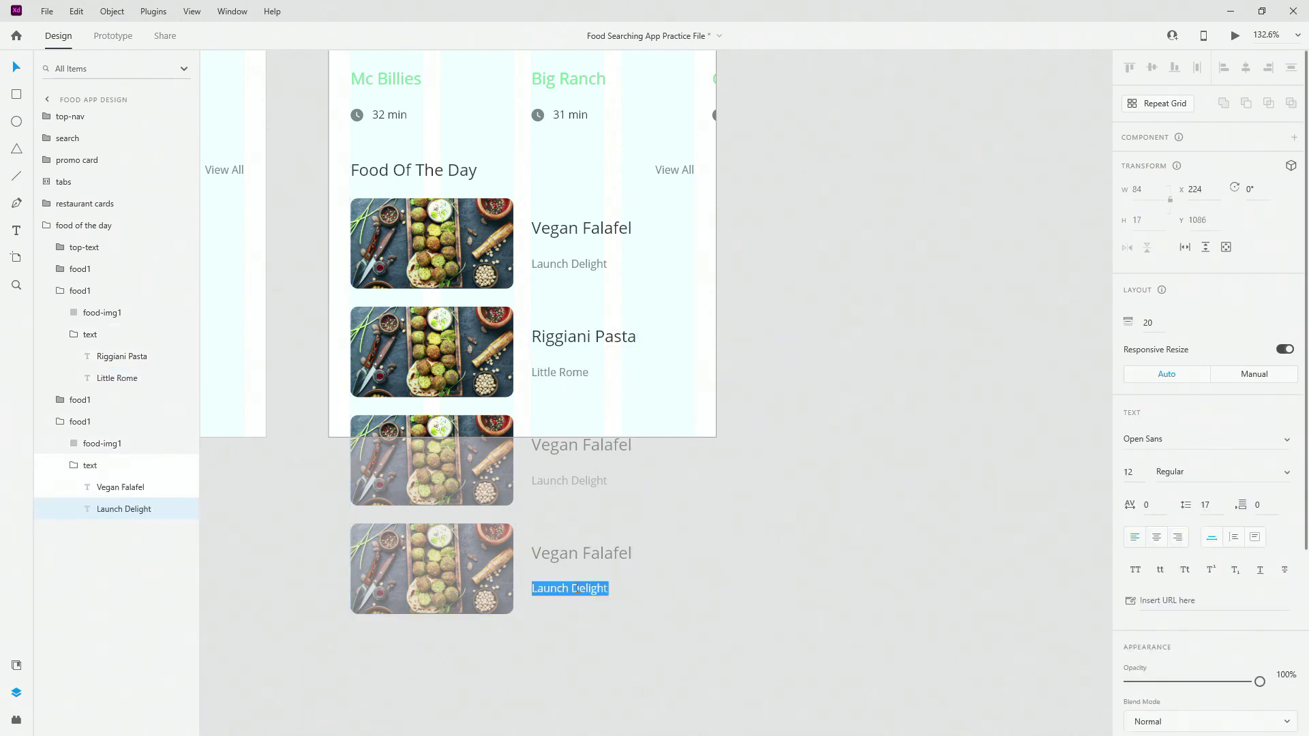
{"action": "type", "text": "Little Rome"}
{"action": "key", "text": "Escape"}
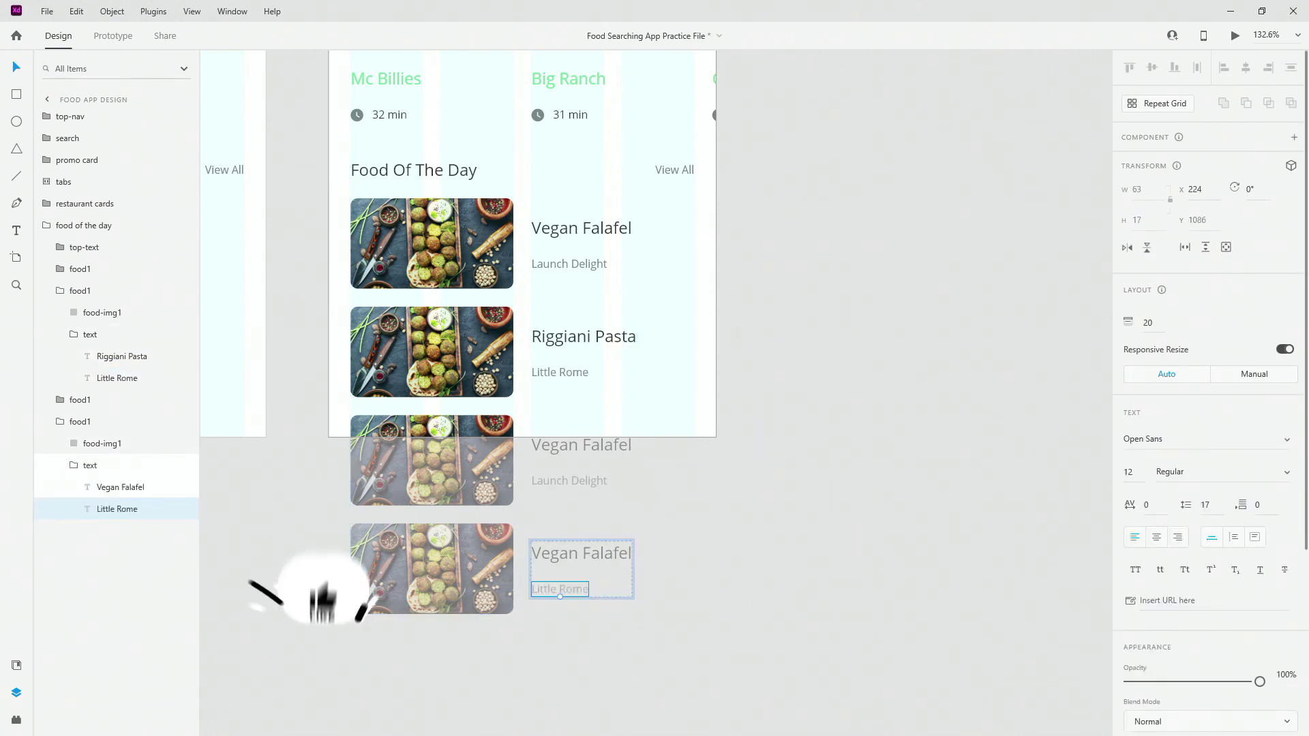
- Change the third food item's title to "Orion Sushi" and its subtitle to "Jatsuke Place"
{"action": "double_click", "coordinate": [581, 444]}
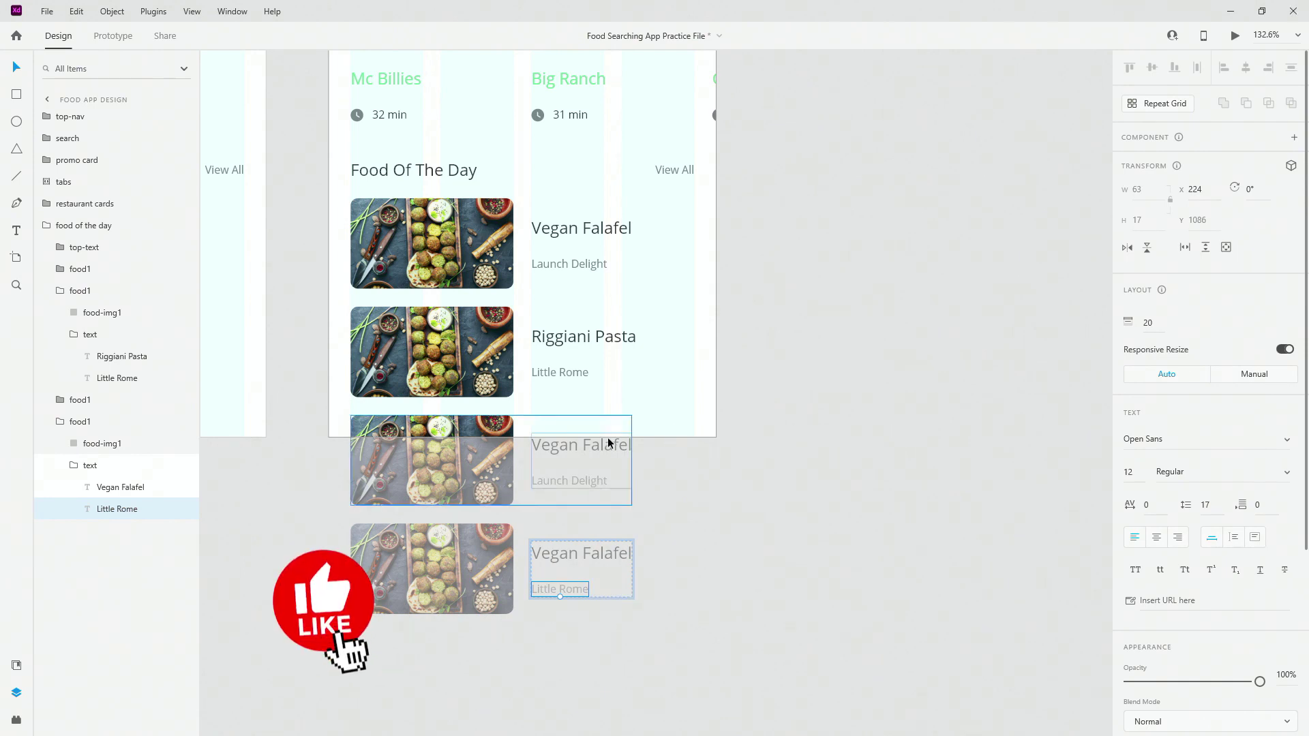
{"action": "double_click", "coordinate": [582, 444]}
{"action": "type", "text": "Orion Sushi"}
{"action": "key", "text": "Escape"}
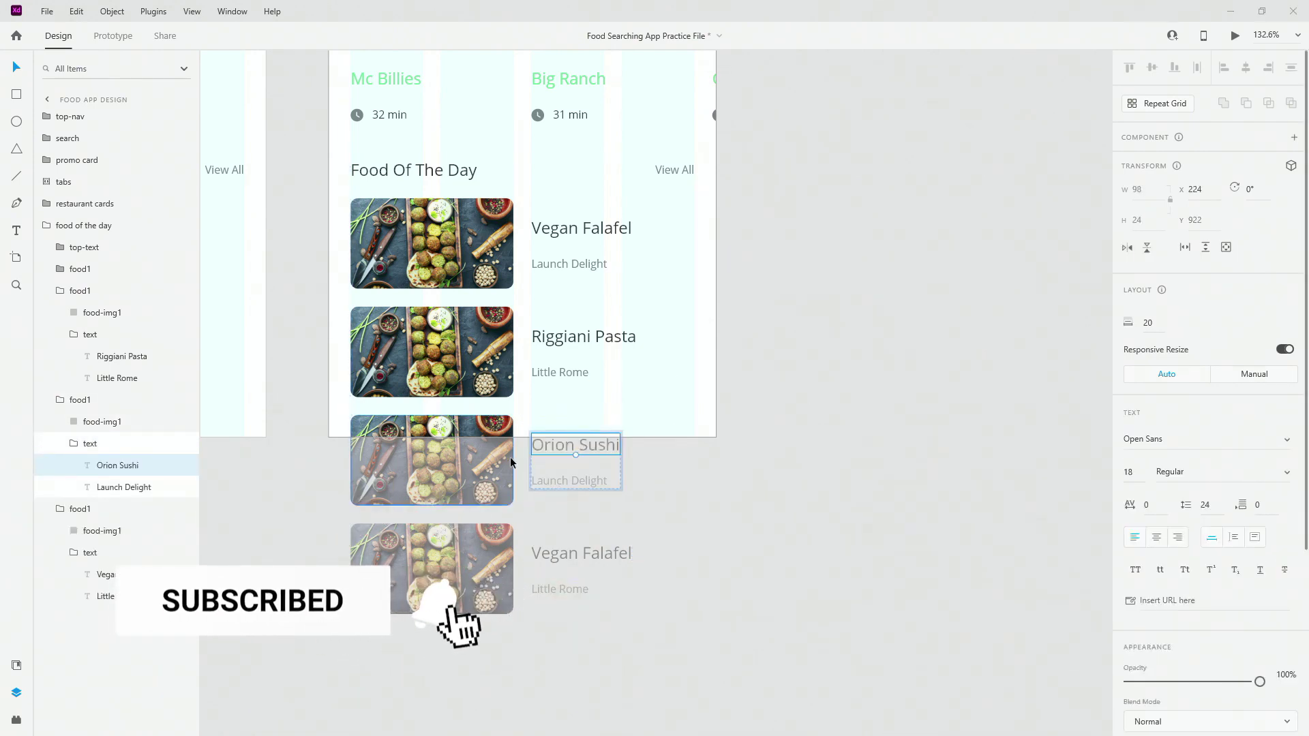
{"action": "left_click", "coordinate": [545, 485]}
{"action": "double_click", "coordinate": [545, 485]}
{"action": "type", "text": "Jatsuke Place"}
{"action": "key", "text": "Escape"}
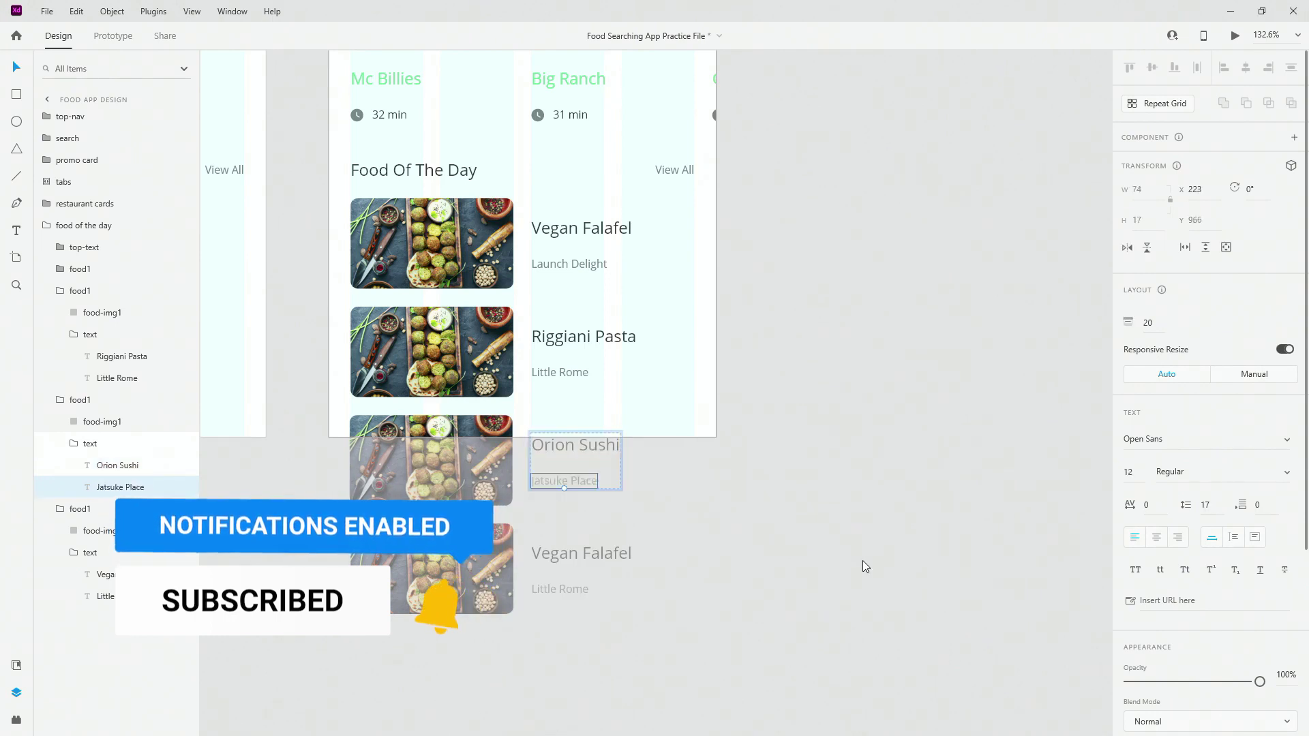
{"action": "left_click", "coordinate": [860, 561]}
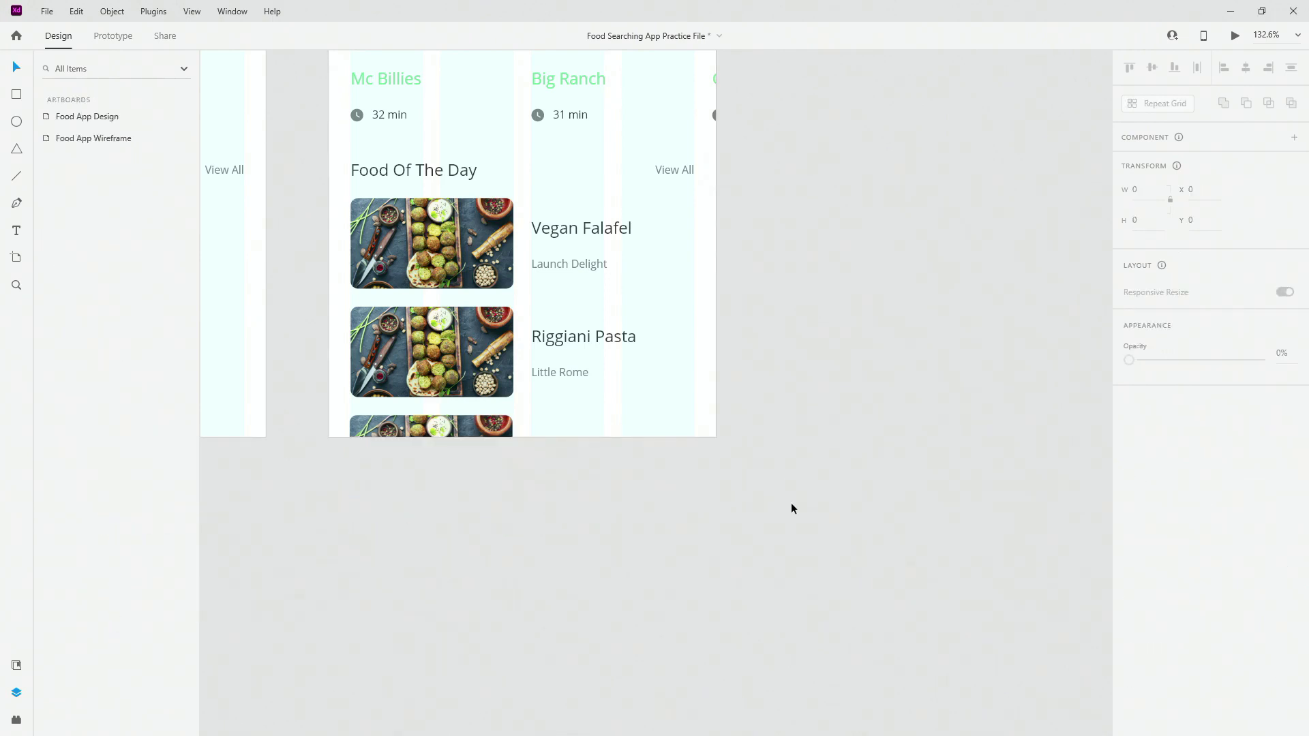
- Replace the images of the second, third and fourth food items with the pasta, sushi and pizza photos
{"action": "double_click", "coordinate": [464, 263]}
{"action": "left_click", "coordinate": [462, 339]}
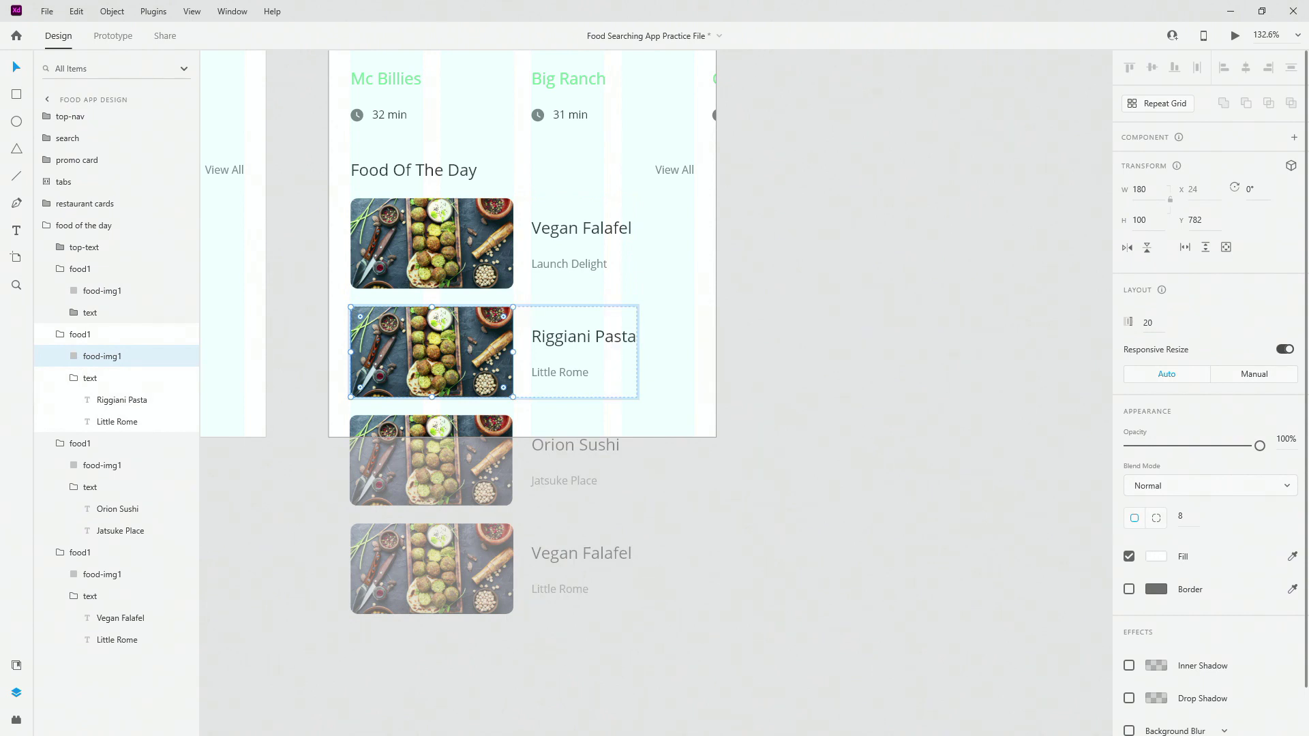
{"action": "left_click_drag", "start_coordinate": [1002, 315], "coordinate": [491, 354]}
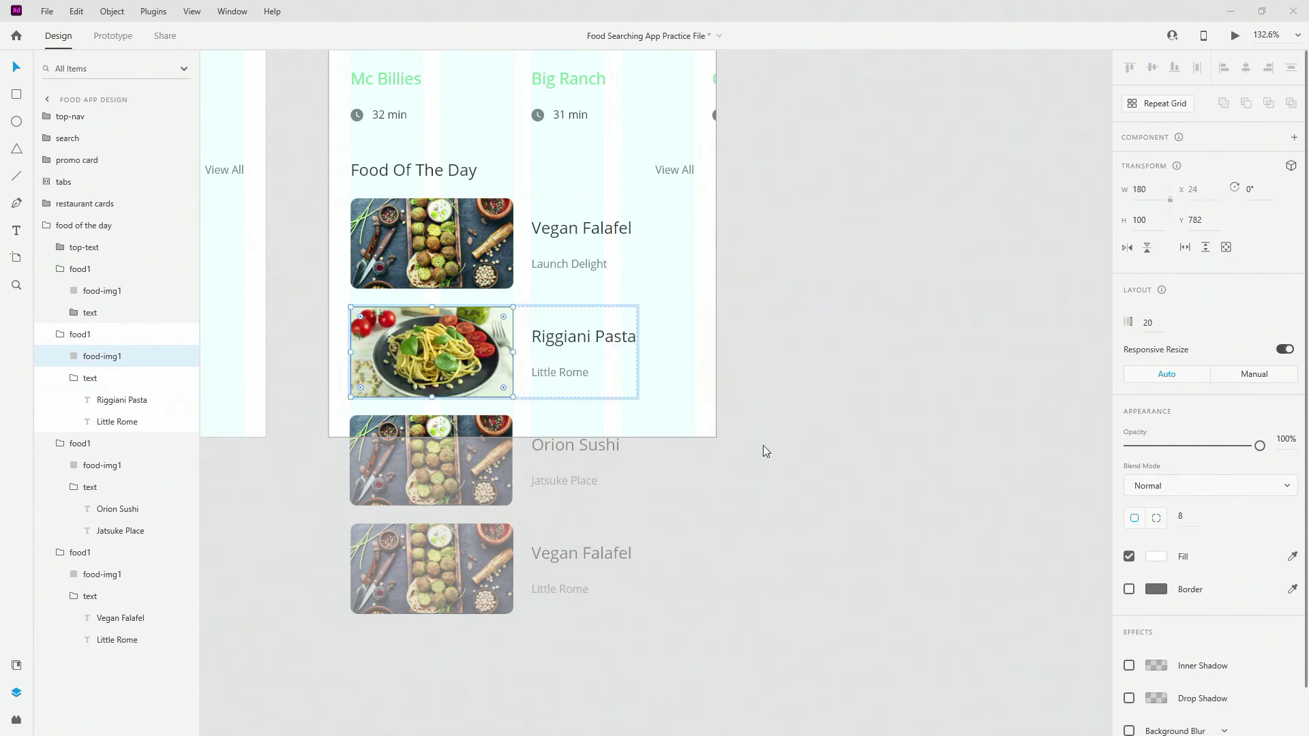
{"action": "left_click_drag", "start_coordinate": [766, 451], "coordinate": [420, 463]}
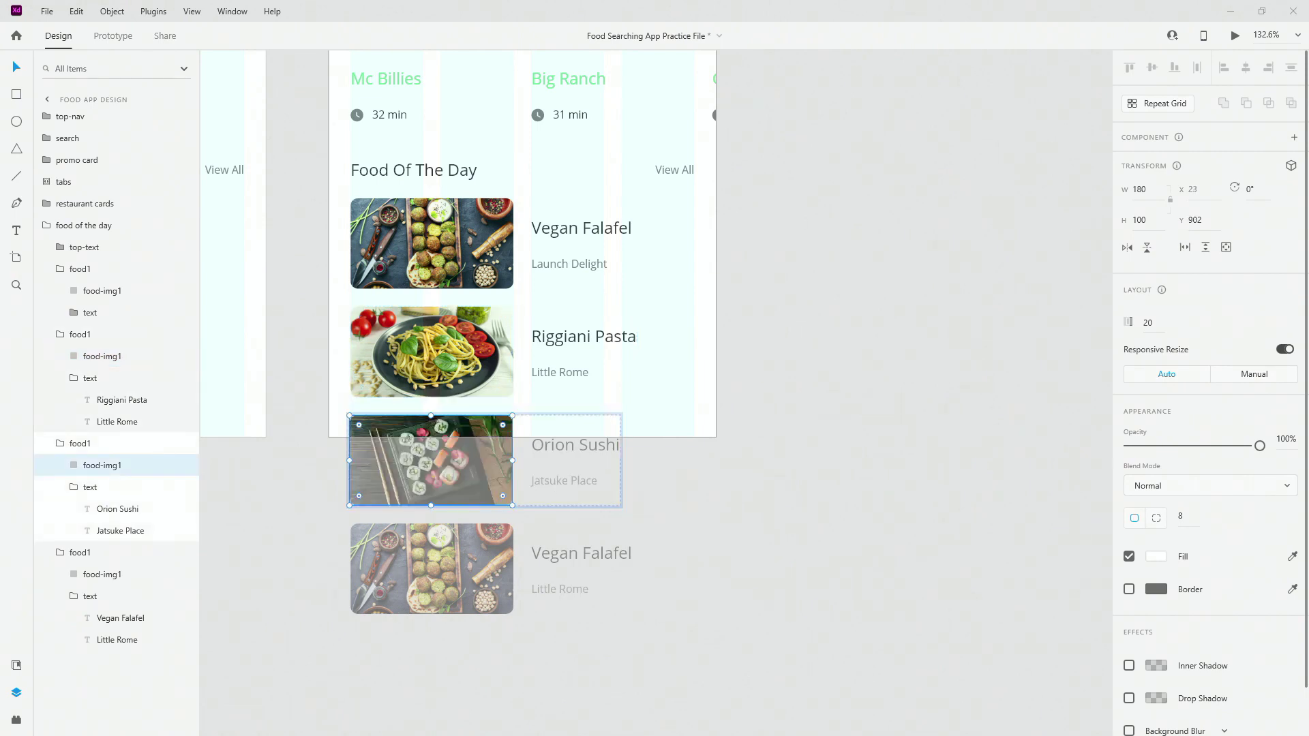
{"action": "left_click_drag", "start_coordinate": [619, 531], "coordinate": [457, 560]}
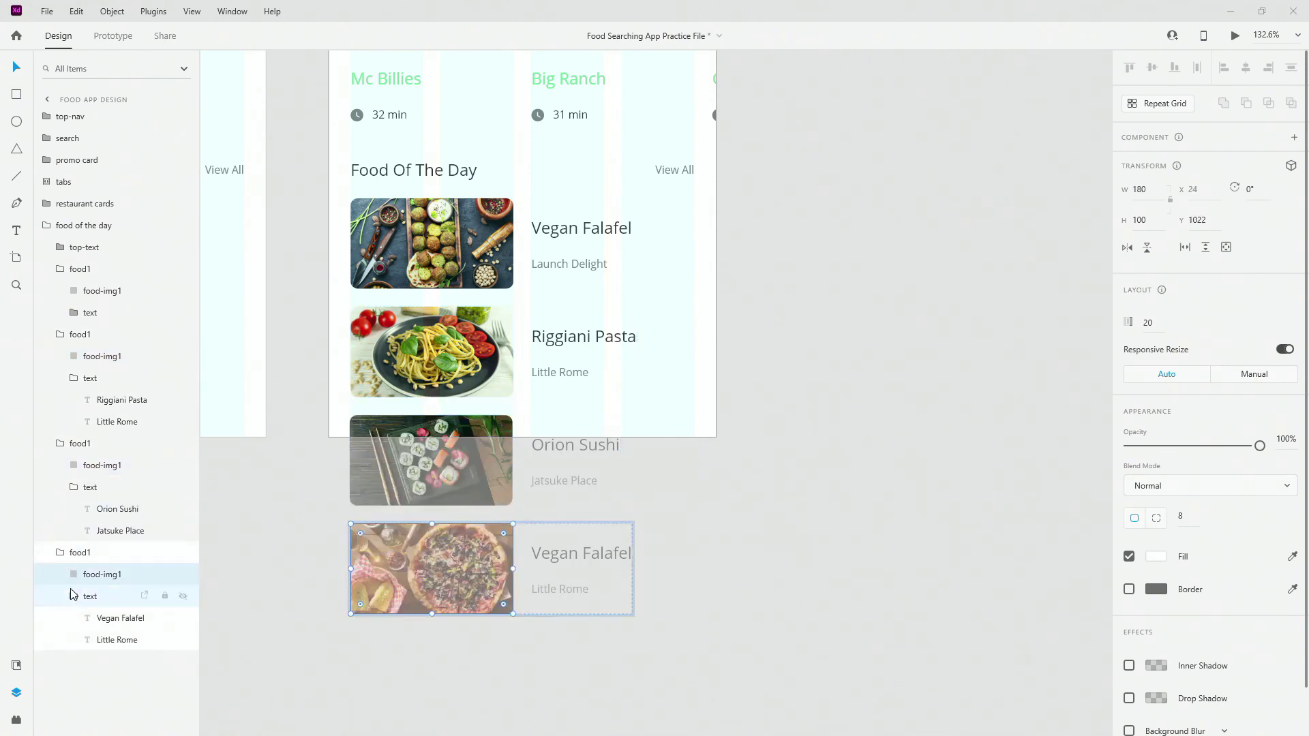
- Collapse the four food item groups and their text subgroups in the layer list
{"action": "left_click", "coordinate": [60, 552]}
{"action": "left_click", "coordinate": [73, 487]}
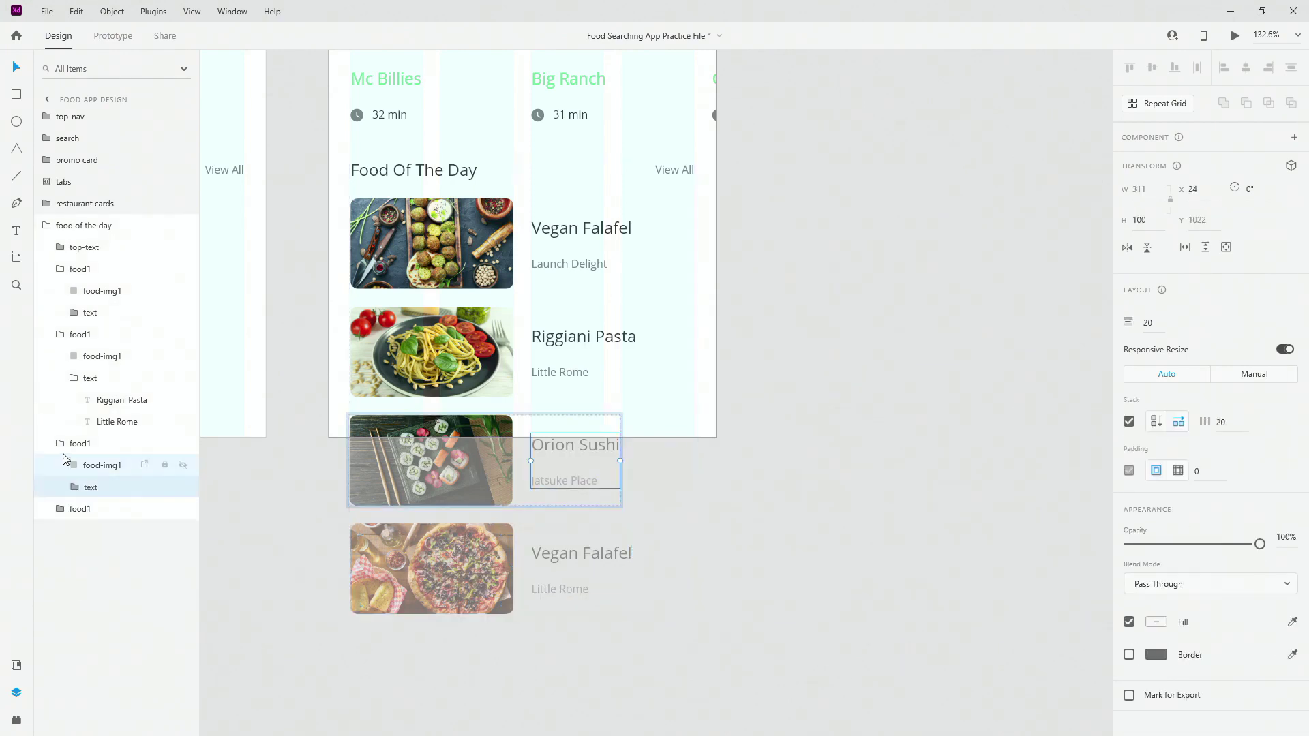
{"action": "left_click", "coordinate": [60, 443]}
{"action": "left_click", "coordinate": [74, 378]}
{"action": "left_click", "coordinate": [60, 334]}
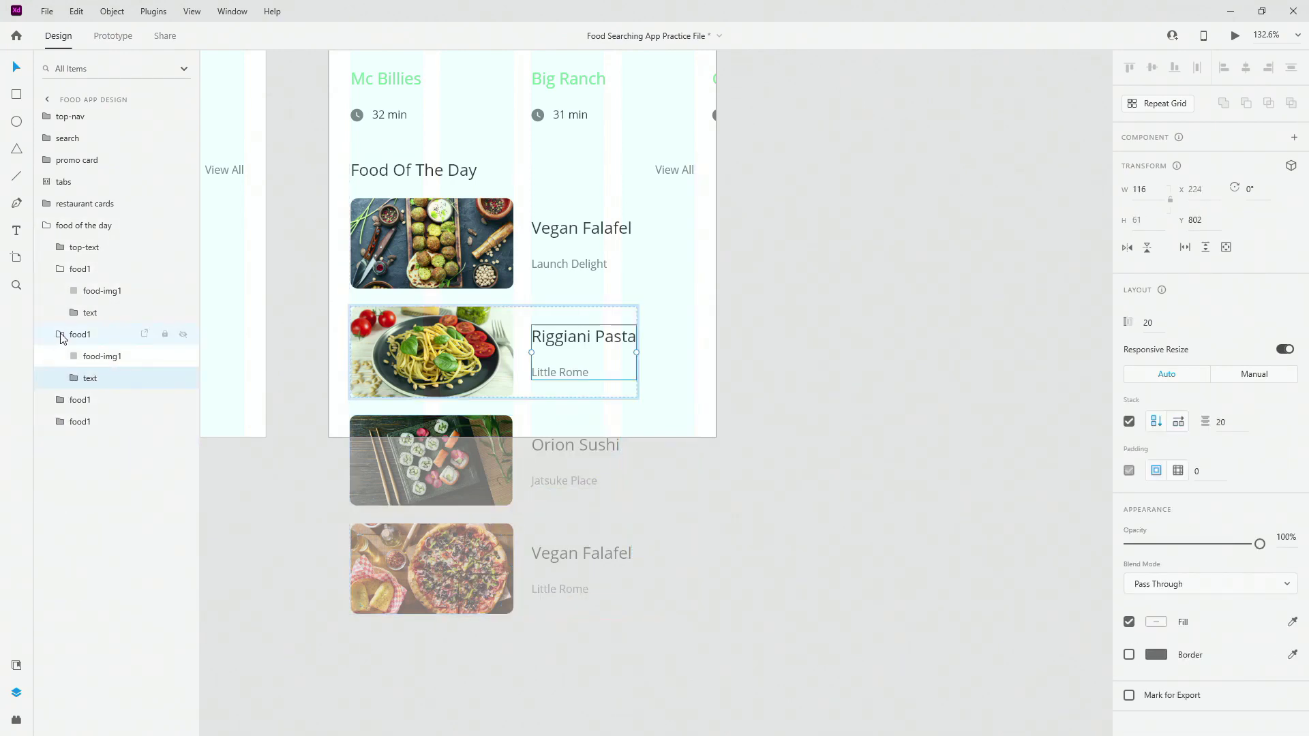
{"action": "left_click", "coordinate": [60, 269]}
- Rename the three duplicated food item groups food2, food3 and food4 in order
{"action": "double_click", "coordinate": [75, 292]}
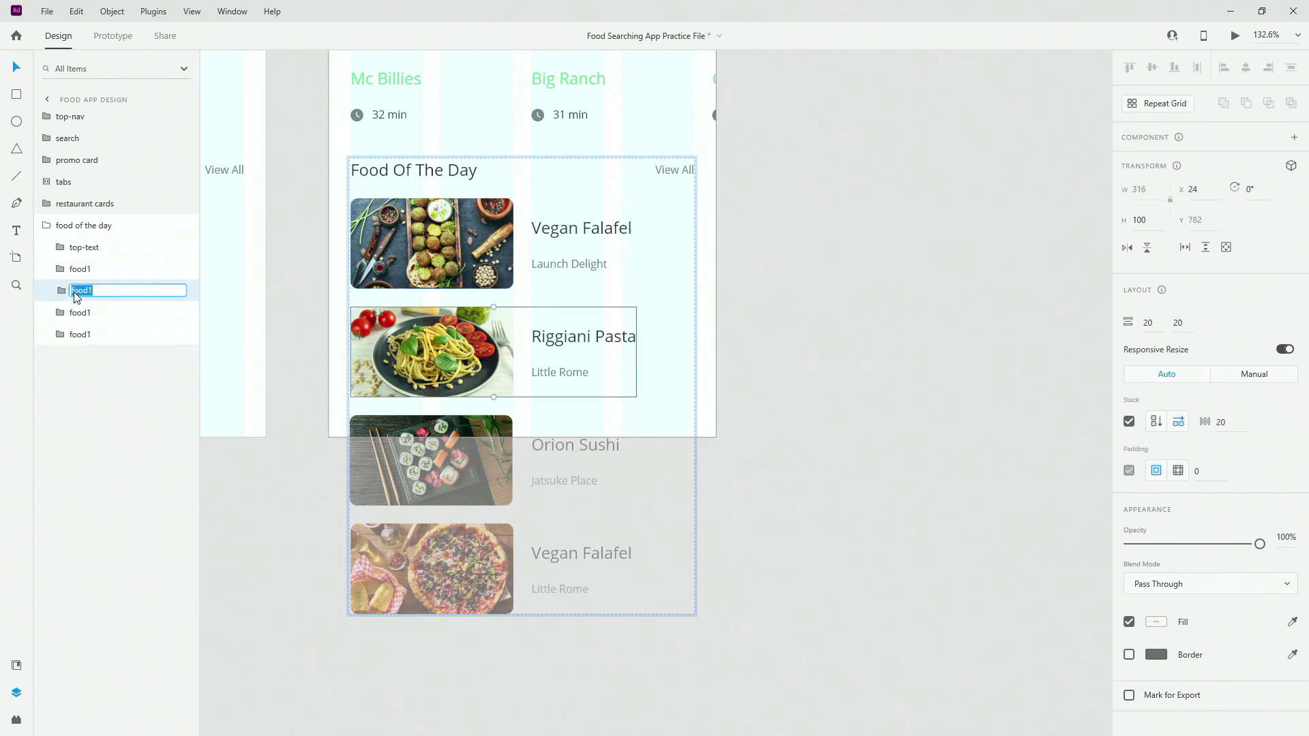
{"action": "key", "text": "End"}
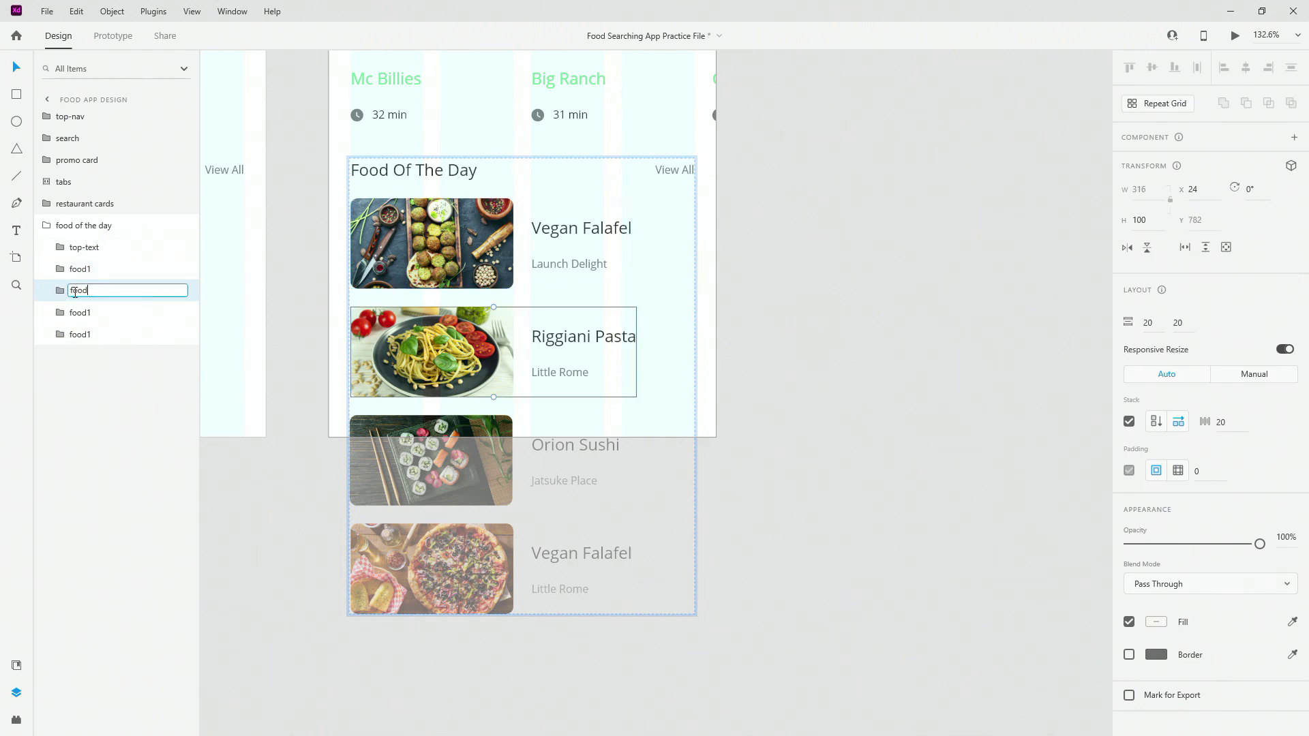
{"action": "type", "text": "2"}
{"action": "key", "text": "Tab"}
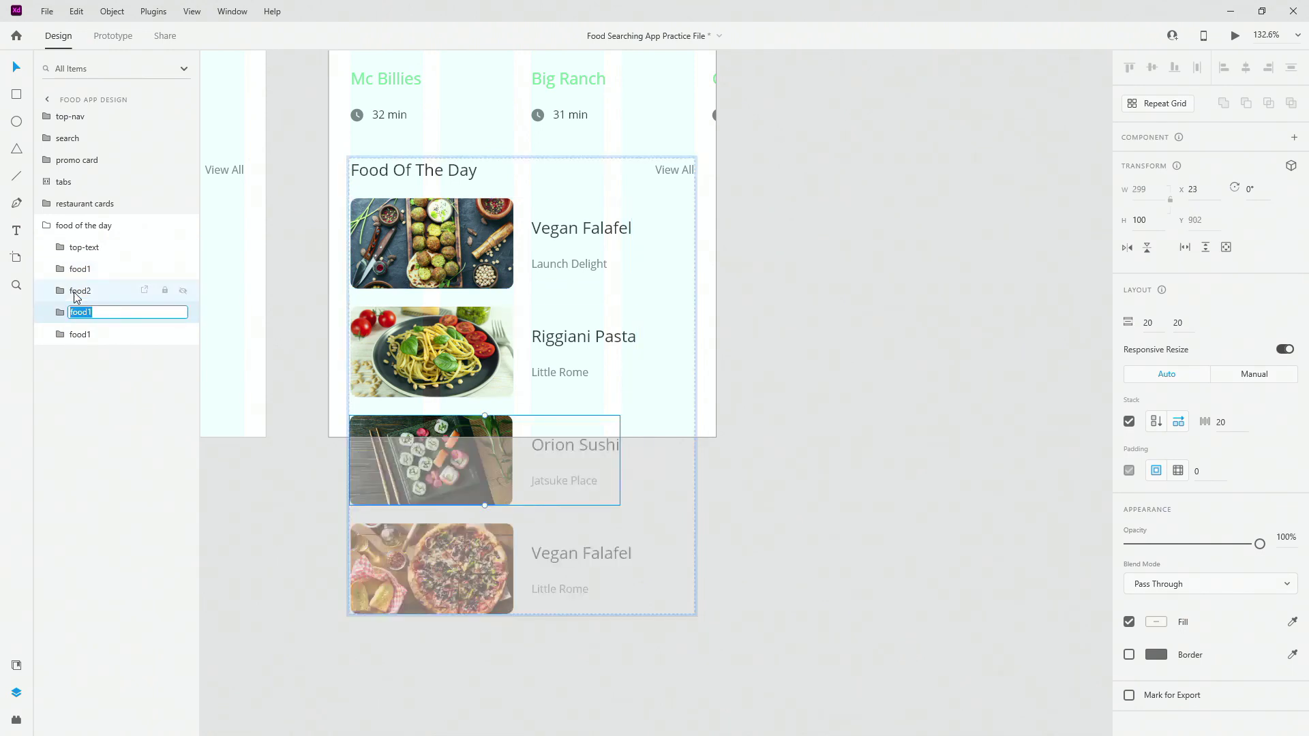
{"action": "key", "text": "End"}
{"action": "type", "text": "3"}
{"action": "key", "text": "Tab"}
{"action": "key", "text": "End"}
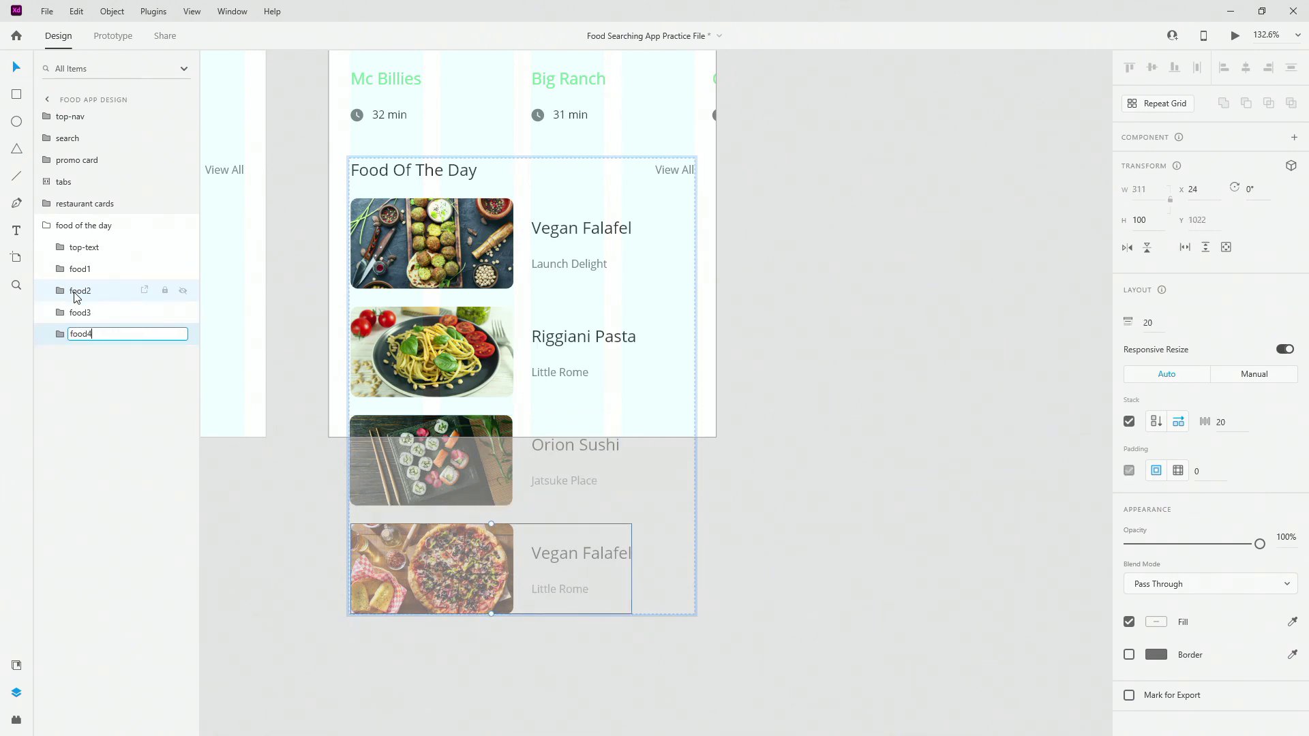
{"action": "type", "text": "4"}
{"action": "key", "text": "Return"}
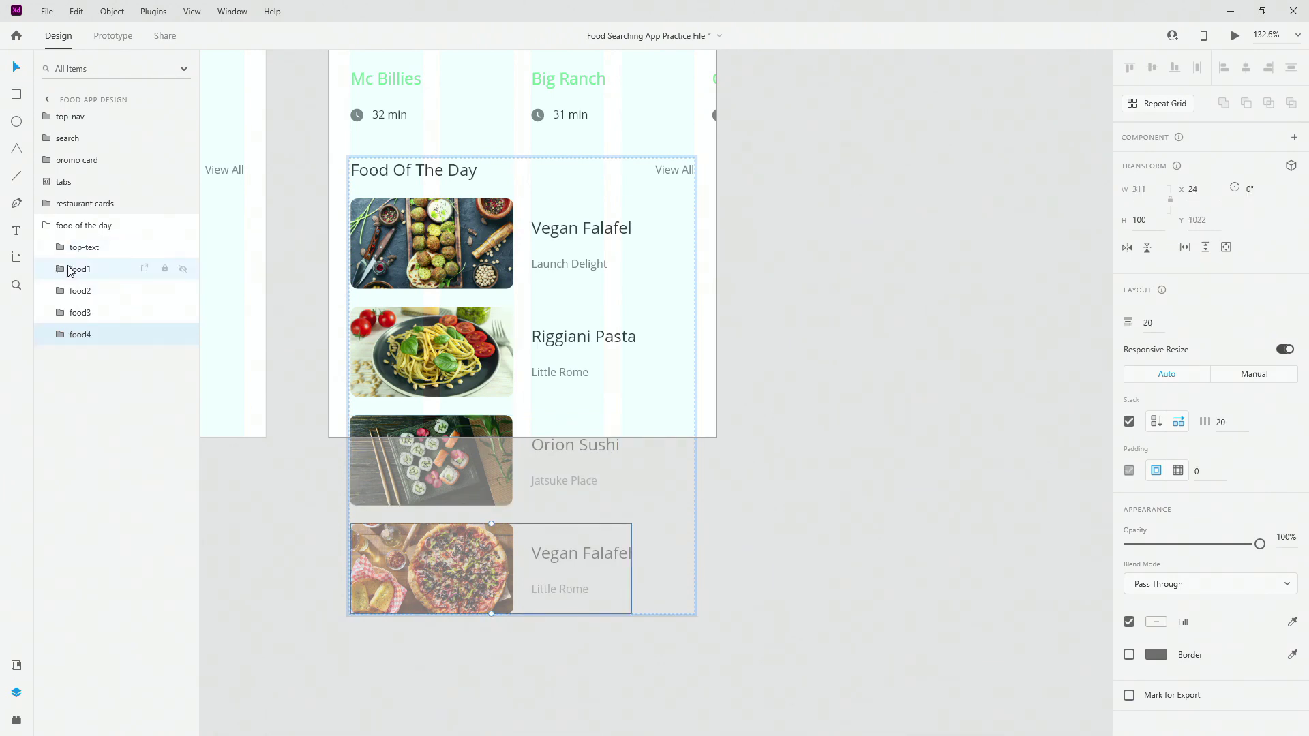
- Try widening the gap between the Vegan Falafel image and its text group to 98
{"action": "left_click", "coordinate": [608, 232]}
{"action": "double_click", "coordinate": [609, 232]}
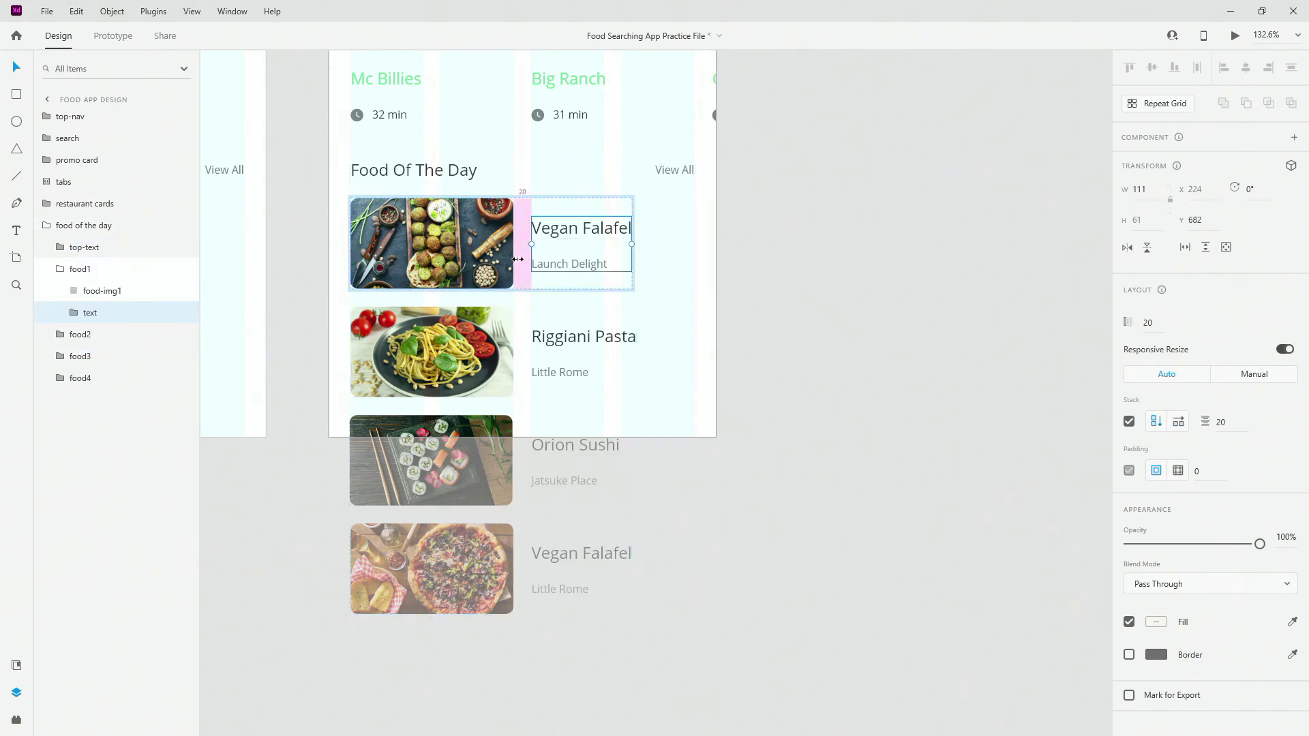
{"action": "left_click_drag", "start_coordinate": [518, 259], "coordinate": [587, 260]}
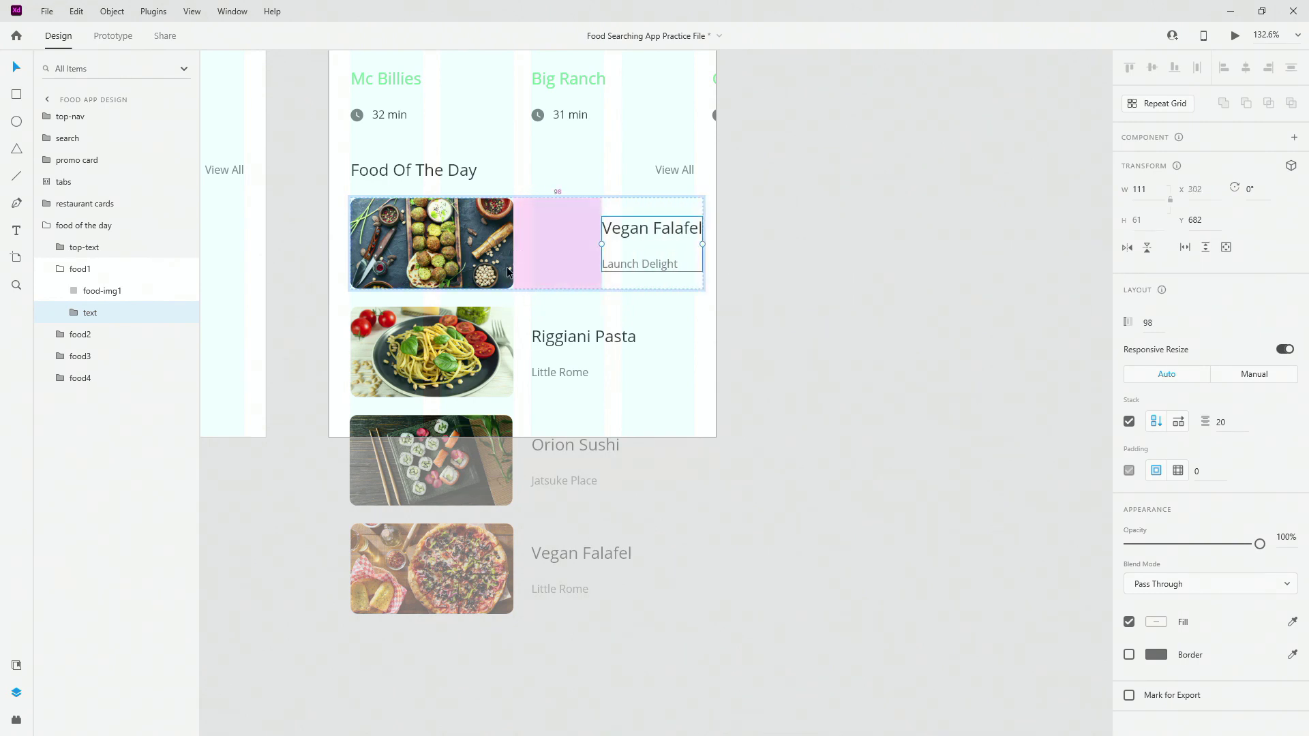
{"action": "key", "text": "ctrl+z"}
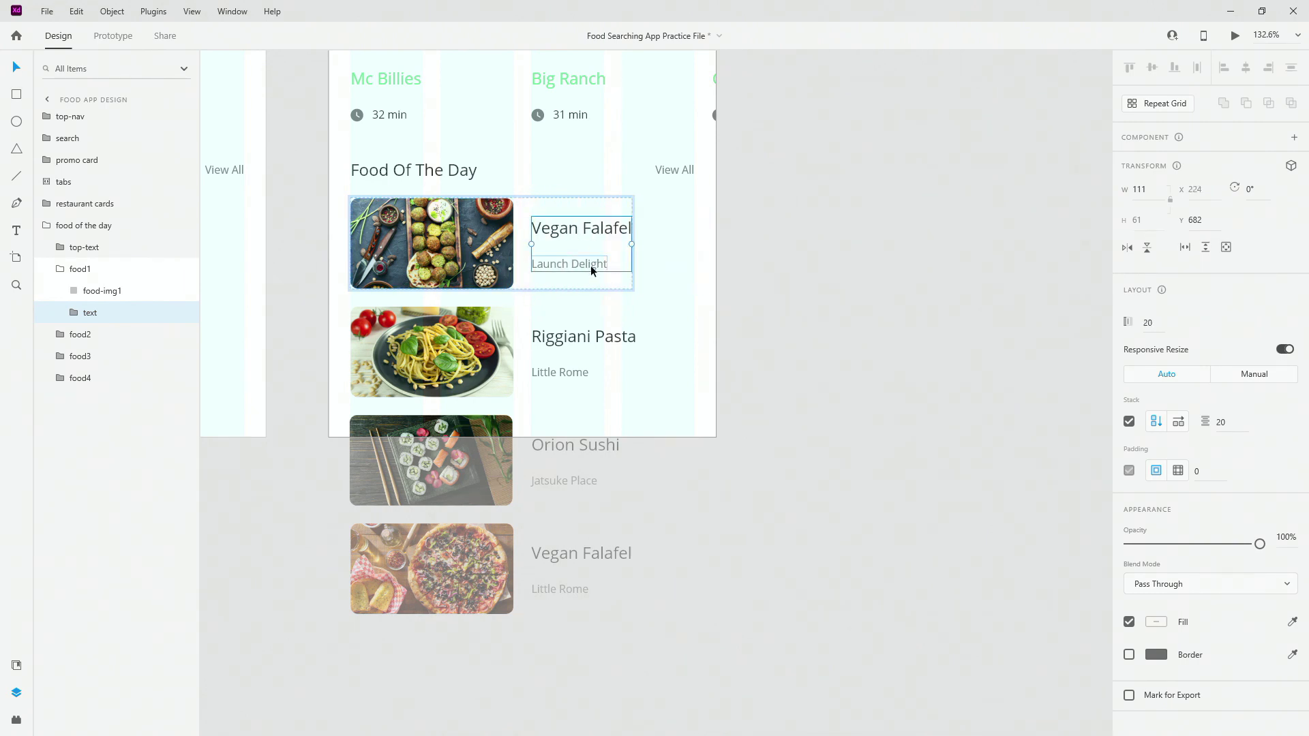
- Try switching the food1 group's stack direction to vertical
{"action": "left_click", "coordinate": [147, 269]}
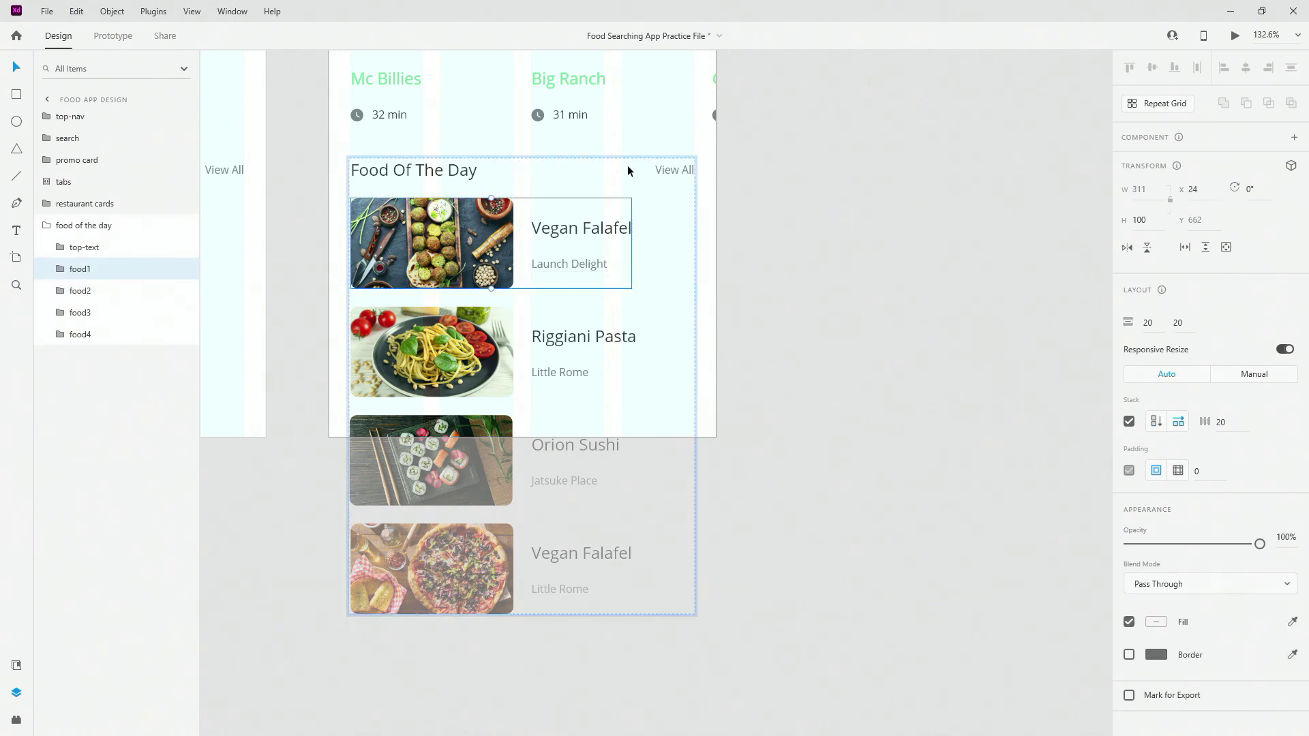
{"action": "left_click", "coordinate": [1157, 422]}
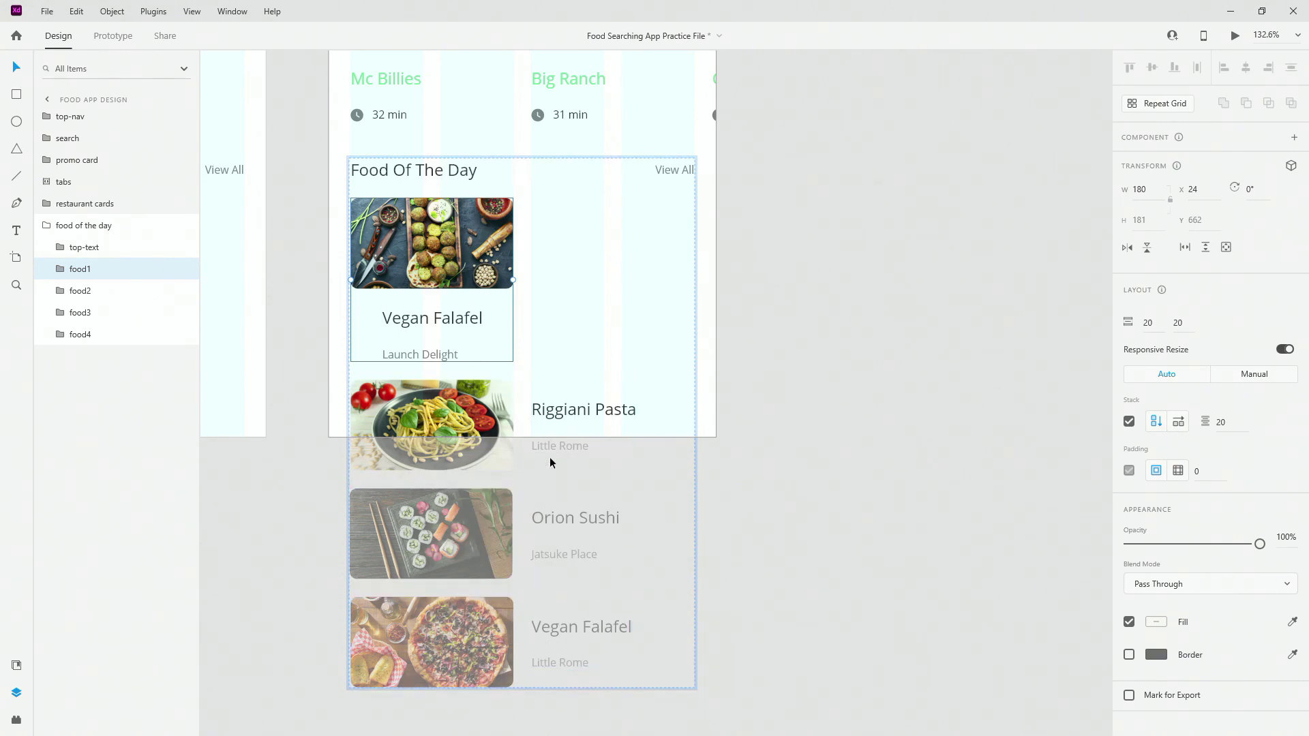
{"action": "key", "text": "ctrl+z"}
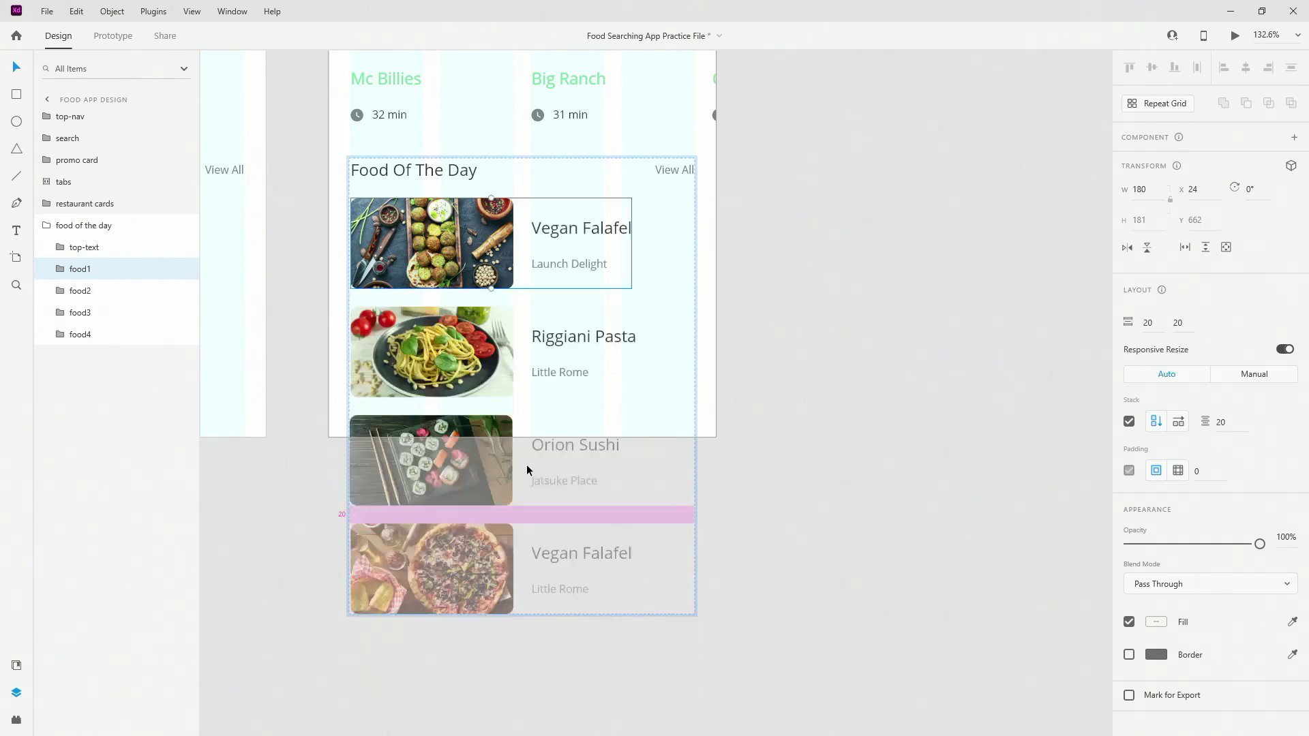
- Switch the main restaurant card component's stack direction to horizontal
{"action": "scroll", "coordinate": [528, 463], "scroll_direction": "up", "scroll_amount": 5}
{"action": "double_click", "coordinate": [407, 291]}
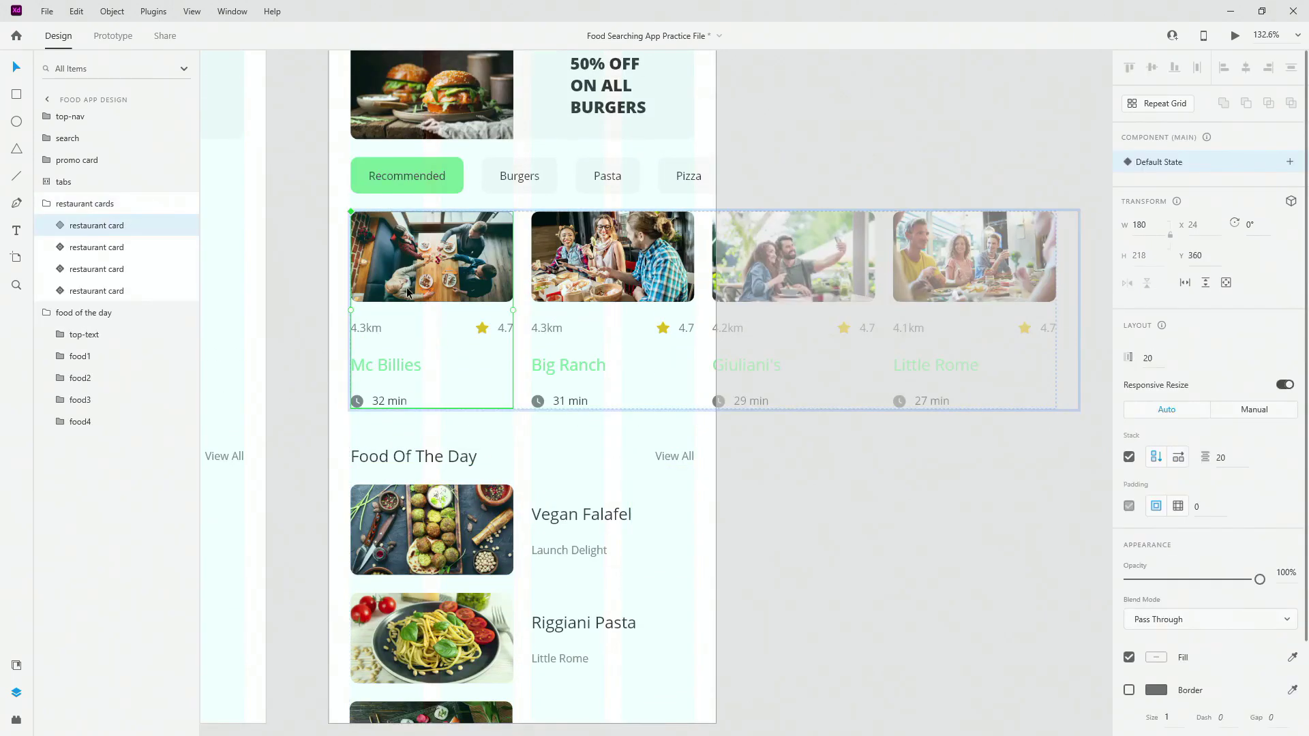
{"action": "left_click", "coordinate": [1177, 458]}
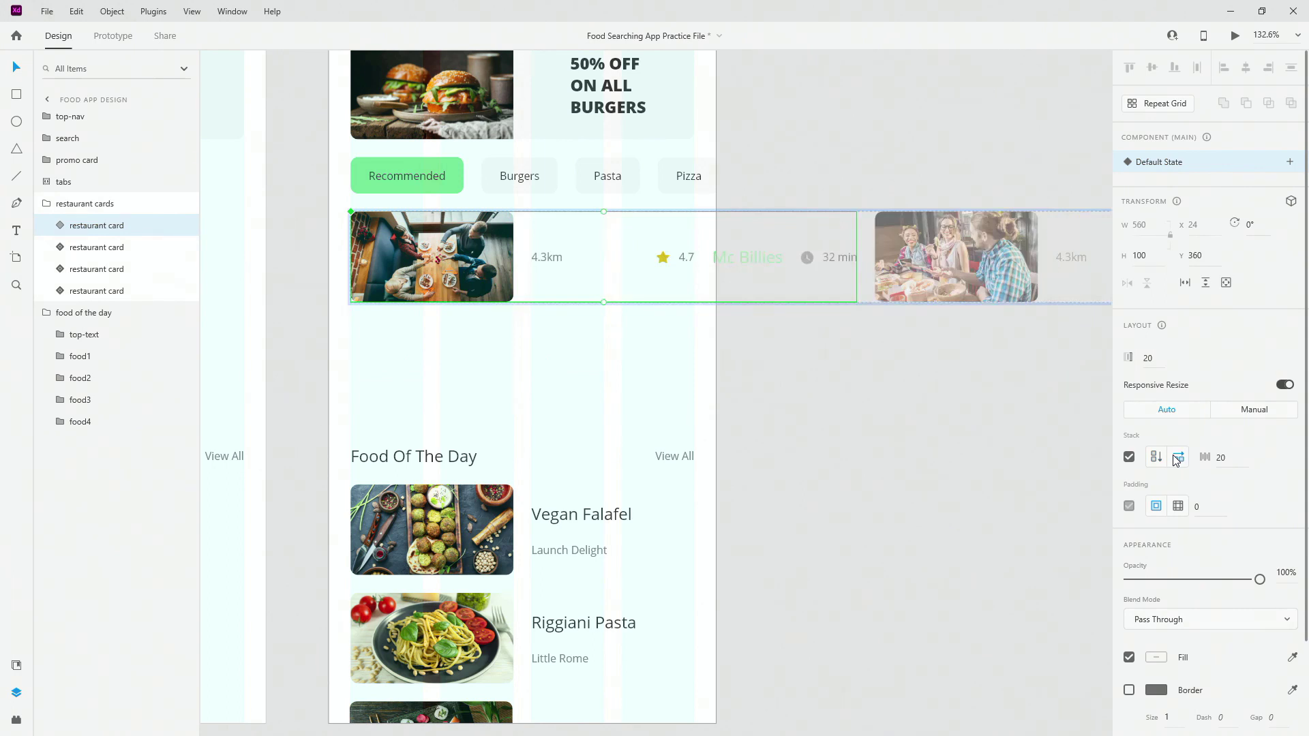
- Switch the main restaurant card component's stack direction back to vertical
{"action": "scroll", "coordinate": [476, 352], "scroll_direction": "down", "scroll_amount": 10, "text": "ctrl"}
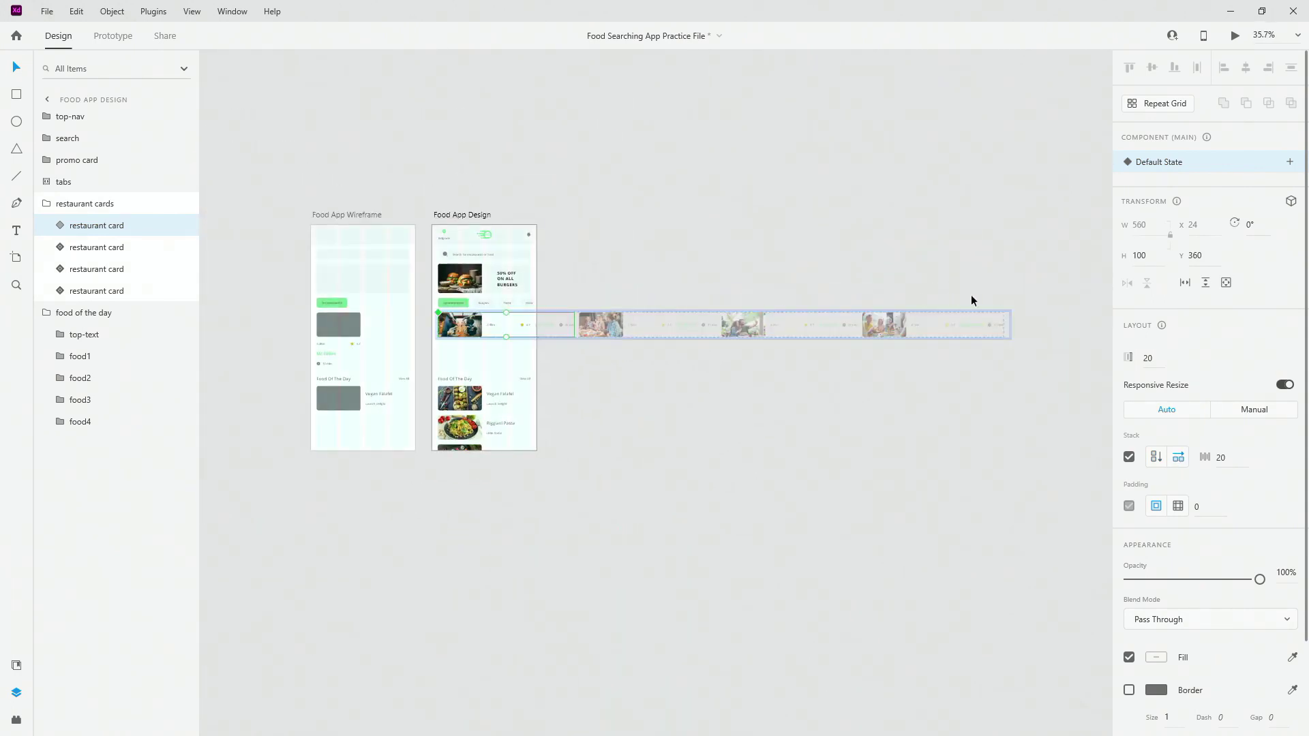
{"action": "left_click", "coordinate": [1155, 456]}
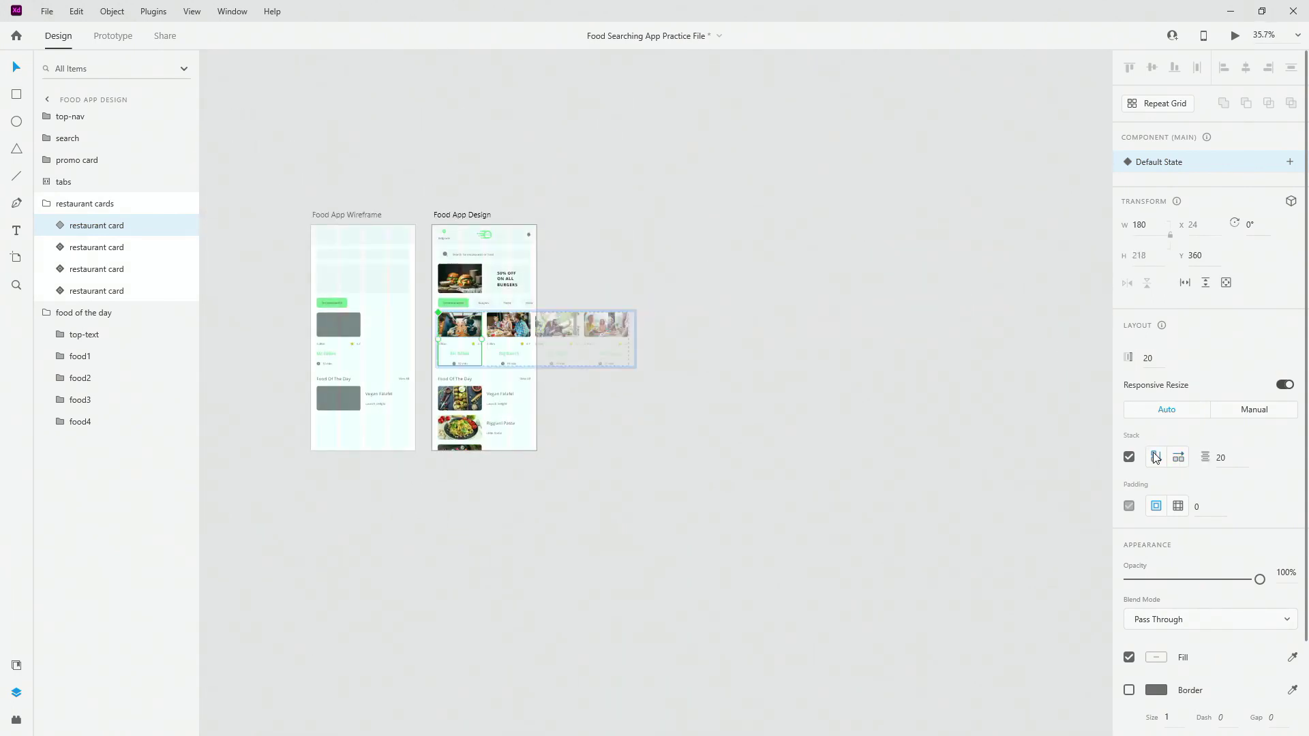
{"action": "scroll", "coordinate": [606, 350], "scroll_direction": "up", "scroll_amount": 6, "text": "ctrl"}
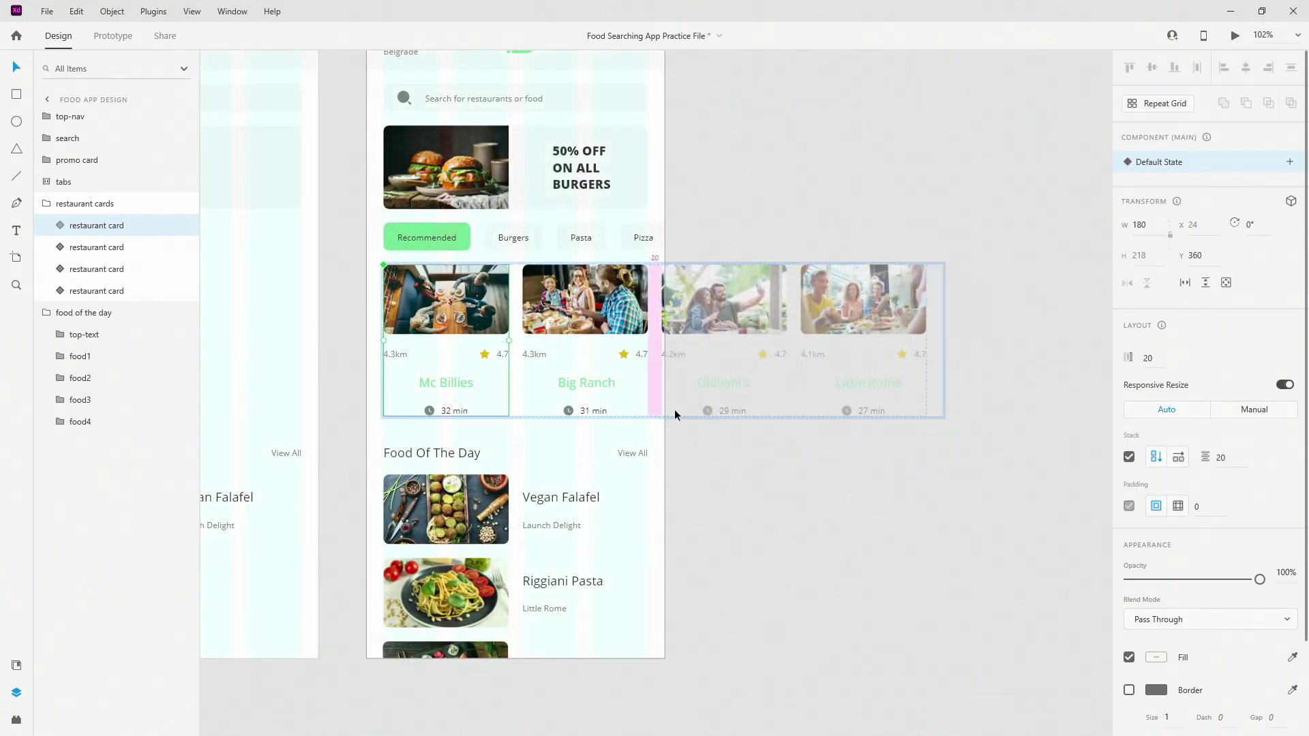
{"action": "scroll", "coordinate": [529, 374], "scroll_direction": "down", "scroll_amount": 2, "text": "ctrl"}
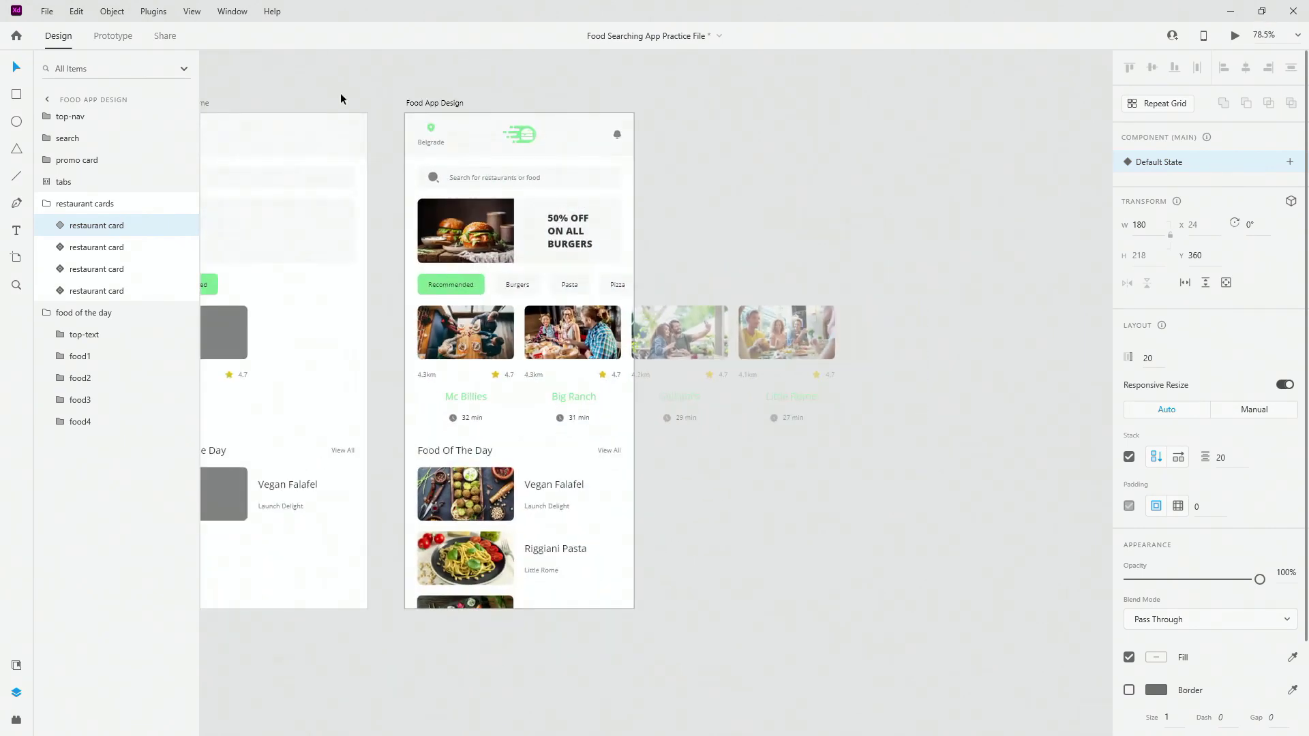
- Extend the Food App Design artboard downward to a height of about 1169 so the whole food of the day list fits
{"action": "left_click", "coordinate": [426, 103]}
{"action": "scroll", "coordinate": [484, 254], "scroll_direction": "down", "scroll_amount": 4, "text": "ctrl"}
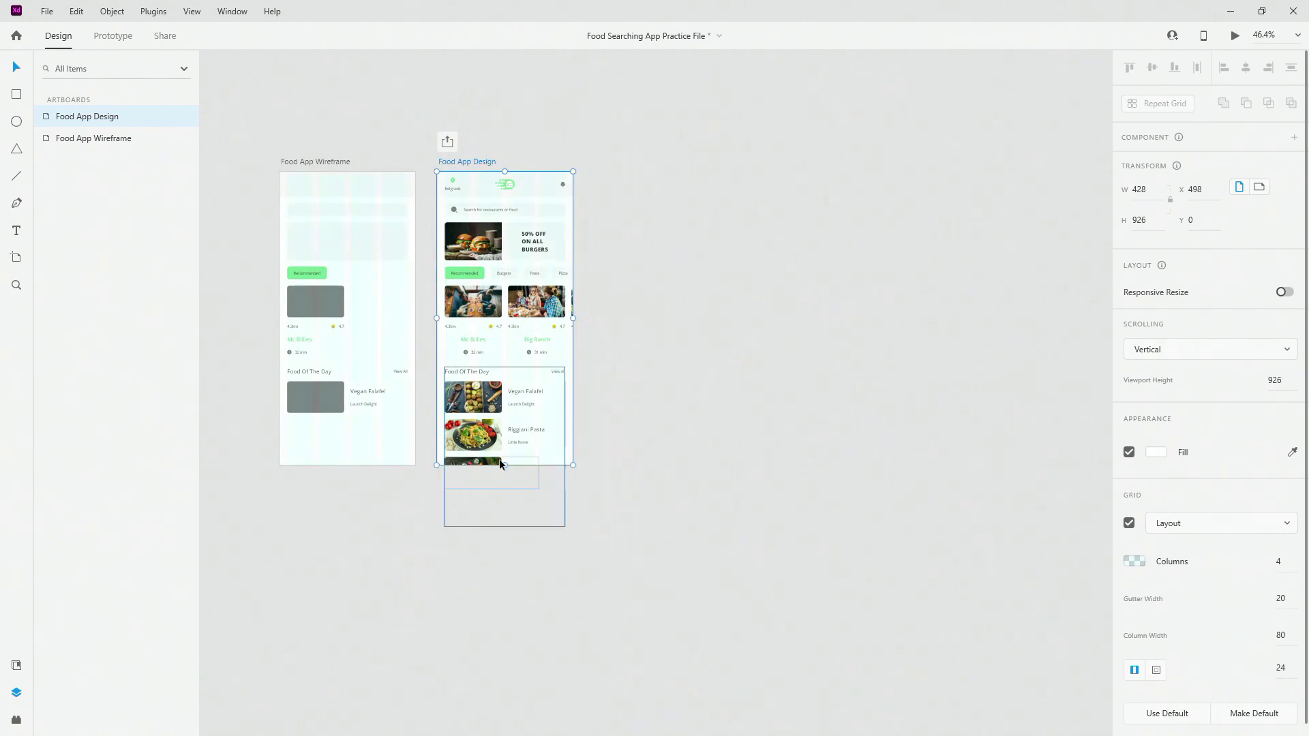
{"action": "left_click_drag", "start_coordinate": [503, 464], "coordinate": [506, 541]}
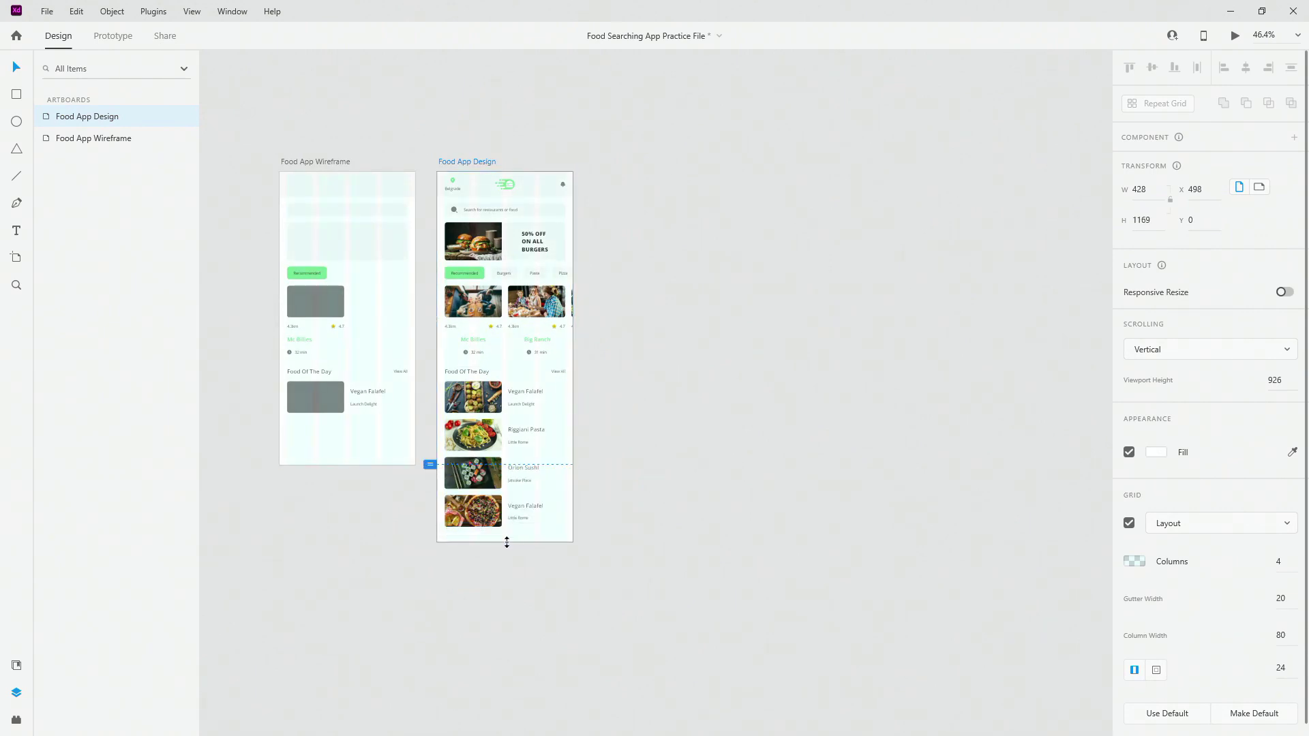
{"action": "scroll", "coordinate": [498, 523], "scroll_direction": "up", "scroll_amount": 2, "text": "ctrl"}
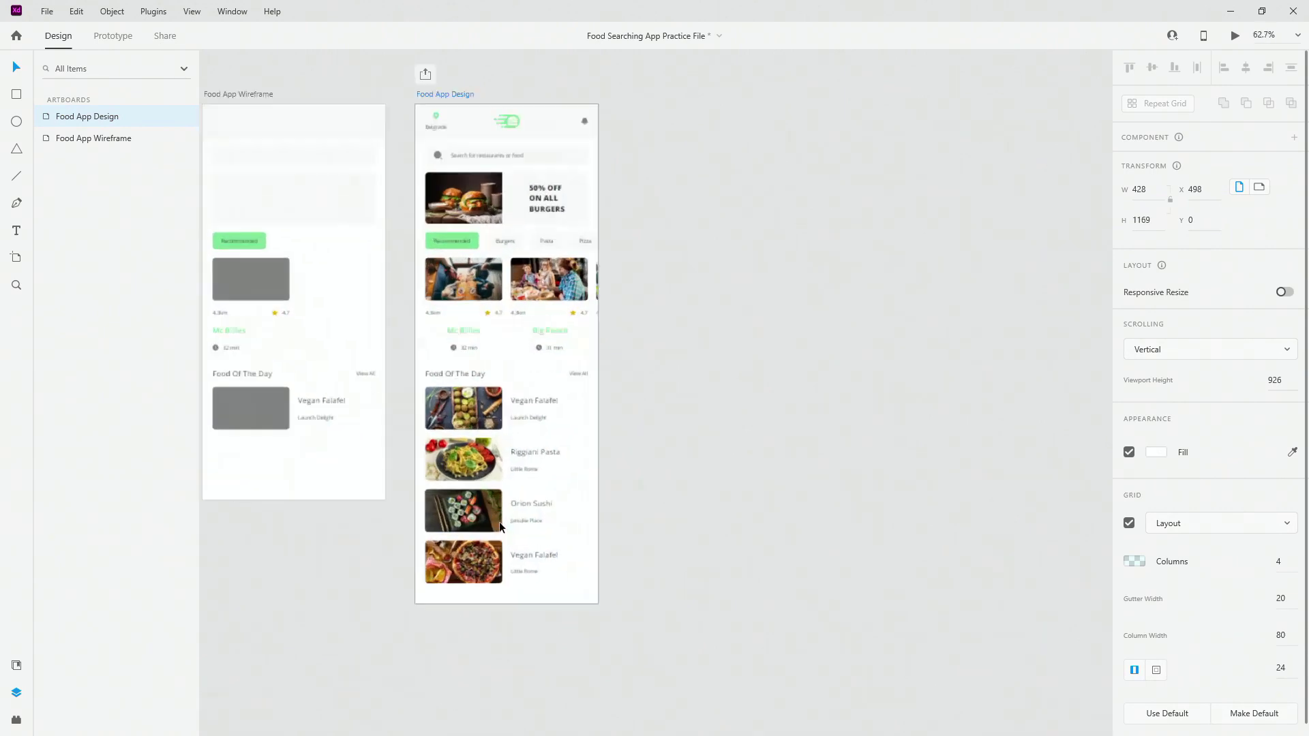
- Make the restaurant cards group scroll horizontally and extend its viewport to the artboard's left edge, 428 wide at X 0
{"action": "scroll", "coordinate": [499, 521], "scroll_direction": "up", "scroll_amount": 1, "text": "ctrl"}
{"action": "left_click", "coordinate": [466, 217]}
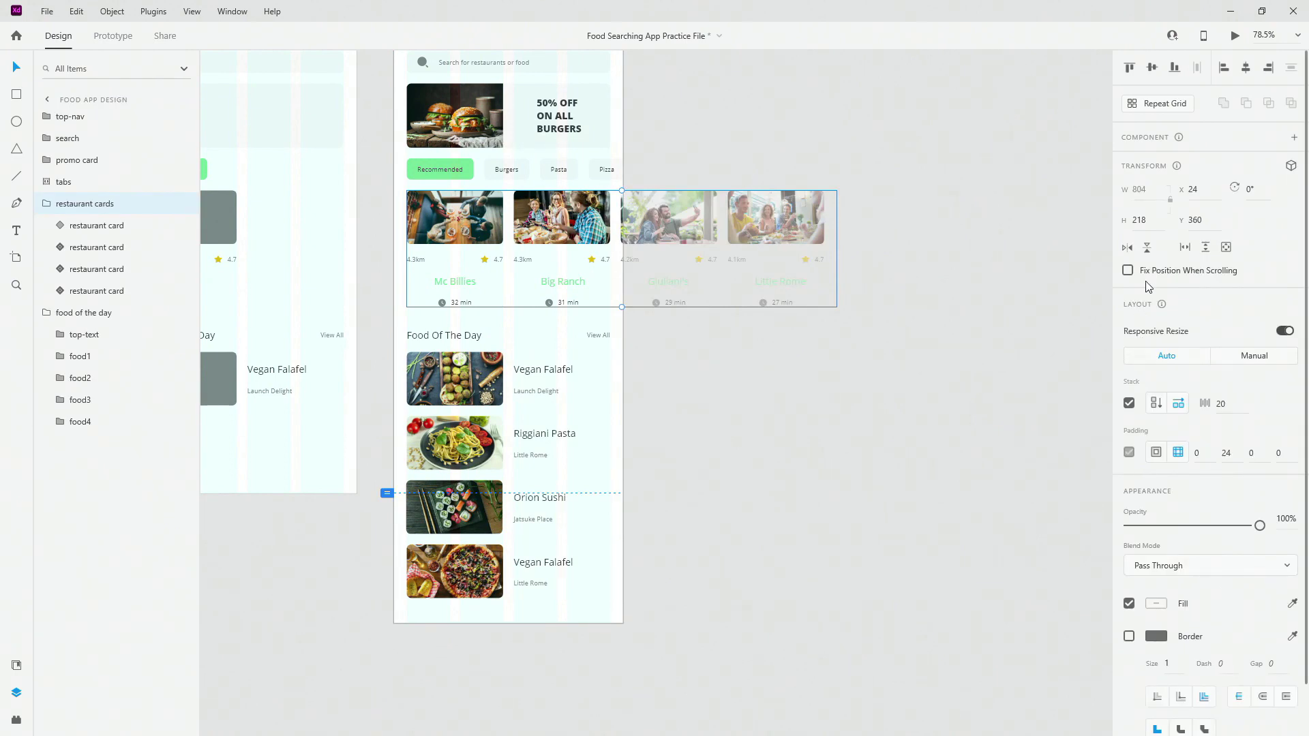
{"action": "left_click", "coordinate": [1185, 248]}
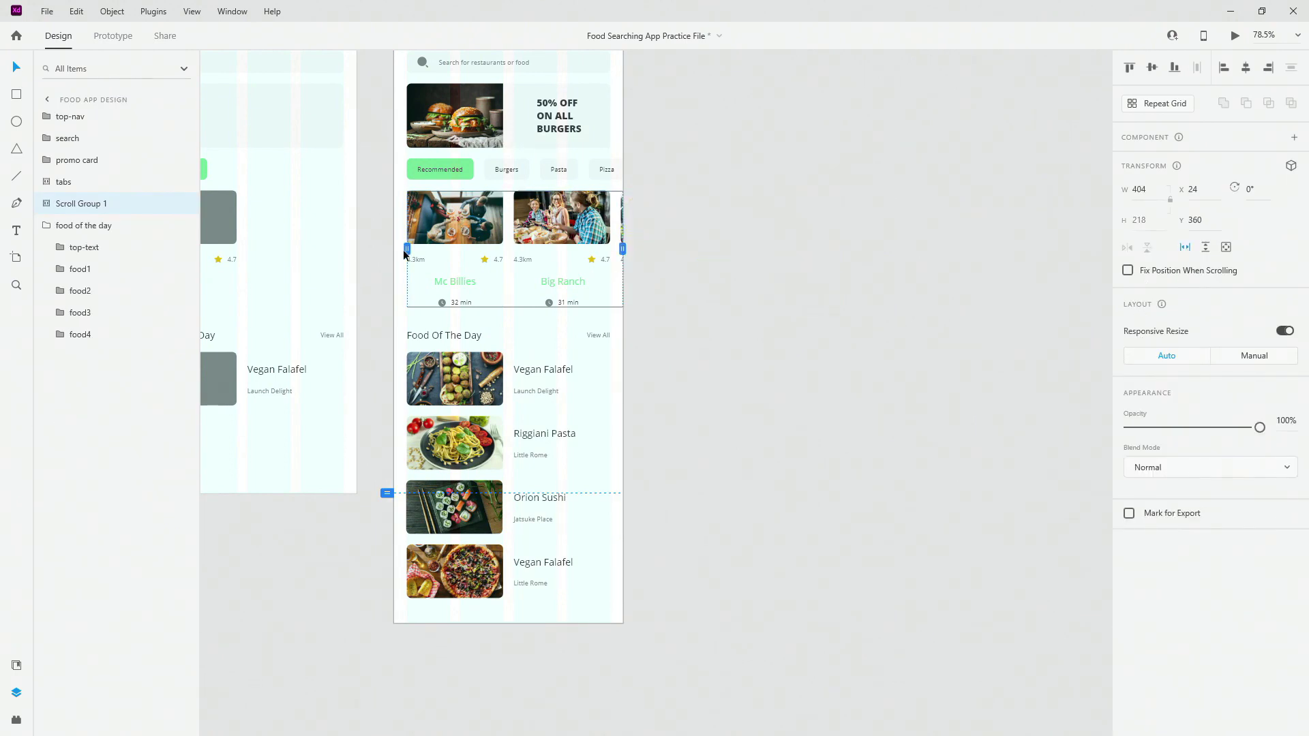
{"action": "left_click_drag", "start_coordinate": [405, 250], "coordinate": [394, 250]}
- Preview the design, testing horizontal scrolling of the tabs and restaurant cards and vertical page scrolling, and close the preview
{"action": "key", "text": "ctrl+Return"}
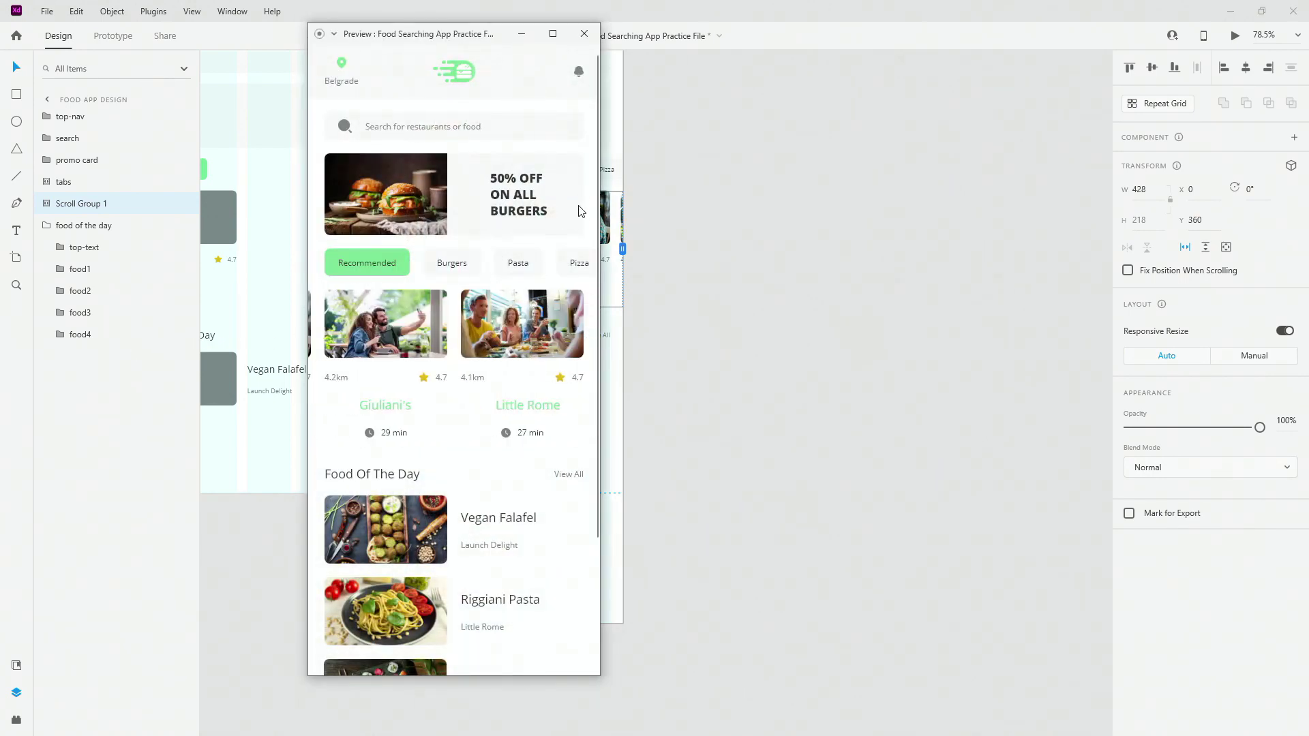
{"action": "left_click_drag", "start_coordinate": [578, 262], "coordinate": [383, 261]}
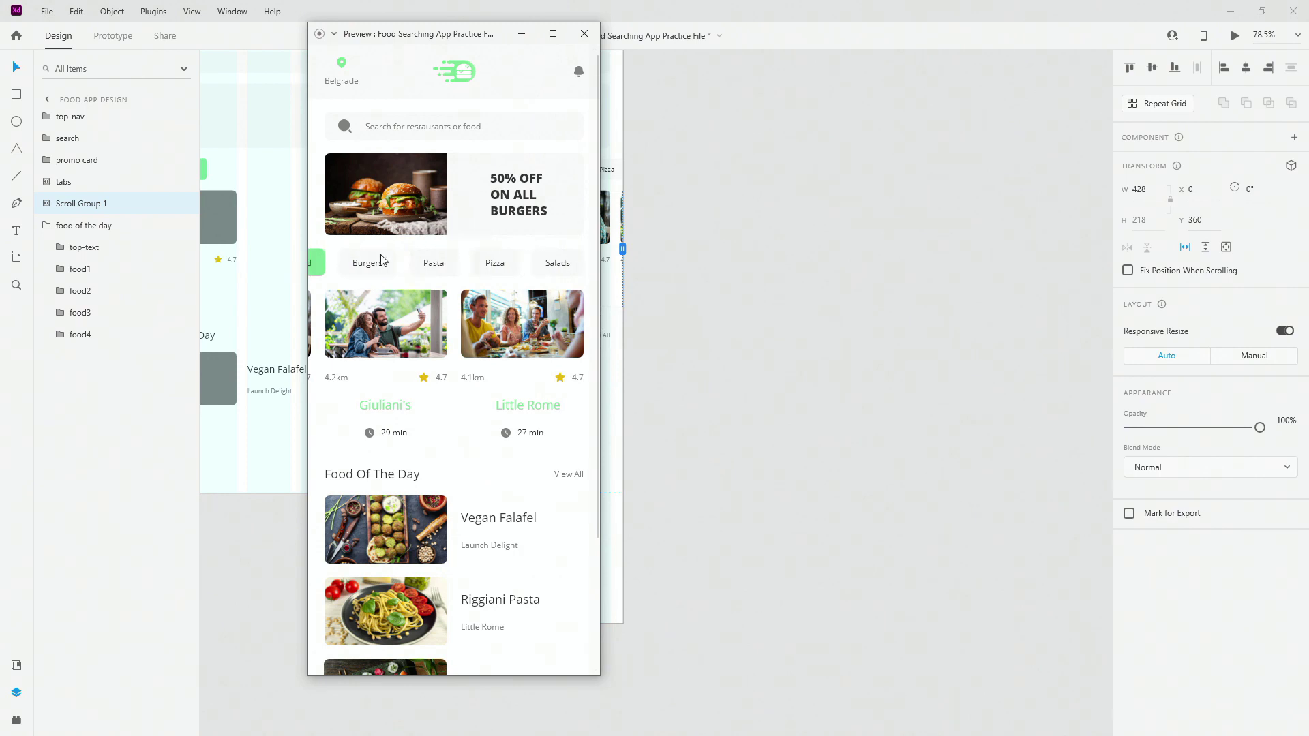
{"action": "scroll", "coordinate": [518, 485], "scroll_direction": "down", "scroll_amount": 3}
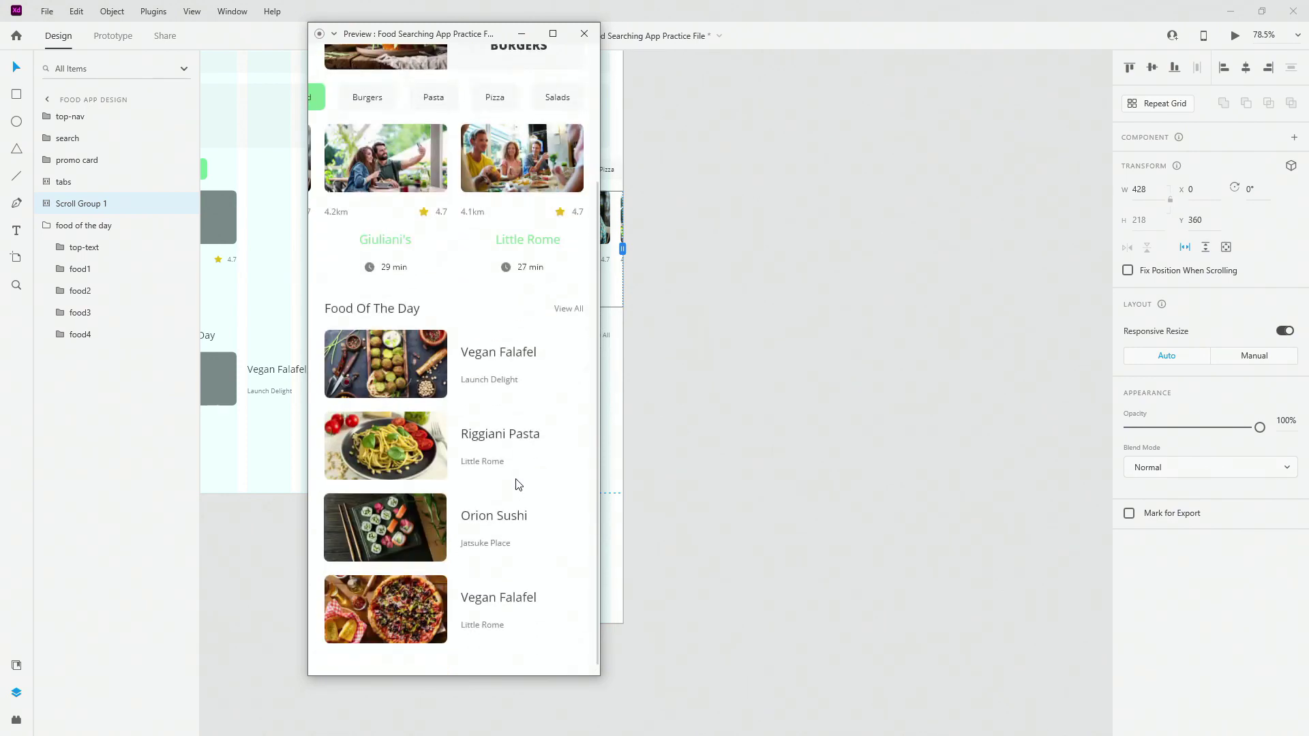
{"action": "scroll", "coordinate": [518, 484], "scroll_direction": "up", "scroll_amount": 3}
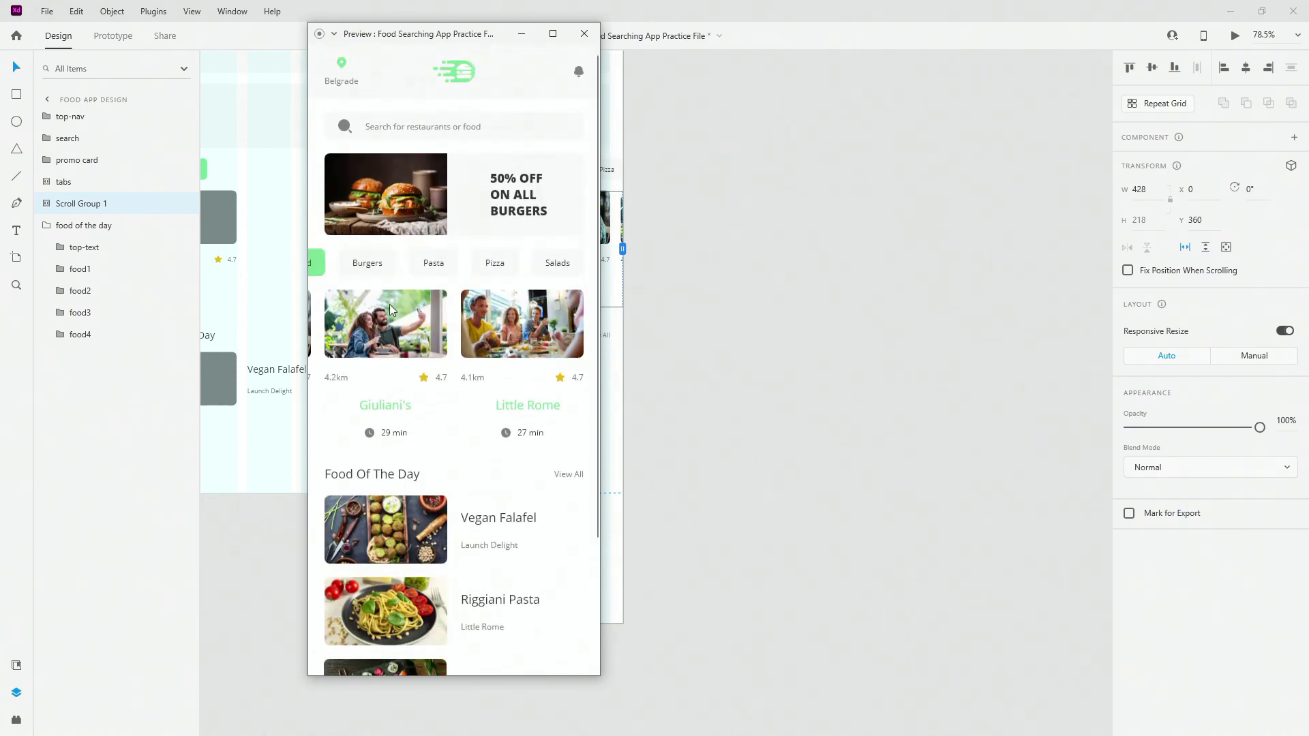
{"action": "left_click_drag", "start_coordinate": [390, 304], "coordinate": [422, 304]}
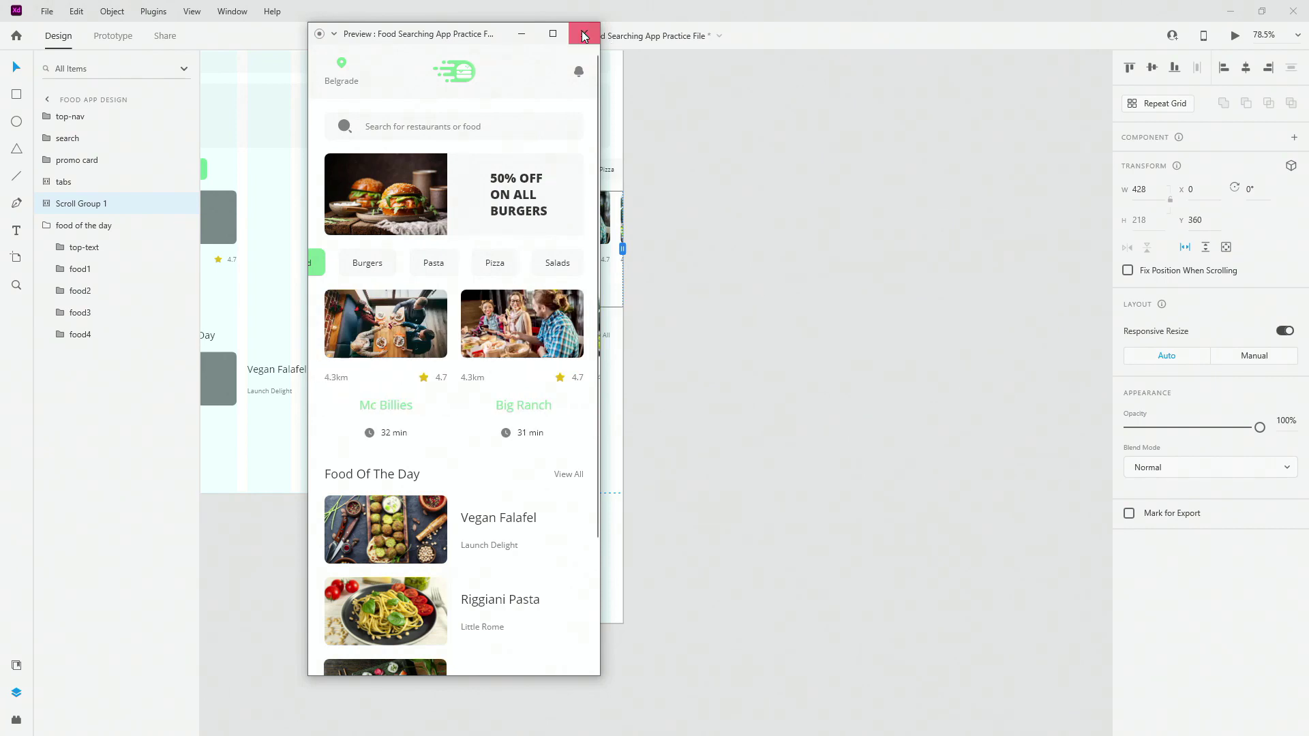
{"action": "left_click", "coordinate": [584, 35]}
- Align the Mc Billies name and its timestamp group to the left edge of the main restaurant card at X 24
{"action": "scroll", "coordinate": [470, 245], "scroll_direction": "up", "scroll_amount": 3}
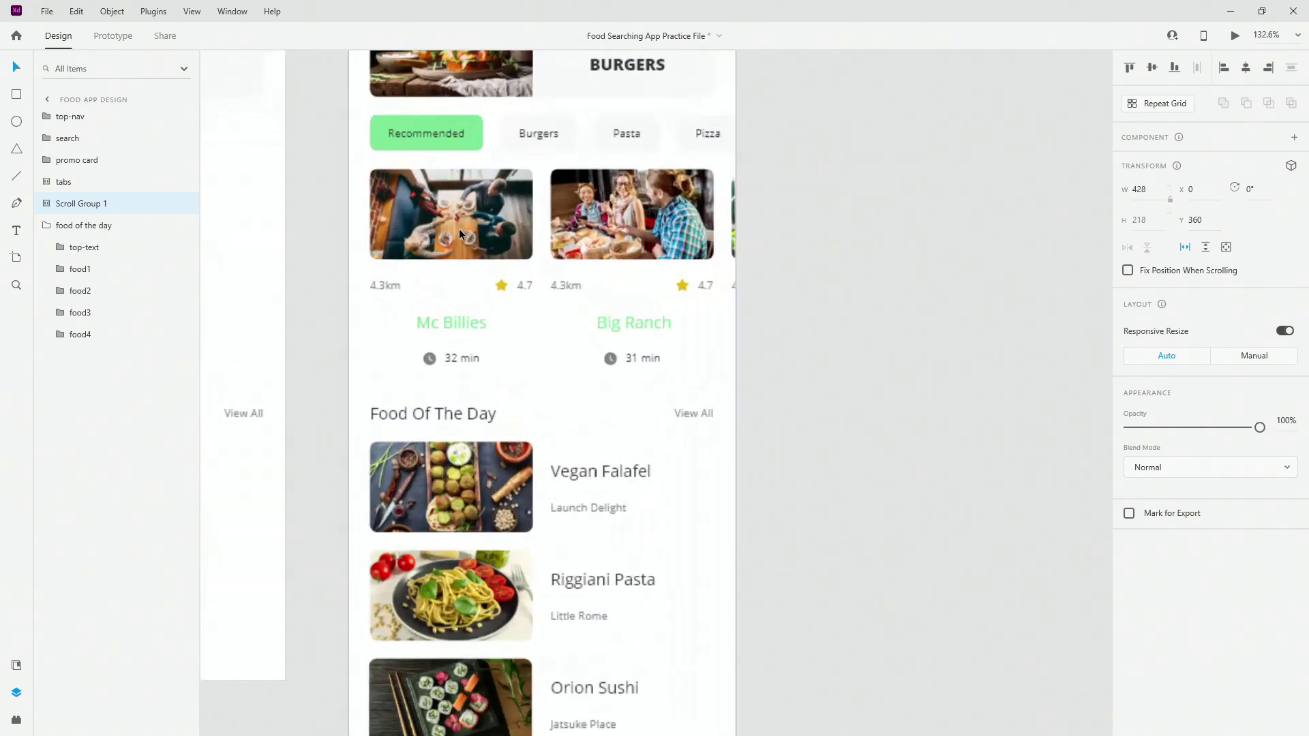
{"action": "double_click", "coordinate": [455, 327]}
{"action": "double_click", "coordinate": [456, 321]}
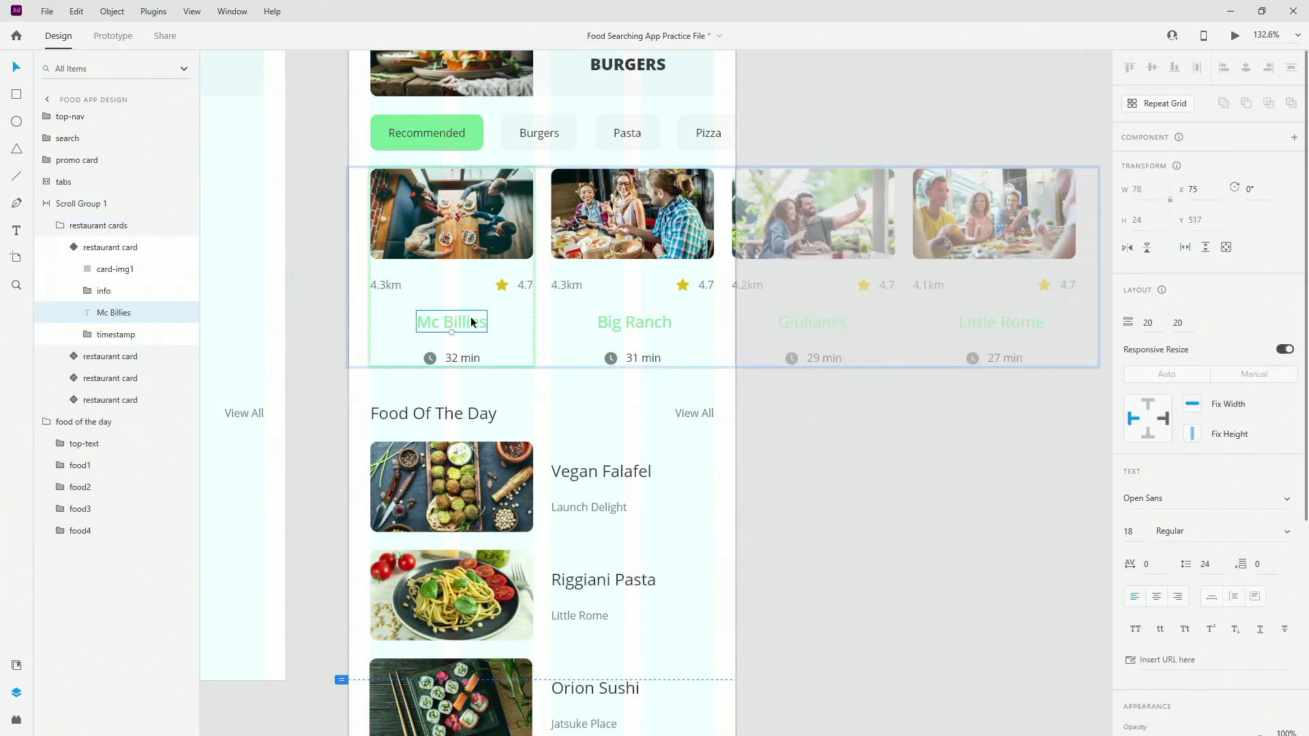
{"action": "left_click_drag", "start_coordinate": [472, 323], "coordinate": [408, 357]}
{"action": "left_click", "coordinate": [456, 359]}
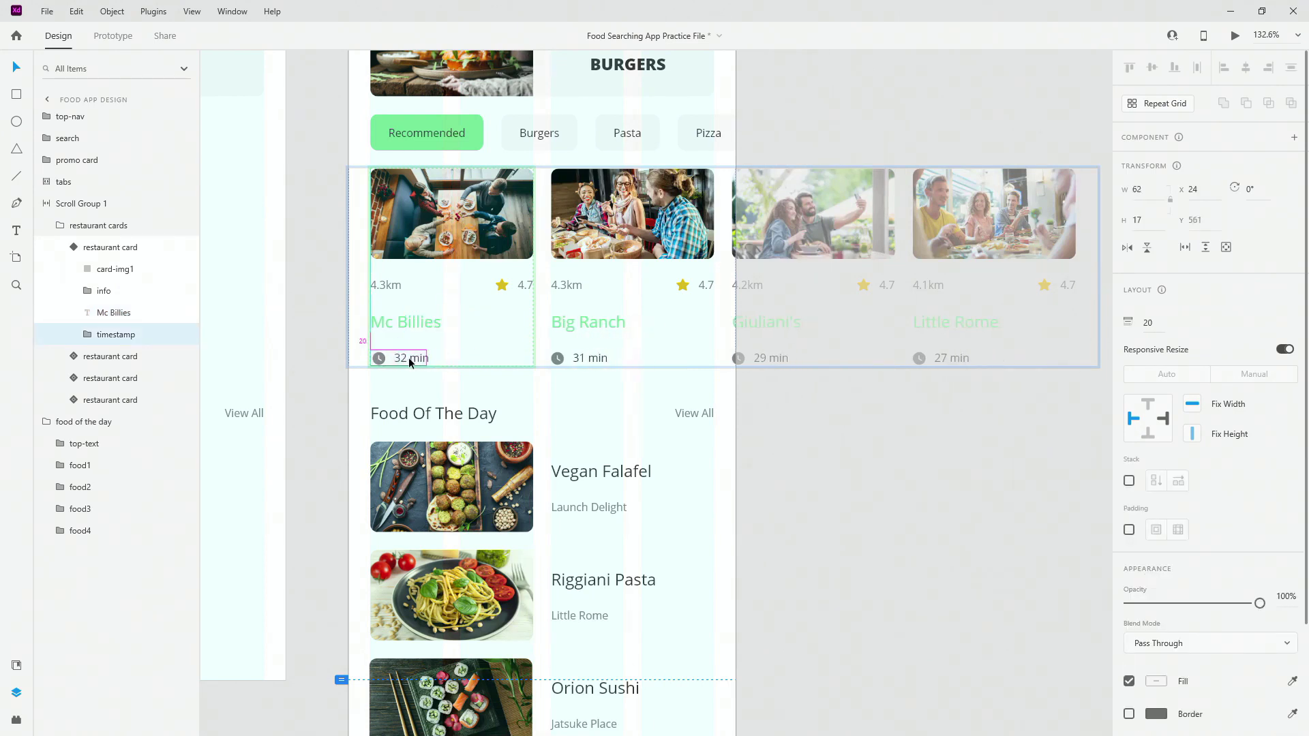
- Try shifting the Launch Delight text and the Mc Billies name to the right inside their stacks, undoing each move
{"action": "left_click", "coordinate": [571, 506]}
{"action": "left_click_drag", "start_coordinate": [571, 505], "coordinate": [643, 506]}
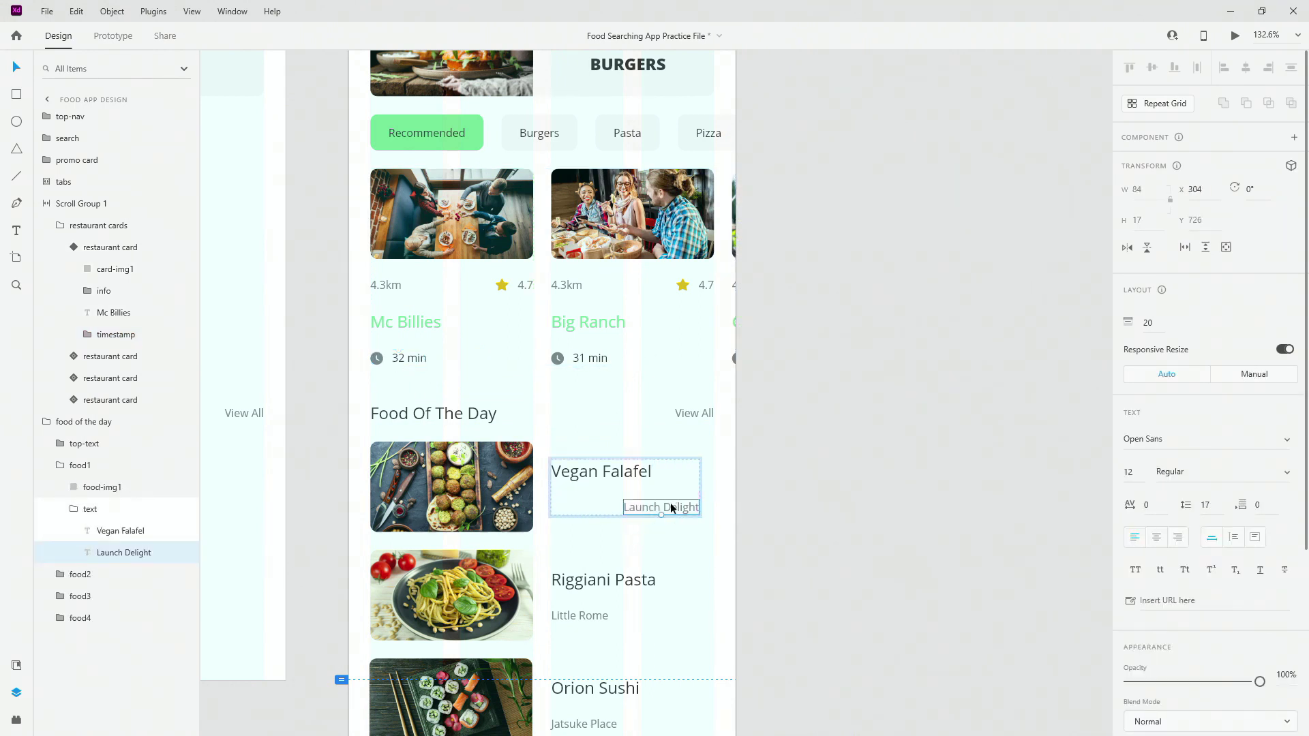
{"action": "key", "text": "ctrl+z"}
{"action": "left_click", "coordinate": [417, 328]}
{"action": "left_click_drag", "start_coordinate": [418, 329], "coordinate": [448, 325]}
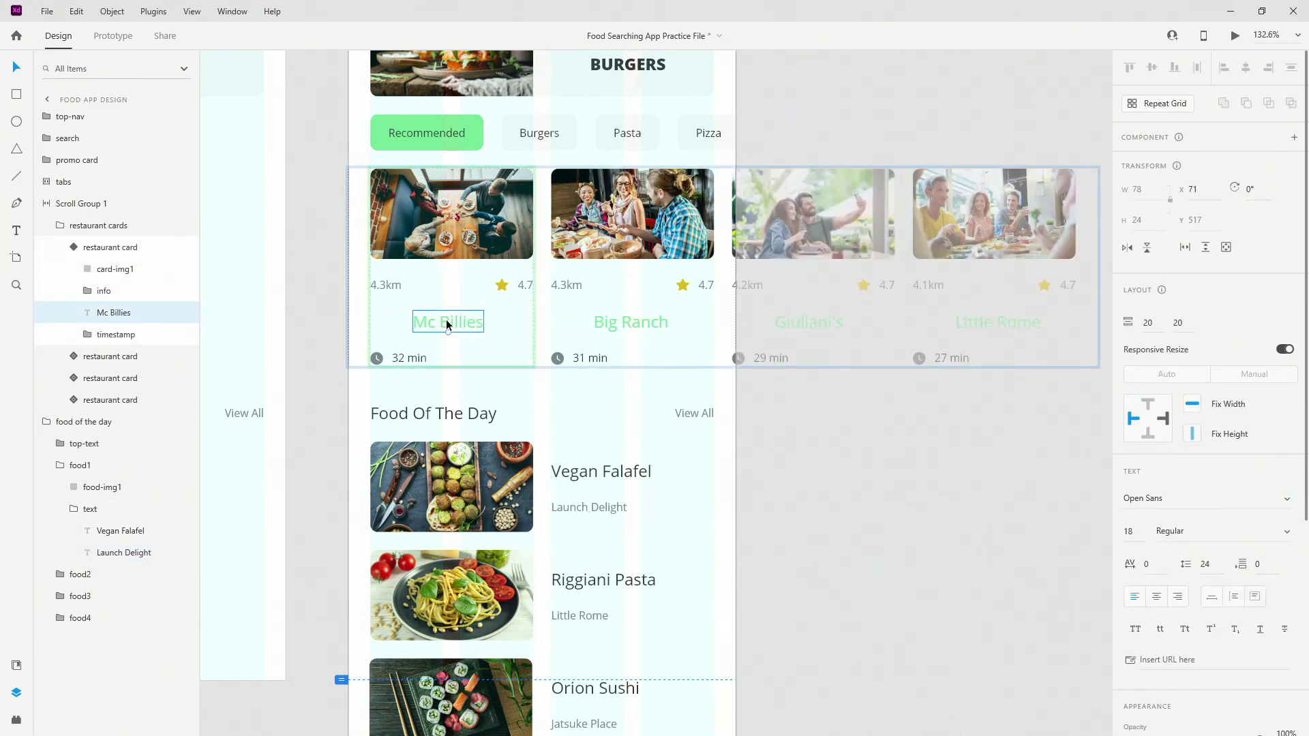
{"action": "key", "text": "ctrl+z"}
- Collapse the expanded restaurant cards, text, food1 and food of the day layer groups, and clear the selection
{"action": "left_click", "coordinate": [78, 246]}
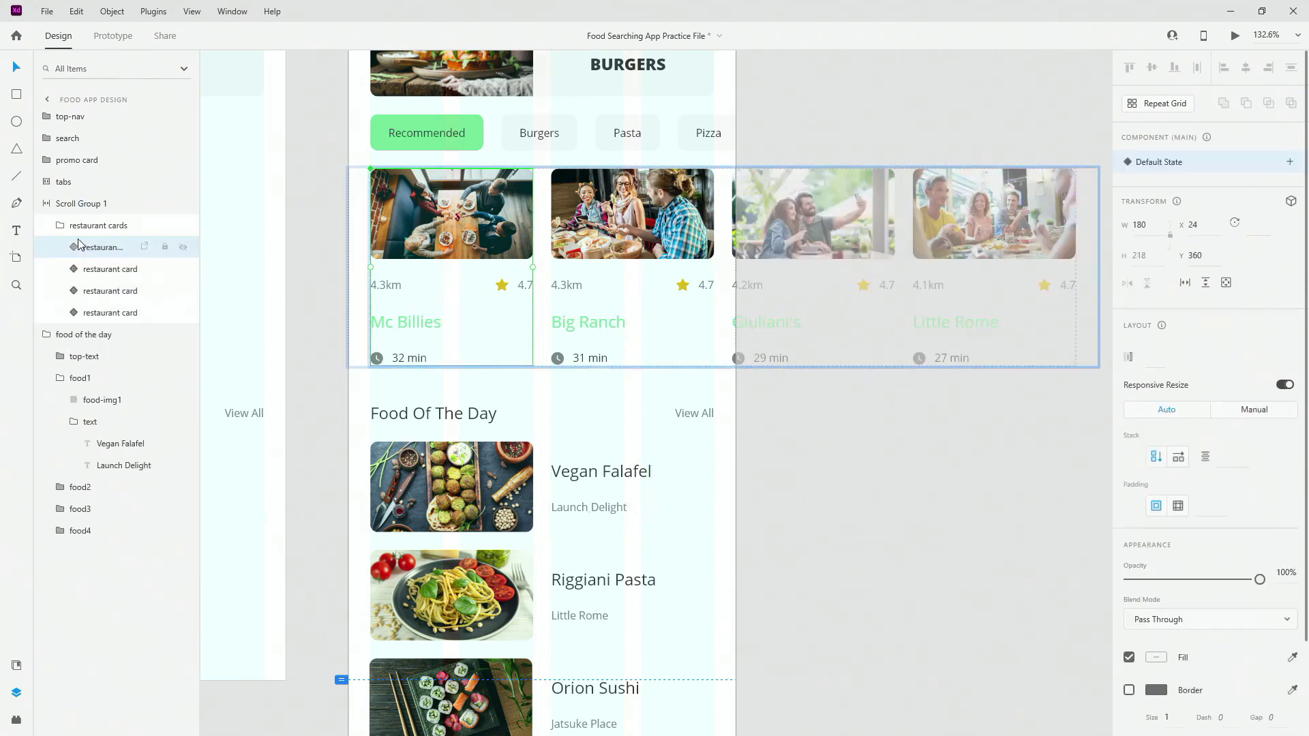
{"action": "left_click", "coordinate": [60, 226]}
{"action": "left_click", "coordinate": [60, 226]}
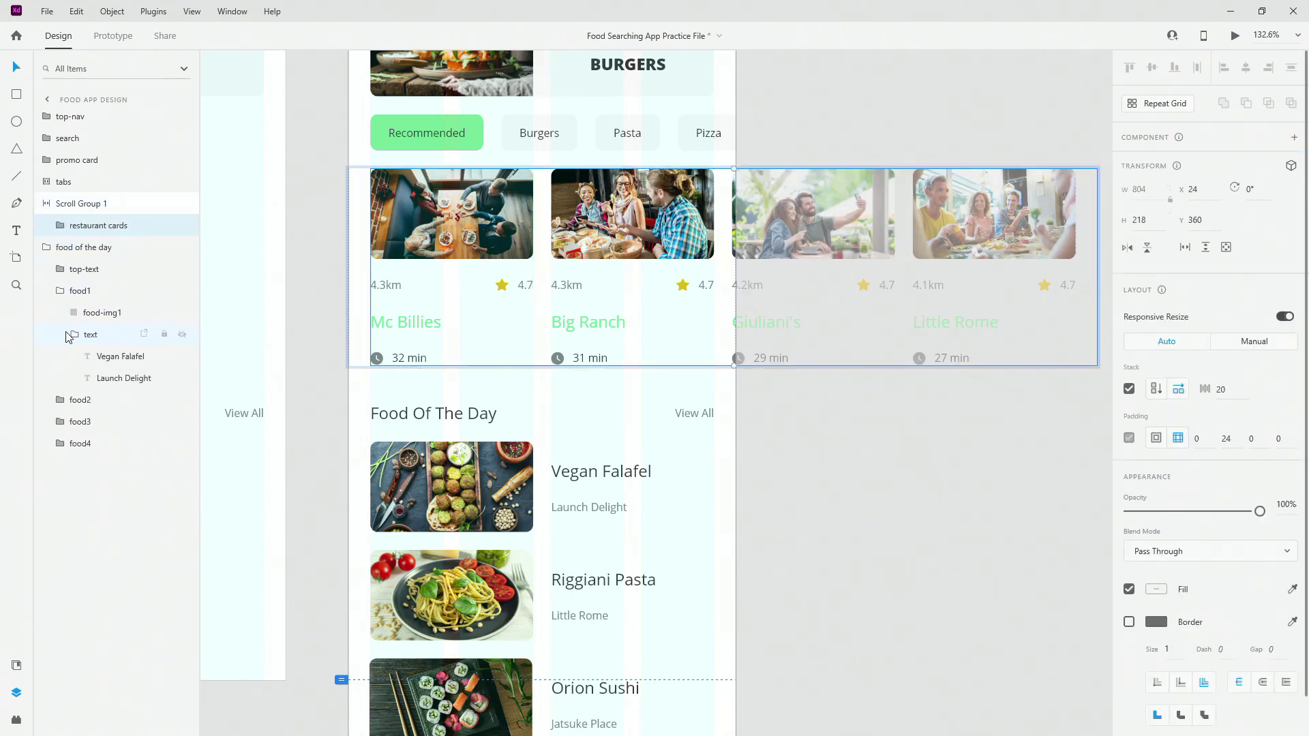
{"action": "left_click", "coordinate": [71, 334]}
{"action": "left_click", "coordinate": [60, 291]}
{"action": "left_click", "coordinate": [46, 247]}
{"action": "left_click", "coordinate": [860, 304]}
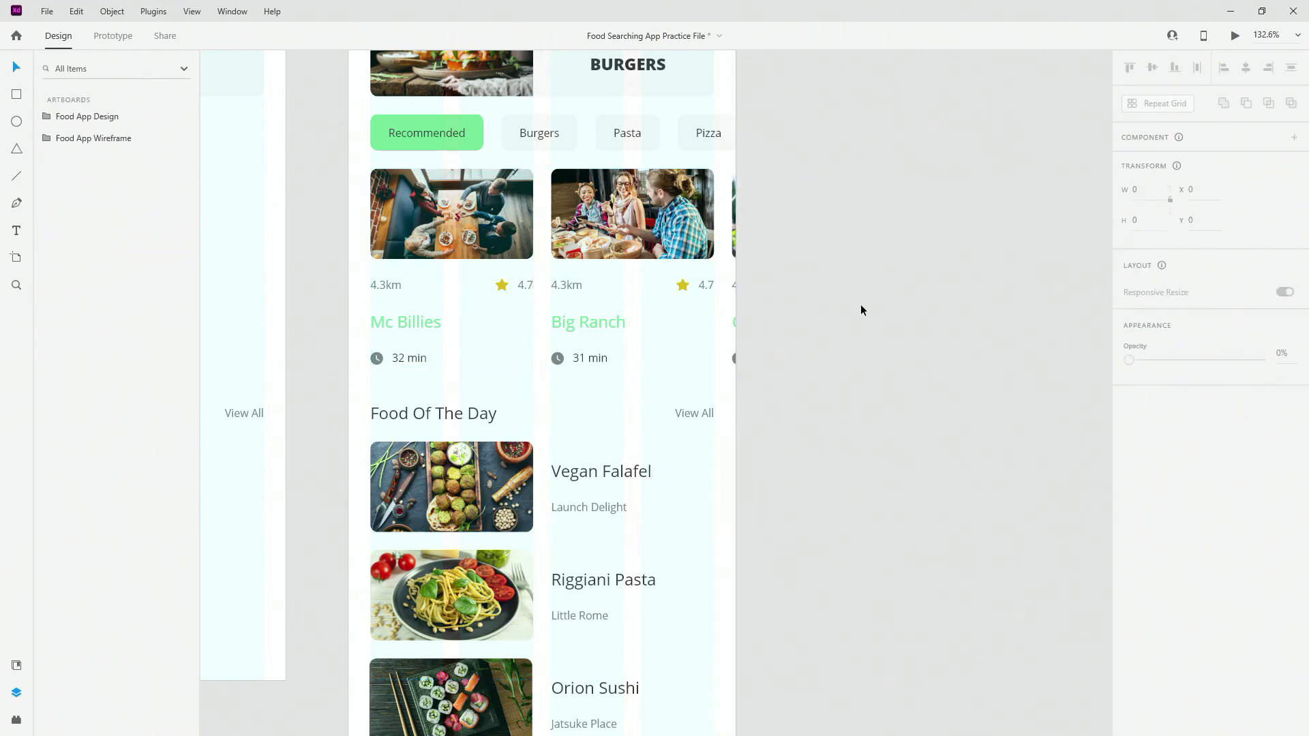
- Fit both artboards in view and hide their layout grid, leaving nothing selected
{"action": "key", "text": "ctrl+0"}
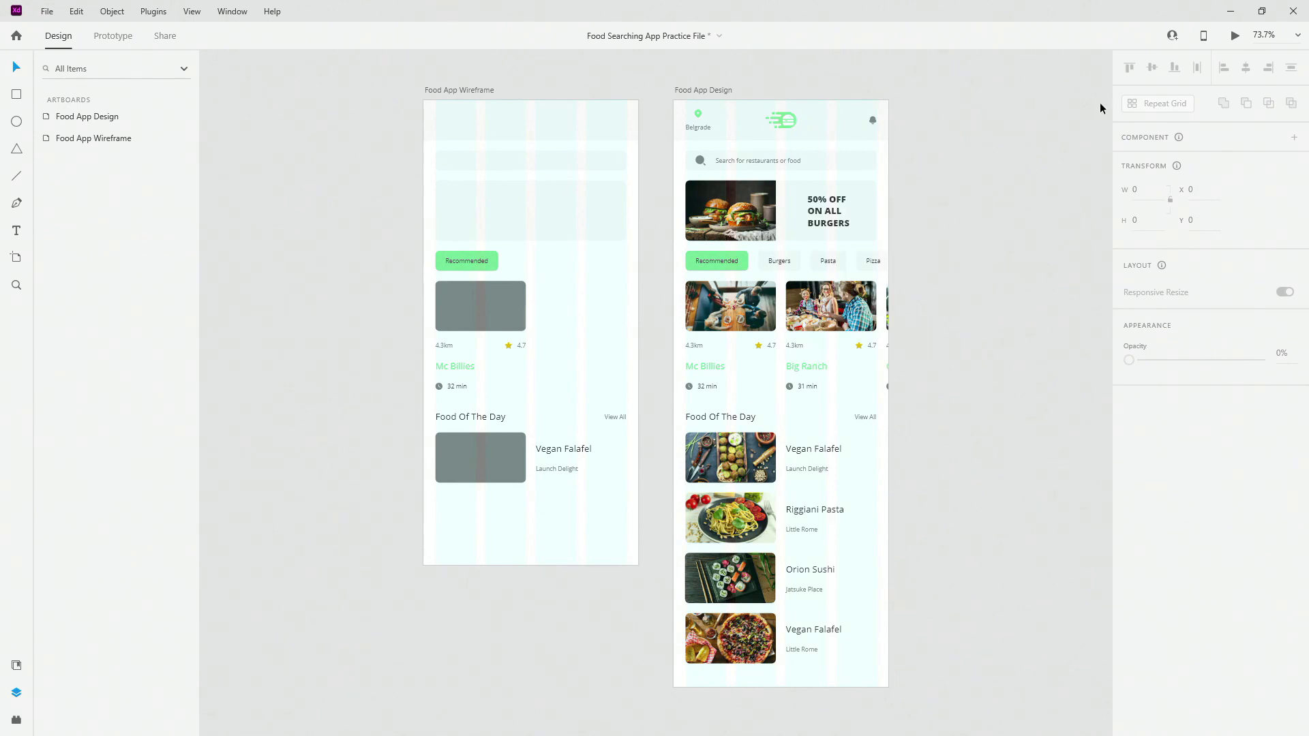
{"action": "left_click", "coordinate": [696, 92]}
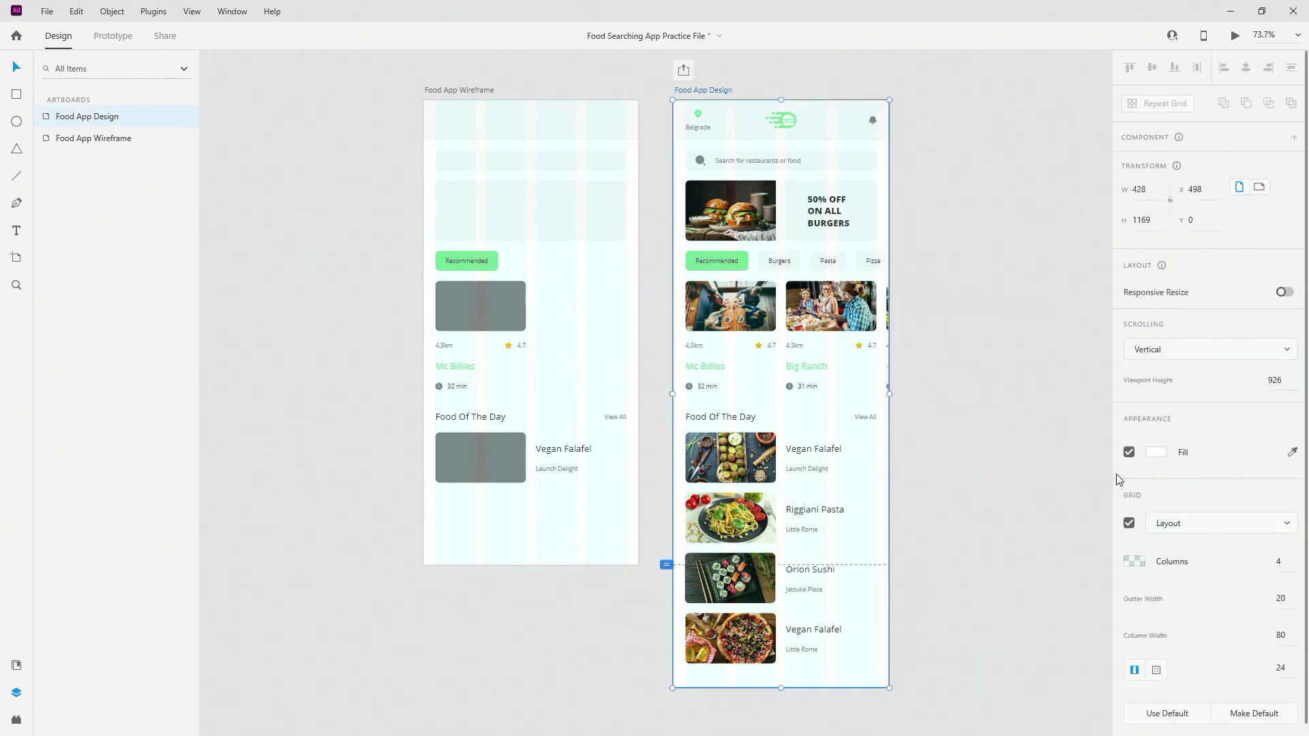
{"action": "left_click", "coordinate": [1128, 524]}
{"action": "left_click", "coordinate": [1044, 479]}
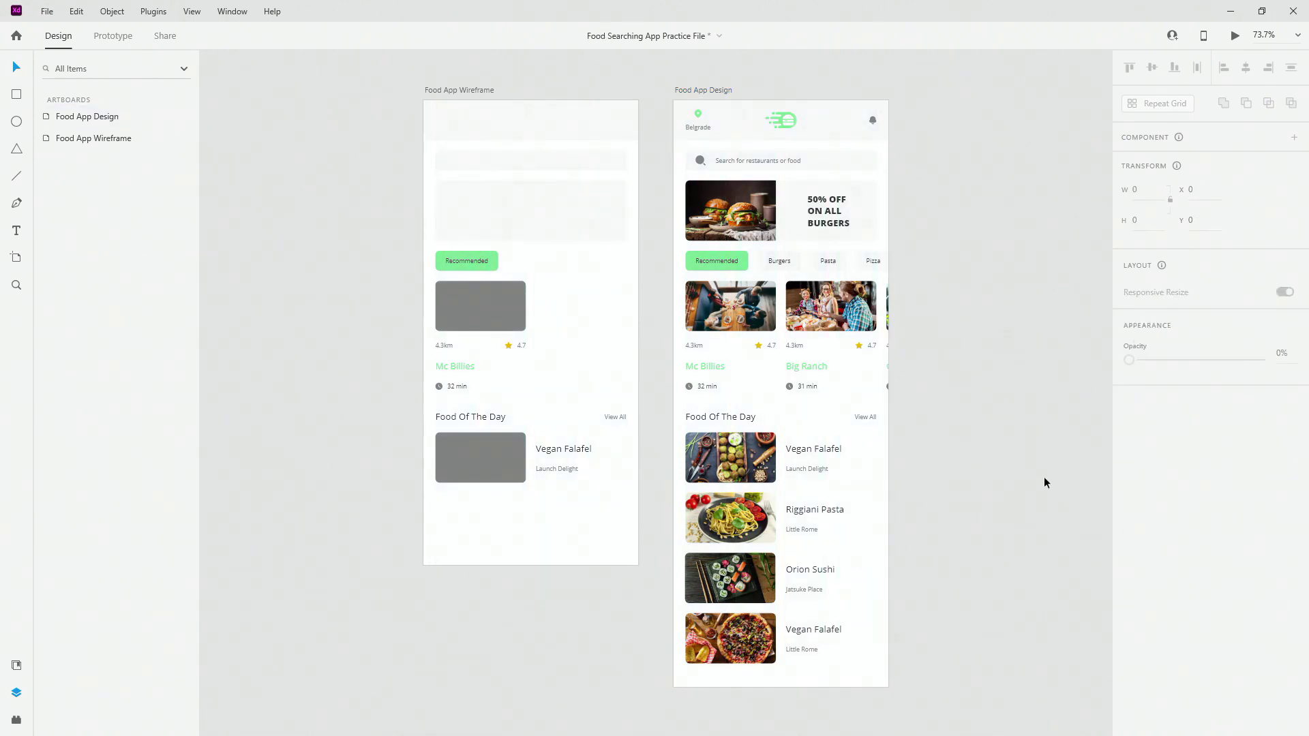